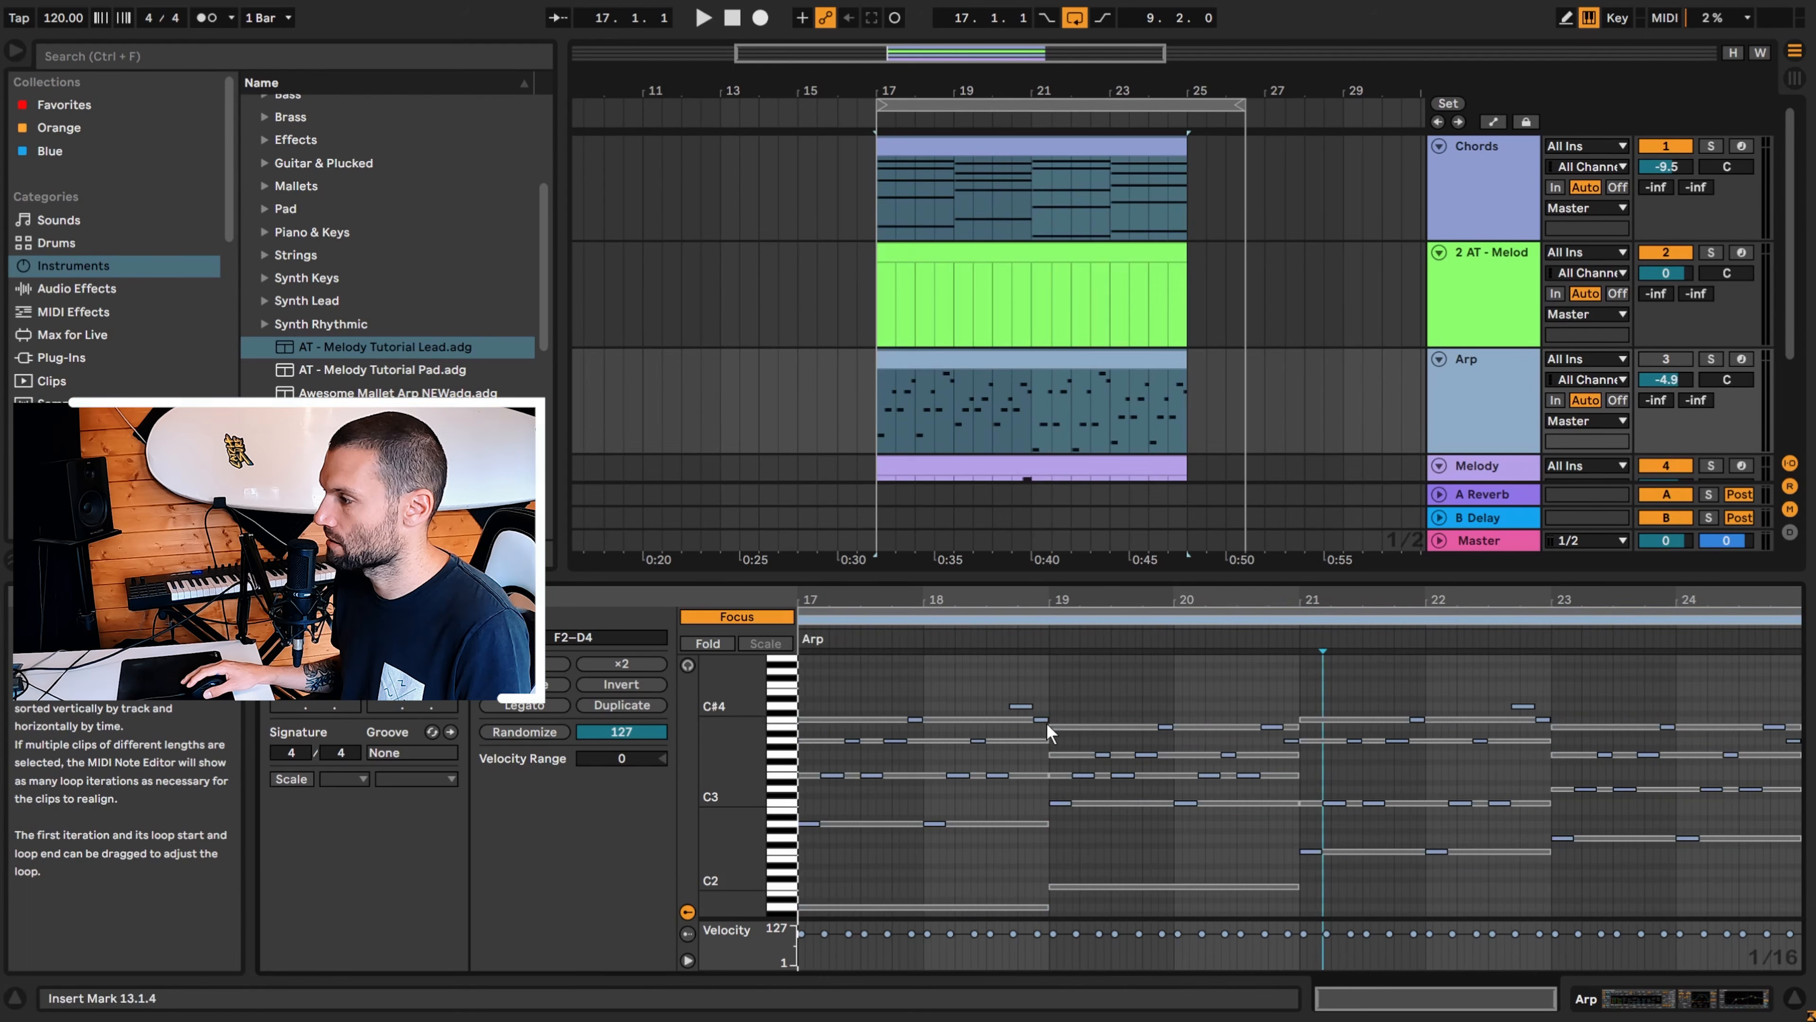
{"action": "scroll", "coordinate": [1044, 787], "scroll_direction": "down", "scroll_amount": 4}
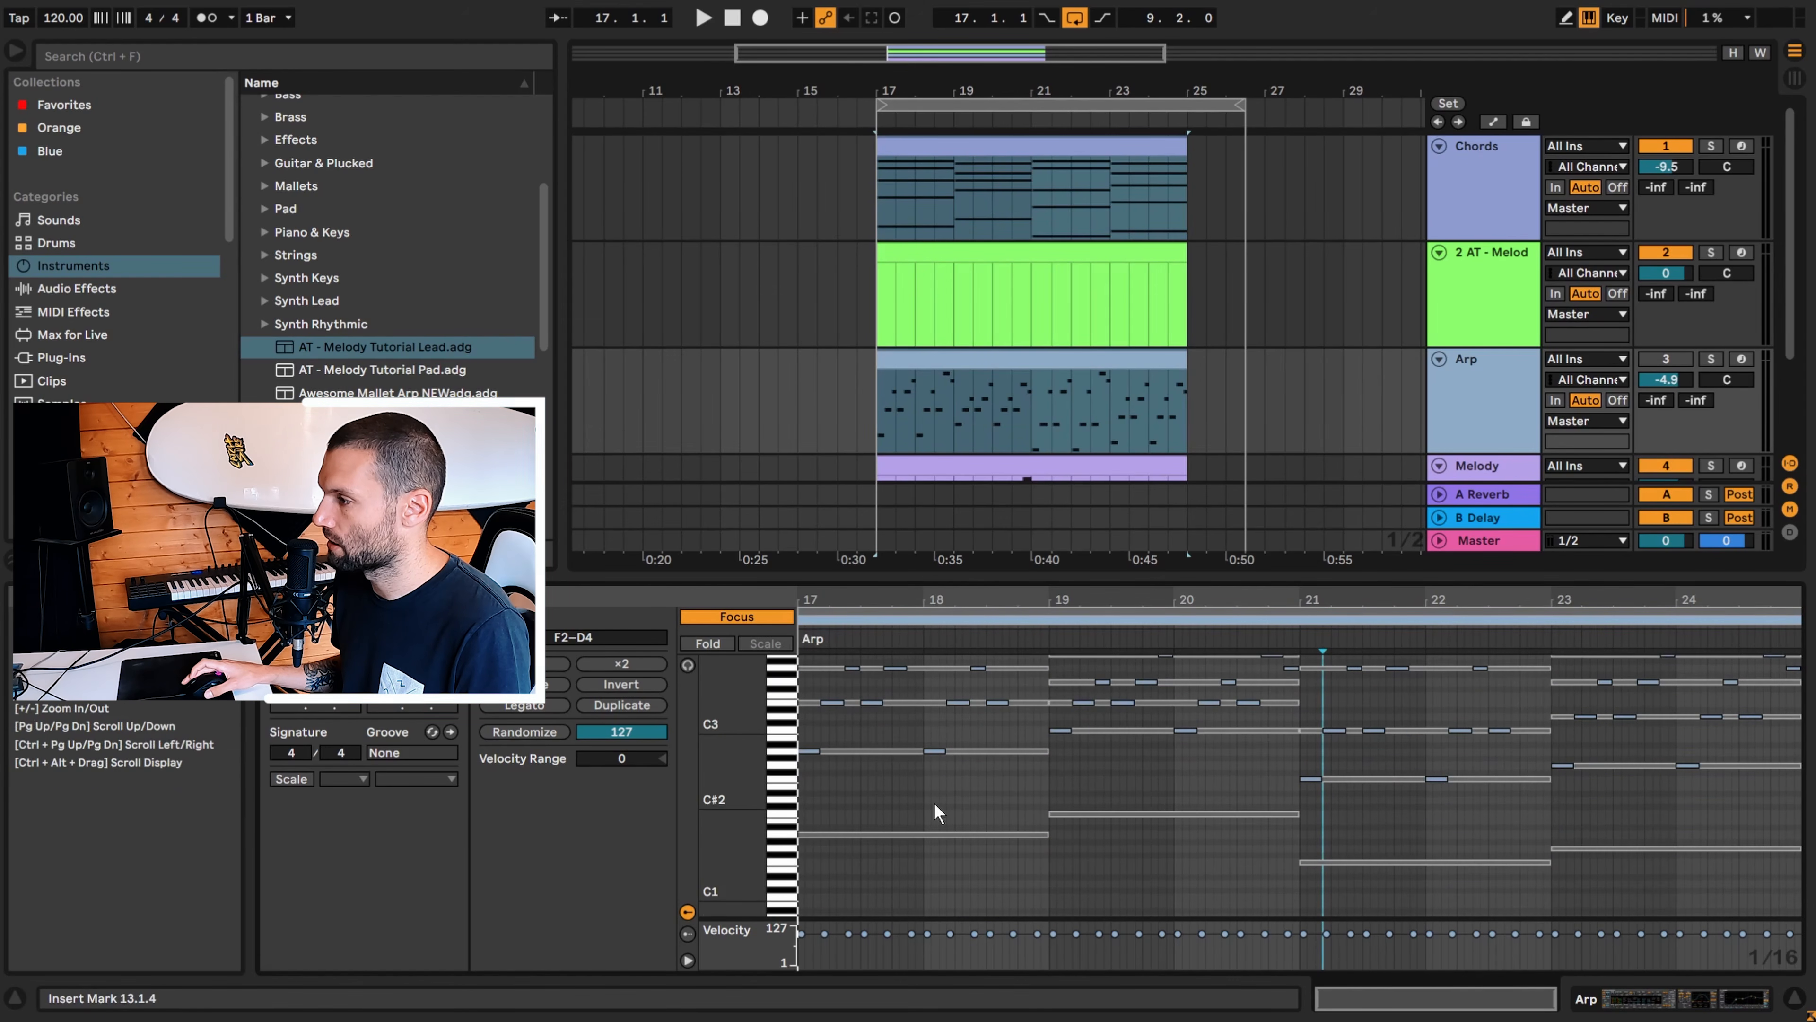
{"action": "scroll", "coordinate": [934, 802], "scroll_direction": "up", "scroll_amount": 3}
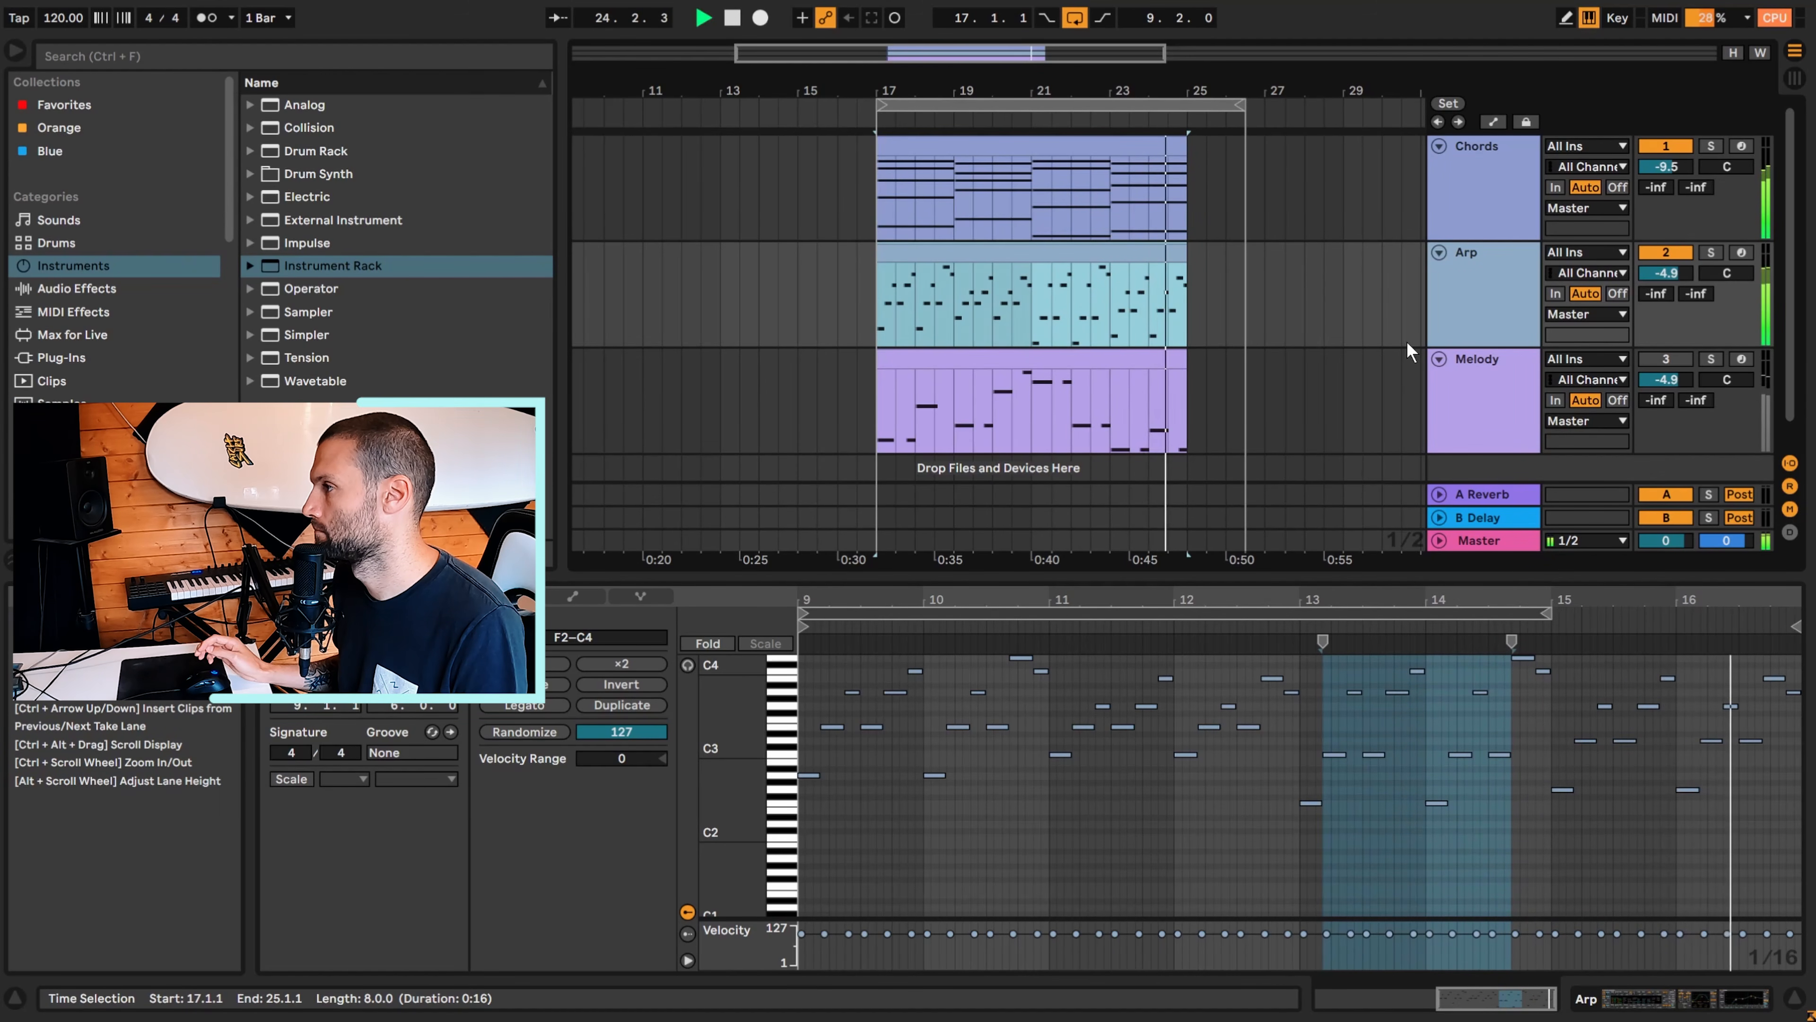
Play the chords with the arp, and the chords with the melody, while viewing the melody clip's notes
{"action": "key", "text": "space"}
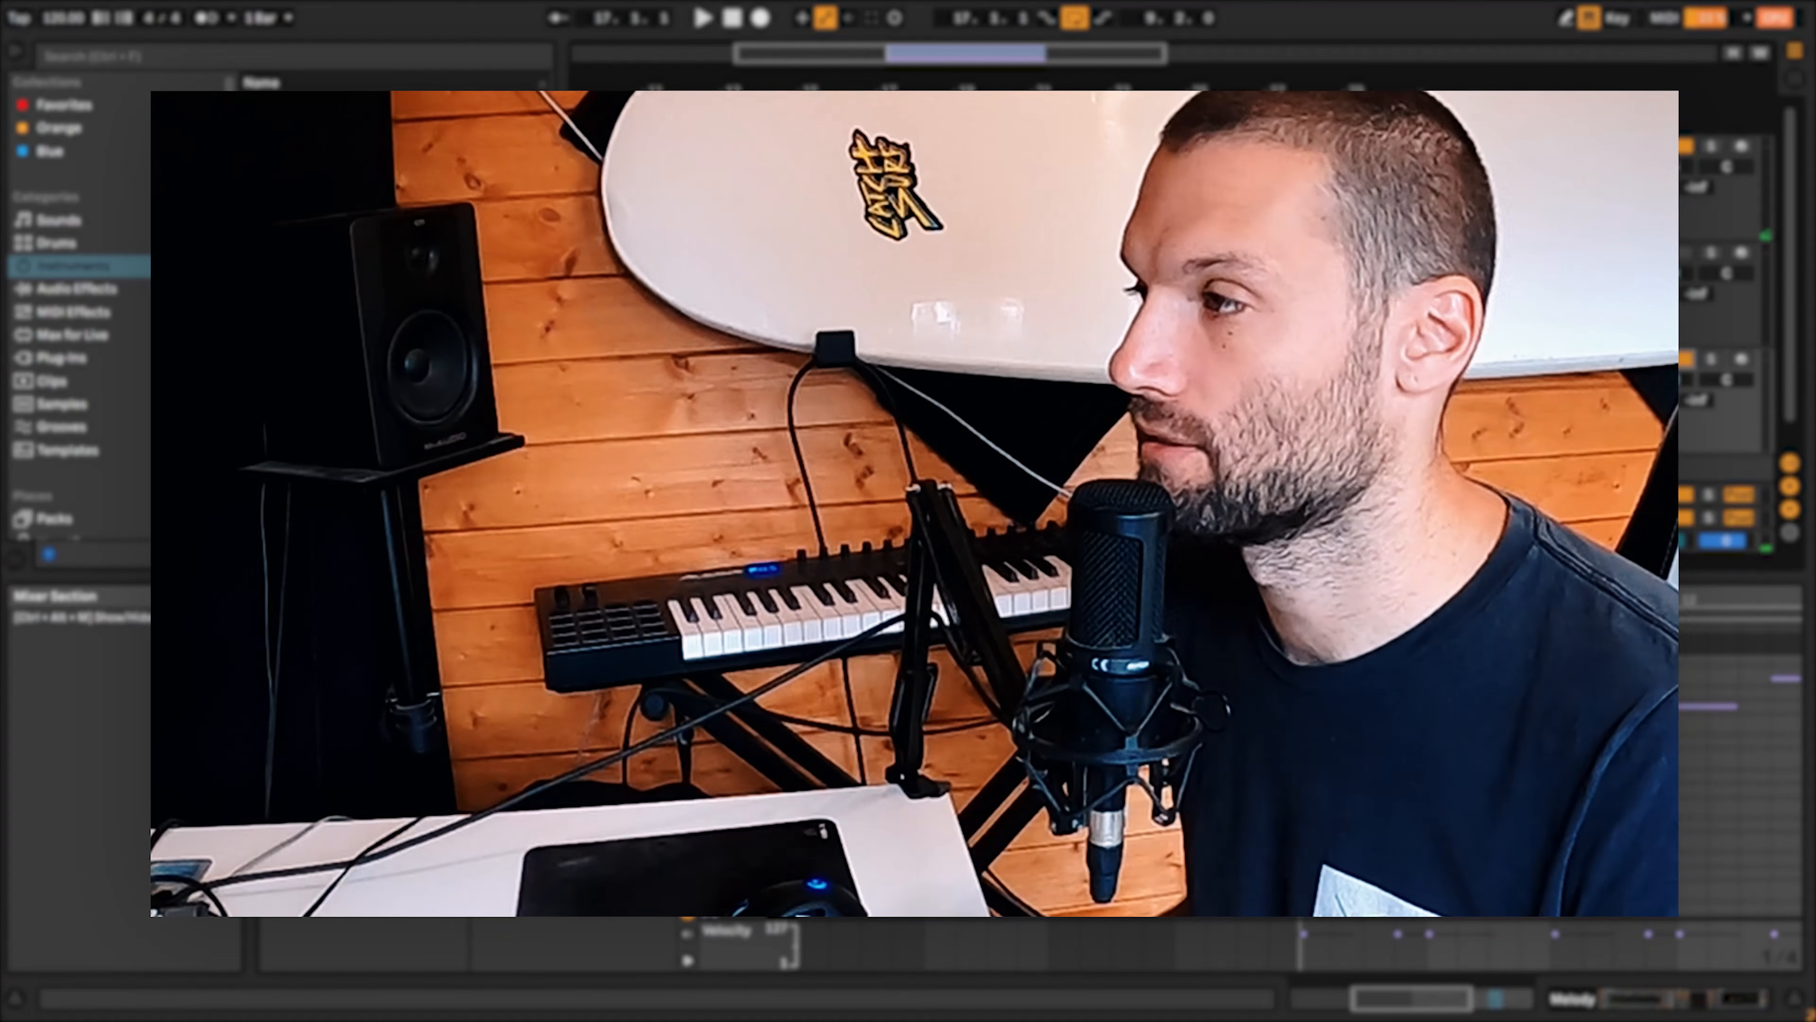
{"action": "key", "text": "space"}
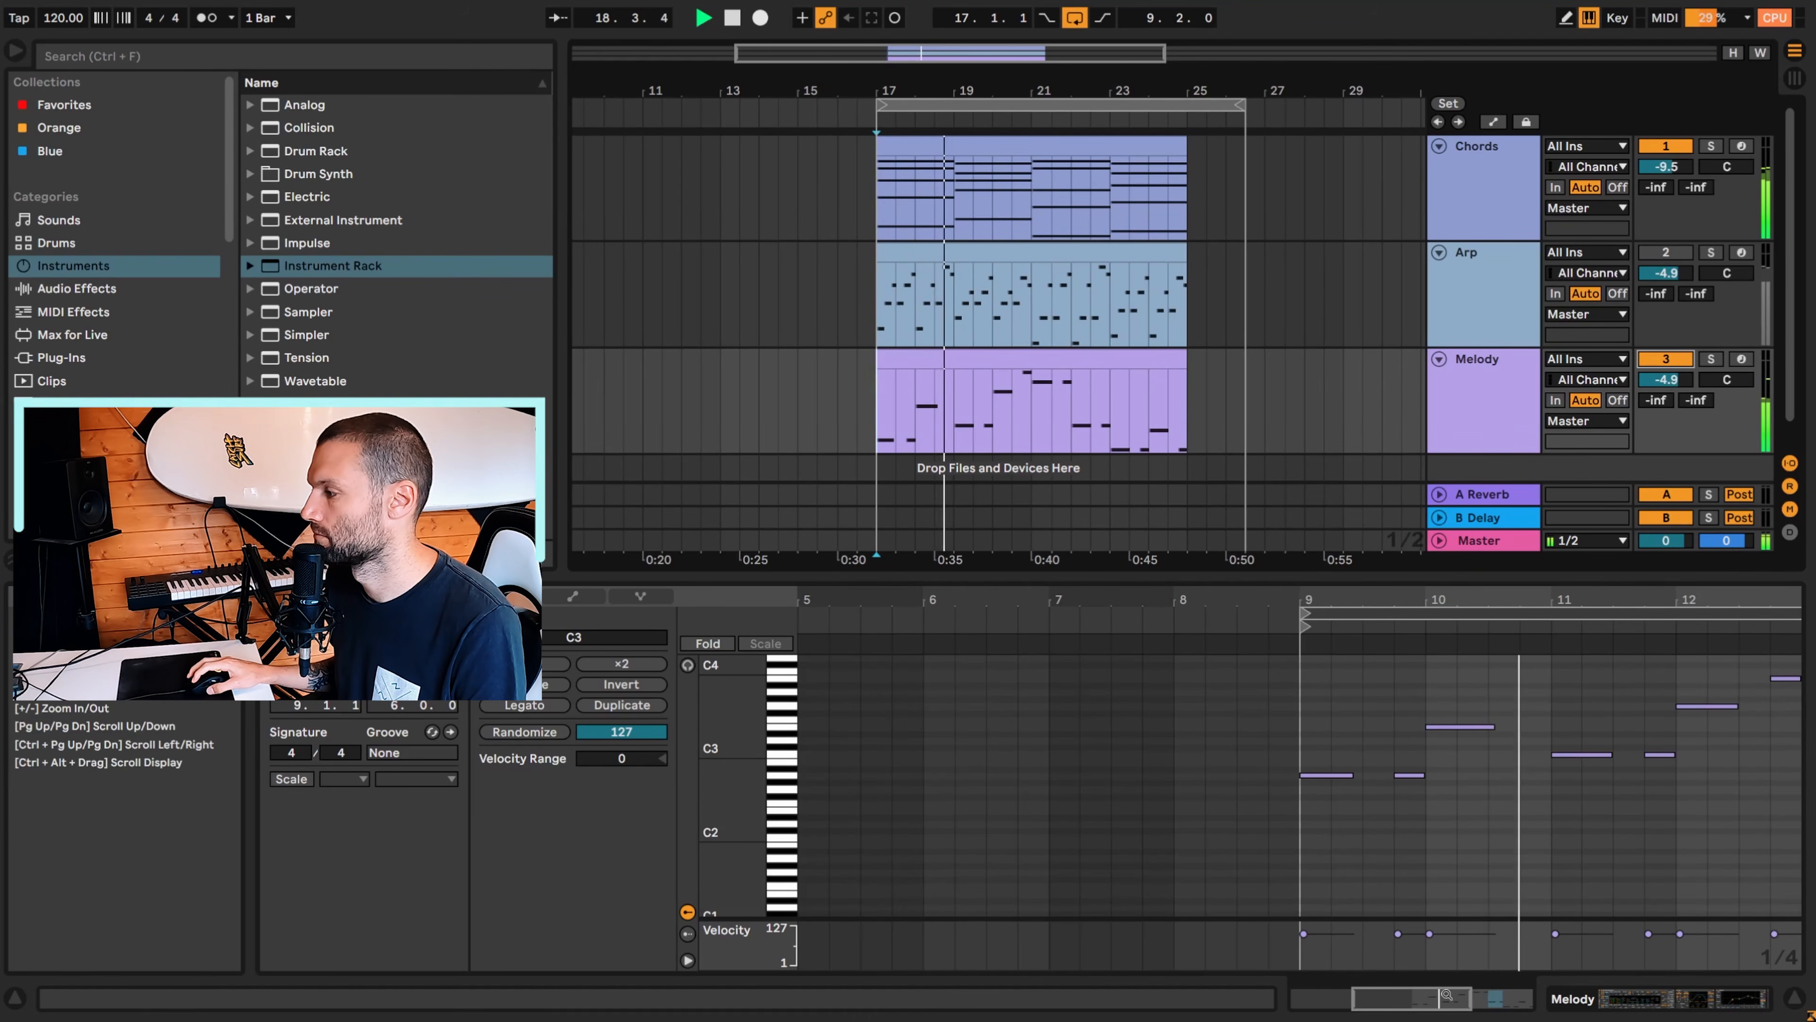
{"action": "left_click_drag", "start_coordinate": [1430, 999], "coordinate": [1486, 997]}
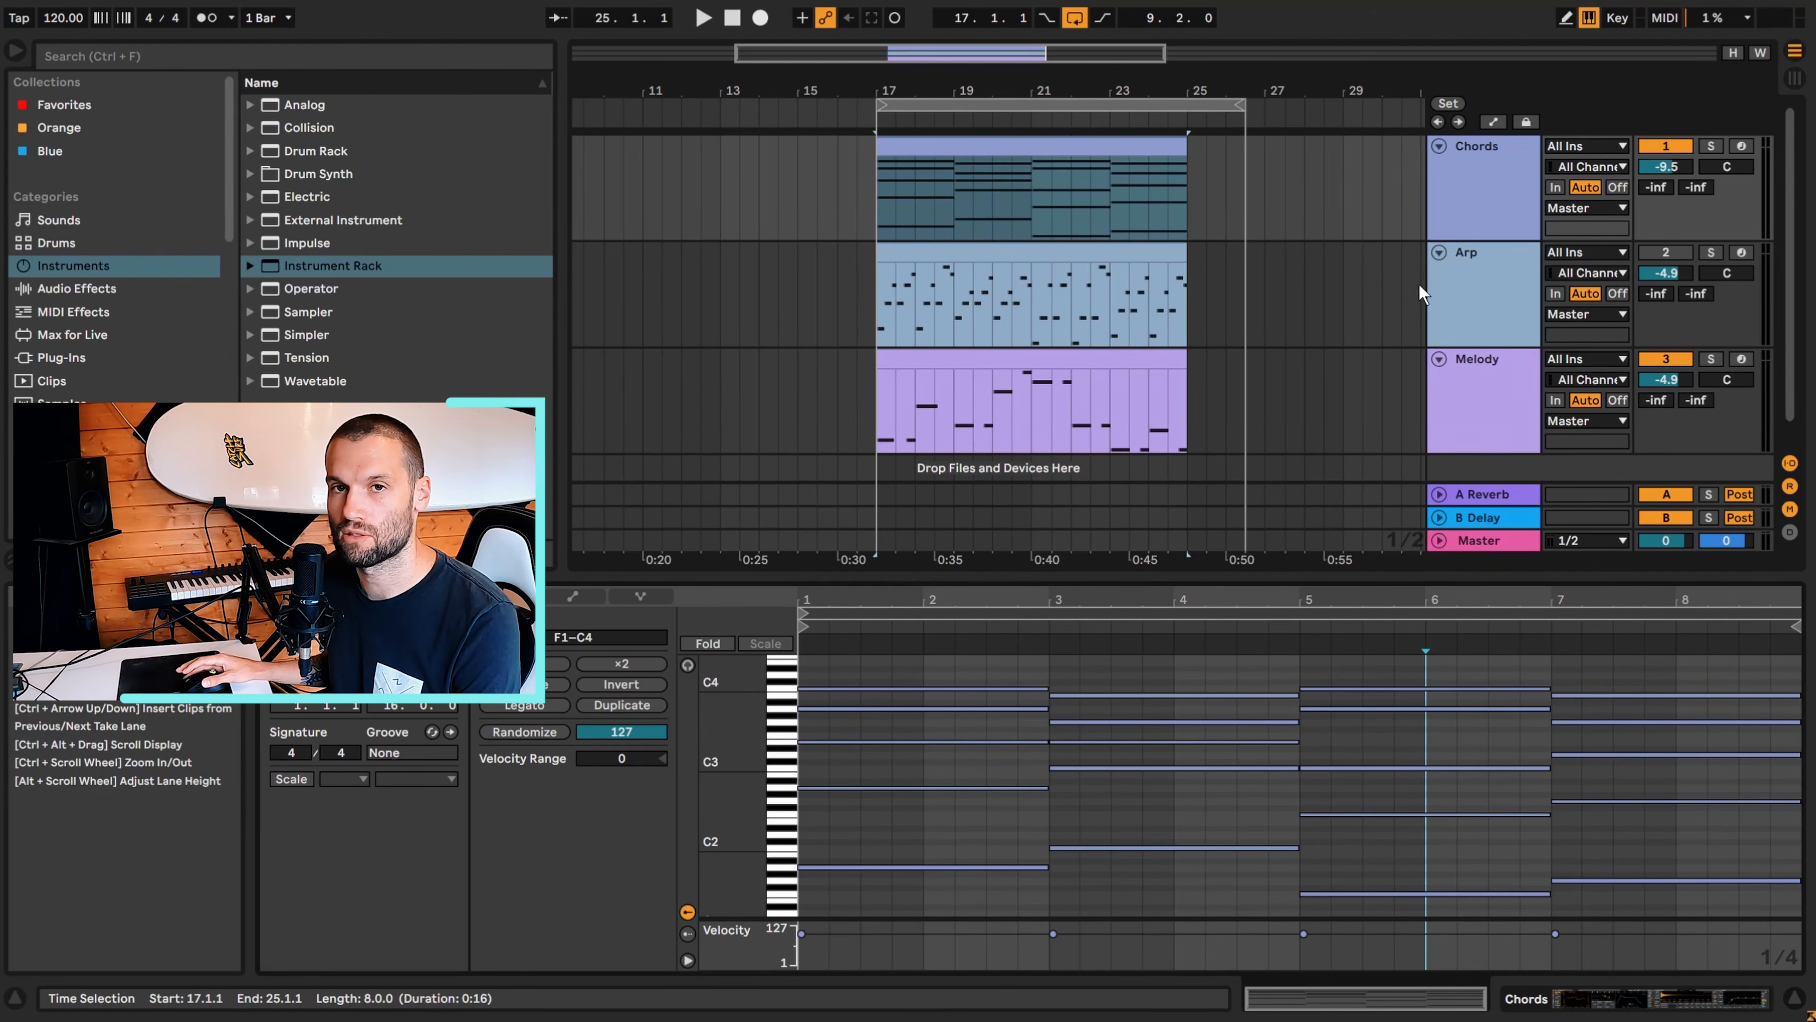
Expand Instrument Rack in the instrument library and locate the AT - Melody Tutorial Lead and Pad presets
{"action": "left_click", "coordinate": [1479, 219]}
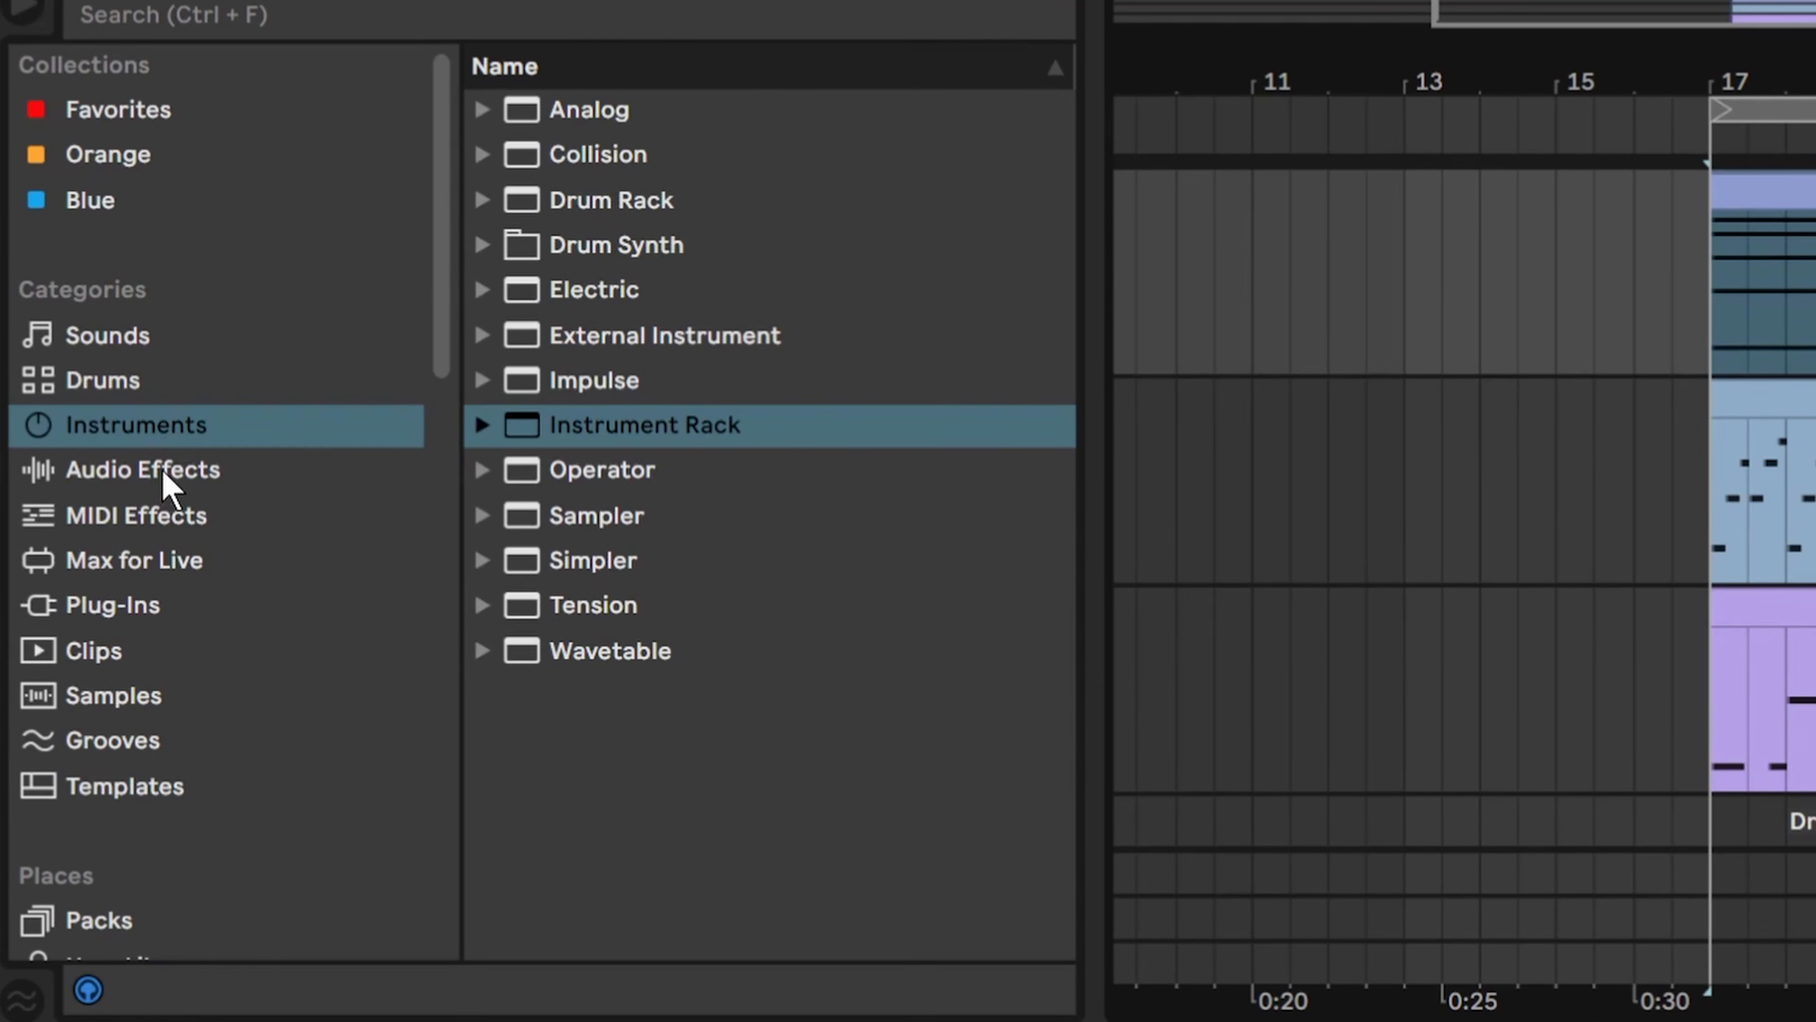
{"action": "left_click", "coordinate": [137, 411]}
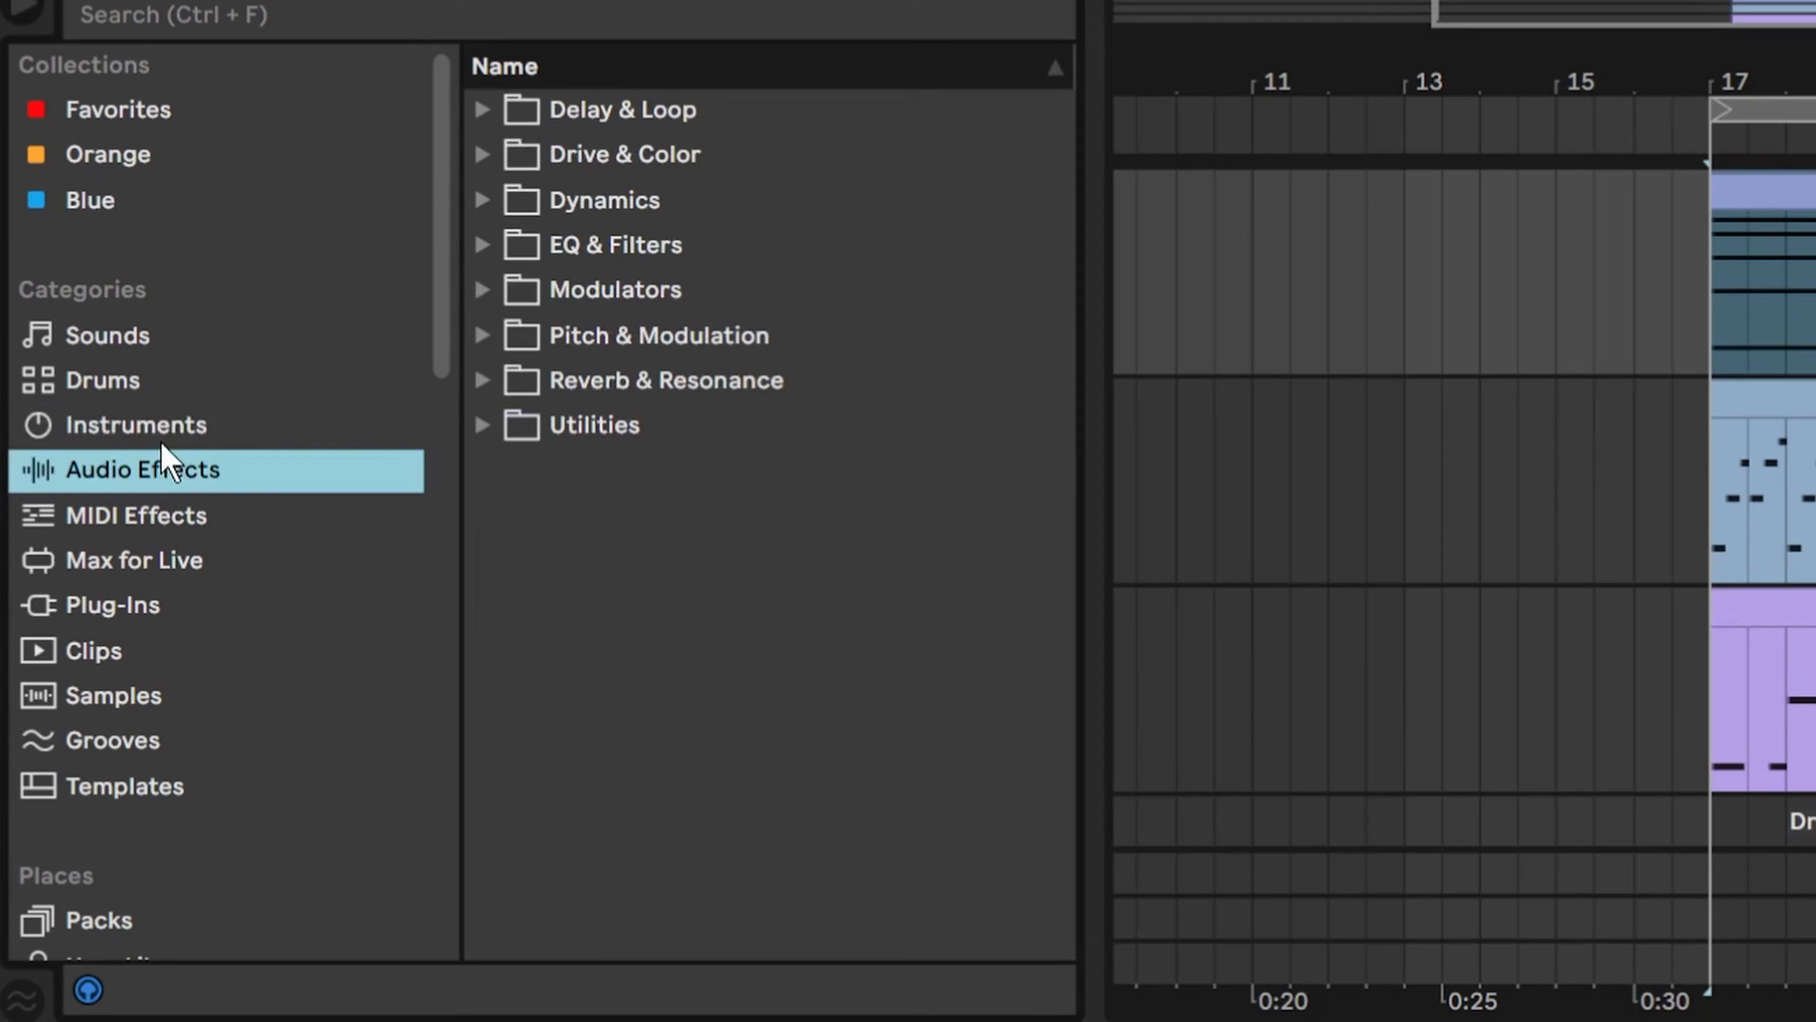
{"action": "left_click", "coordinate": [139, 386]}
{"action": "left_click", "coordinate": [483, 425]}
{"action": "scroll", "coordinate": [557, 594], "scroll_direction": "down", "scroll_amount": 3}
{"action": "left_click", "coordinate": [605, 719]}
{"action": "scroll", "coordinate": [604, 701], "scroll_direction": "down", "scroll_amount": 1}
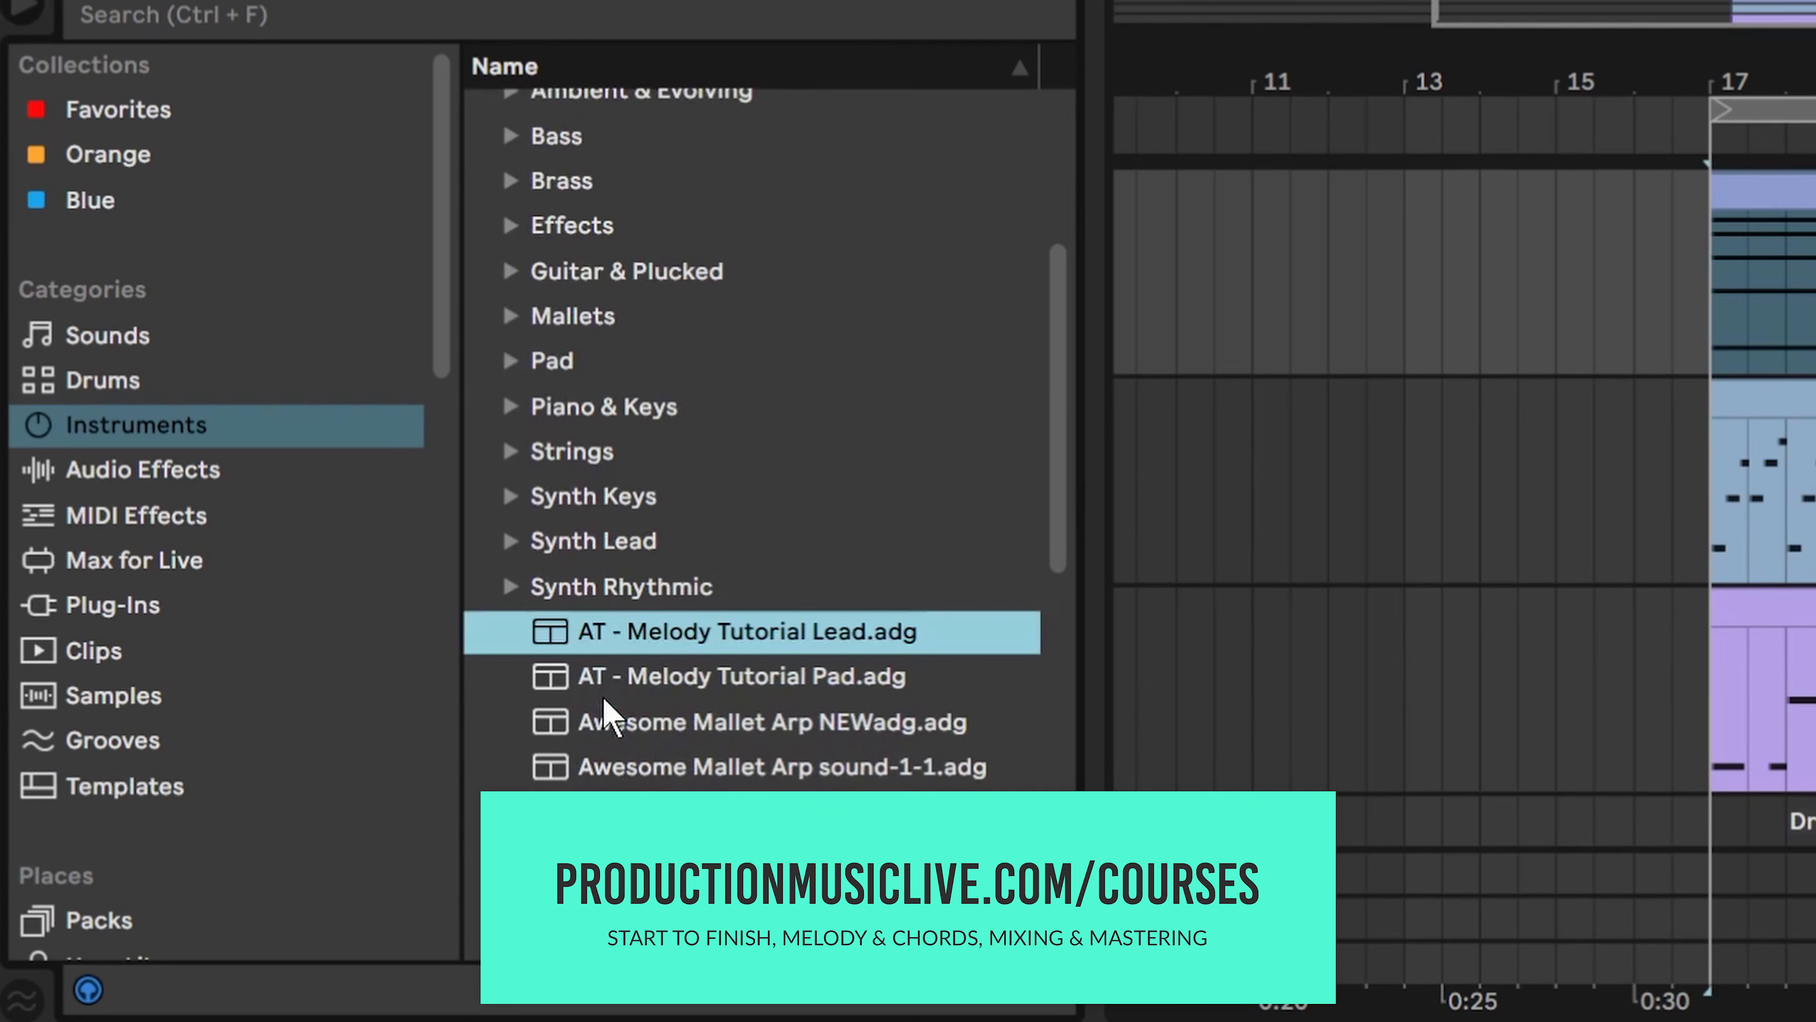
{"action": "scroll", "coordinate": [665, 708], "scroll_direction": "down", "scroll_amount": 3}
{"action": "scroll", "coordinate": [729, 608], "scroll_direction": "down", "scroll_amount": 12}
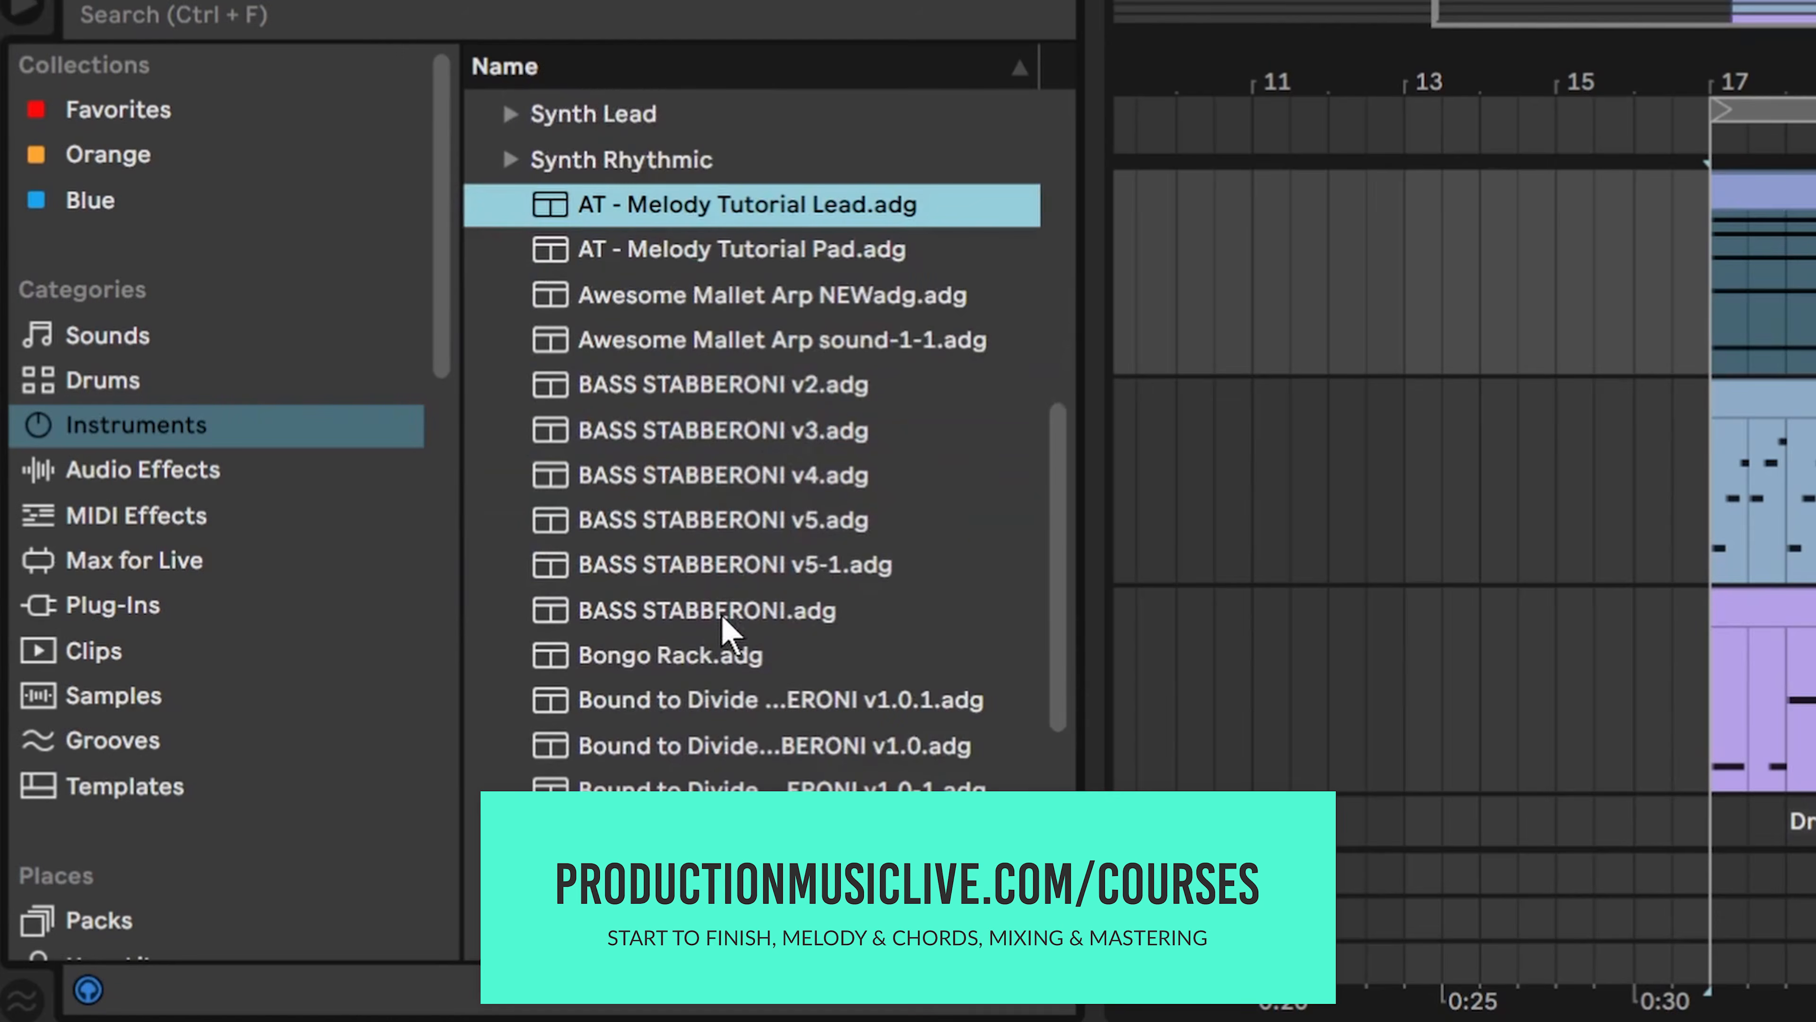
{"action": "scroll", "coordinate": [729, 636], "scroll_direction": "up", "scroll_amount": 12}
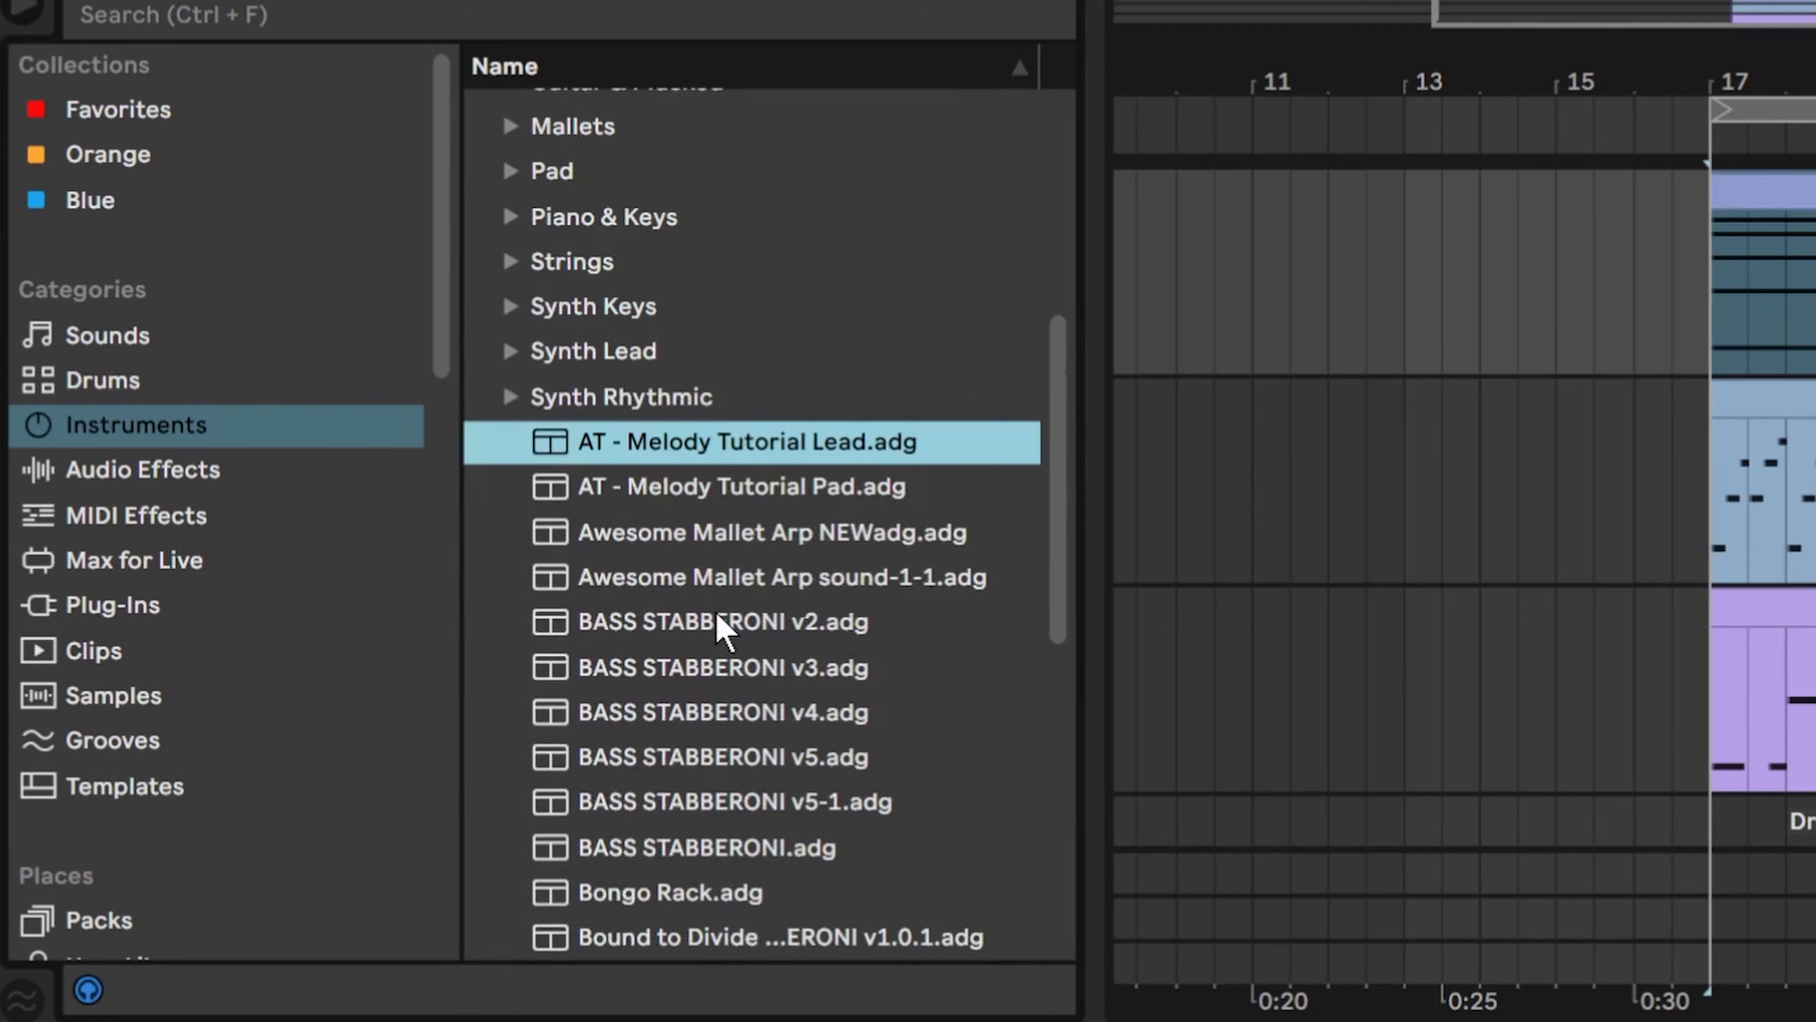
Show the AT - Melody Tutorial Pad preset's folder in File Explorer and return to the preset list in Ableton Live
{"action": "right_click", "coordinate": [727, 502]}
{"action": "left_click", "coordinate": [887, 685]}
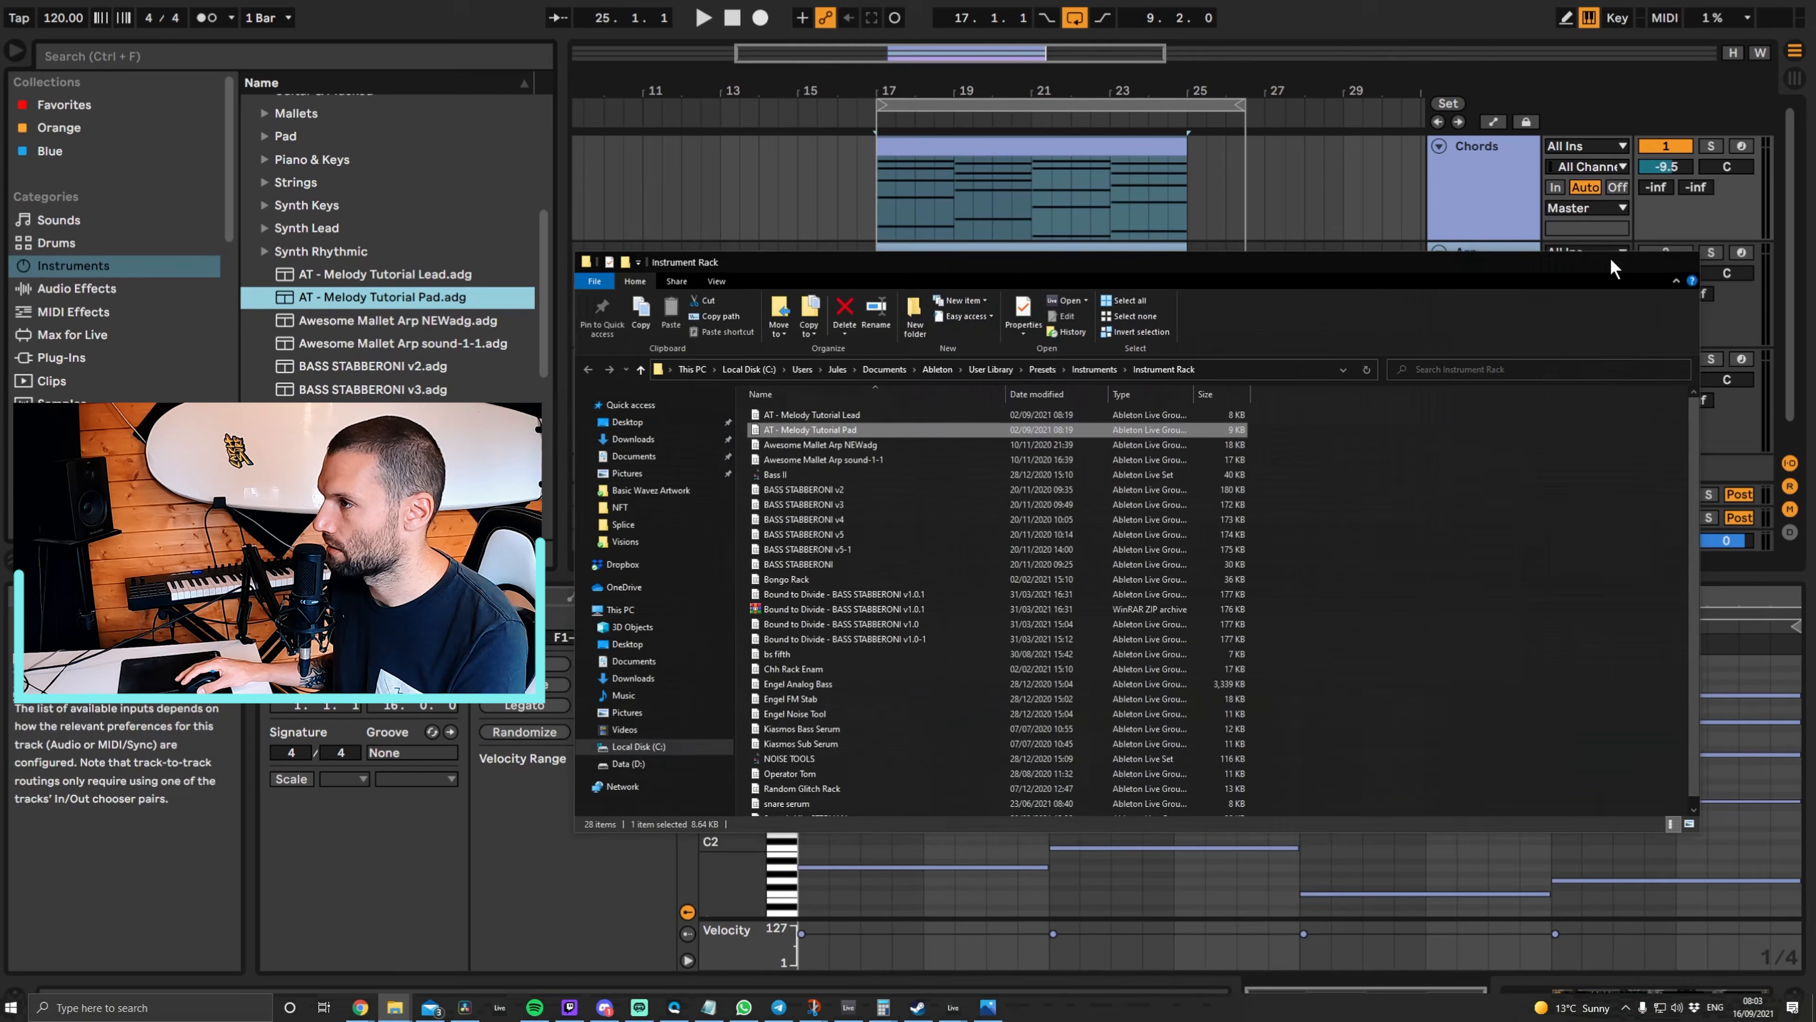
{"action": "left_click", "coordinate": [245, 305]}
{"action": "scroll", "coordinate": [339, 269], "scroll_direction": "up", "scroll_amount": 3}
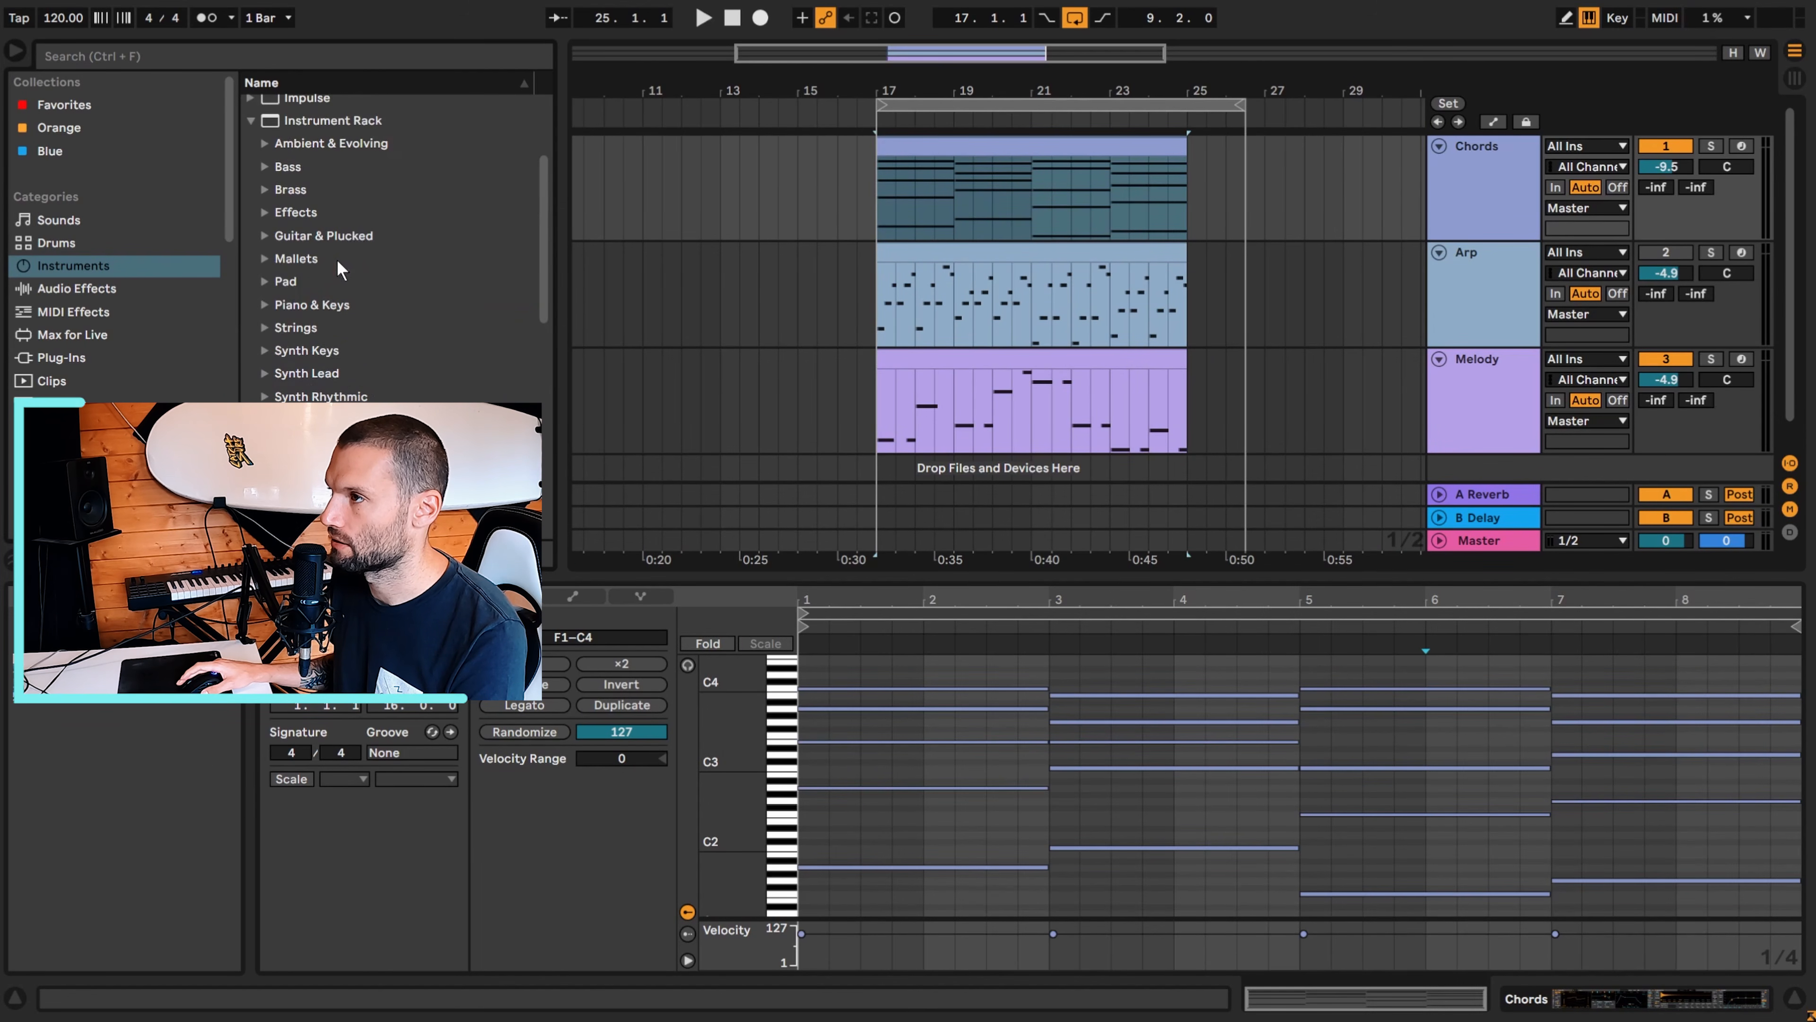
{"action": "scroll", "coordinate": [353, 153], "scroll_direction": "down", "scroll_amount": 3}
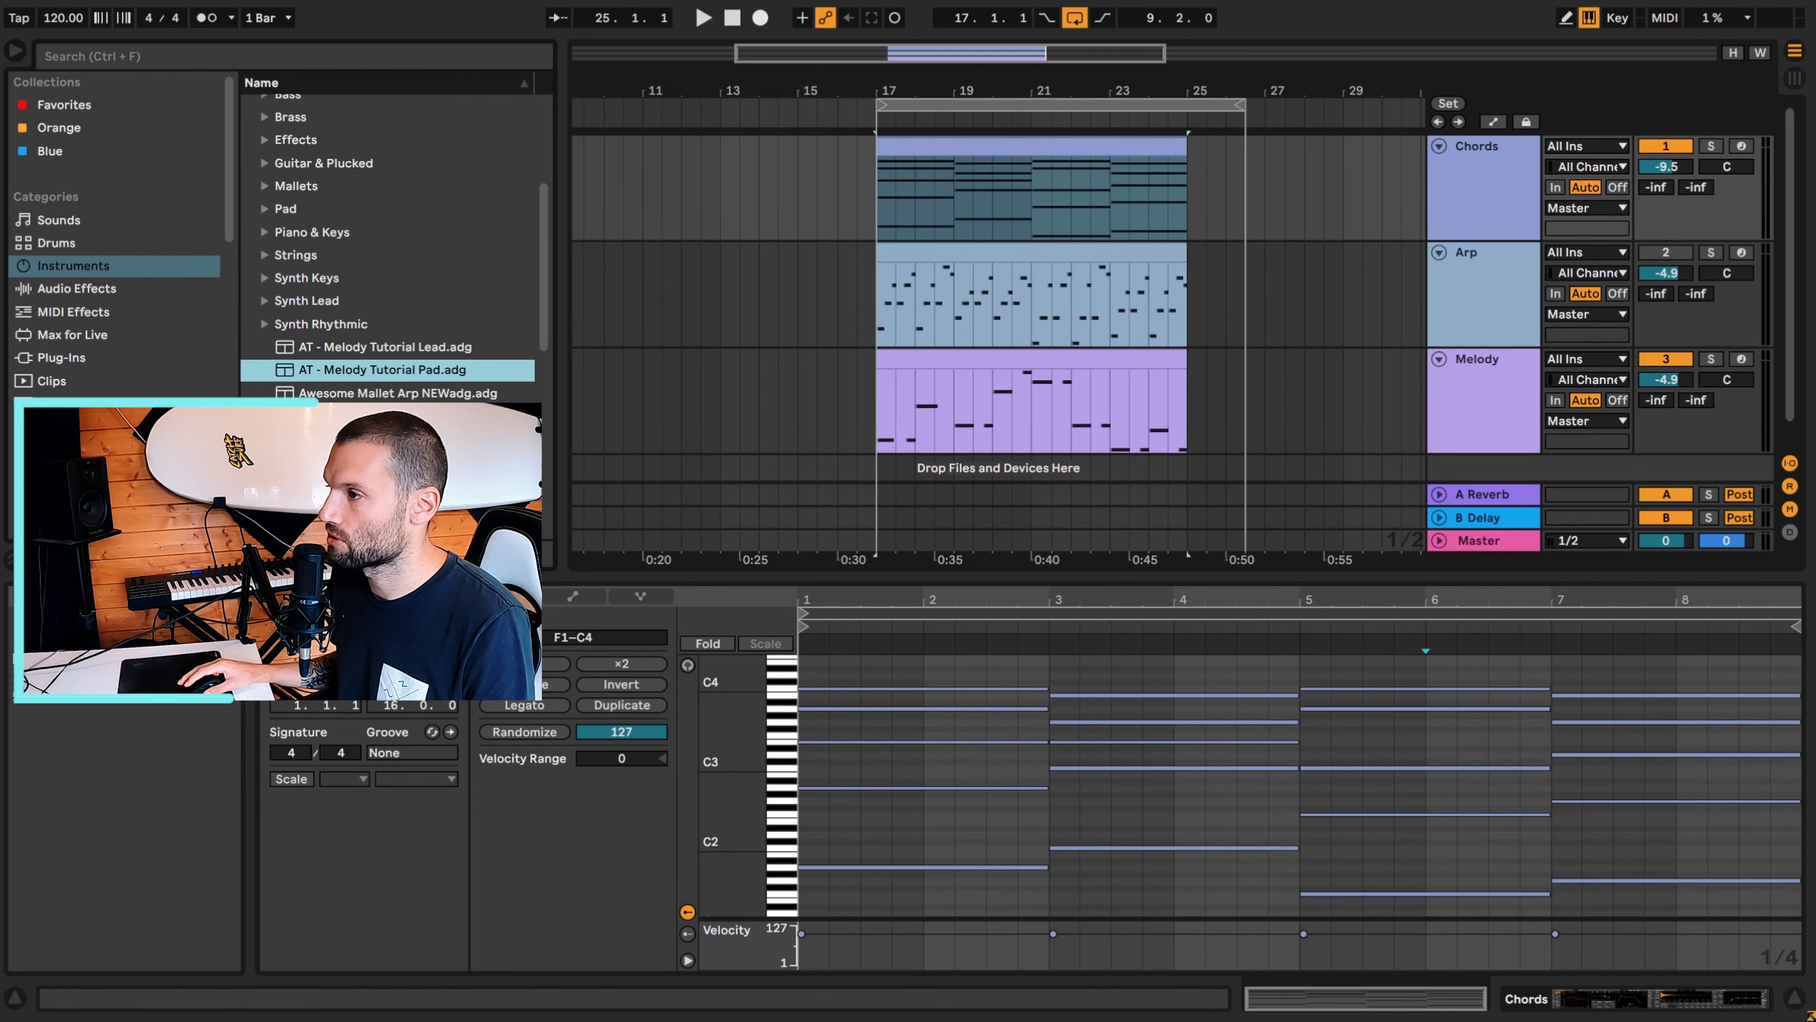
Insert a new MIDI track below Chords and load the AT - Melody Tutorial Pad preset onto it
{"action": "left_click", "coordinate": [1471, 209]}
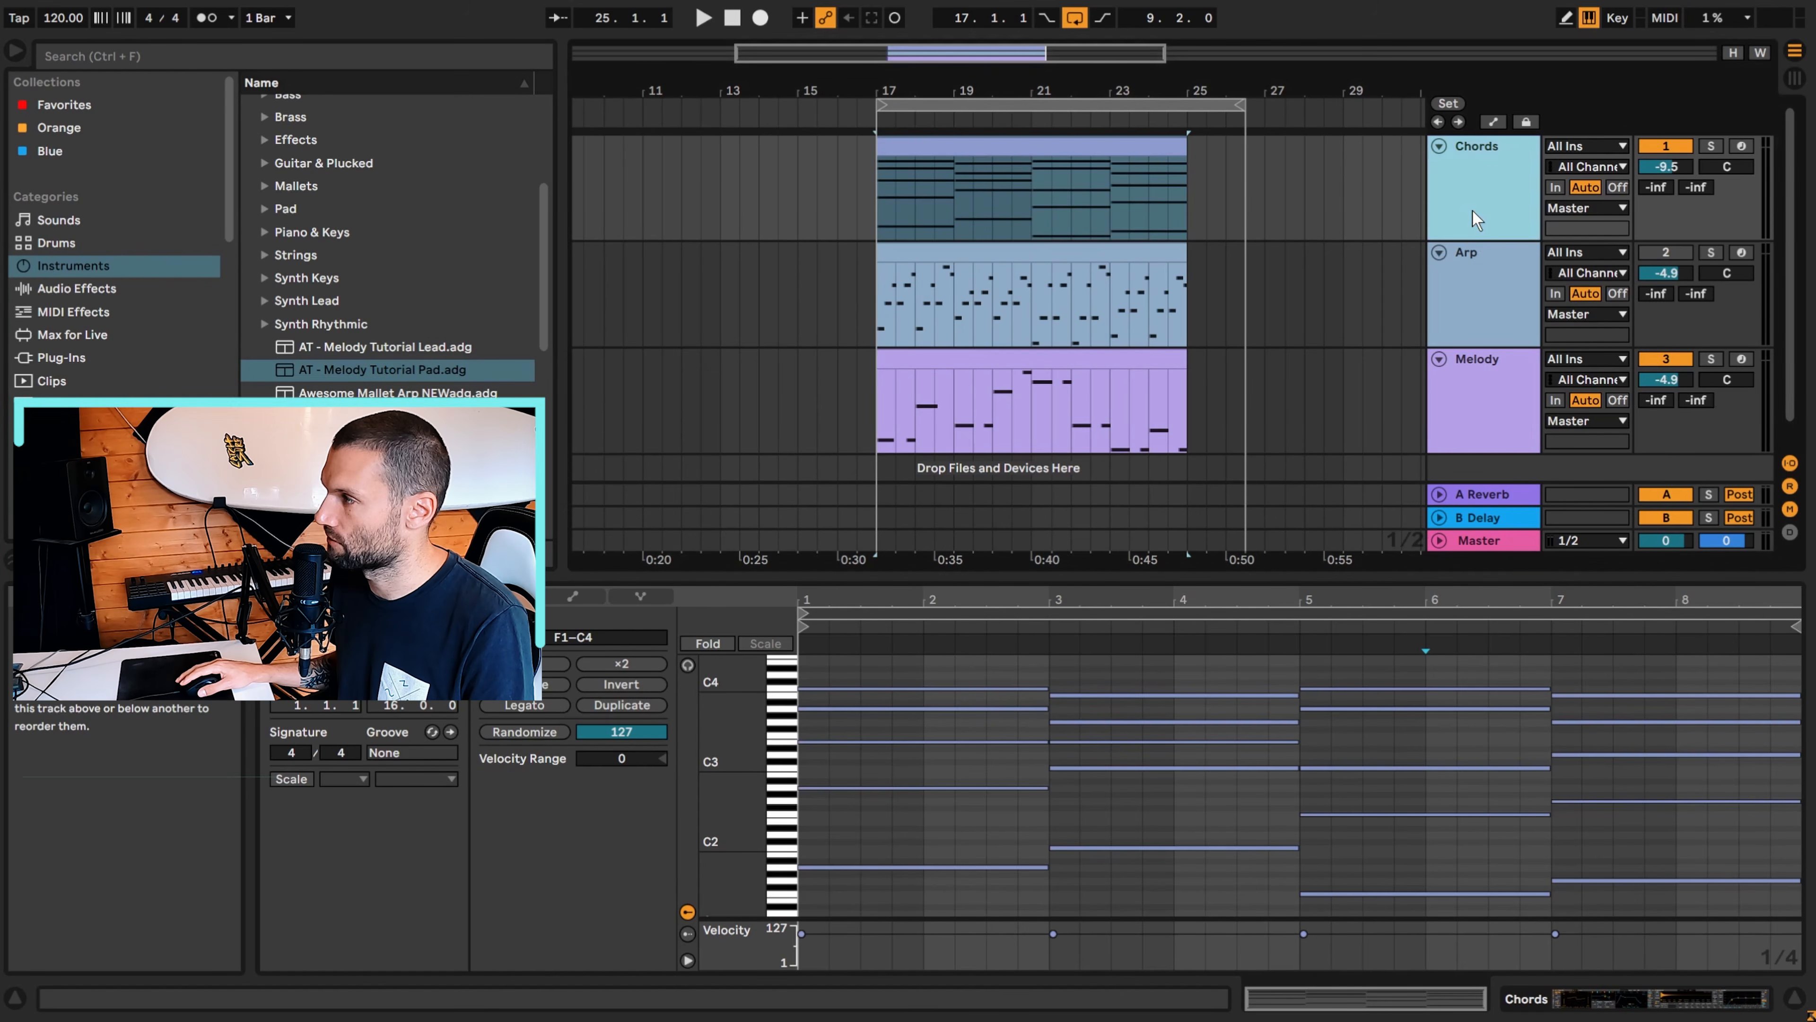
{"action": "key", "text": "ctrl+shift+t"}
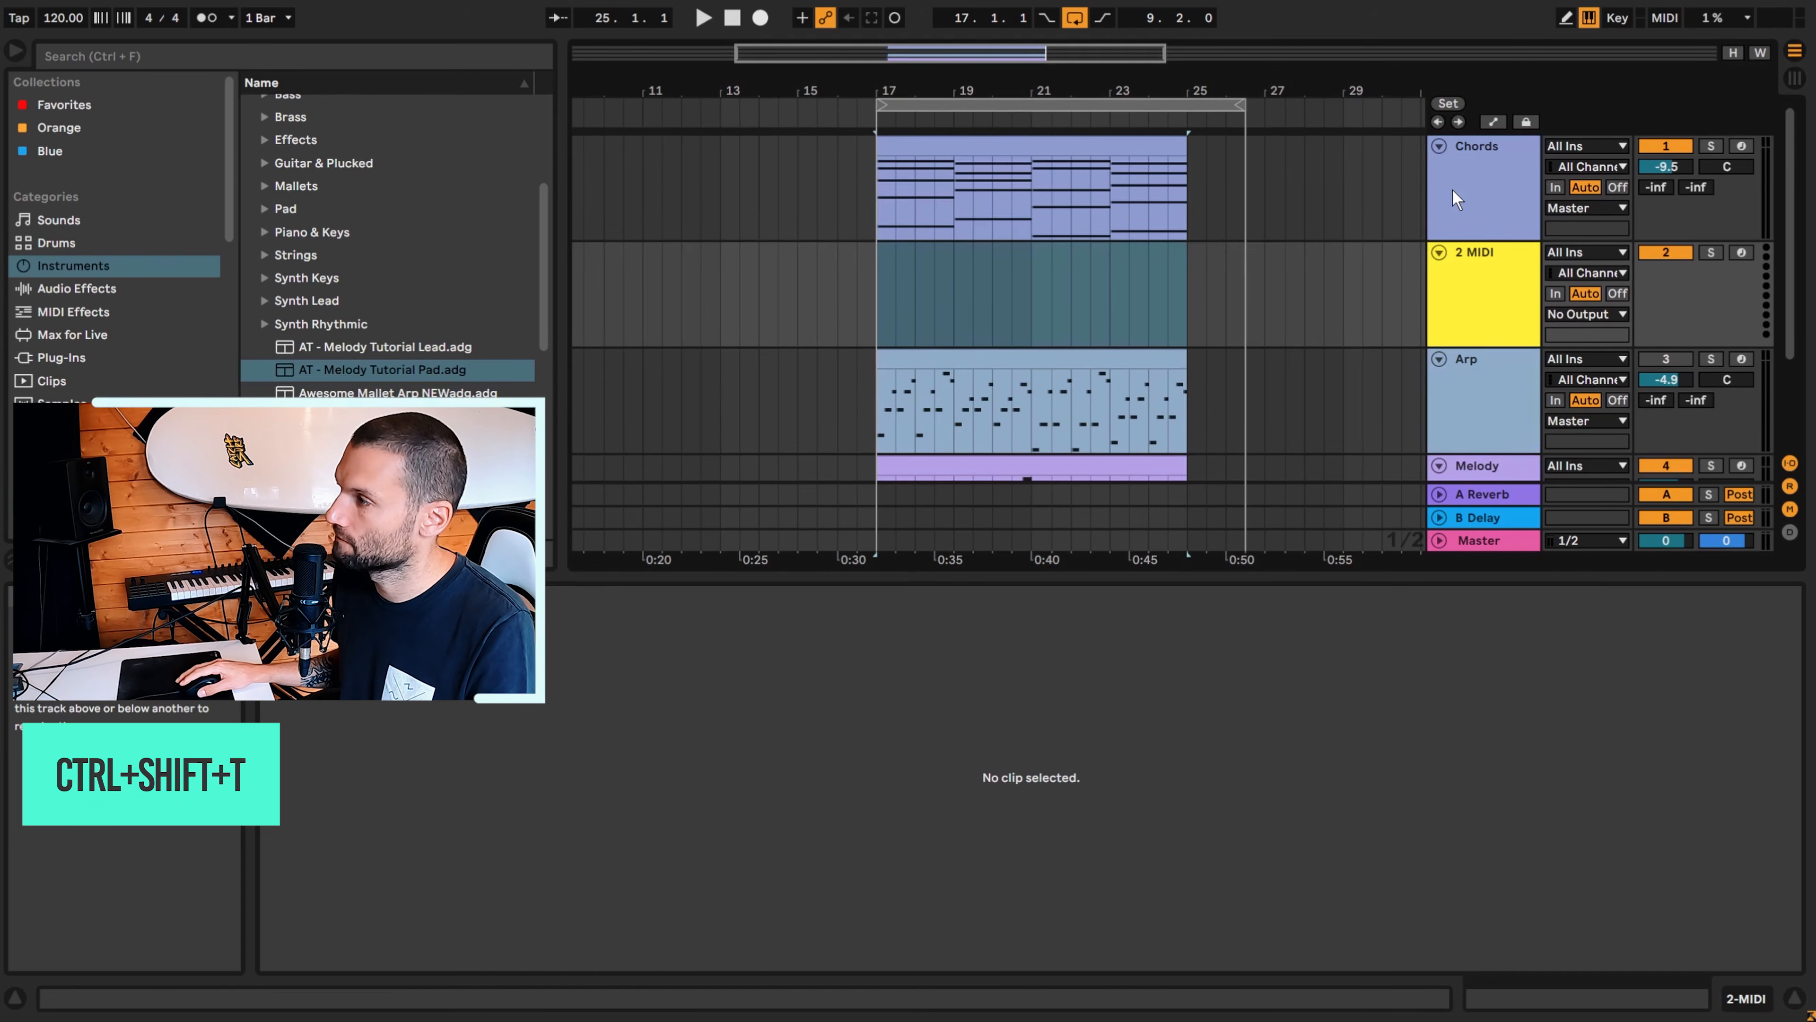
{"action": "left_click", "coordinate": [419, 351]}
{"action": "double_click", "coordinate": [415, 370]}
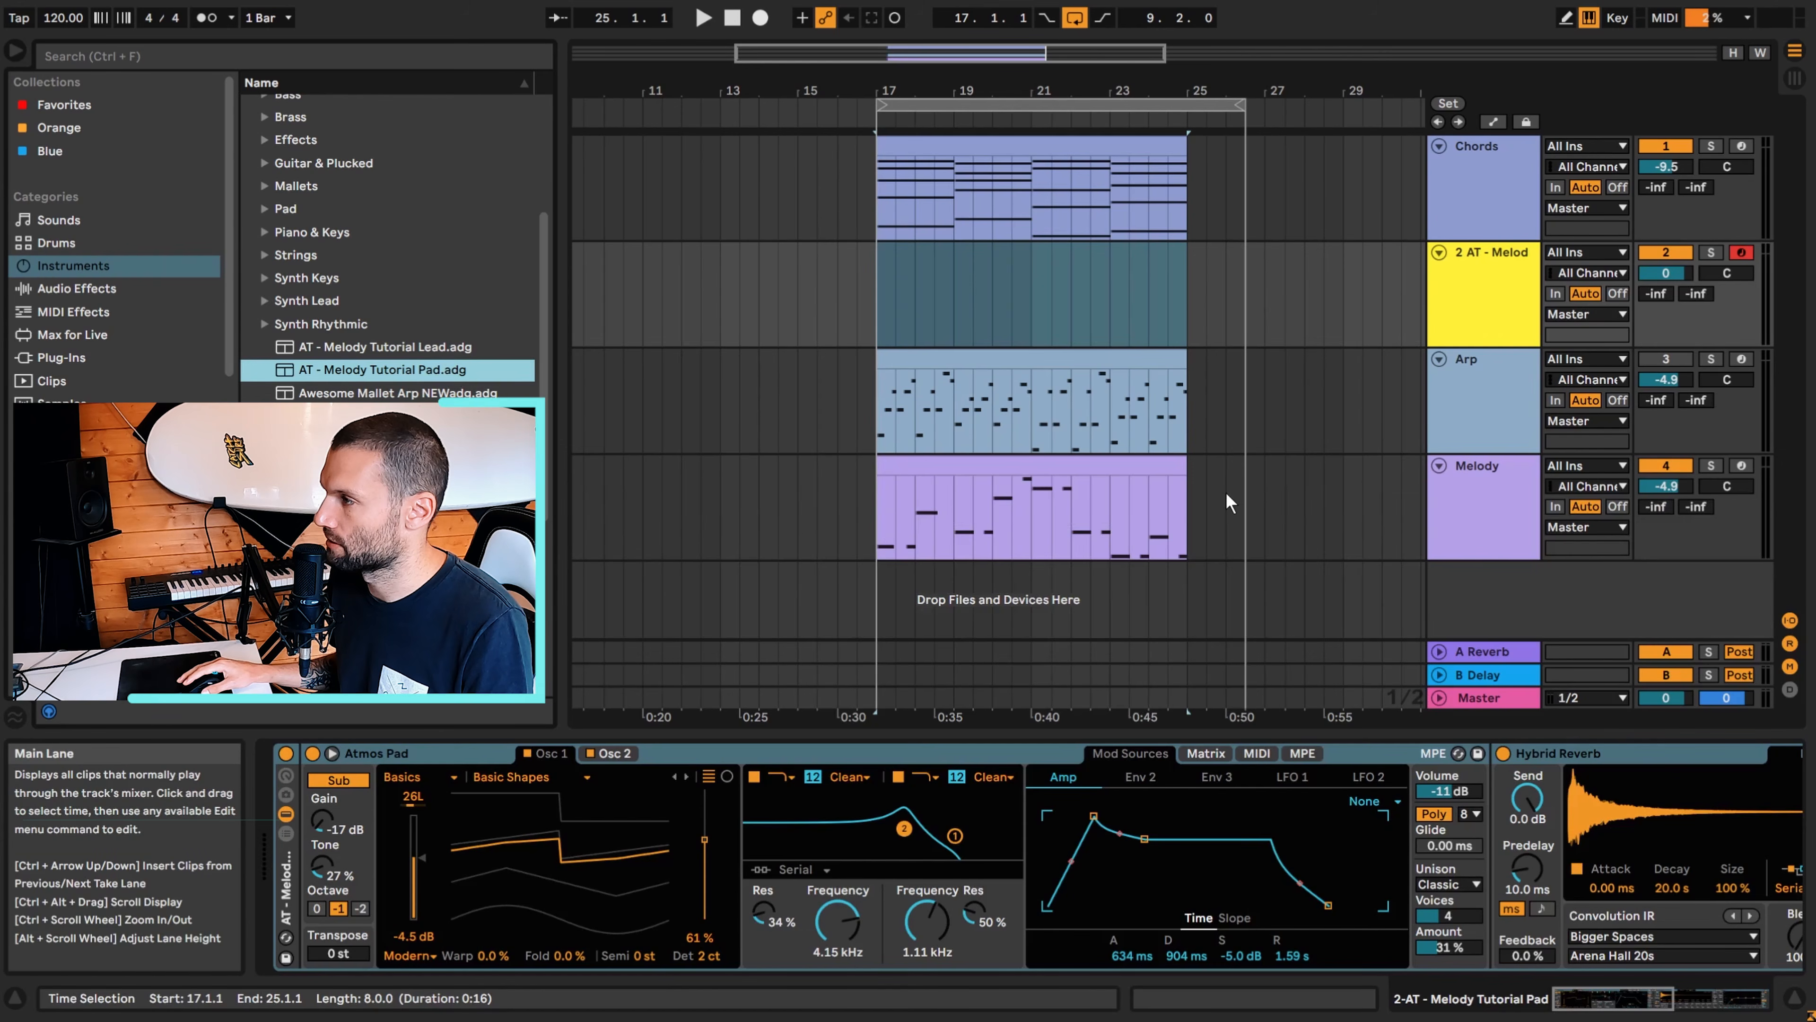
{"action": "left_click", "coordinate": [286, 877]}
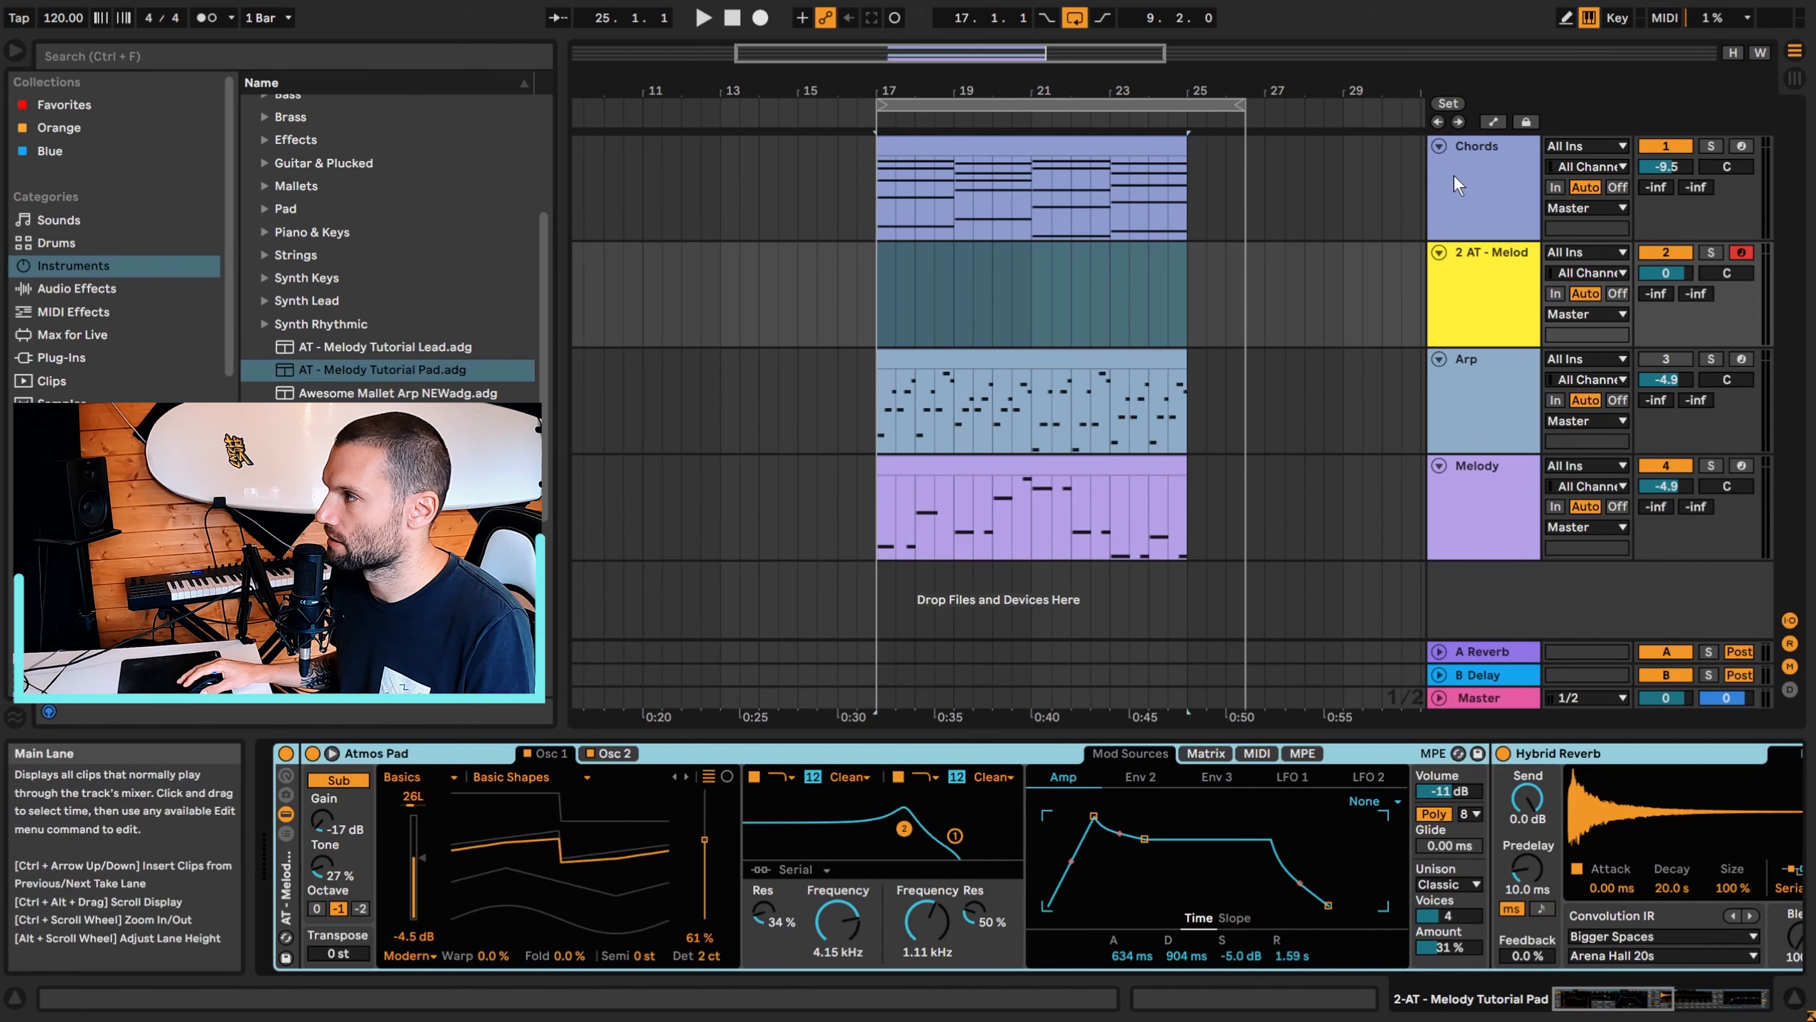
Delete the track holding the AT - Melody Tutorial Pad preset
{"action": "left_click", "coordinate": [1459, 189]}
{"action": "left_click", "coordinate": [1442, 298]}
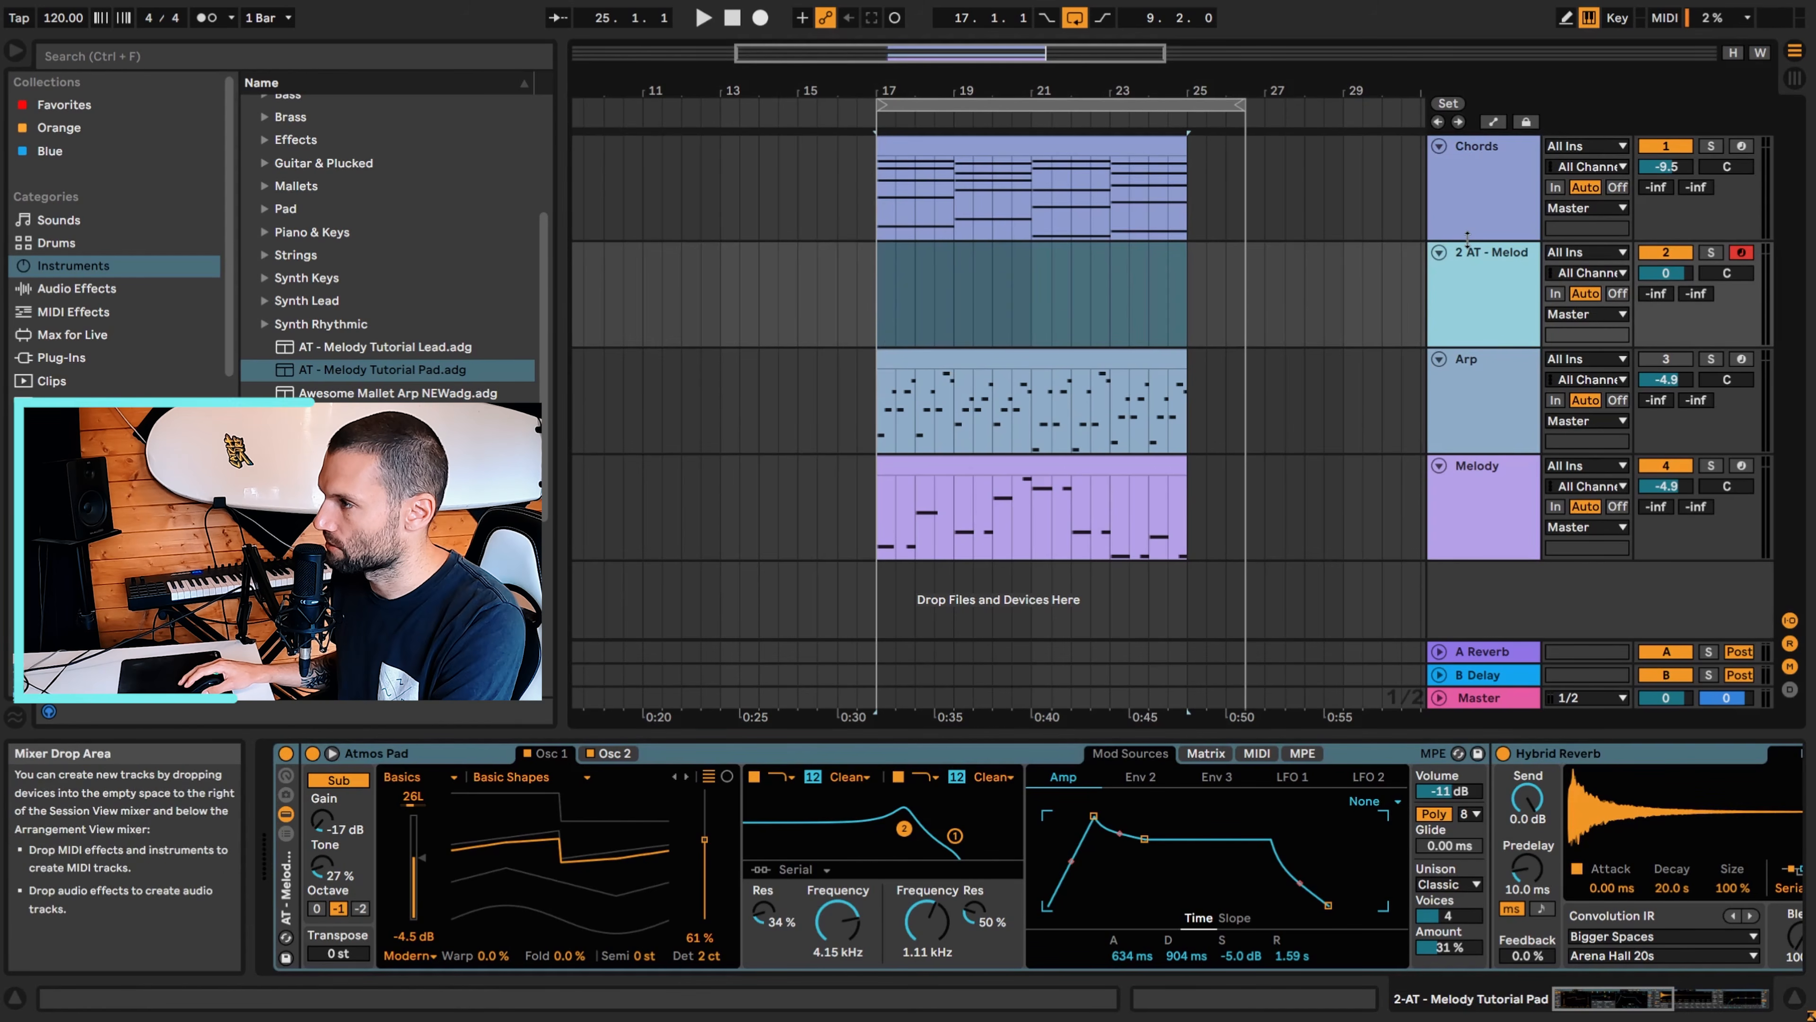
{"action": "key", "text": "Delete"}
Insert a new MIDI track below Chords and create an empty MIDI clip on it from bar 17 to bar 25
{"action": "left_click", "coordinate": [1439, 233]}
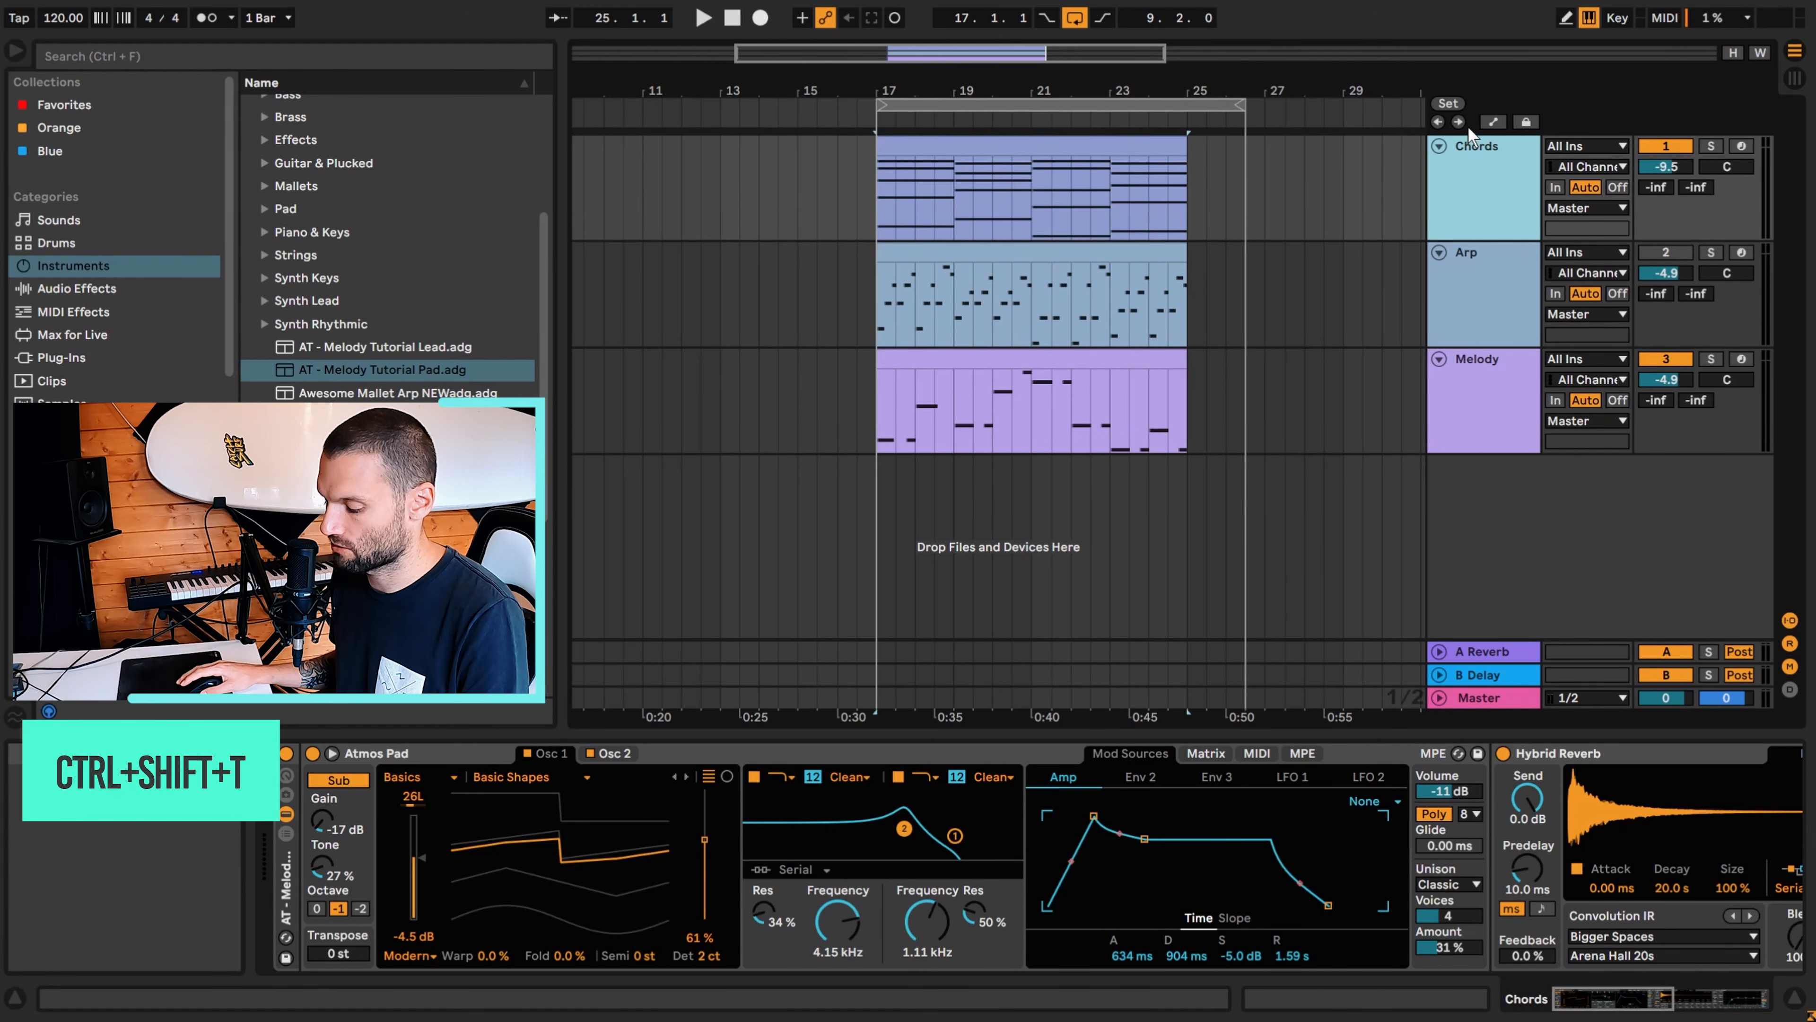
{"action": "key", "text": "ctrl+shift+t"}
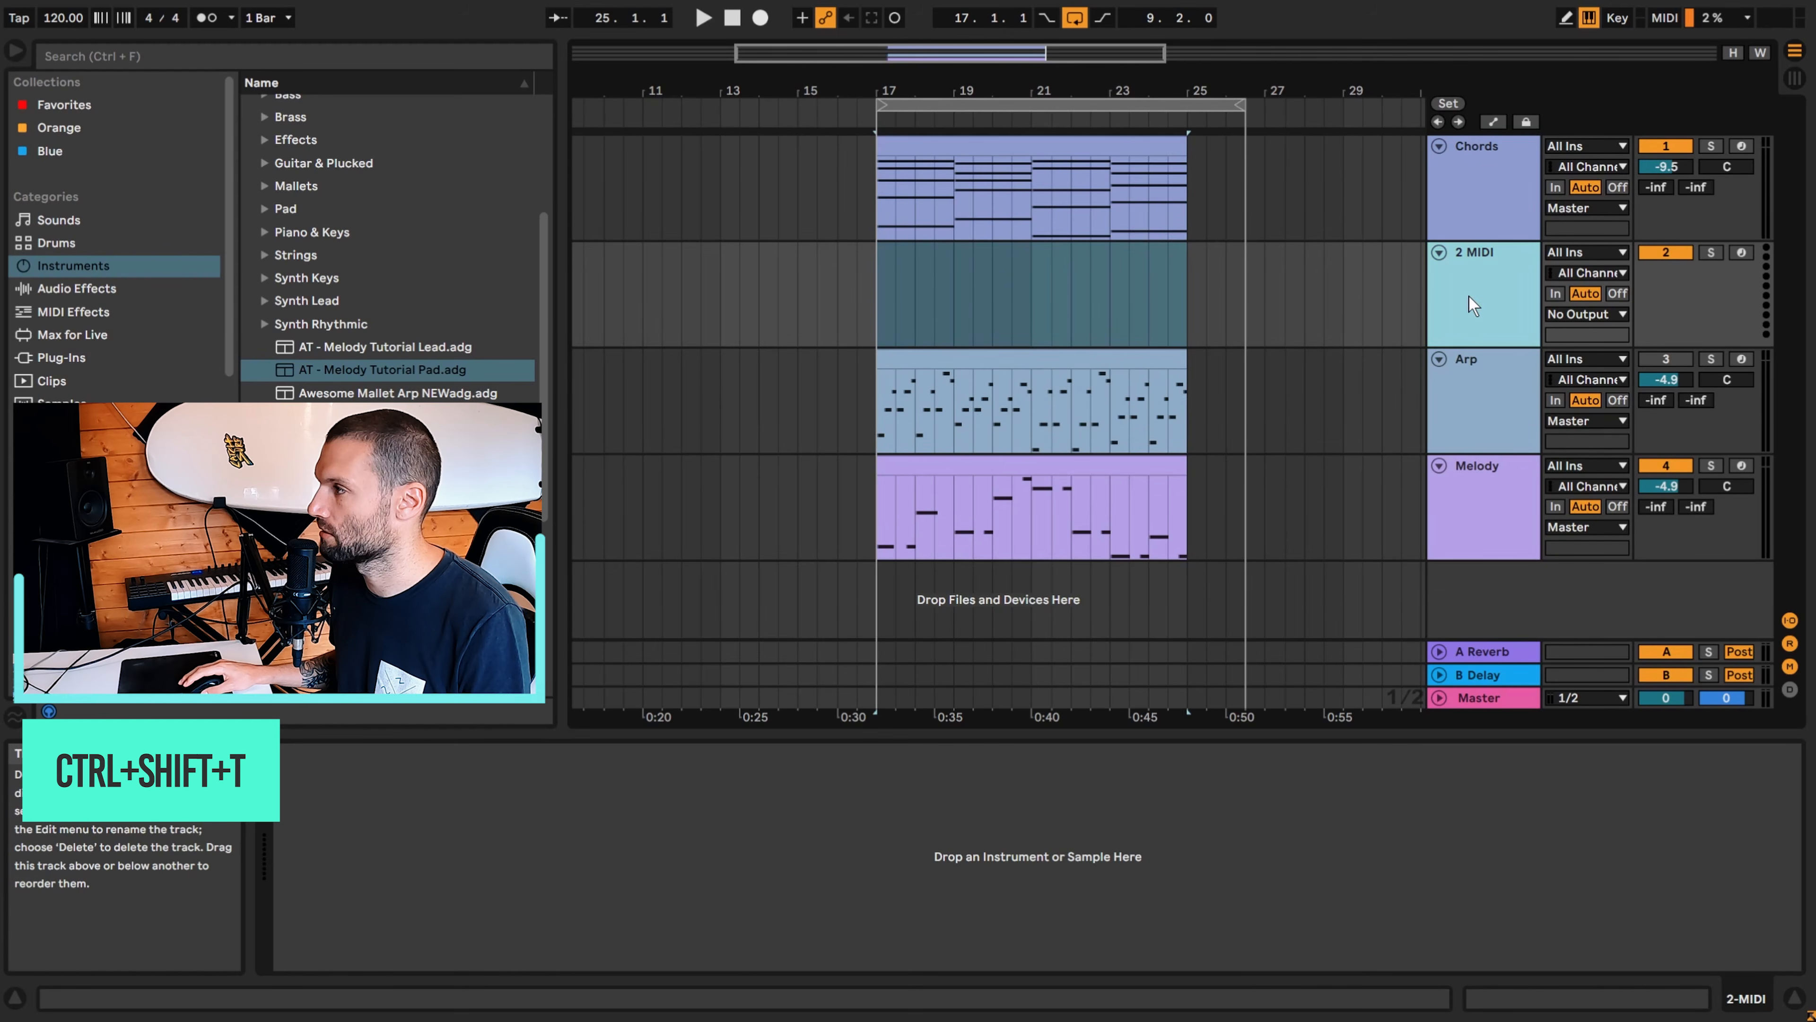
{"action": "left_click", "coordinate": [874, 287]}
{"action": "left_click_drag", "start_coordinate": [879, 285], "coordinate": [1168, 300]}
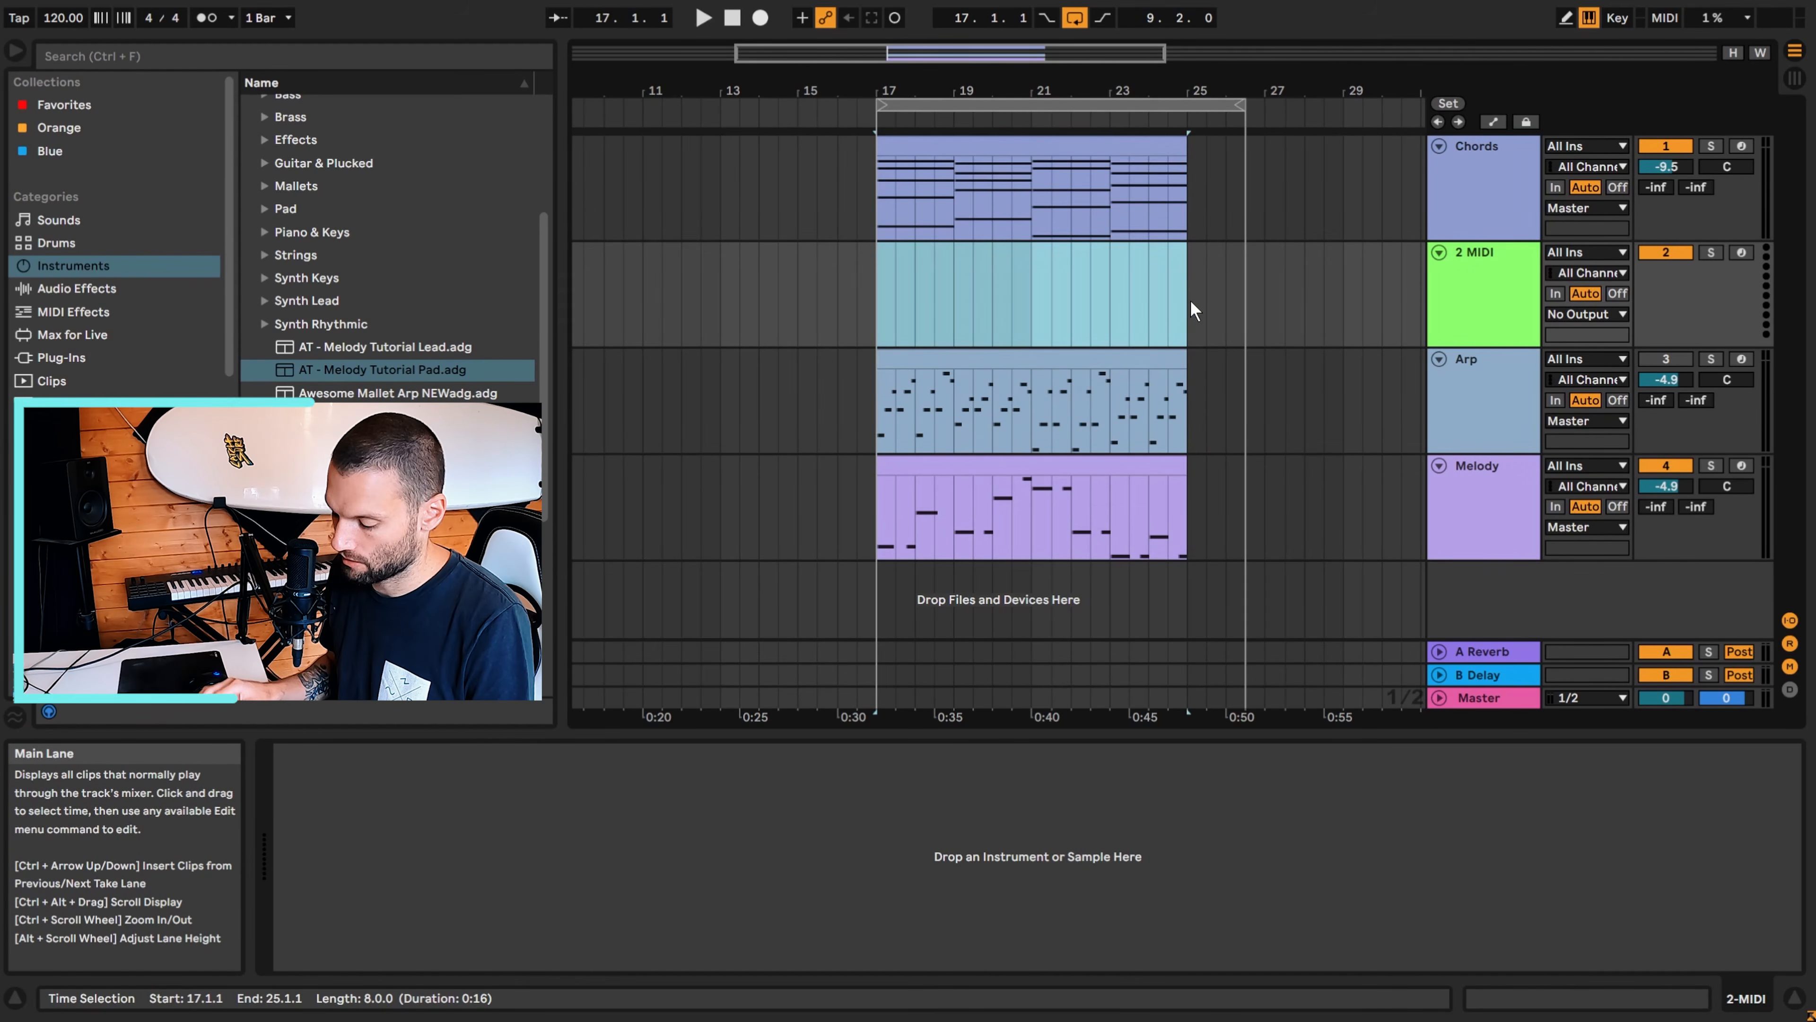
{"action": "key", "text": "ctrl+shift+n"}
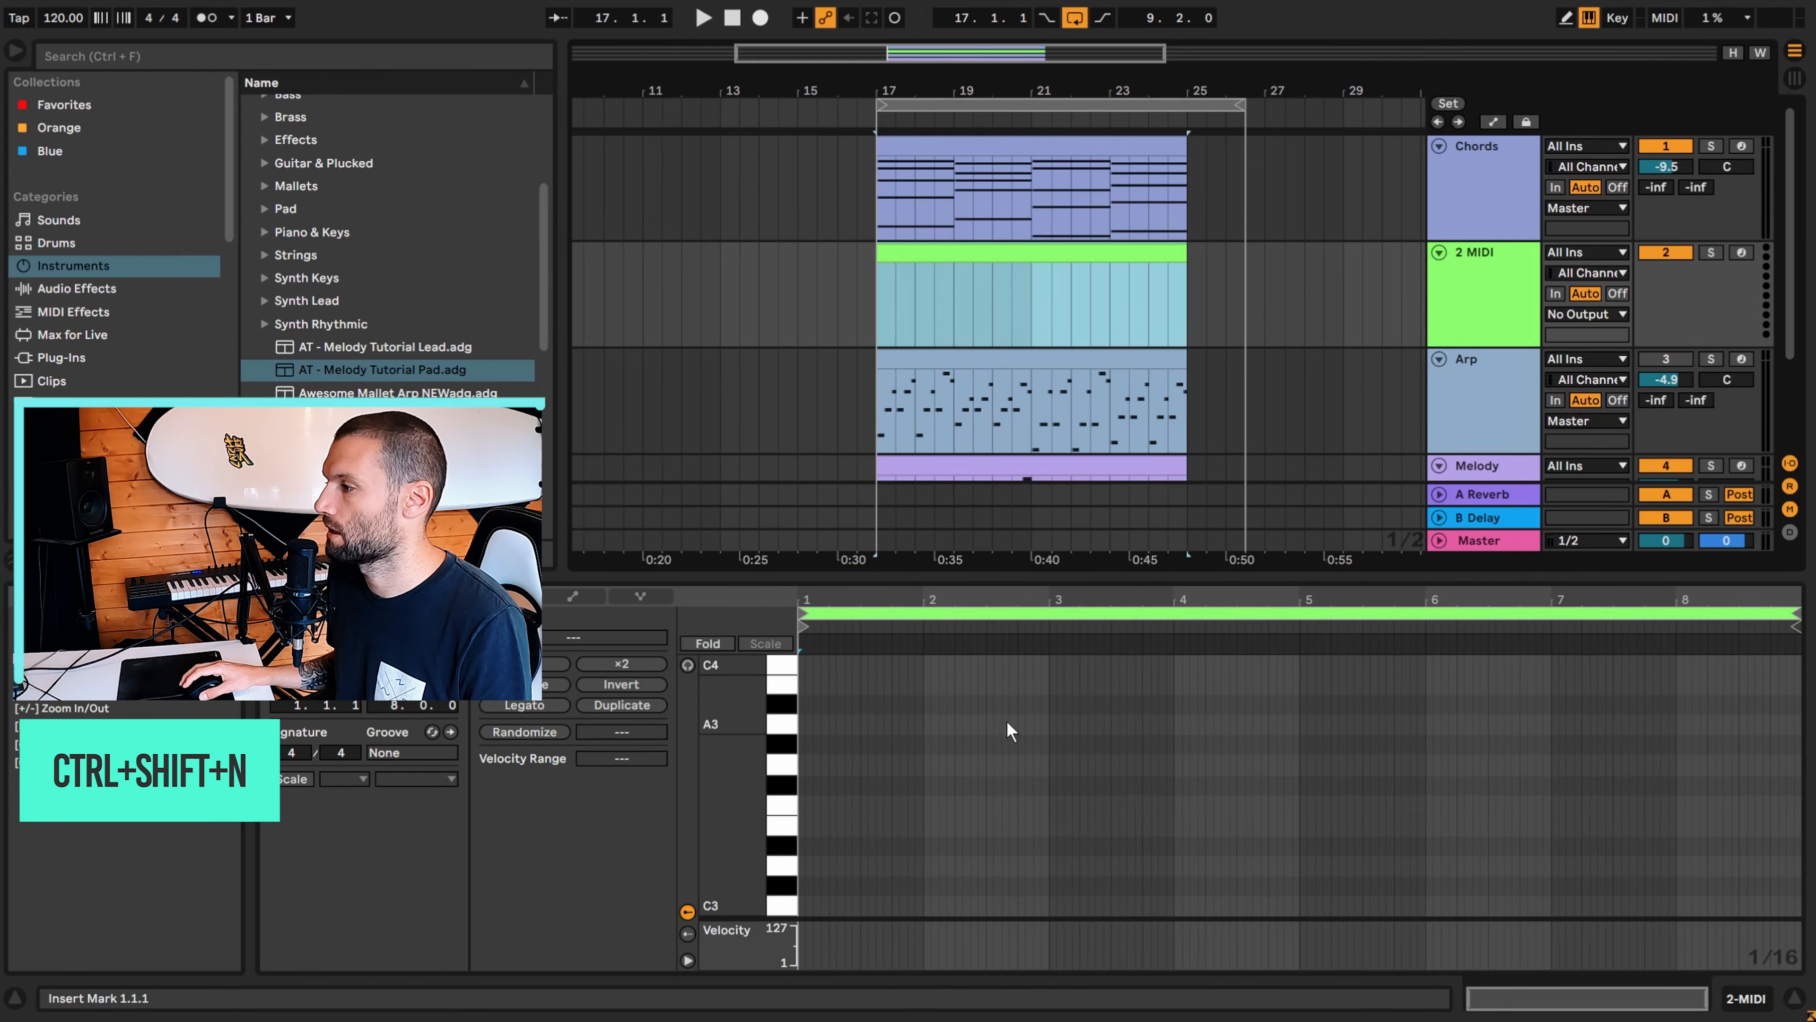
Set the empty clip's note grid to the Narrow adaptive grid
{"action": "right_click", "coordinate": [941, 725]}
{"action": "left_click", "coordinate": [902, 728]}
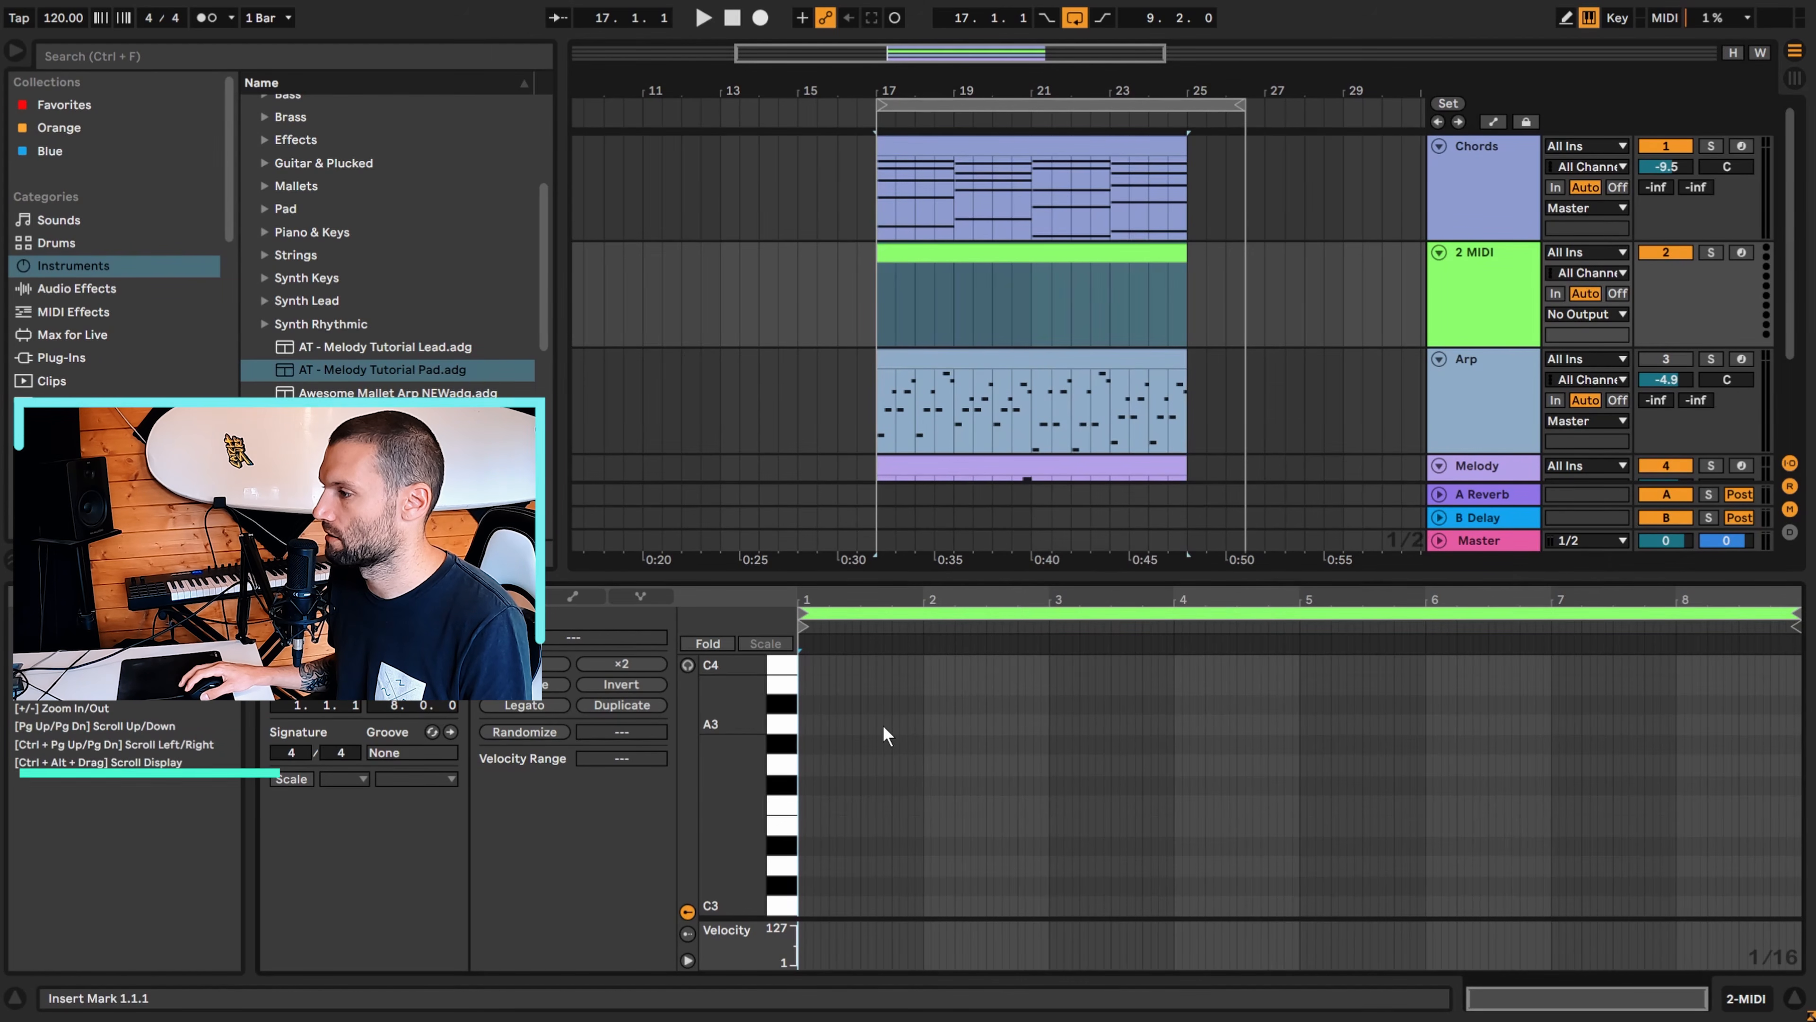
{"action": "right_click", "coordinate": [885, 727]}
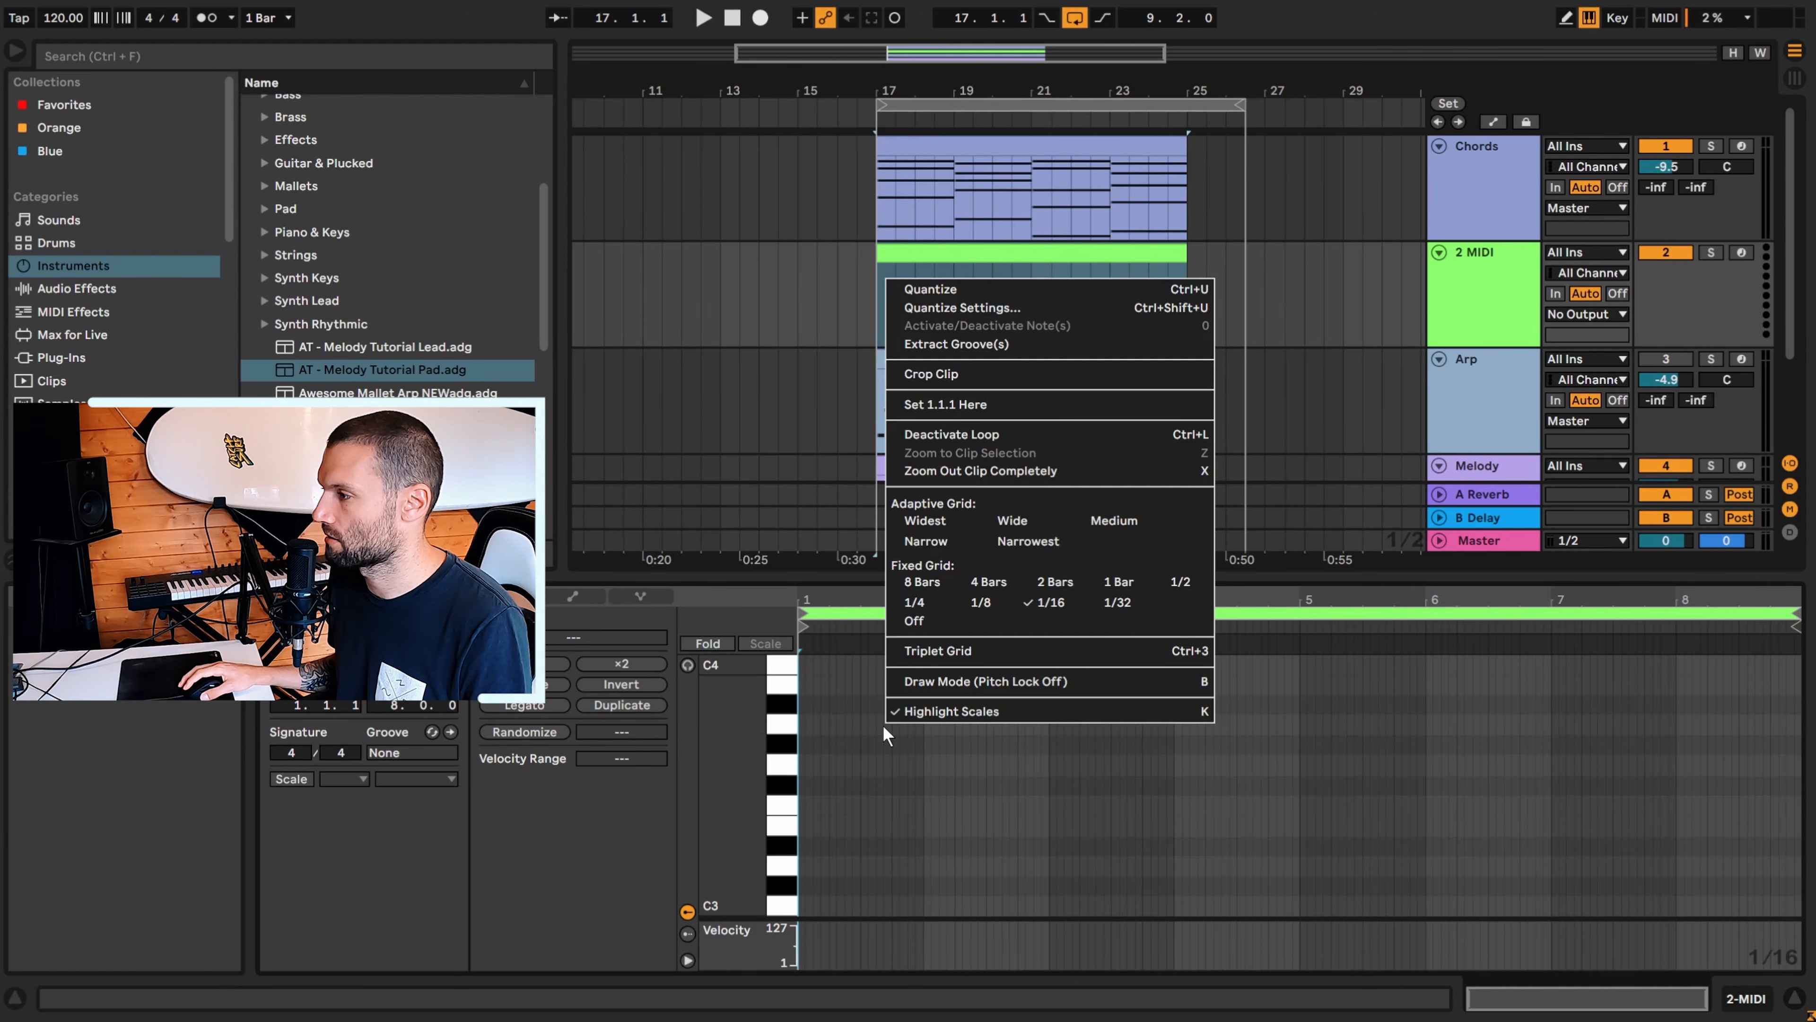
{"action": "left_click", "coordinate": [951, 542]}
{"action": "right_click", "coordinate": [920, 746]}
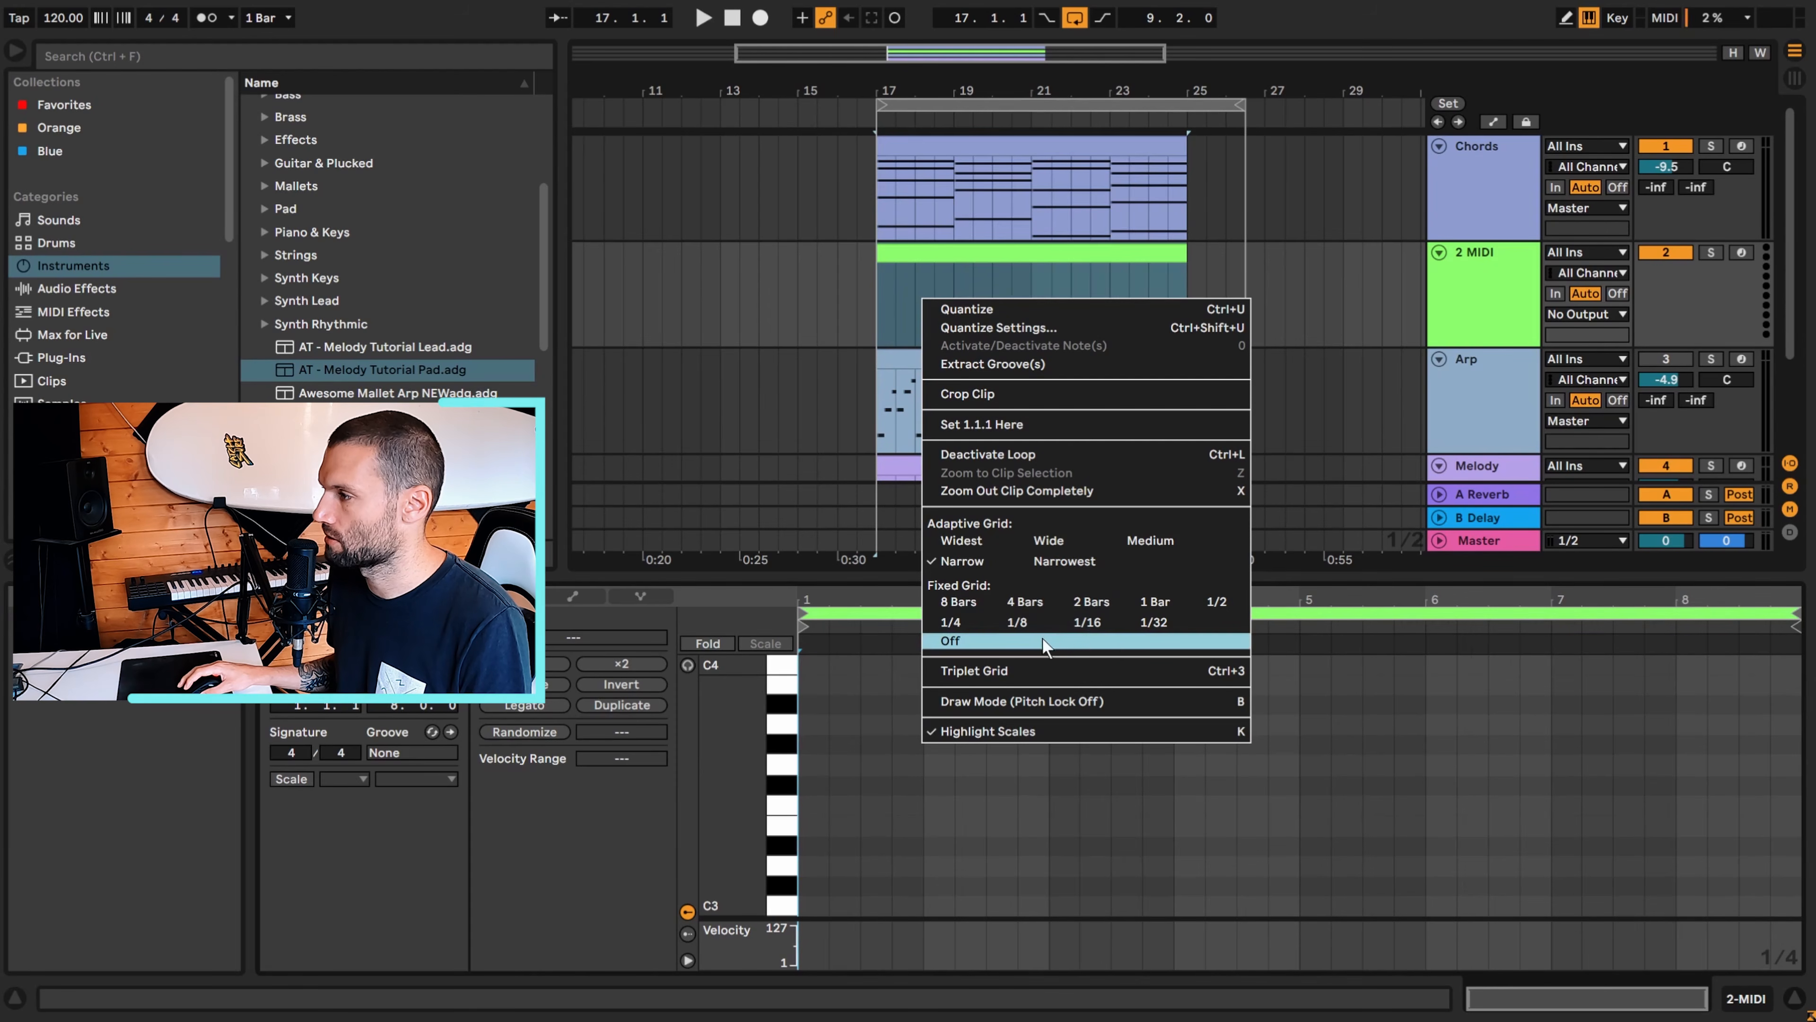
{"action": "left_click", "coordinate": [911, 807]}
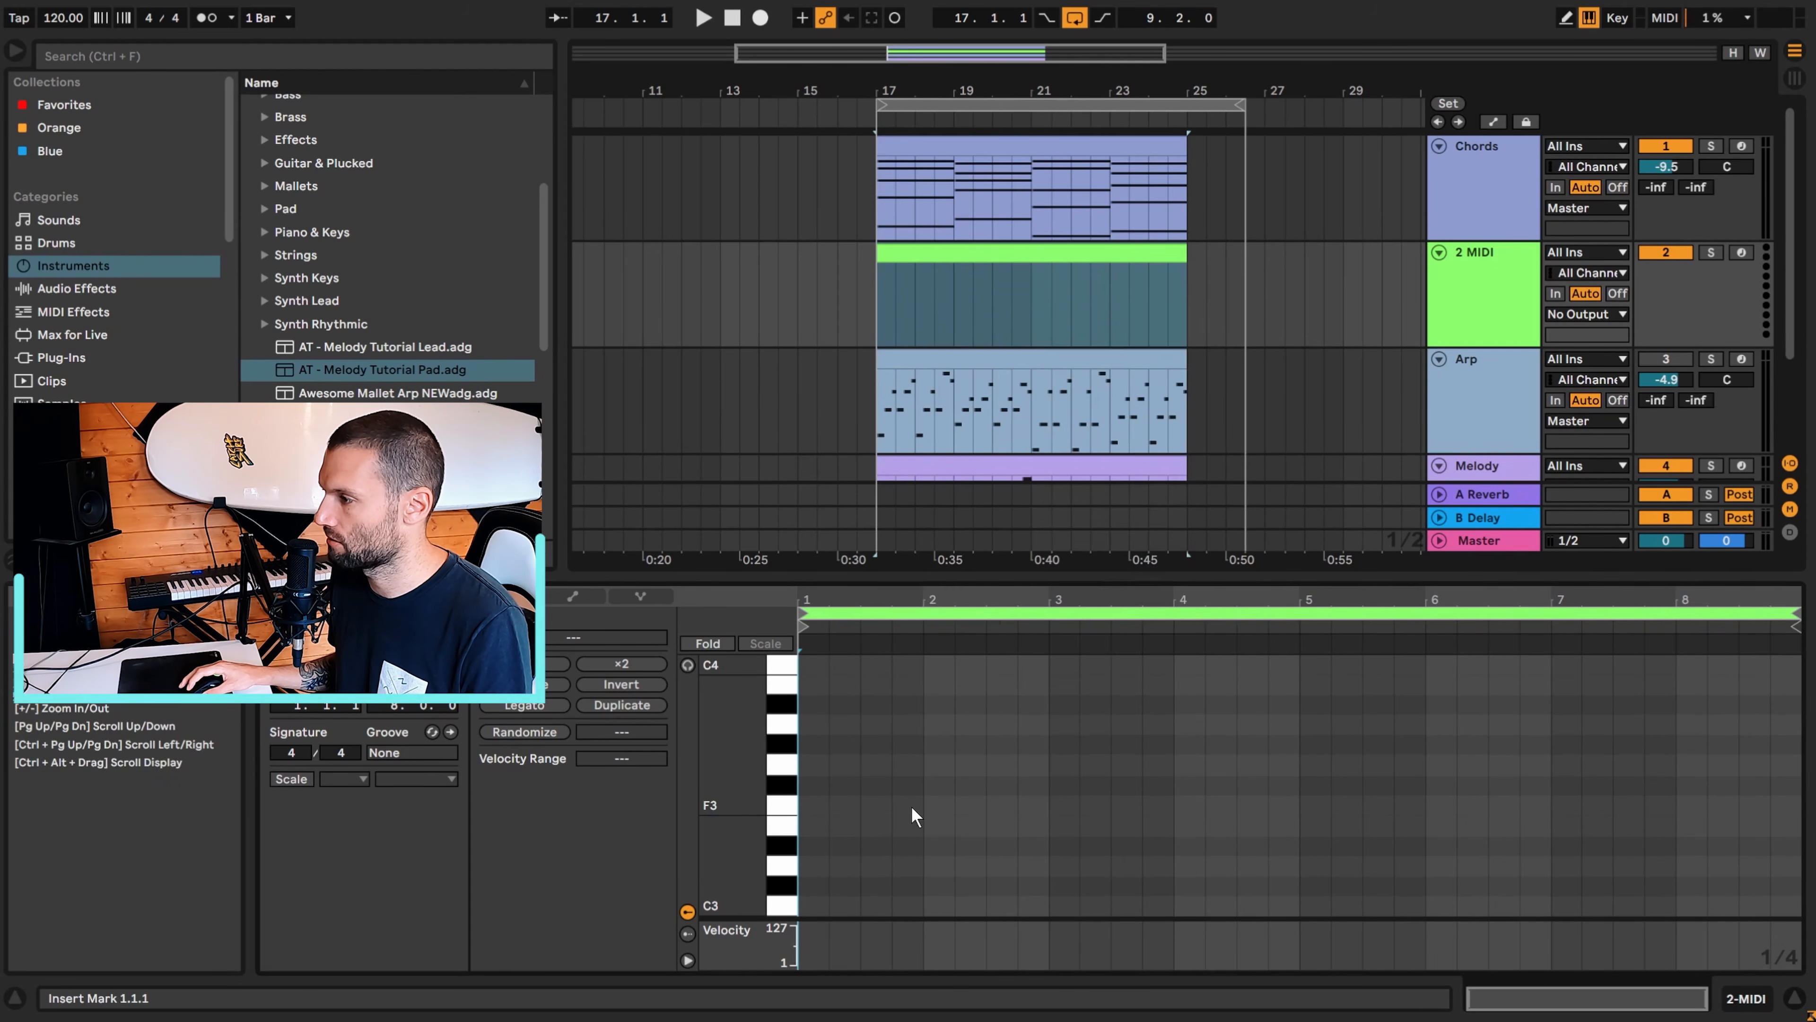
{"action": "right_click", "coordinate": [875, 770]}
{"action": "left_click", "coordinate": [911, 850]}
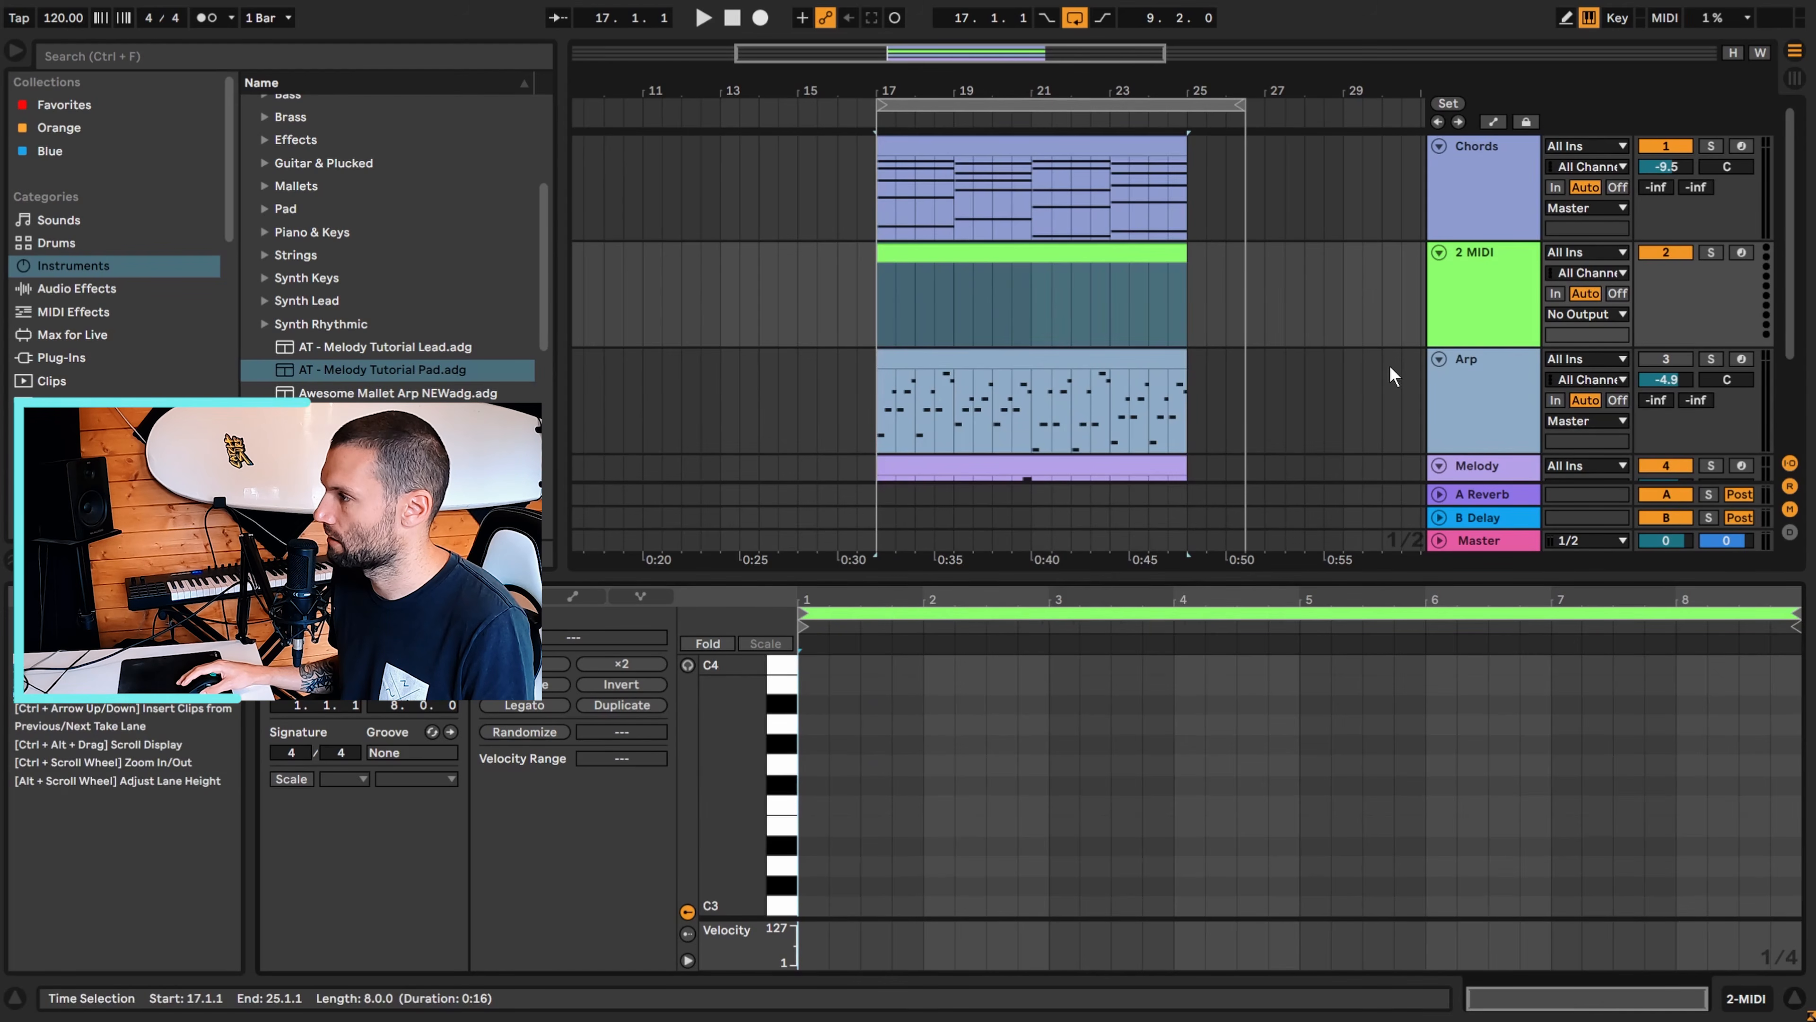
Load the AT - Melody Tutorial Lead preset onto the new MIDI track below Chords and view its device chain
{"action": "scroll", "coordinate": [1377, 356], "scroll_direction": "down", "scroll_amount": 2}
{"action": "scroll", "coordinate": [1481, 244], "scroll_direction": "down", "scroll_amount": 1}
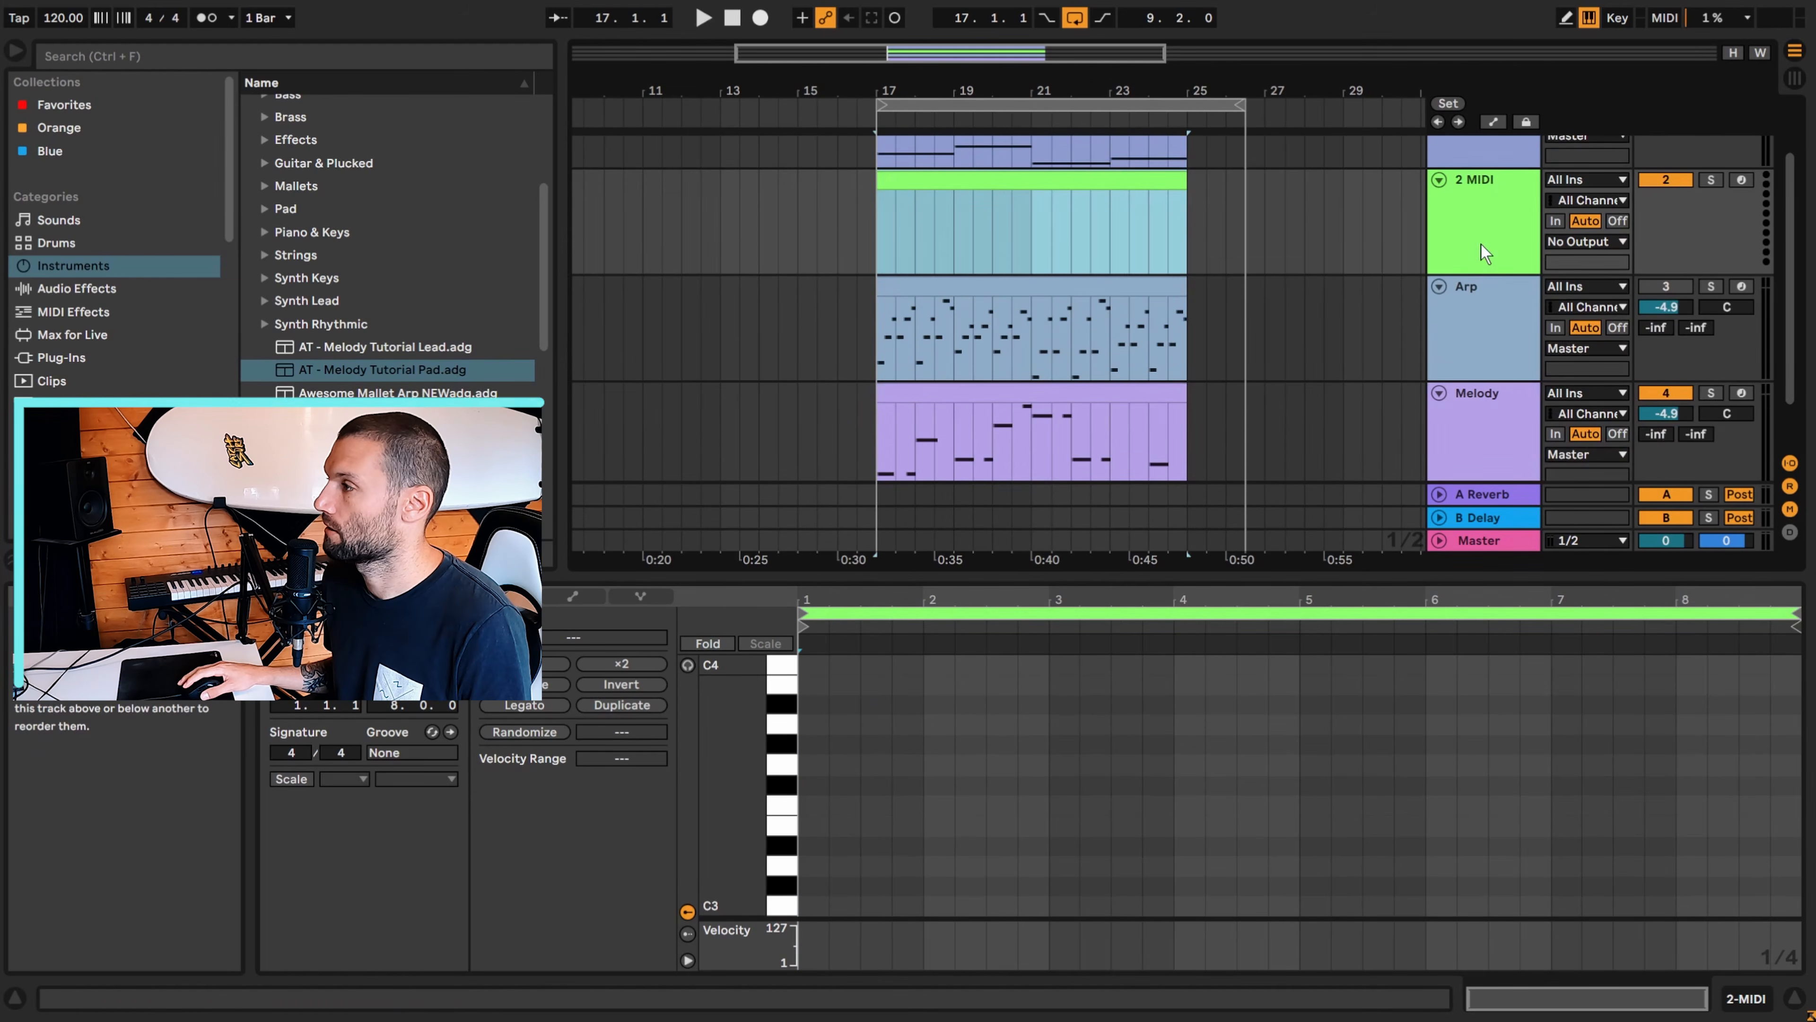
{"action": "left_click", "coordinate": [1482, 244]}
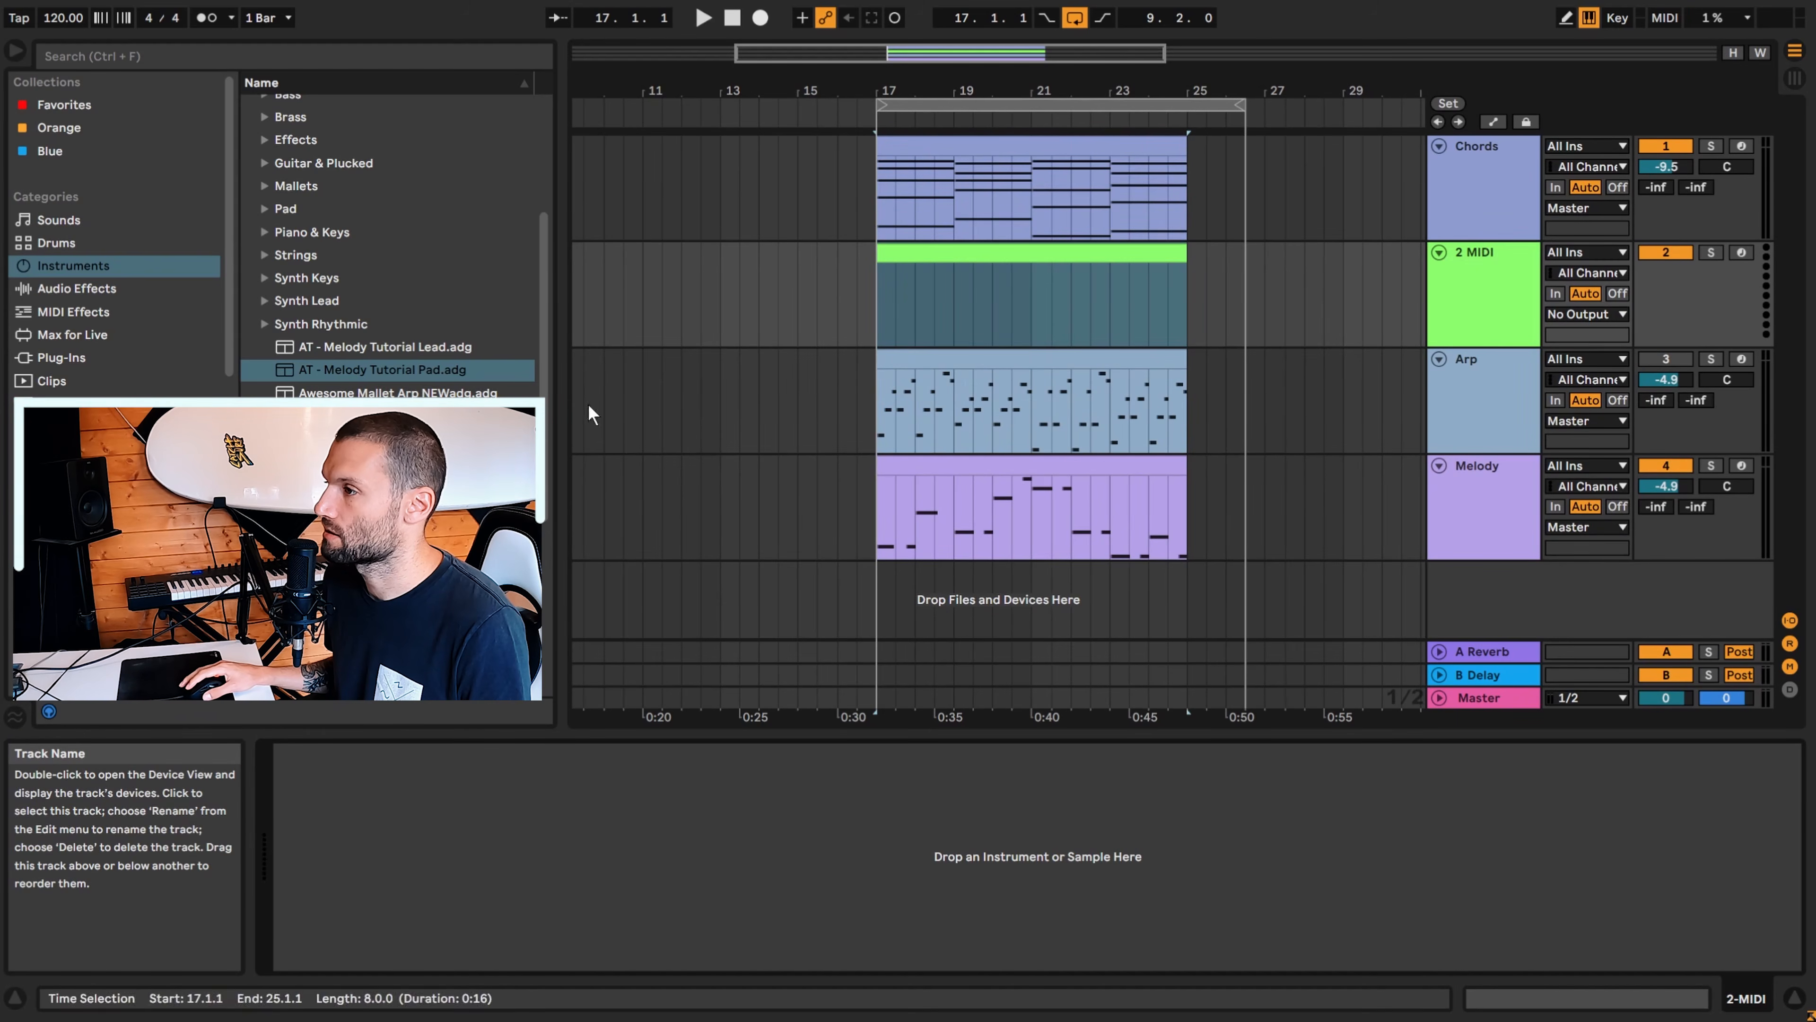
{"action": "double_click", "coordinate": [417, 345]}
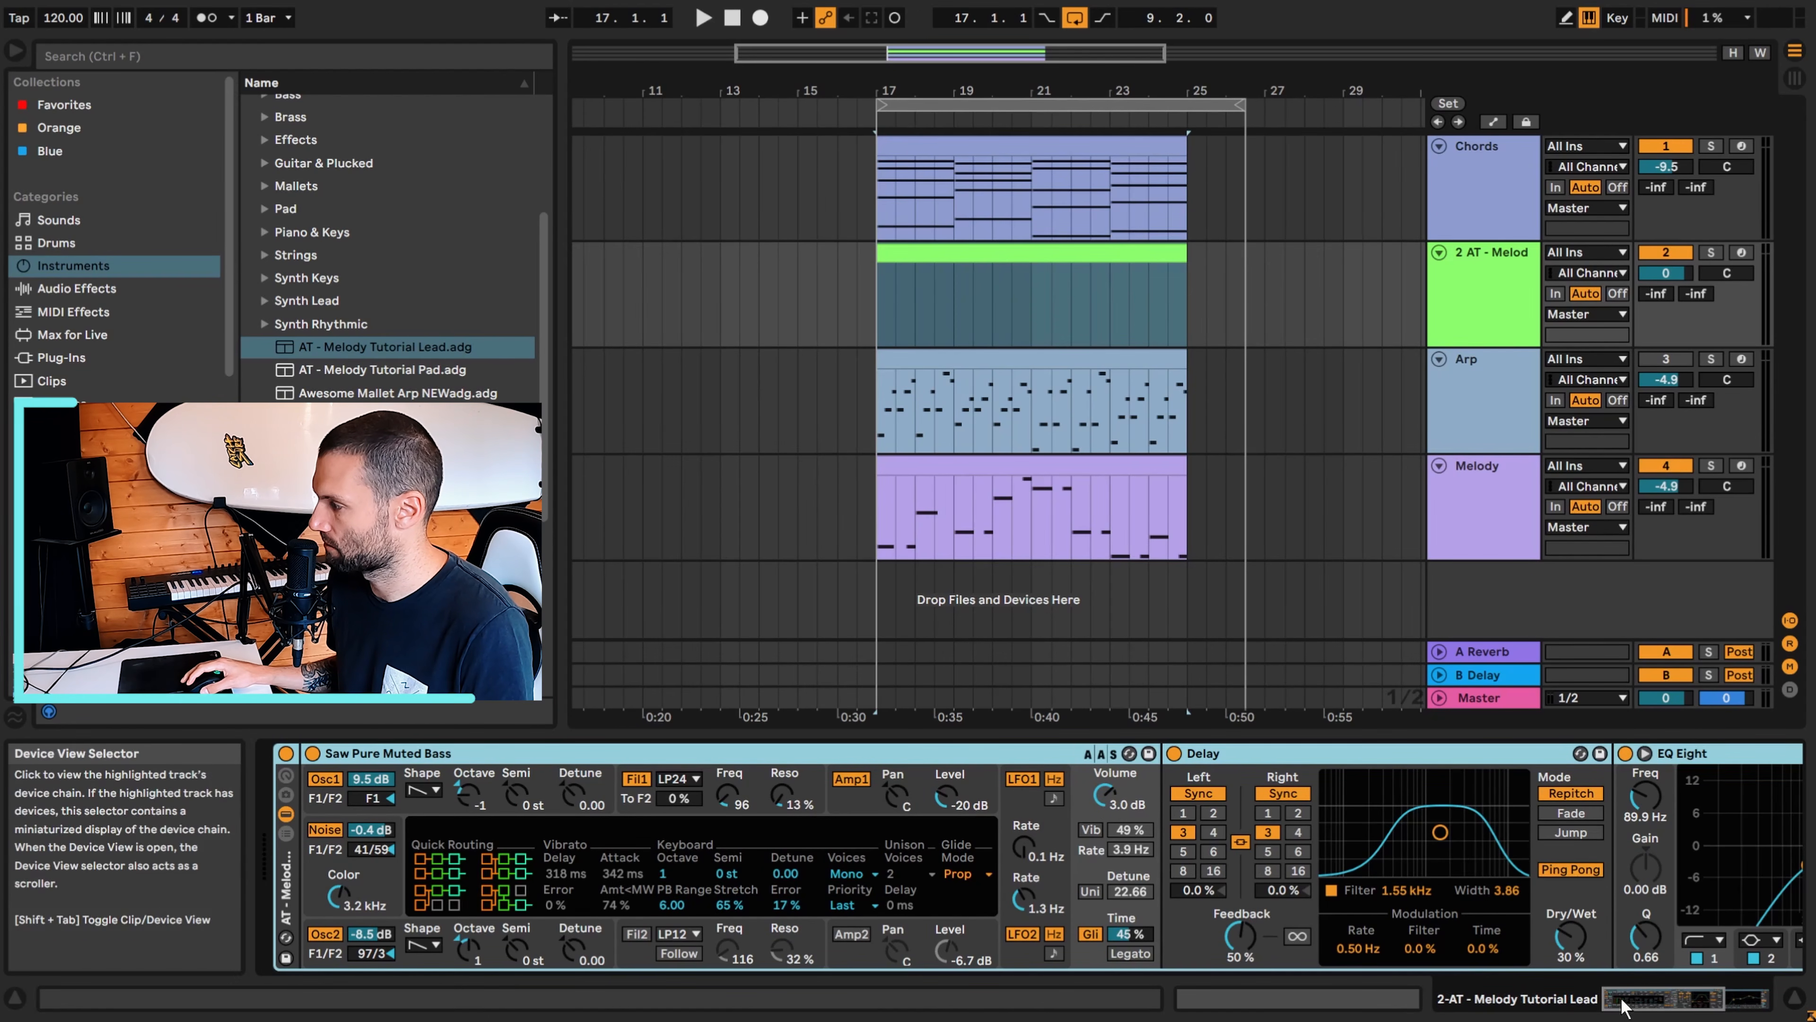
{"action": "mouse_move", "coordinate": [1642, 1000]}
{"action": "left_mouse_down"}
{"action": "mouse_move", "coordinate": [1700, 1000]}
{"action": "mouse_move", "coordinate": [1611, 1001]}
{"action": "left_mouse_up"}
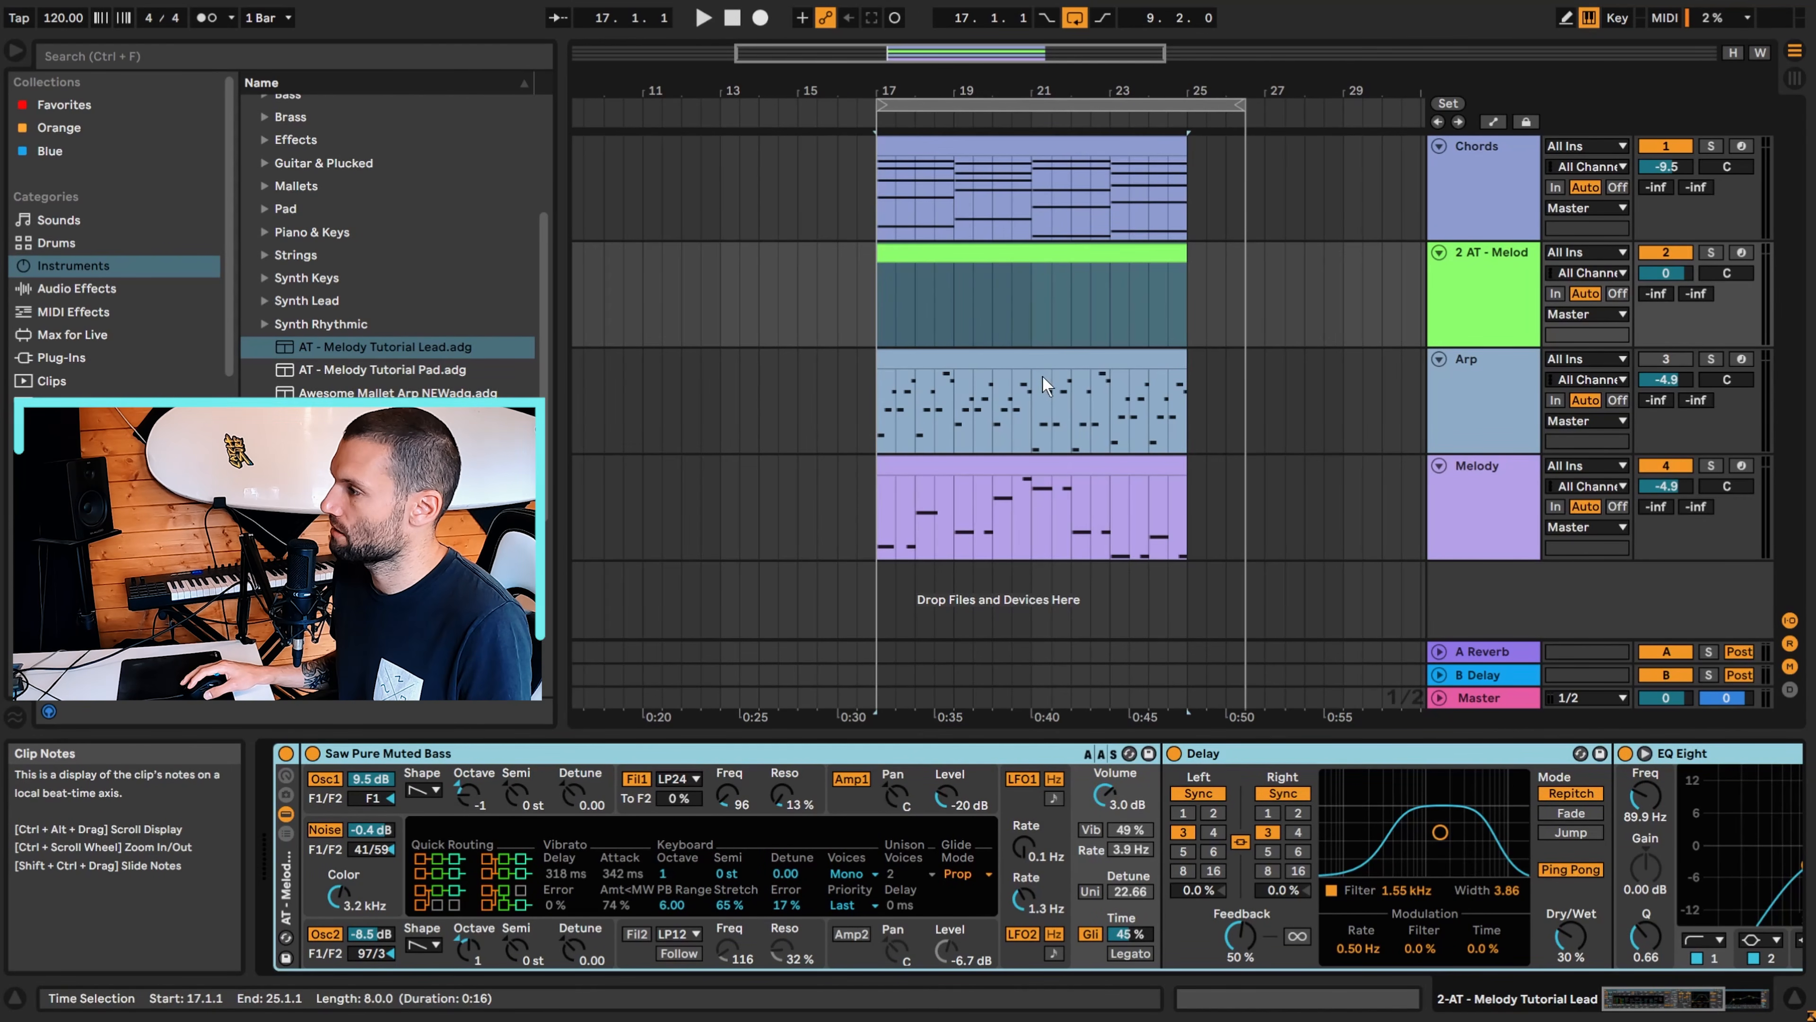
Select the Arp and Chords clips together so their notes share one note editor, with Chords in focus
{"action": "left_click", "coordinate": [1052, 364]}
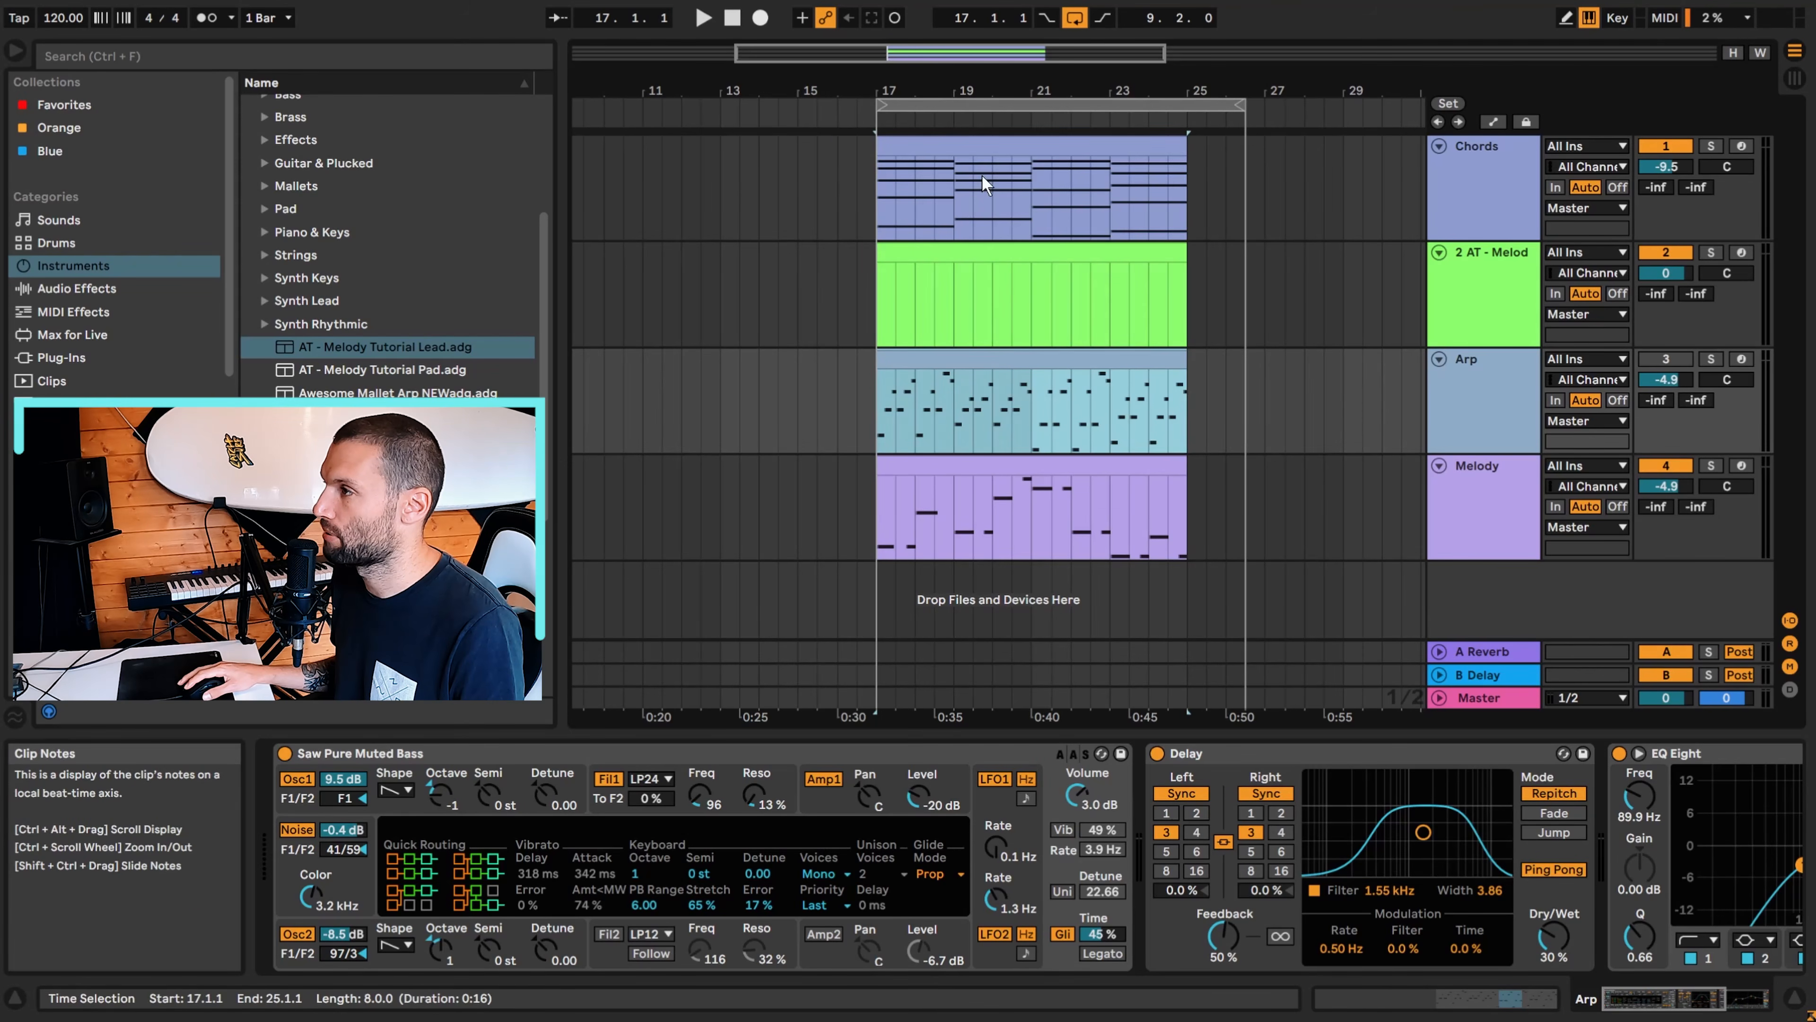
{"action": "double_click", "coordinate": [1015, 149]}
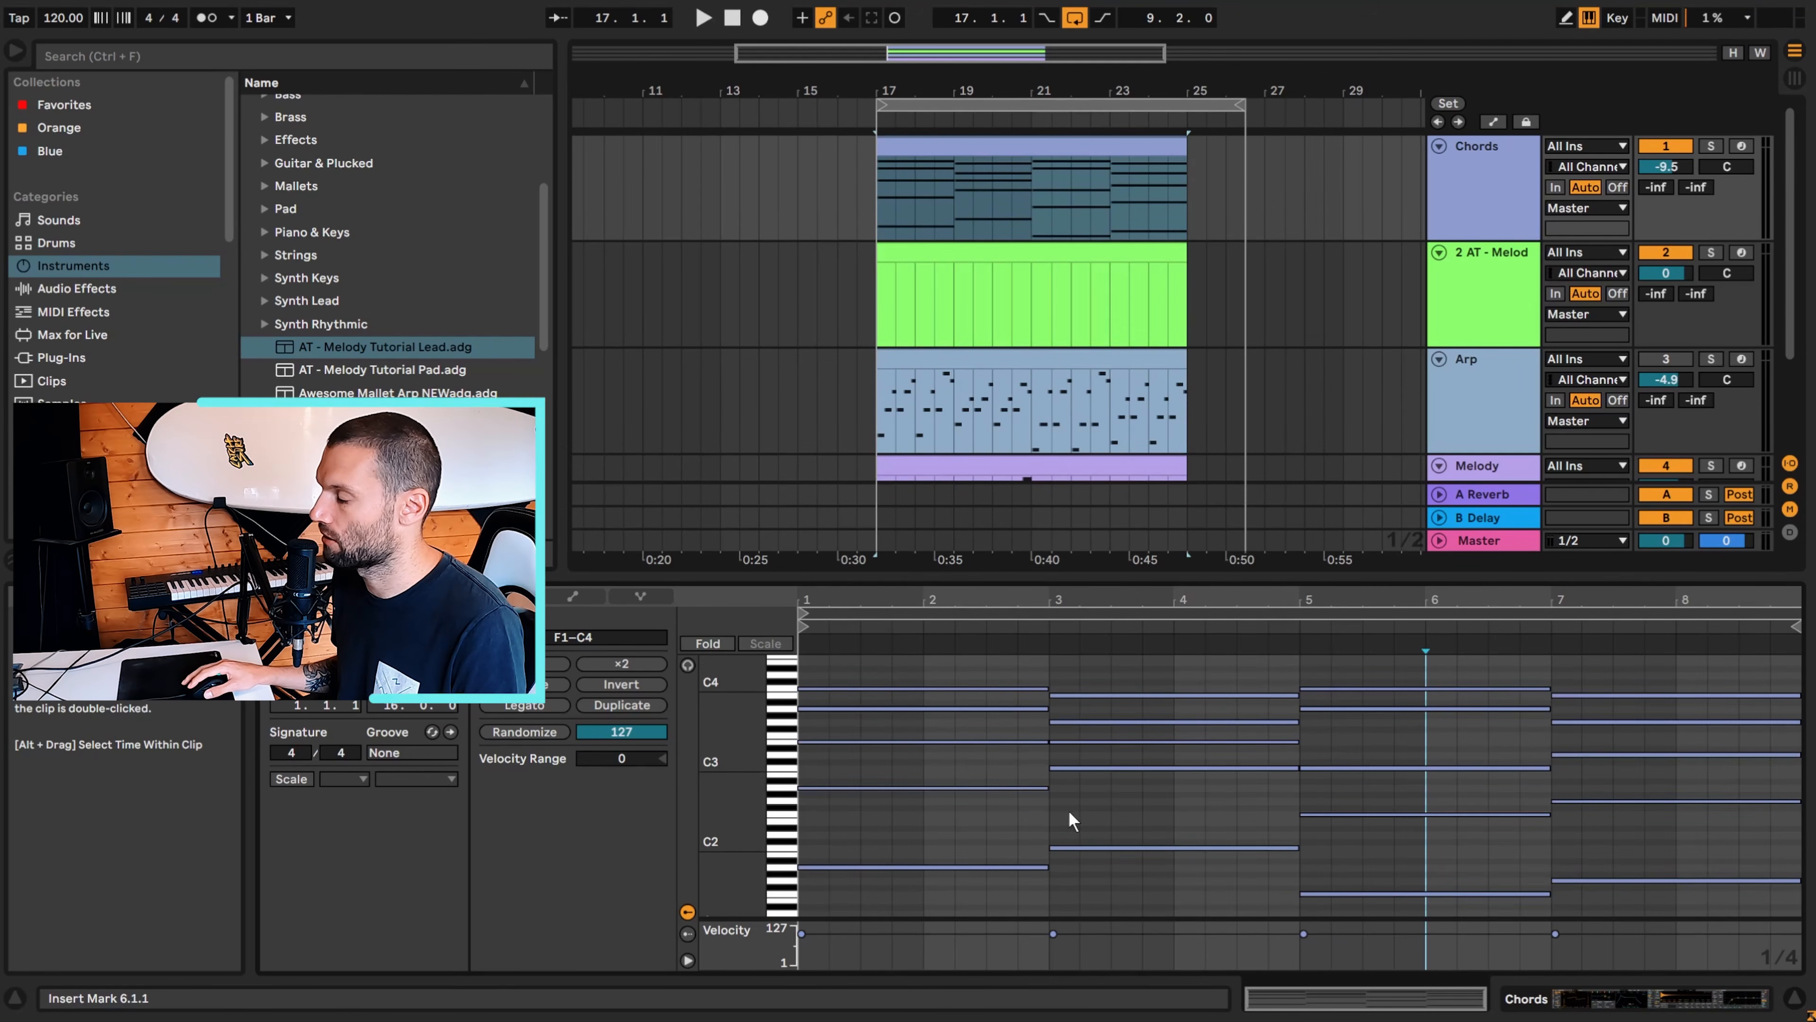
{"action": "left_click", "coordinate": [993, 360]}
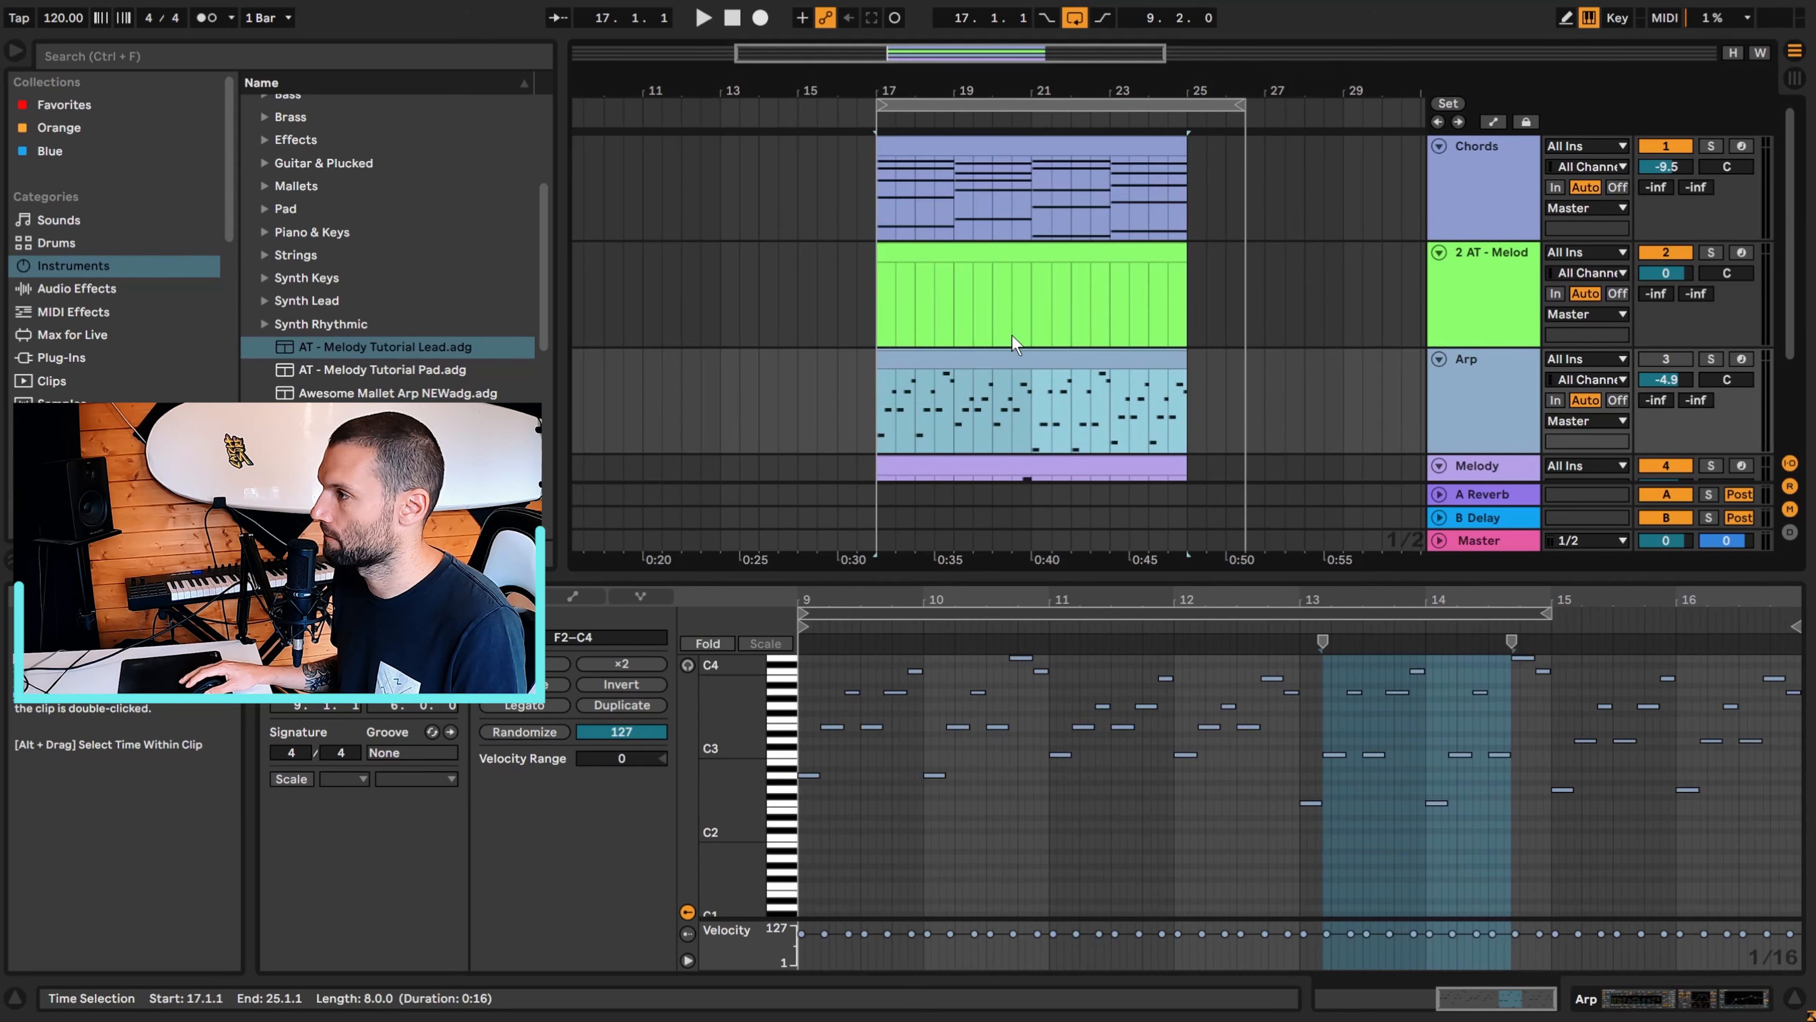
{"action": "left_click", "coordinate": [1041, 142]}
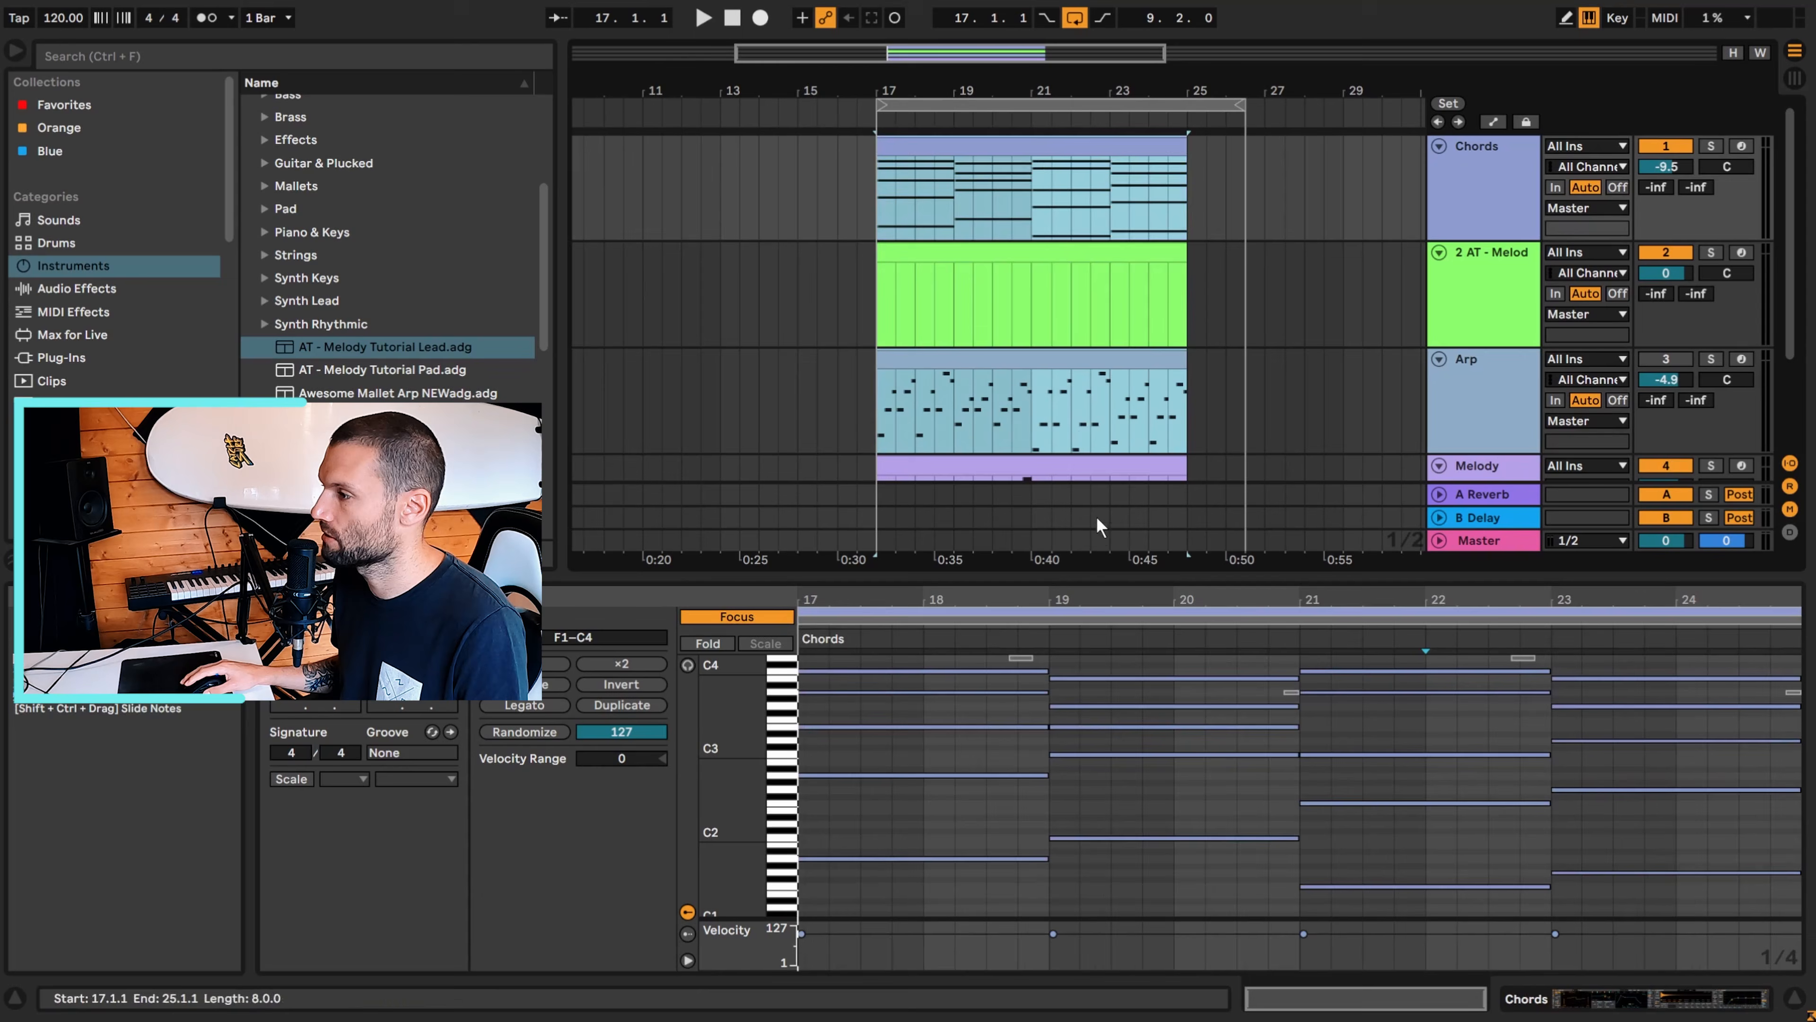
Switch the note editor's focus between the Chords and Arp clips to compare their notes
{"action": "left_click", "coordinate": [764, 619]}
{"action": "left_click", "coordinate": [740, 616]}
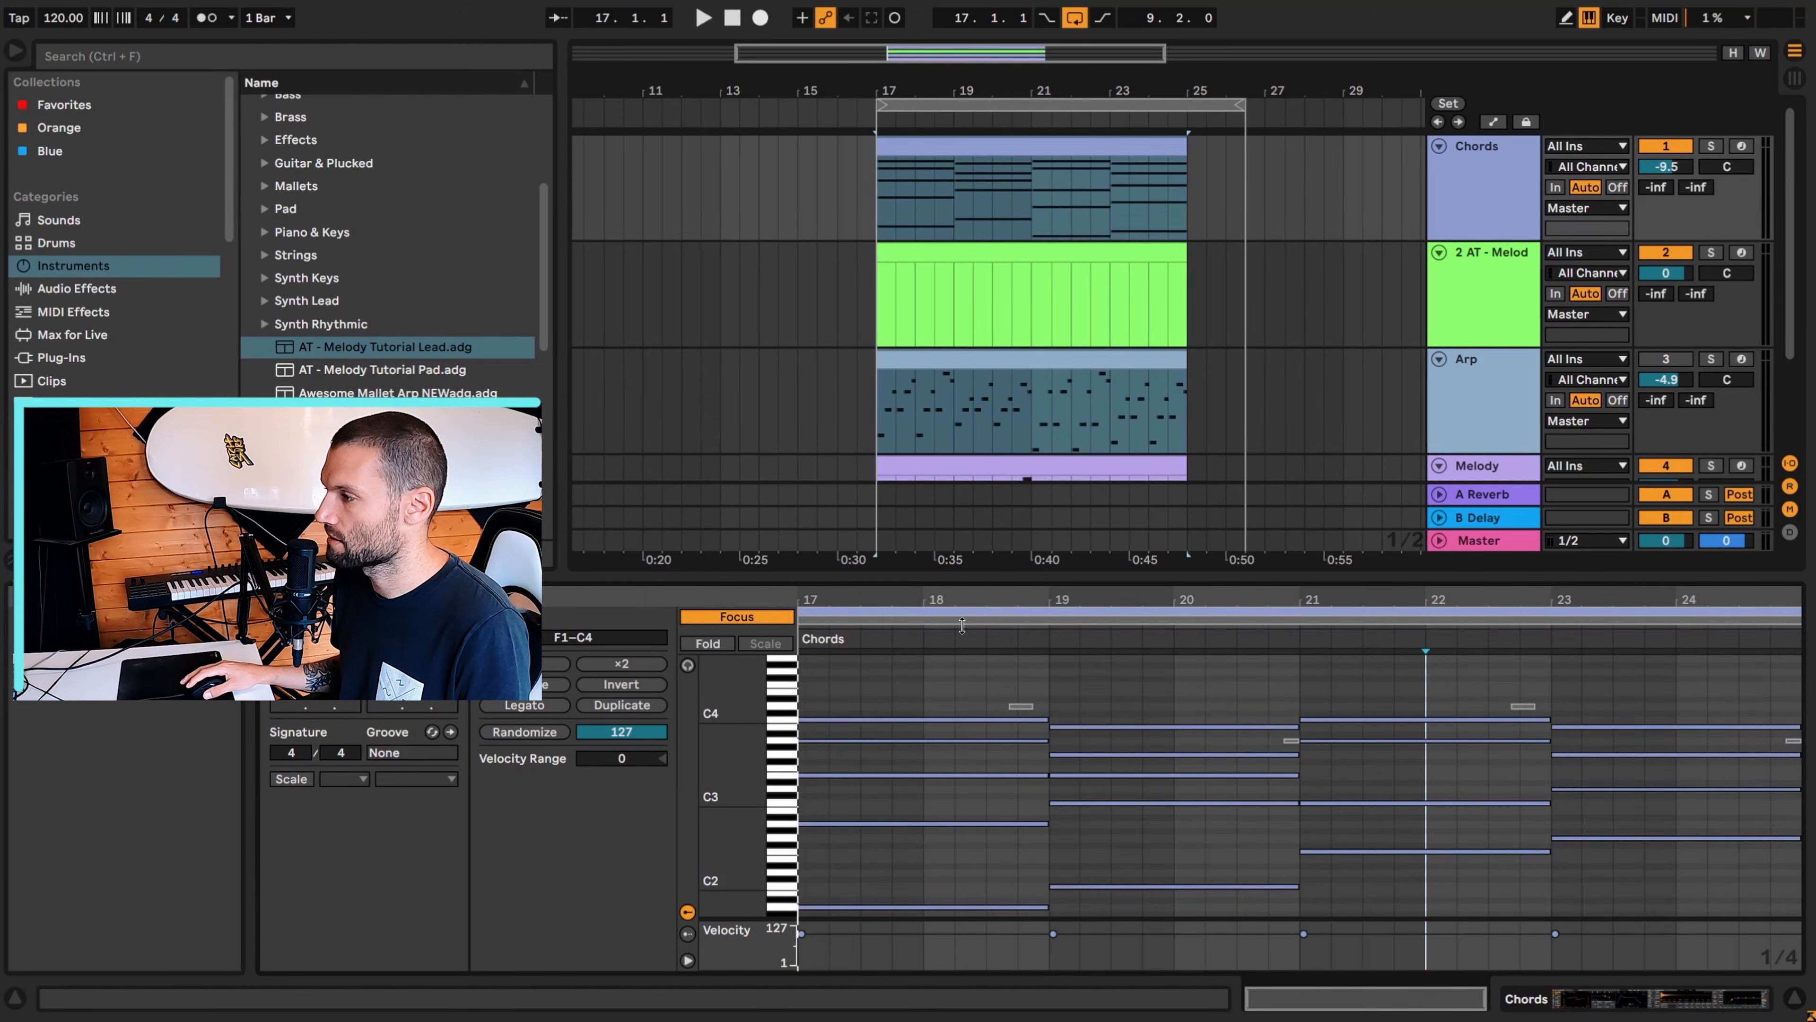
{"action": "left_click", "coordinate": [965, 621]}
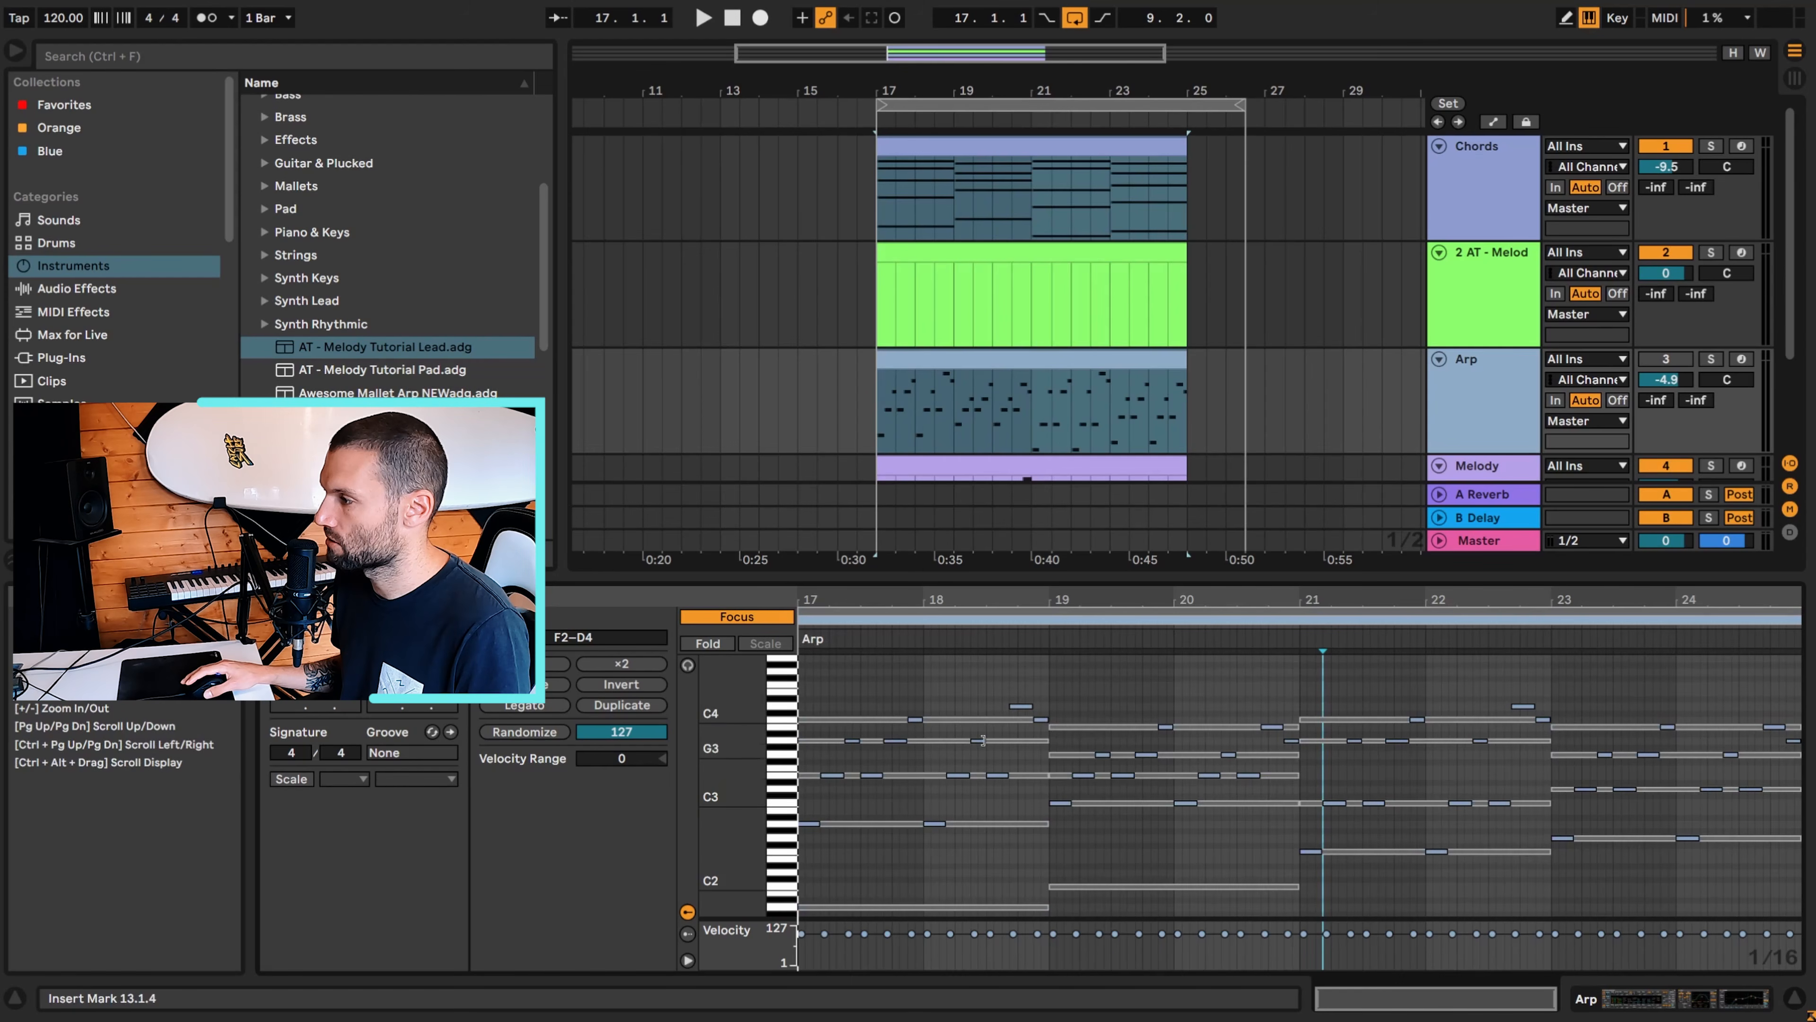
{"action": "scroll", "coordinate": [937, 808], "scroll_direction": "down", "scroll_amount": 2}
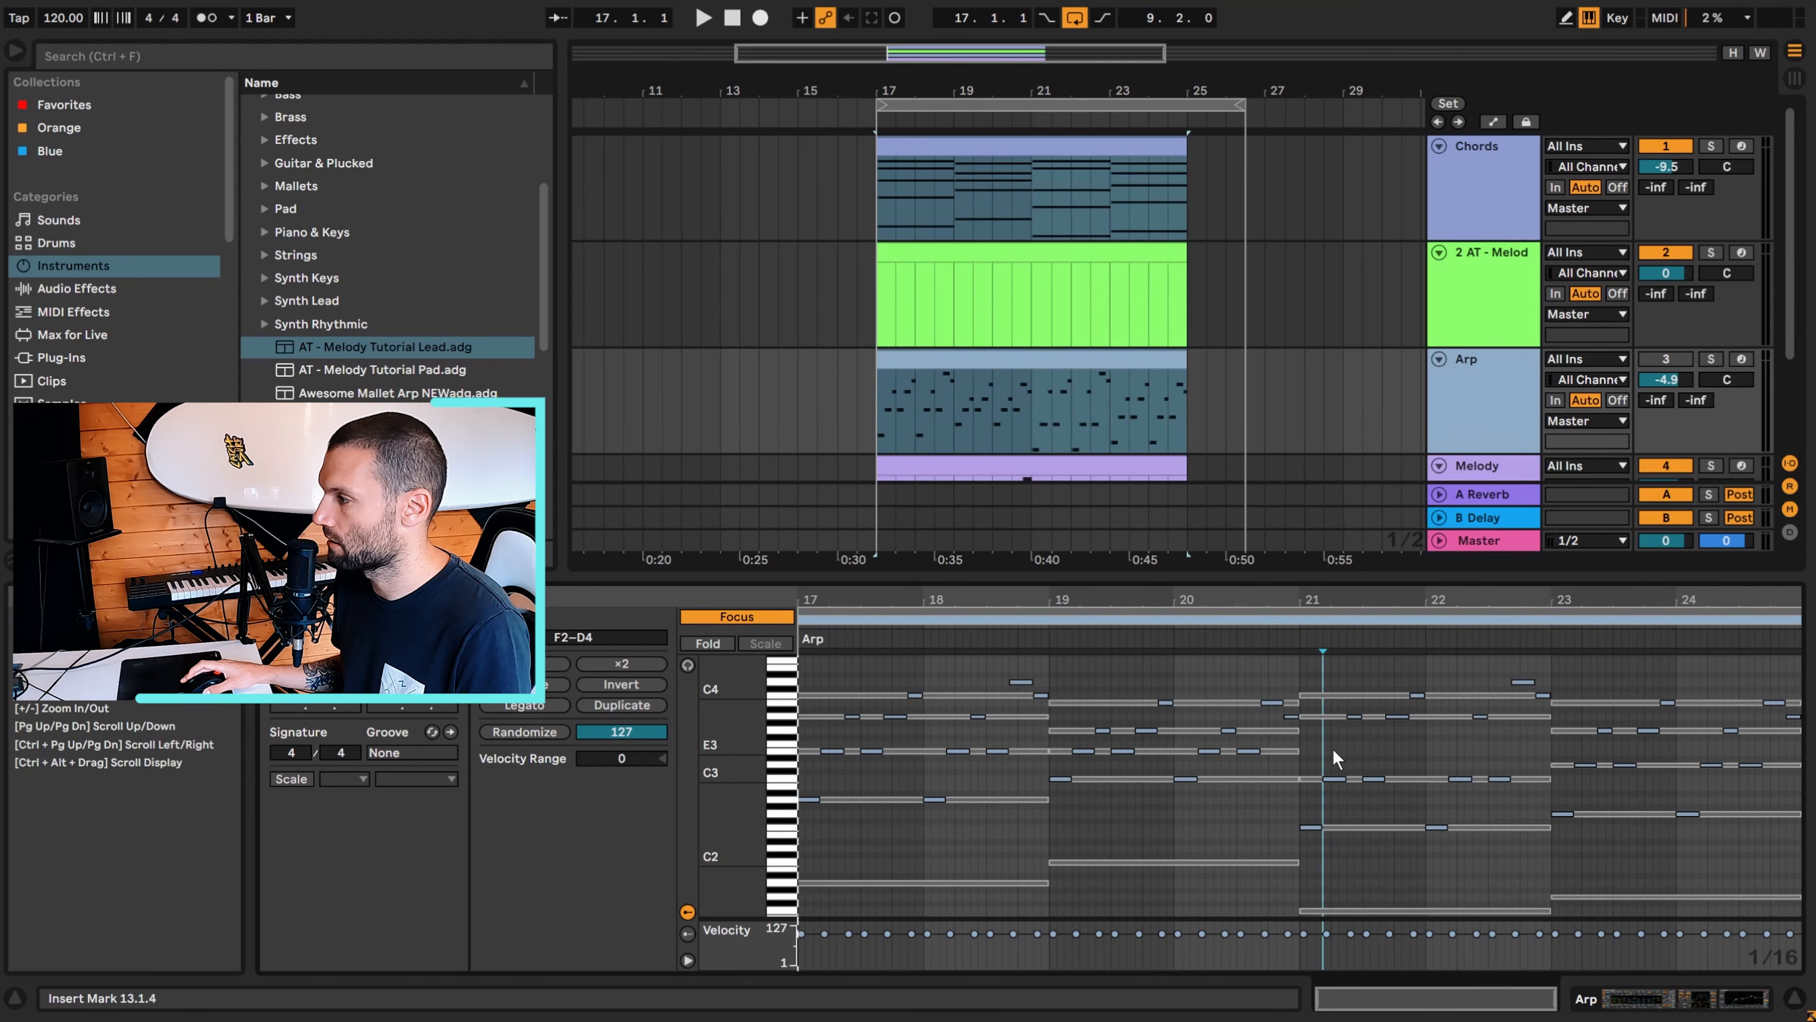
{"action": "left_click", "coordinate": [868, 717]}
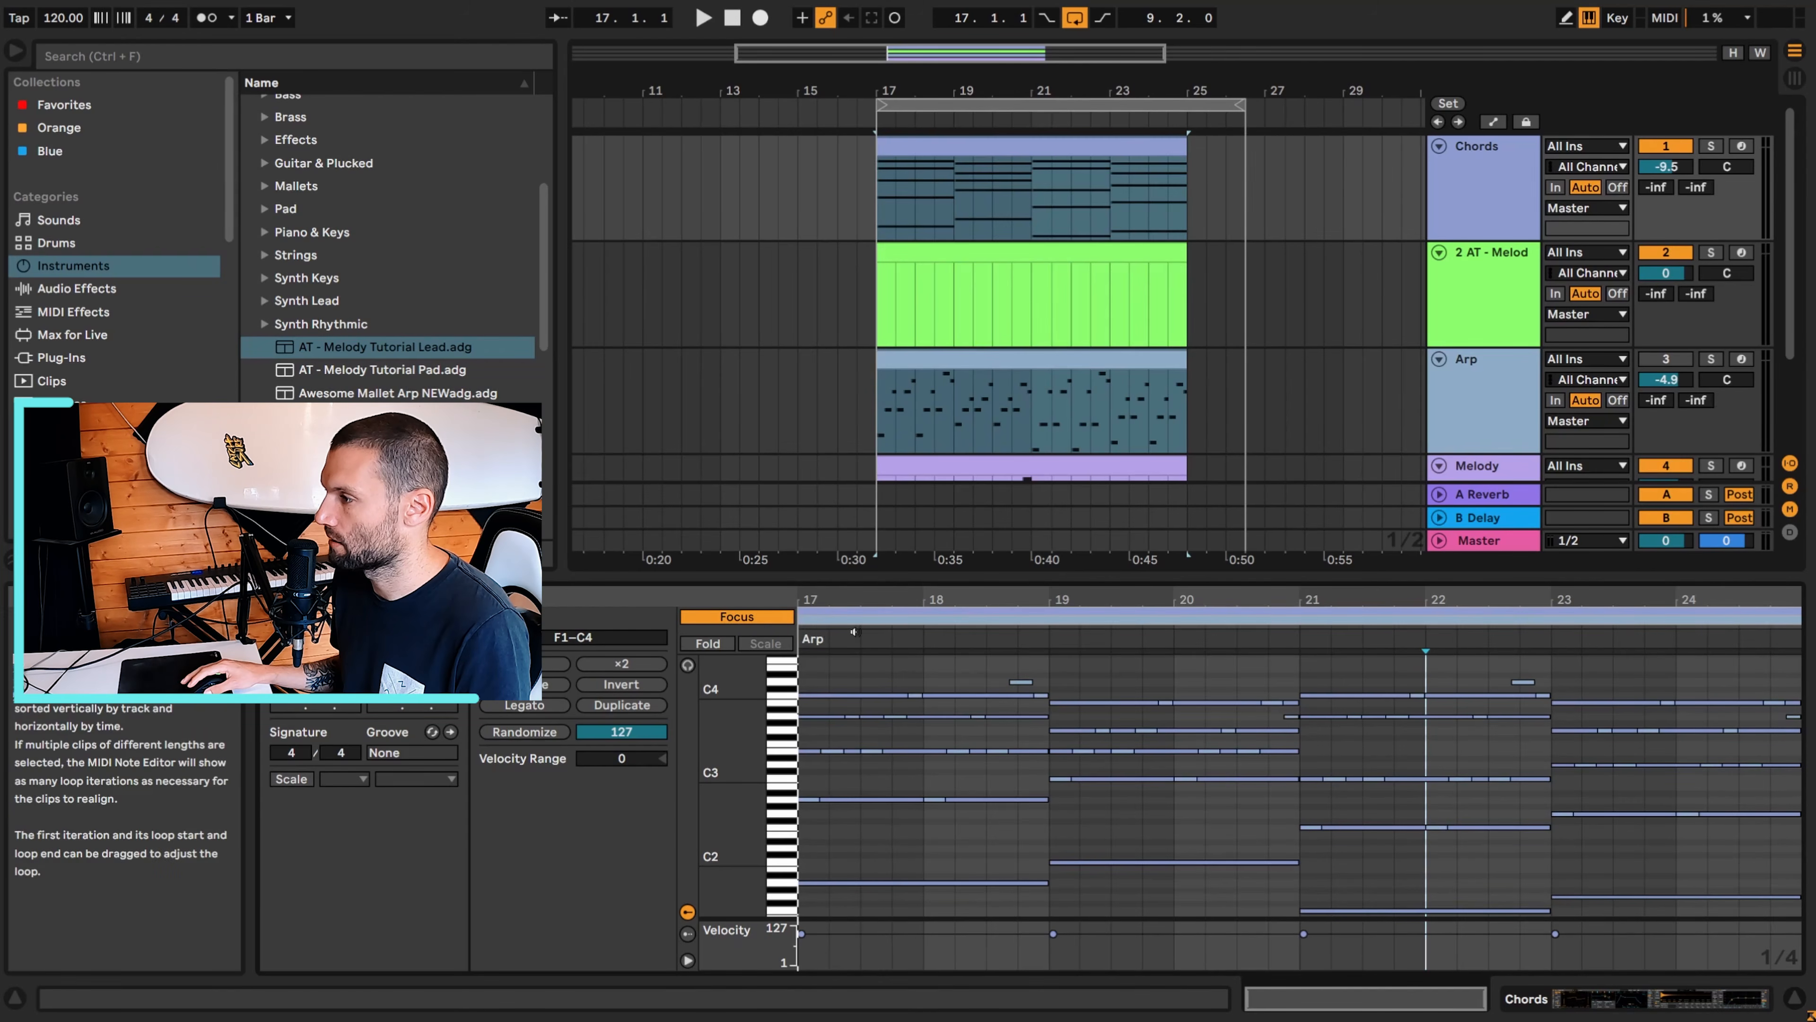
{"action": "left_click", "coordinate": [865, 623]}
{"action": "left_click", "coordinate": [866, 625]}
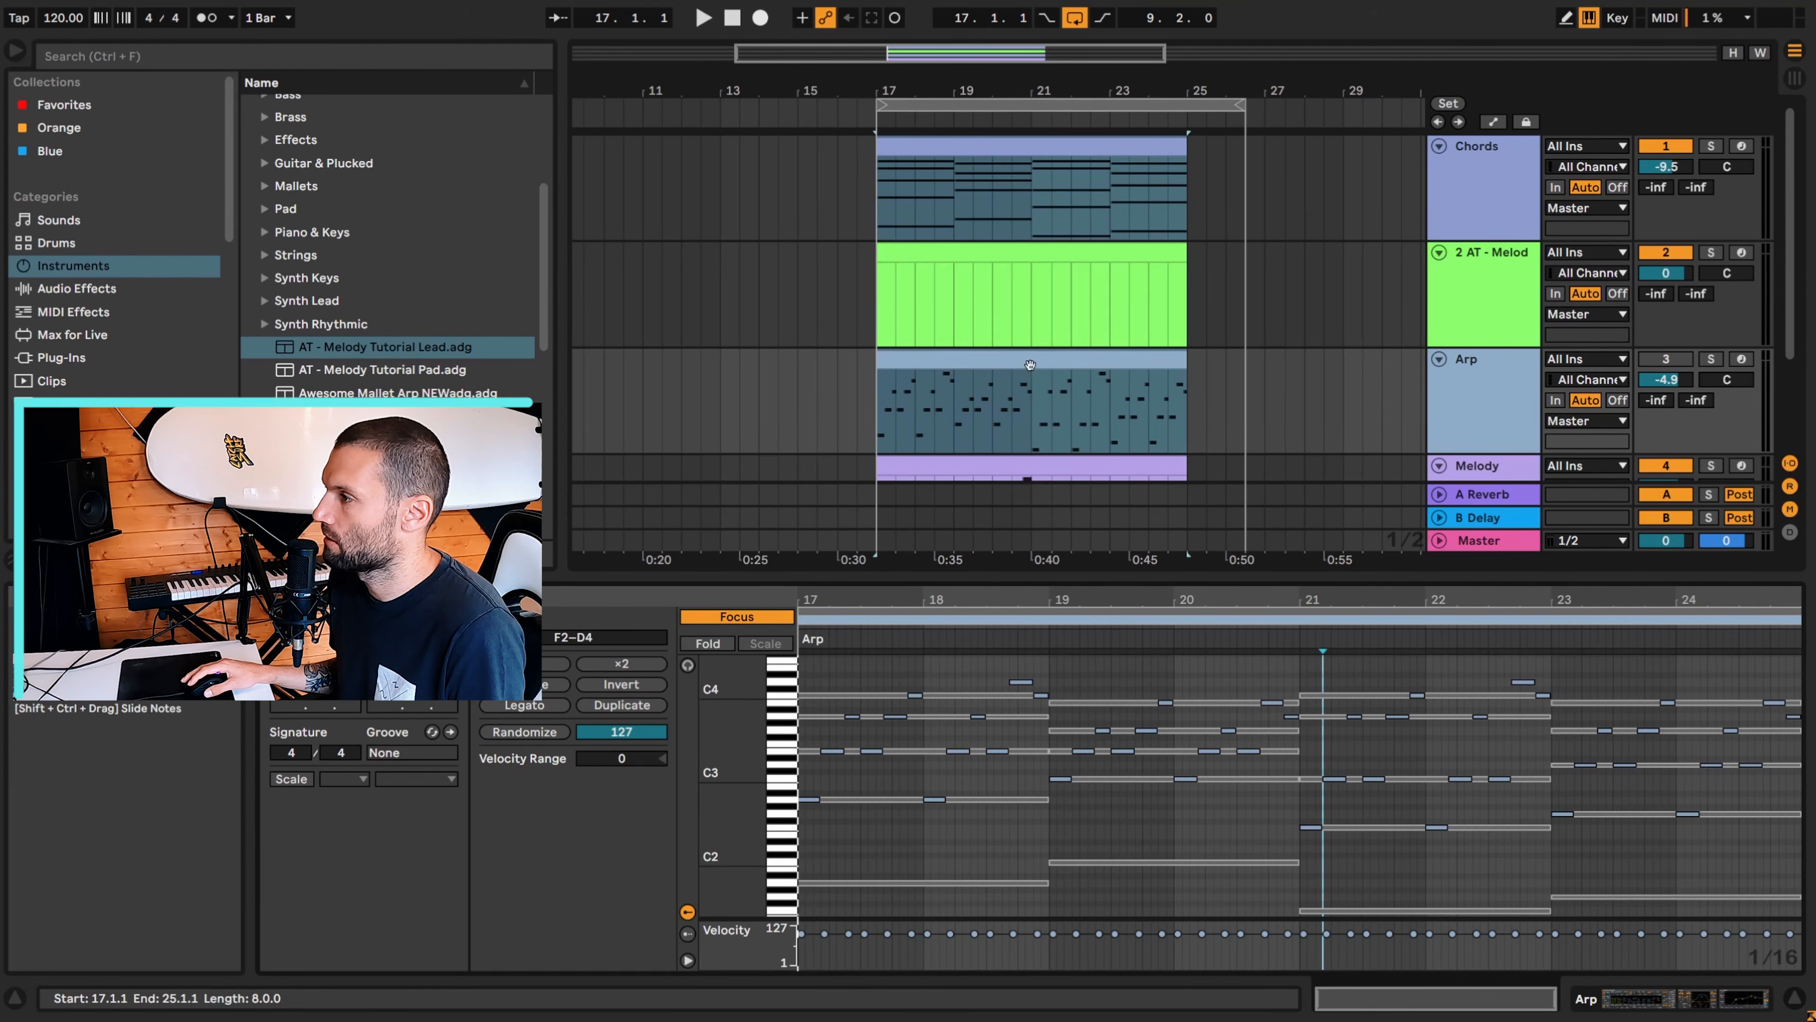
Select the Chords and AT - Melody Tutorial Lead clips together so their notes share one editor, with the lead clip in focus
{"action": "left_click", "coordinate": [1077, 362]}
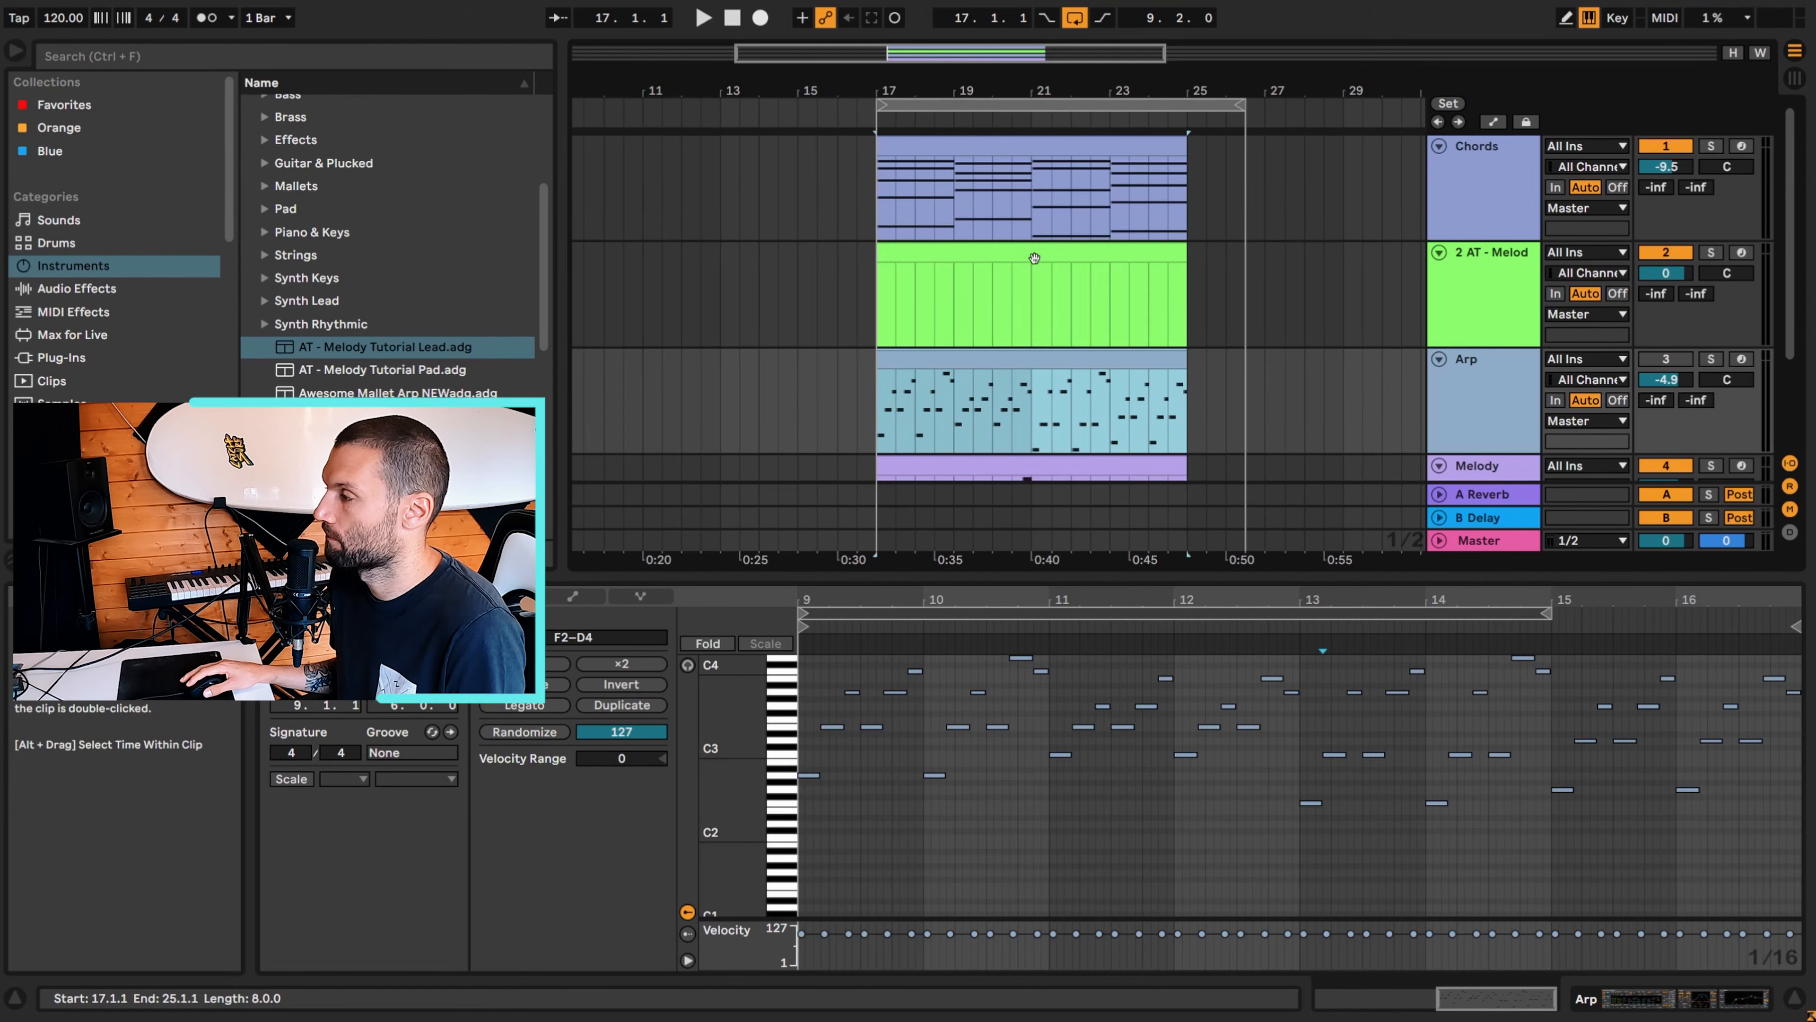
{"action": "left_click", "coordinate": [1070, 152]}
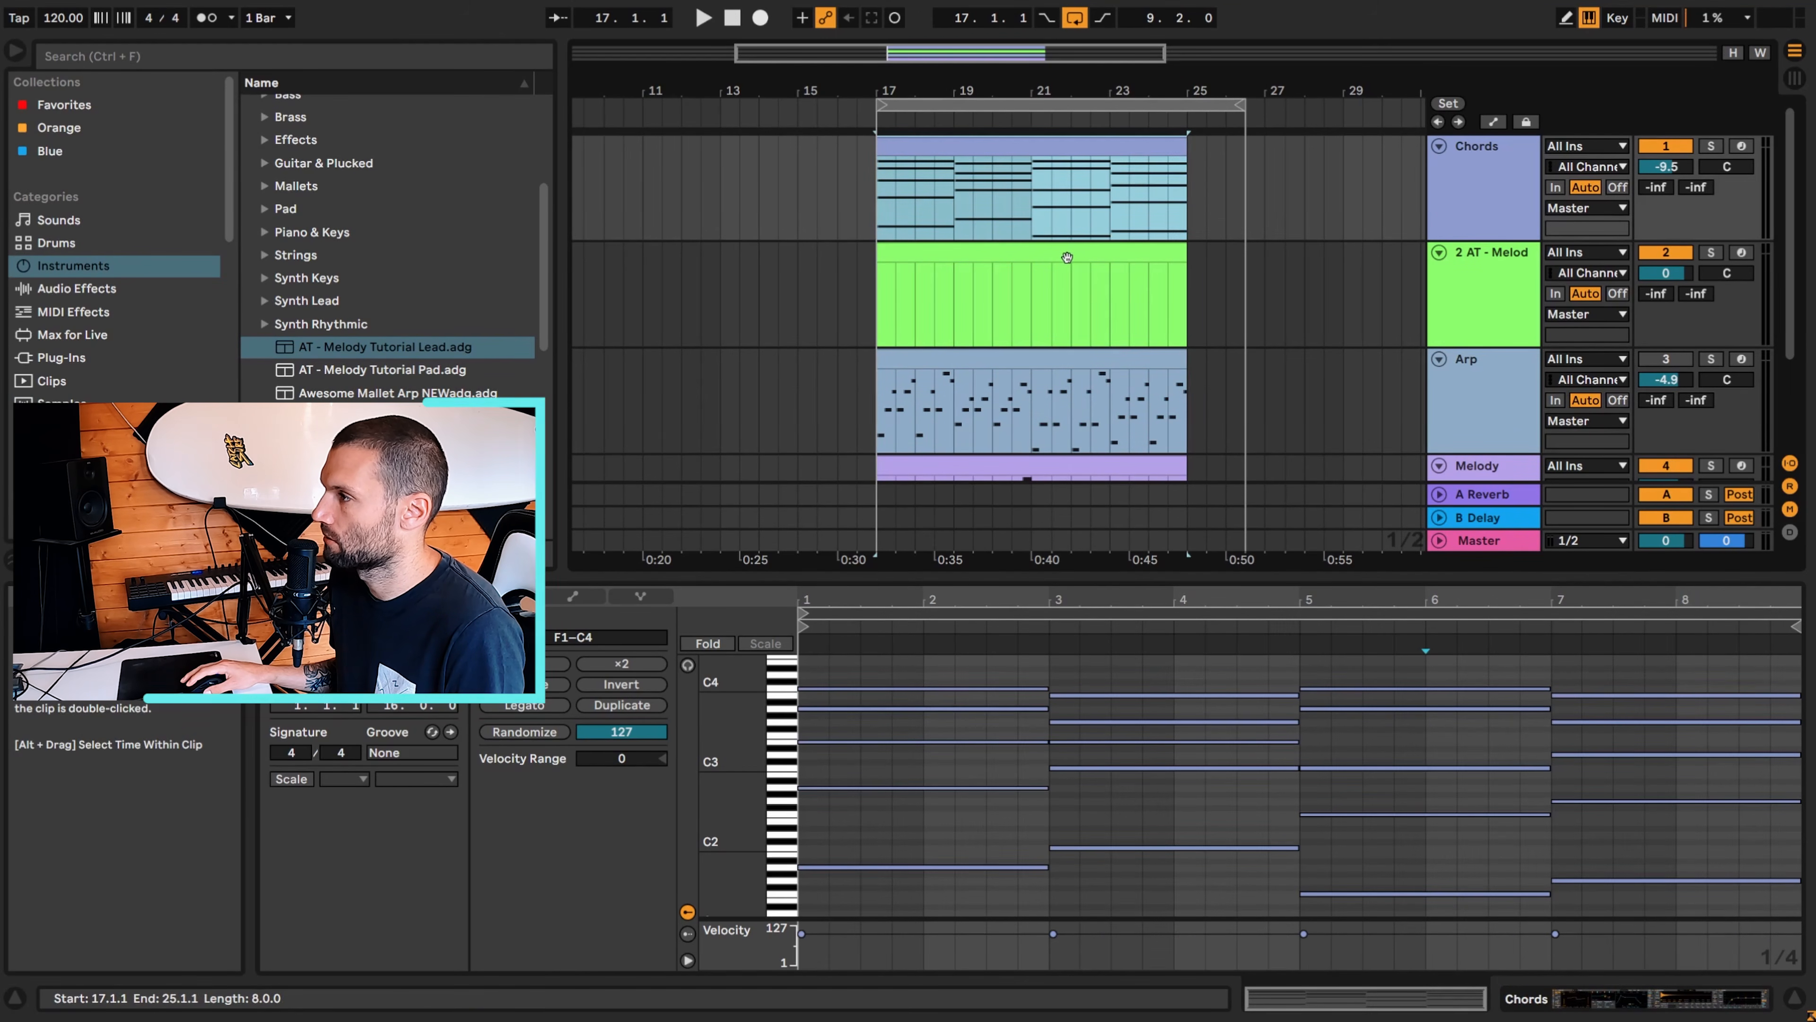
{"action": "left_click", "coordinate": [1068, 258]}
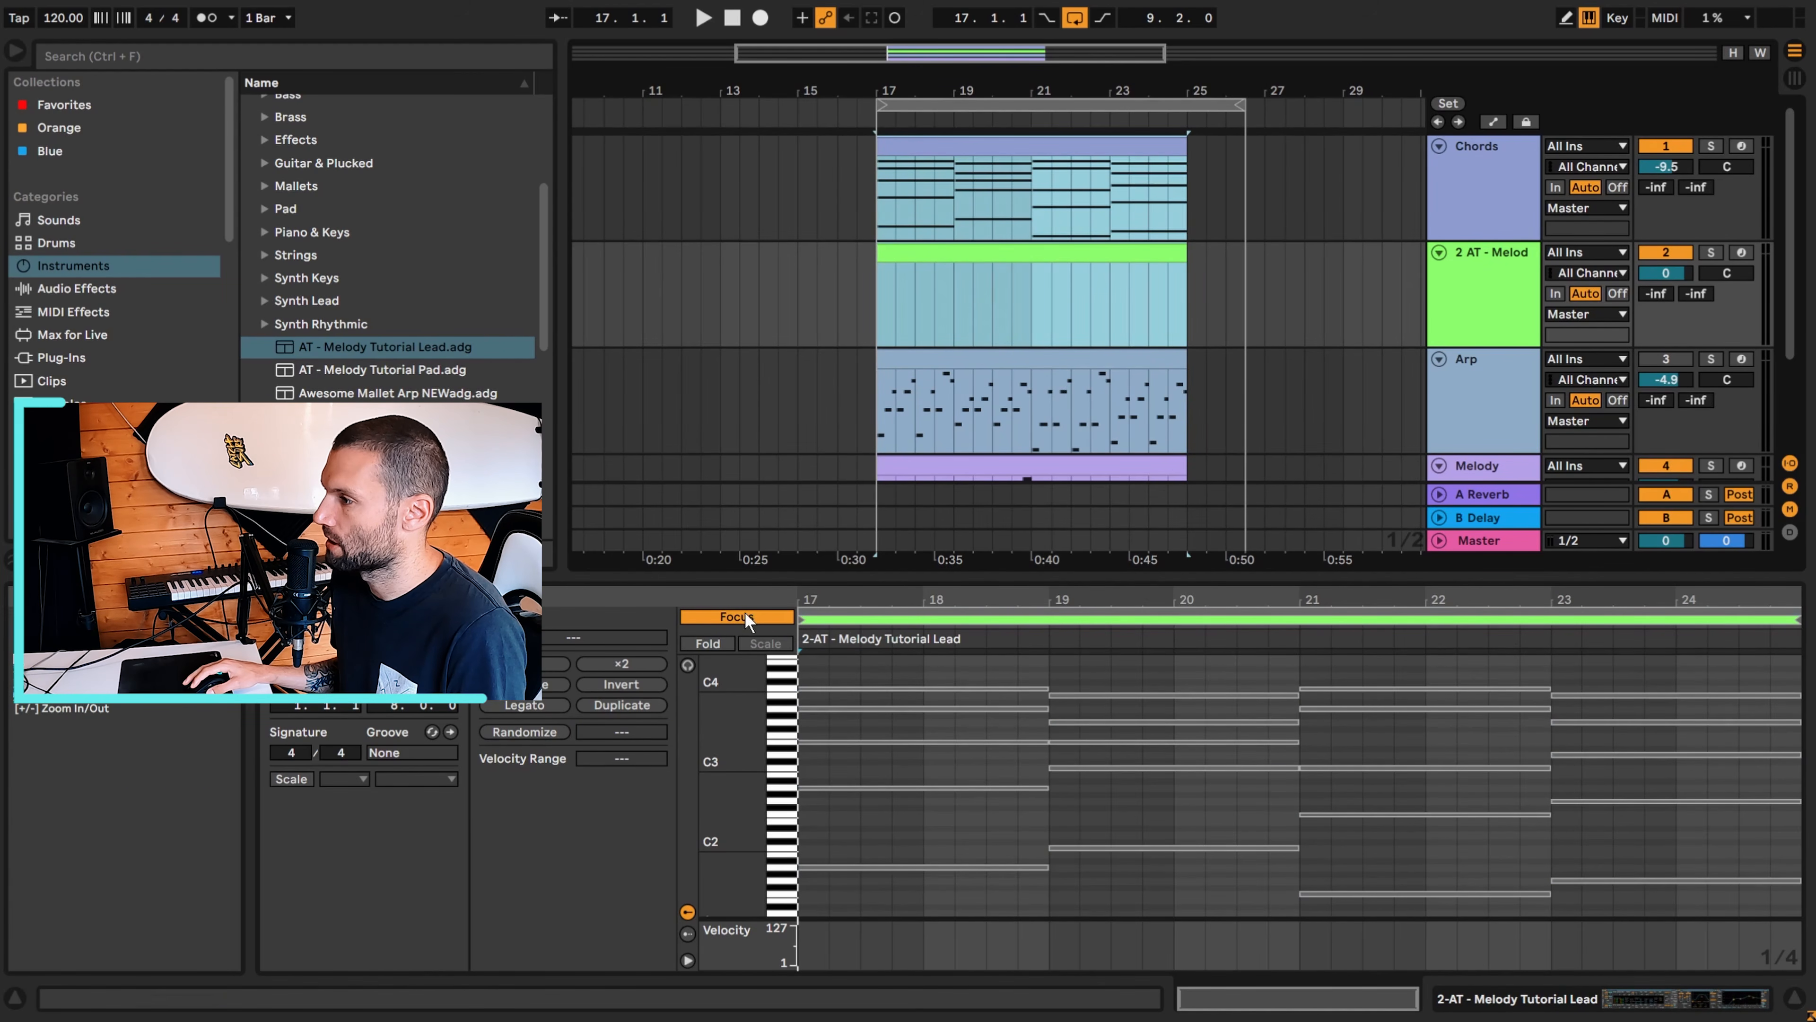
{"action": "left_click", "coordinate": [841, 621]}
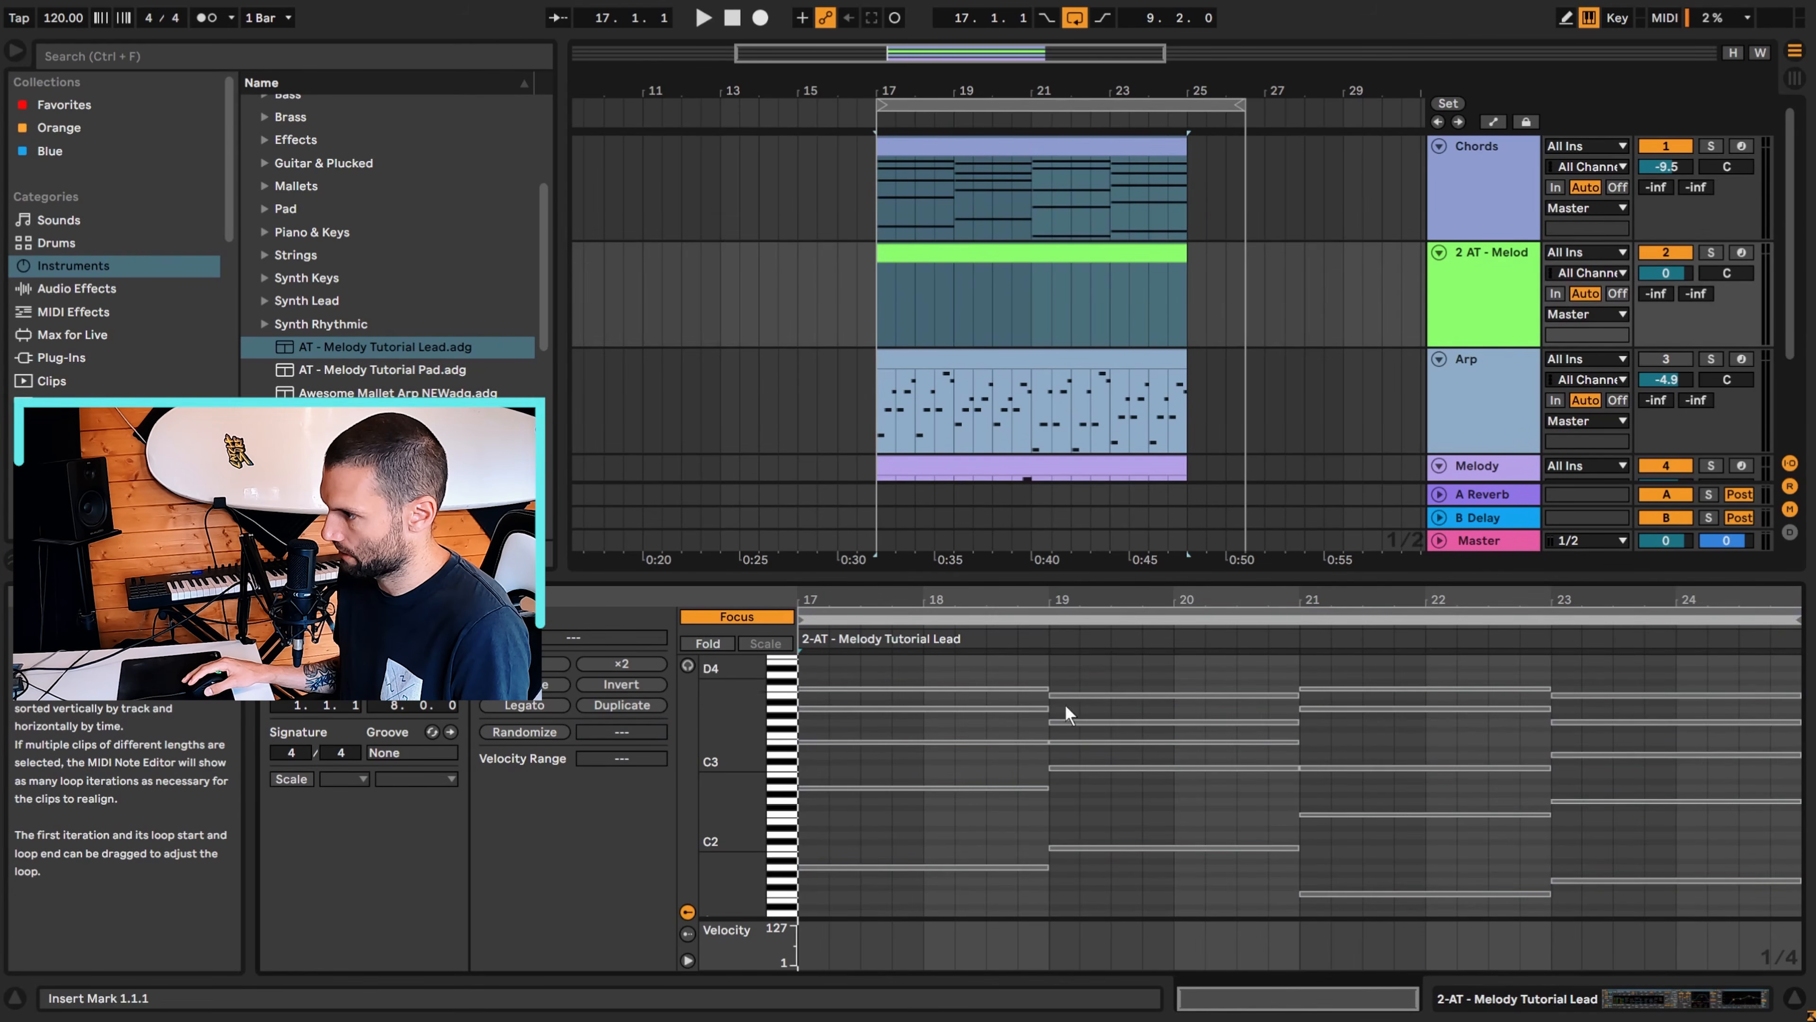
{"action": "key", "text": "F4"}
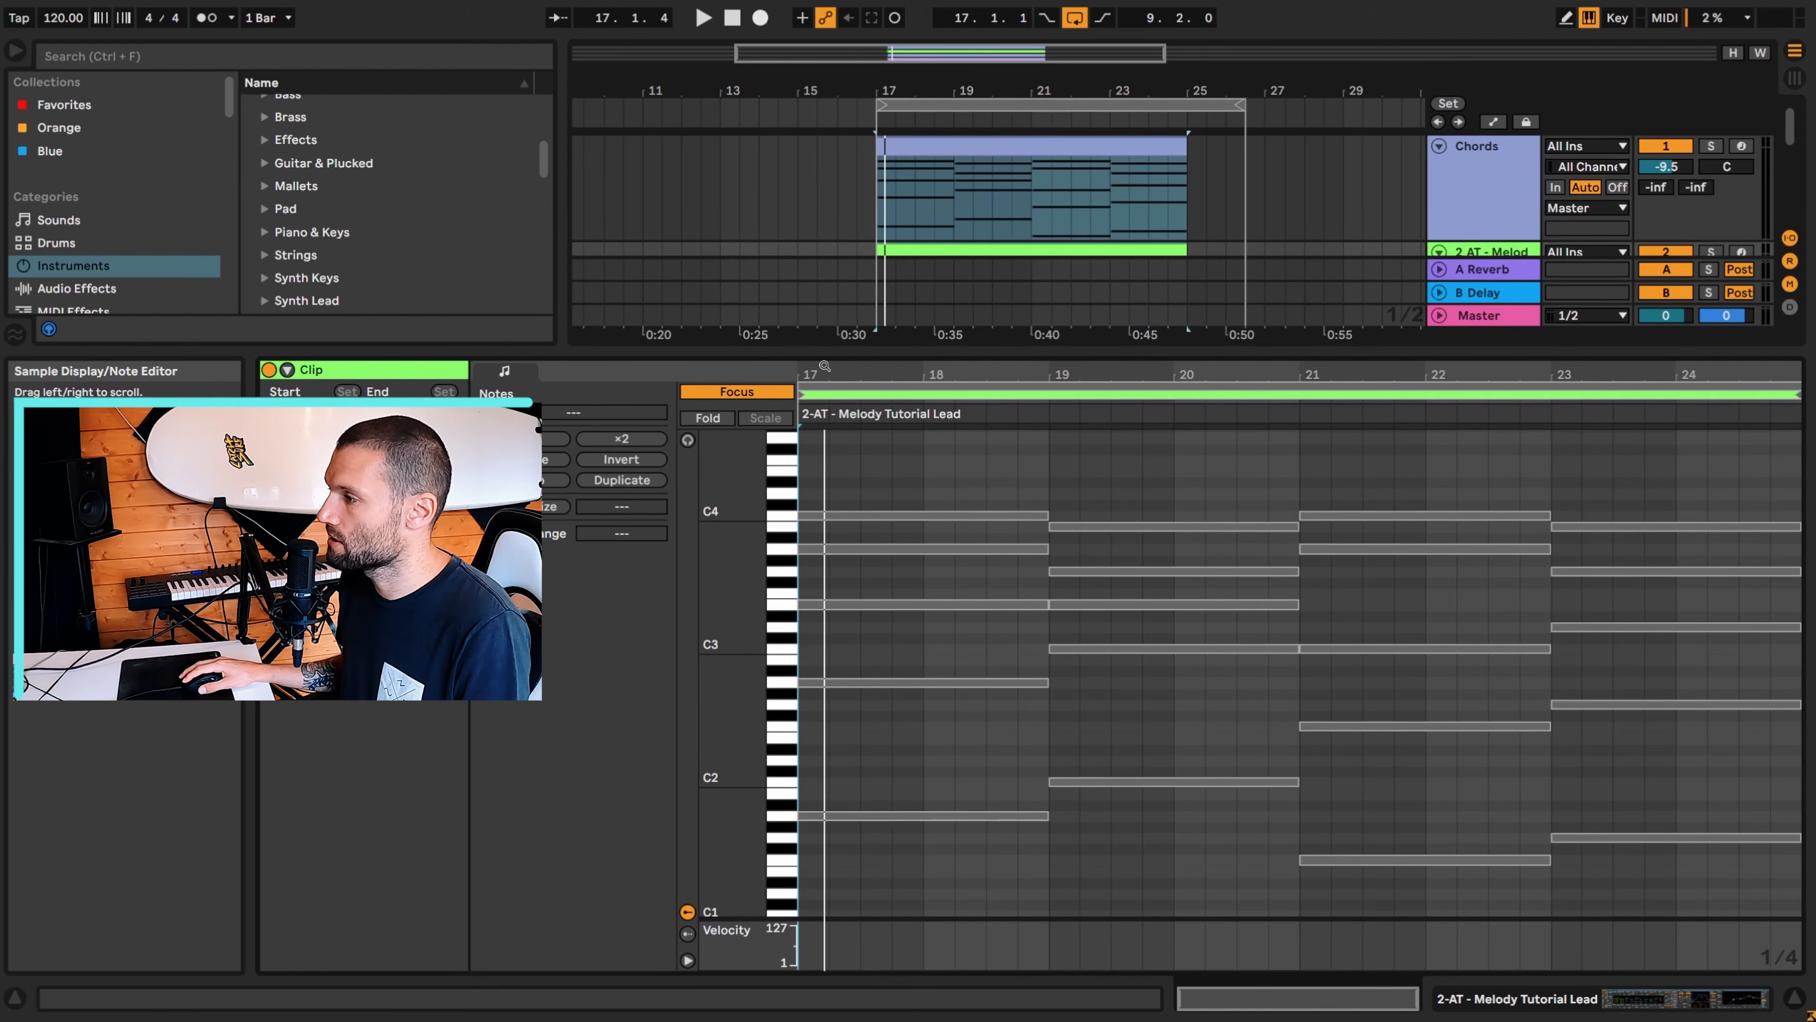
{"action": "left_click_drag", "start_coordinate": [824, 370], "coordinate": [824, 393]}
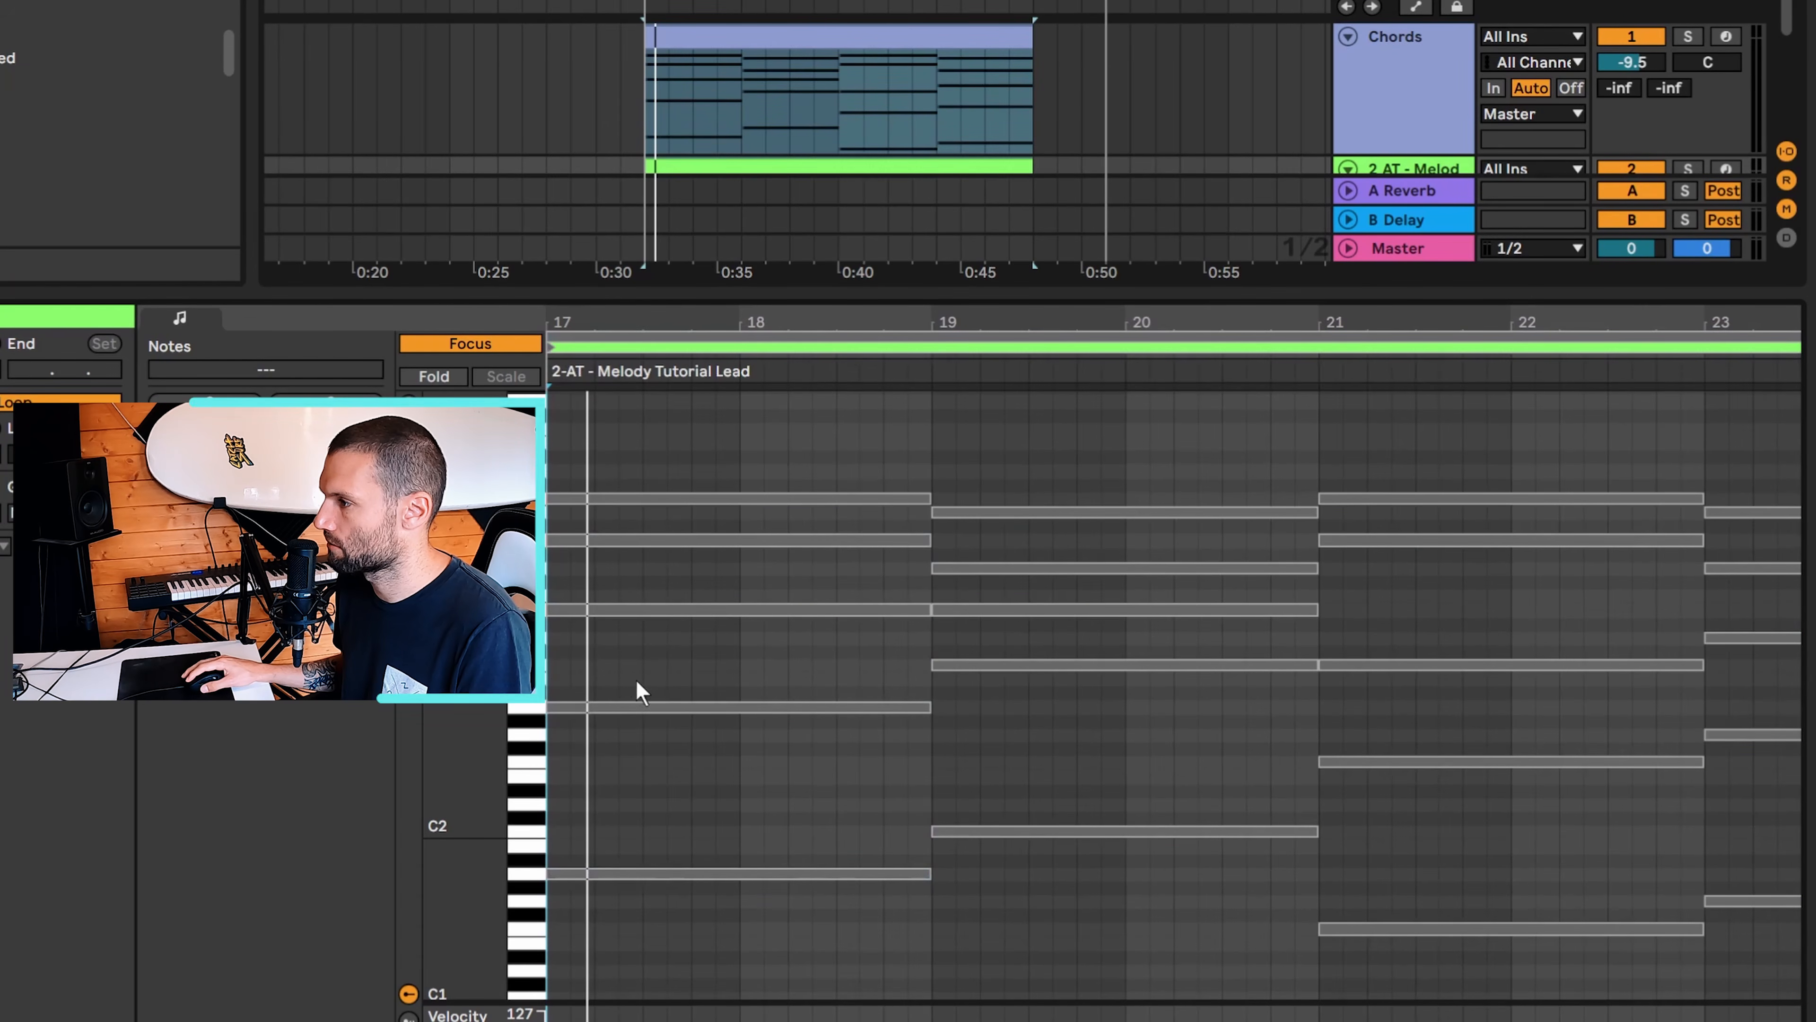
{"action": "left_click_drag", "start_coordinate": [605, 322], "coordinate": [571, 363]}
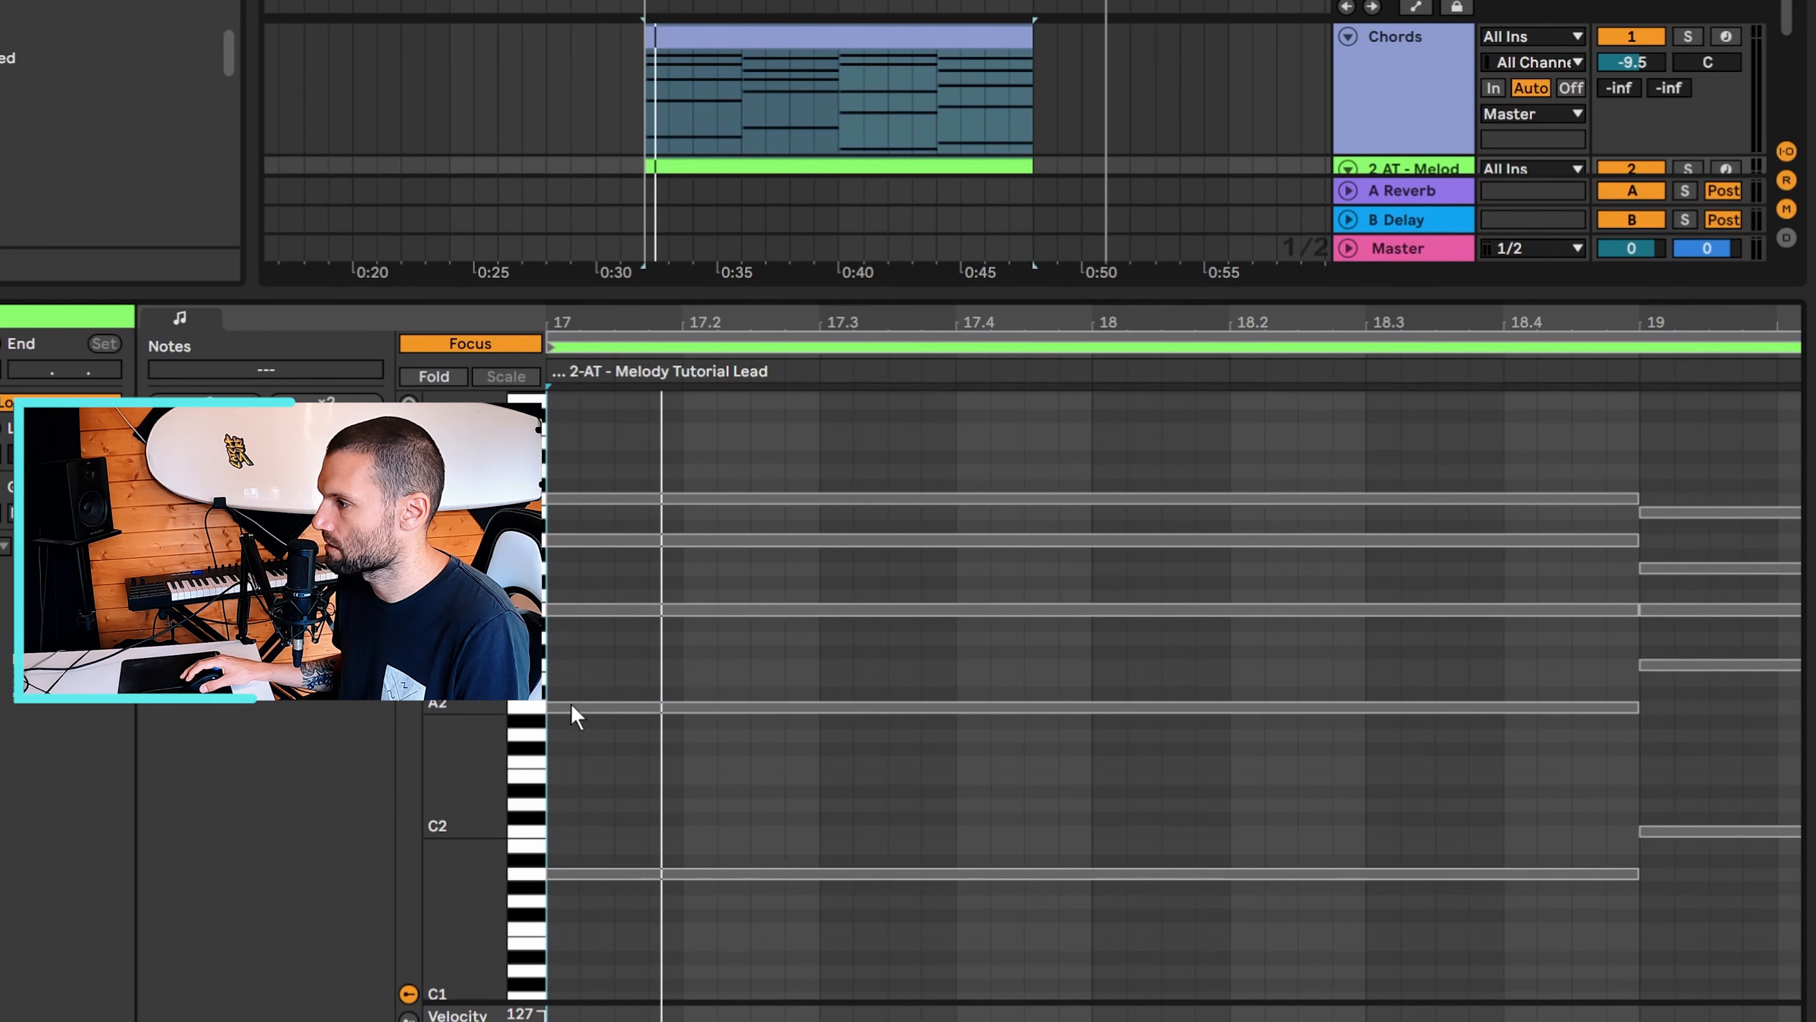
Switch the note grid to the fixed 1/16 grid and back to the Narrow adaptive grid
{"action": "right_click", "coordinate": [637, 658]}
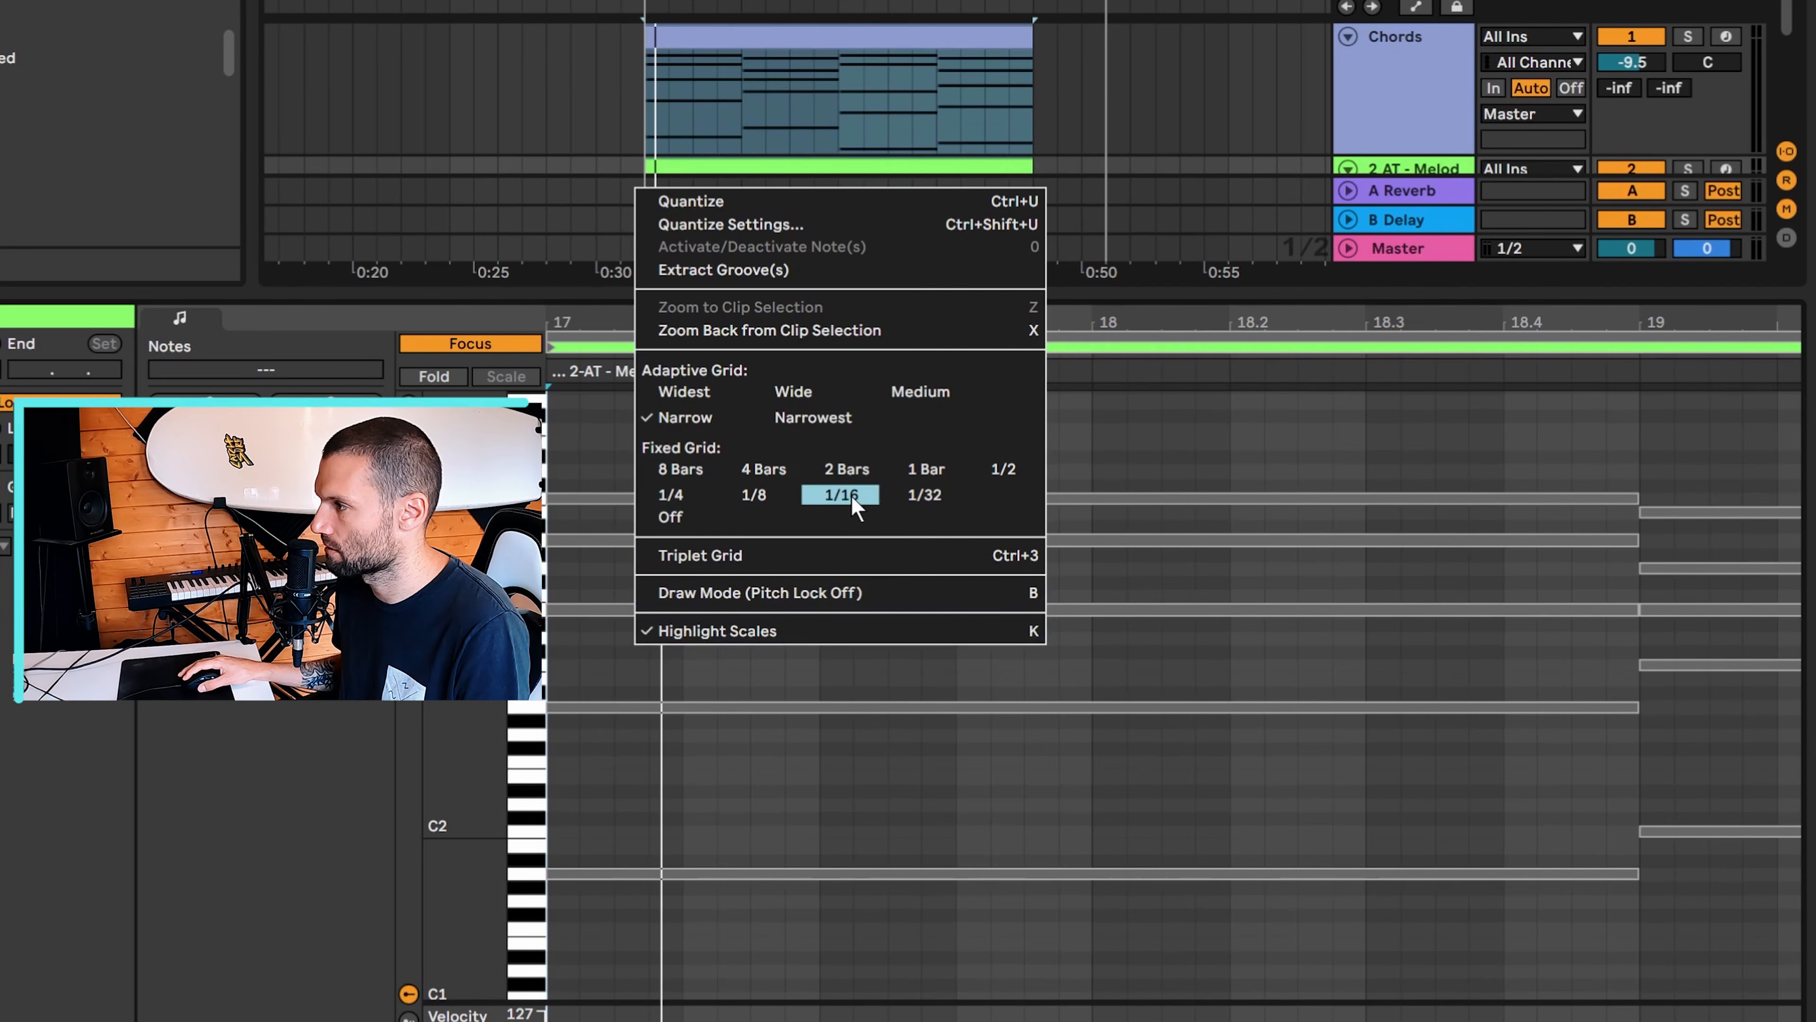
{"action": "left_click", "coordinate": [838, 496]}
{"action": "right_click", "coordinate": [635, 678]}
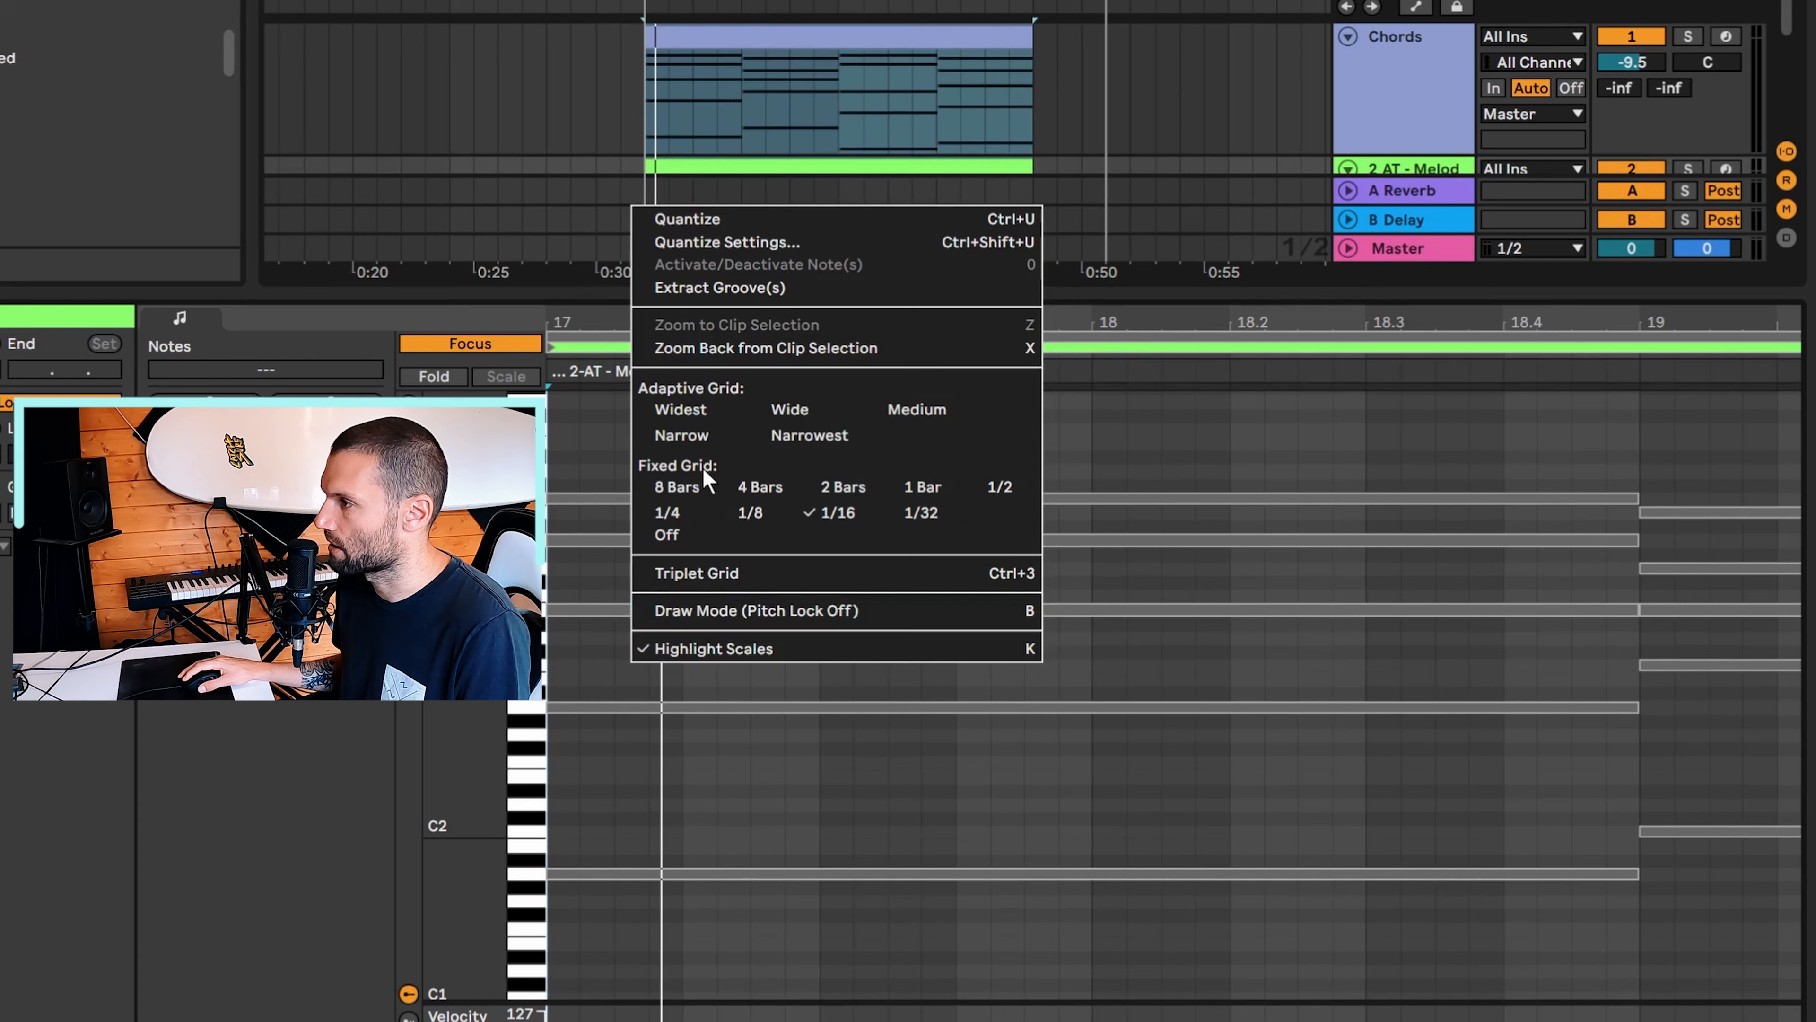
{"action": "left_click", "coordinate": [677, 436]}
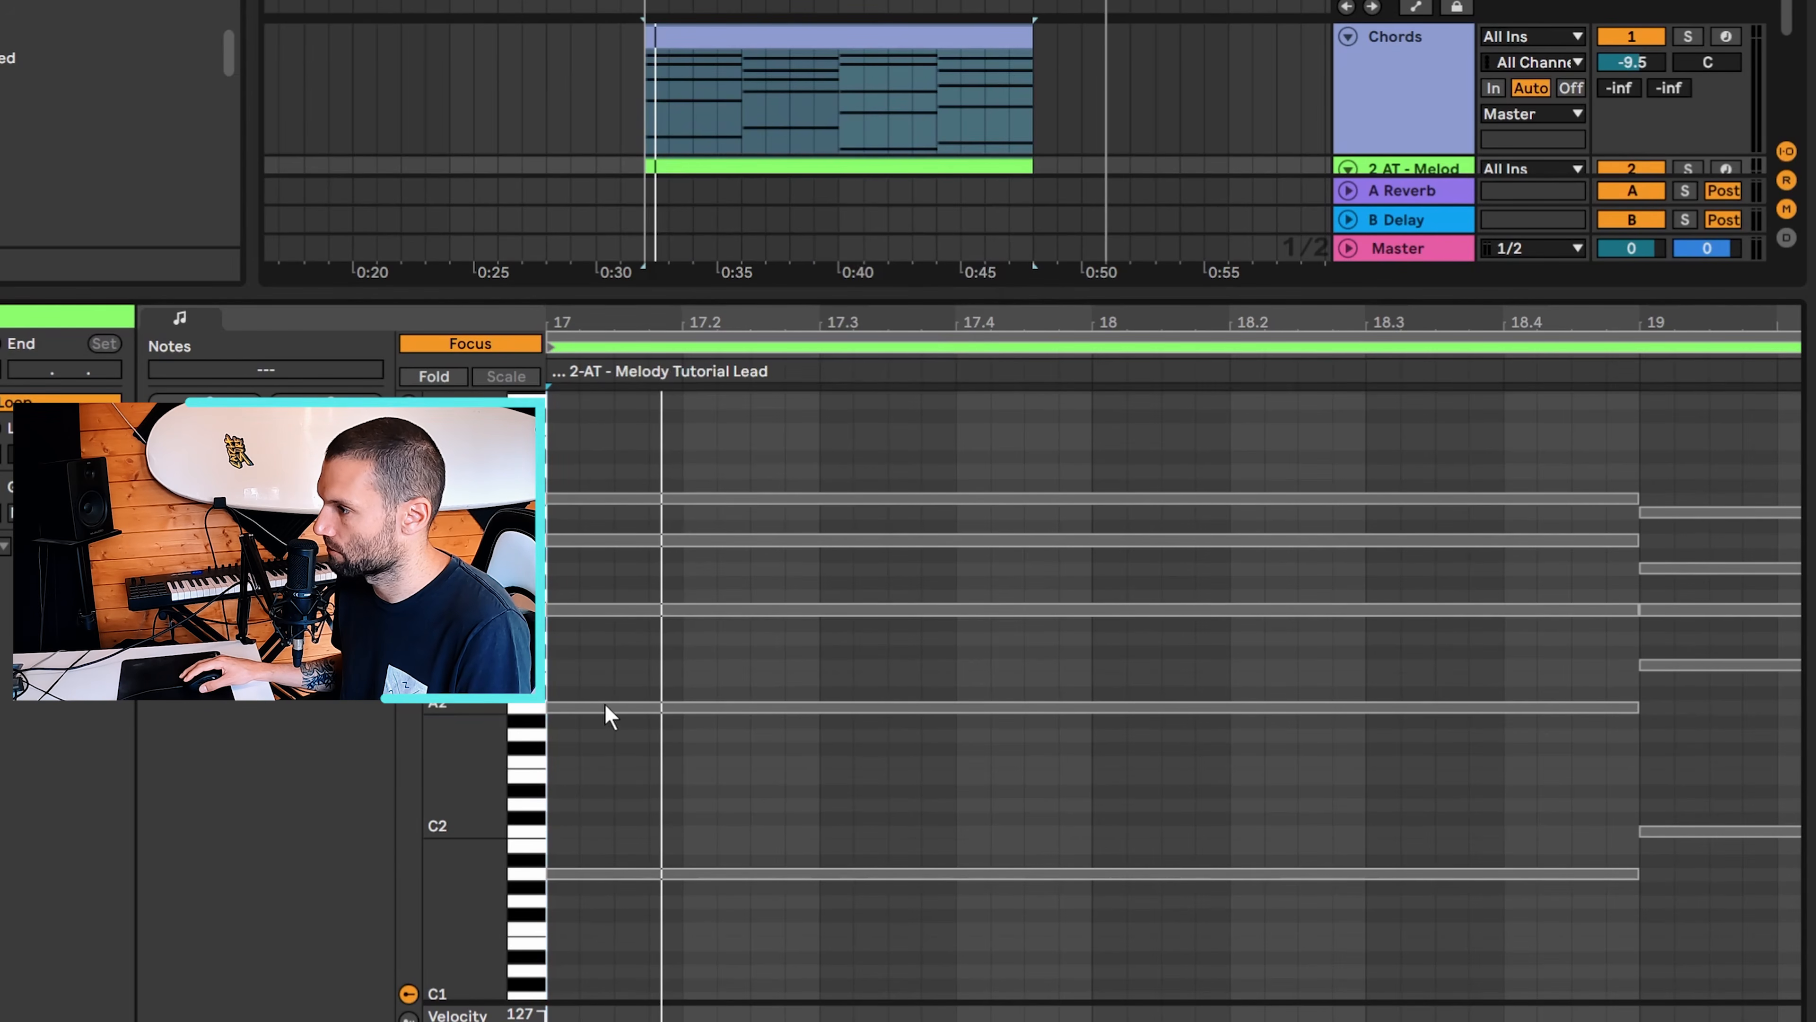
{"action": "double_click", "coordinate": [565, 708]}
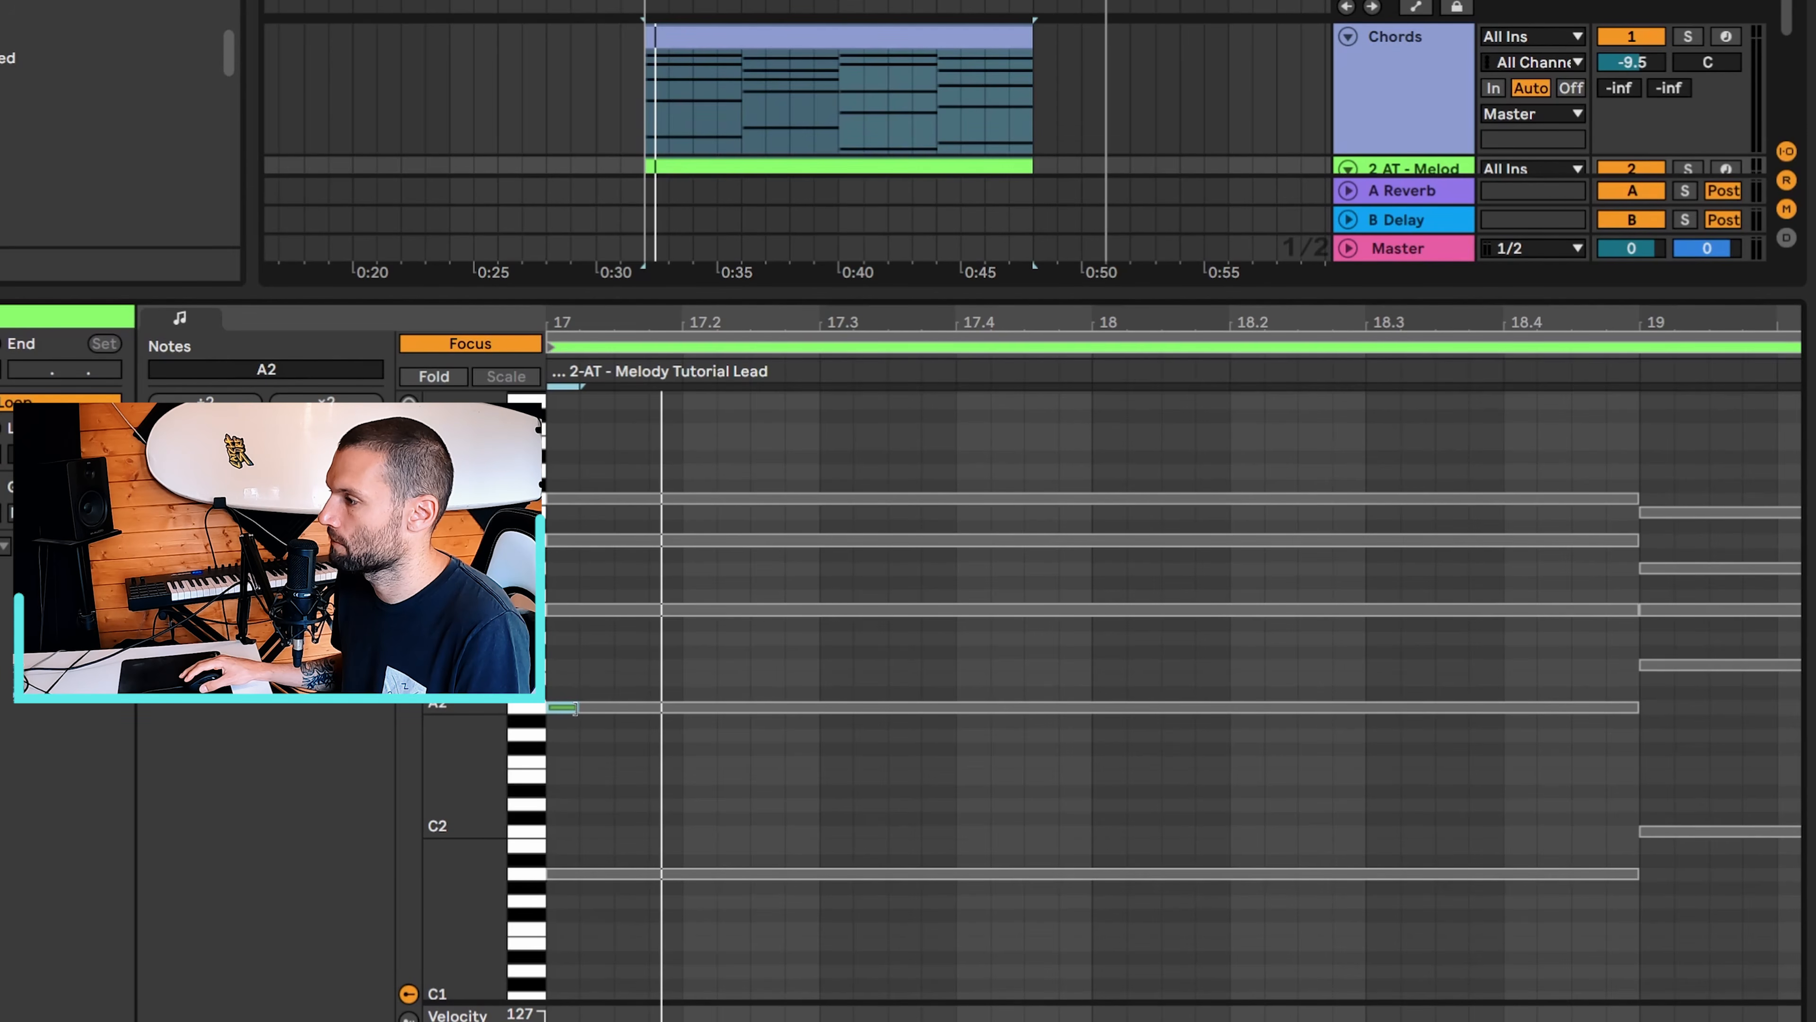
{"action": "left_click_drag", "start_coordinate": [576, 708], "coordinate": [649, 713]}
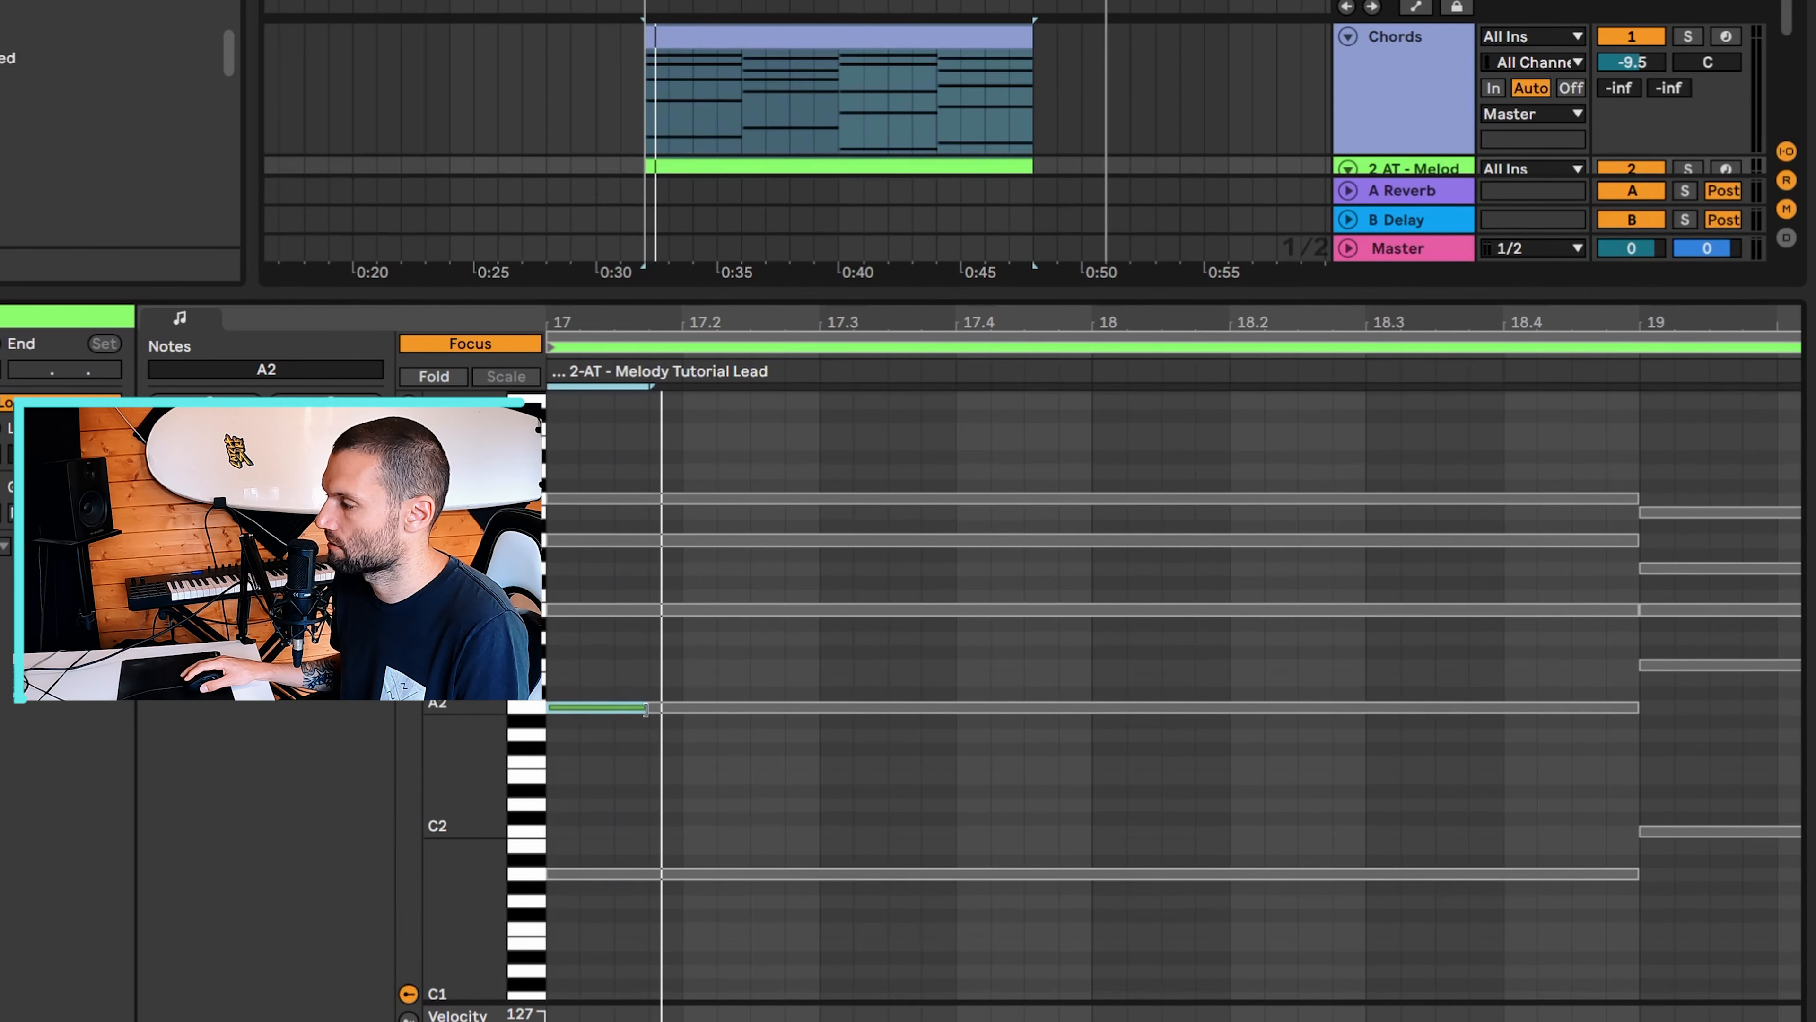
{"action": "double_click", "coordinate": [569, 707]}
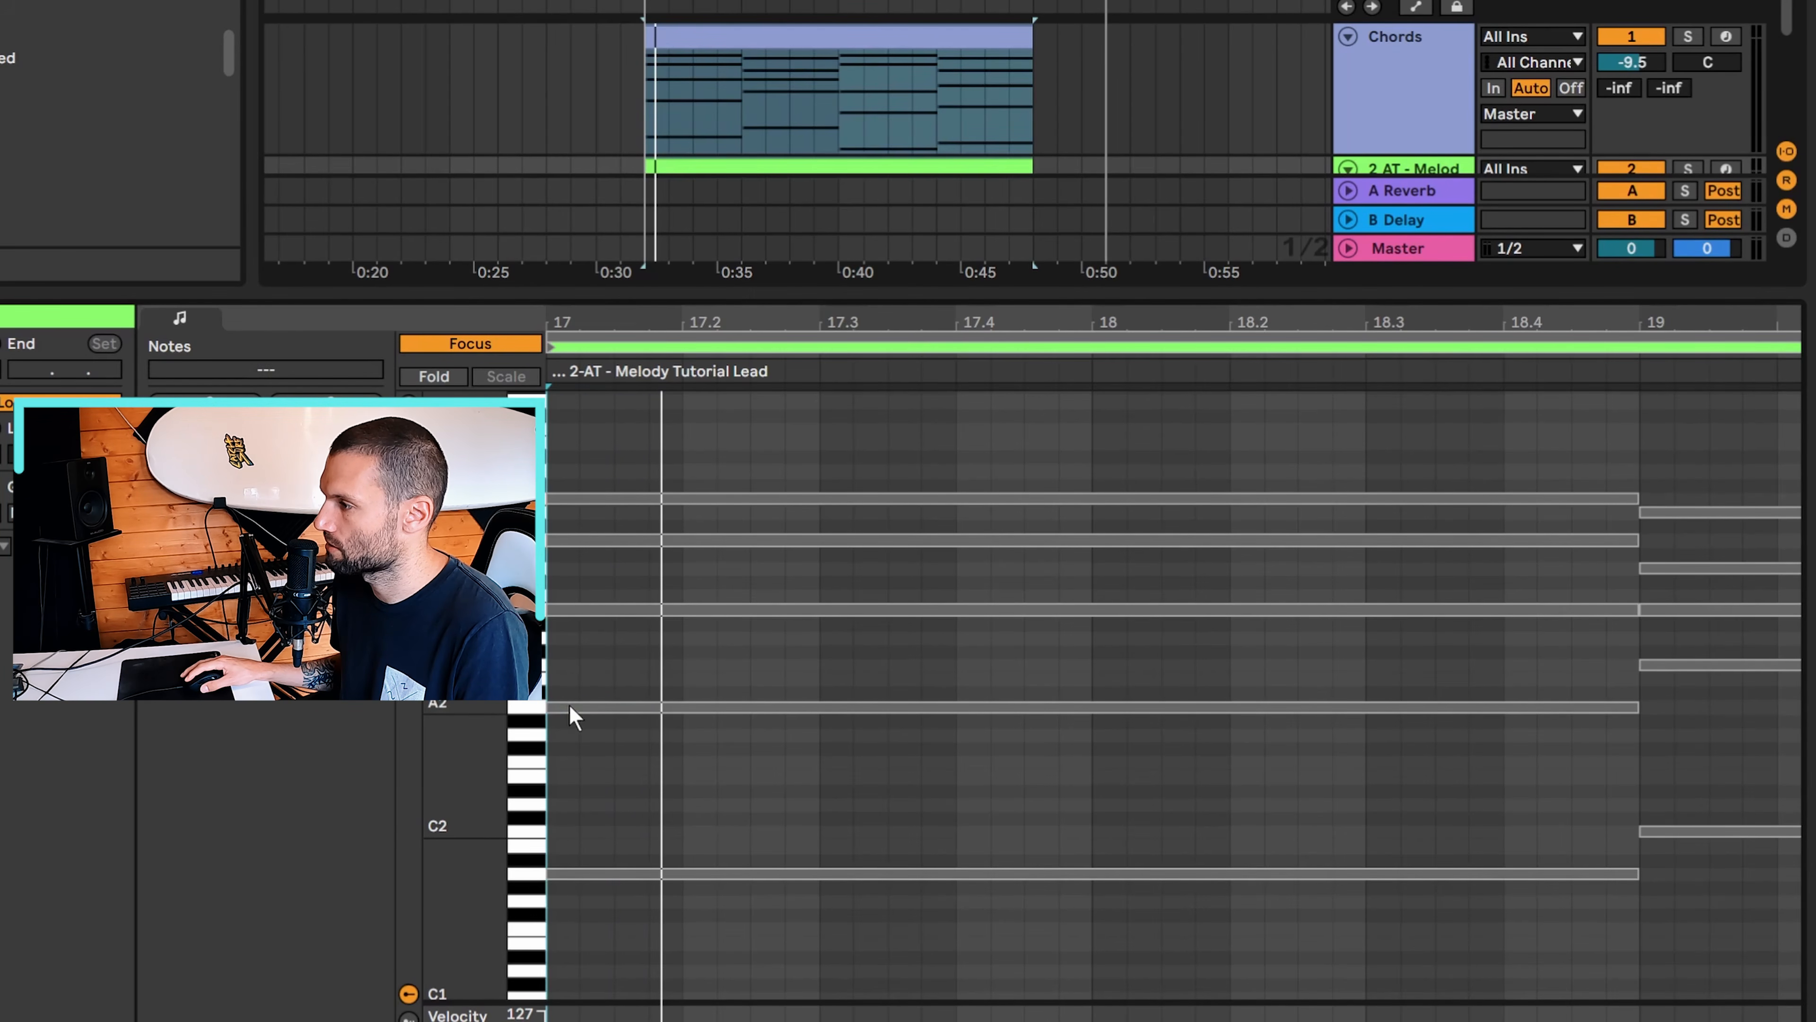
Draw an A2 note three sixteenths long at bar 17 and duplicate it twice, shortening the third note to end at 17.3
{"action": "double_click", "coordinate": [566, 705]}
{"action": "left_click_drag", "start_coordinate": [578, 707], "coordinate": [647, 707]}
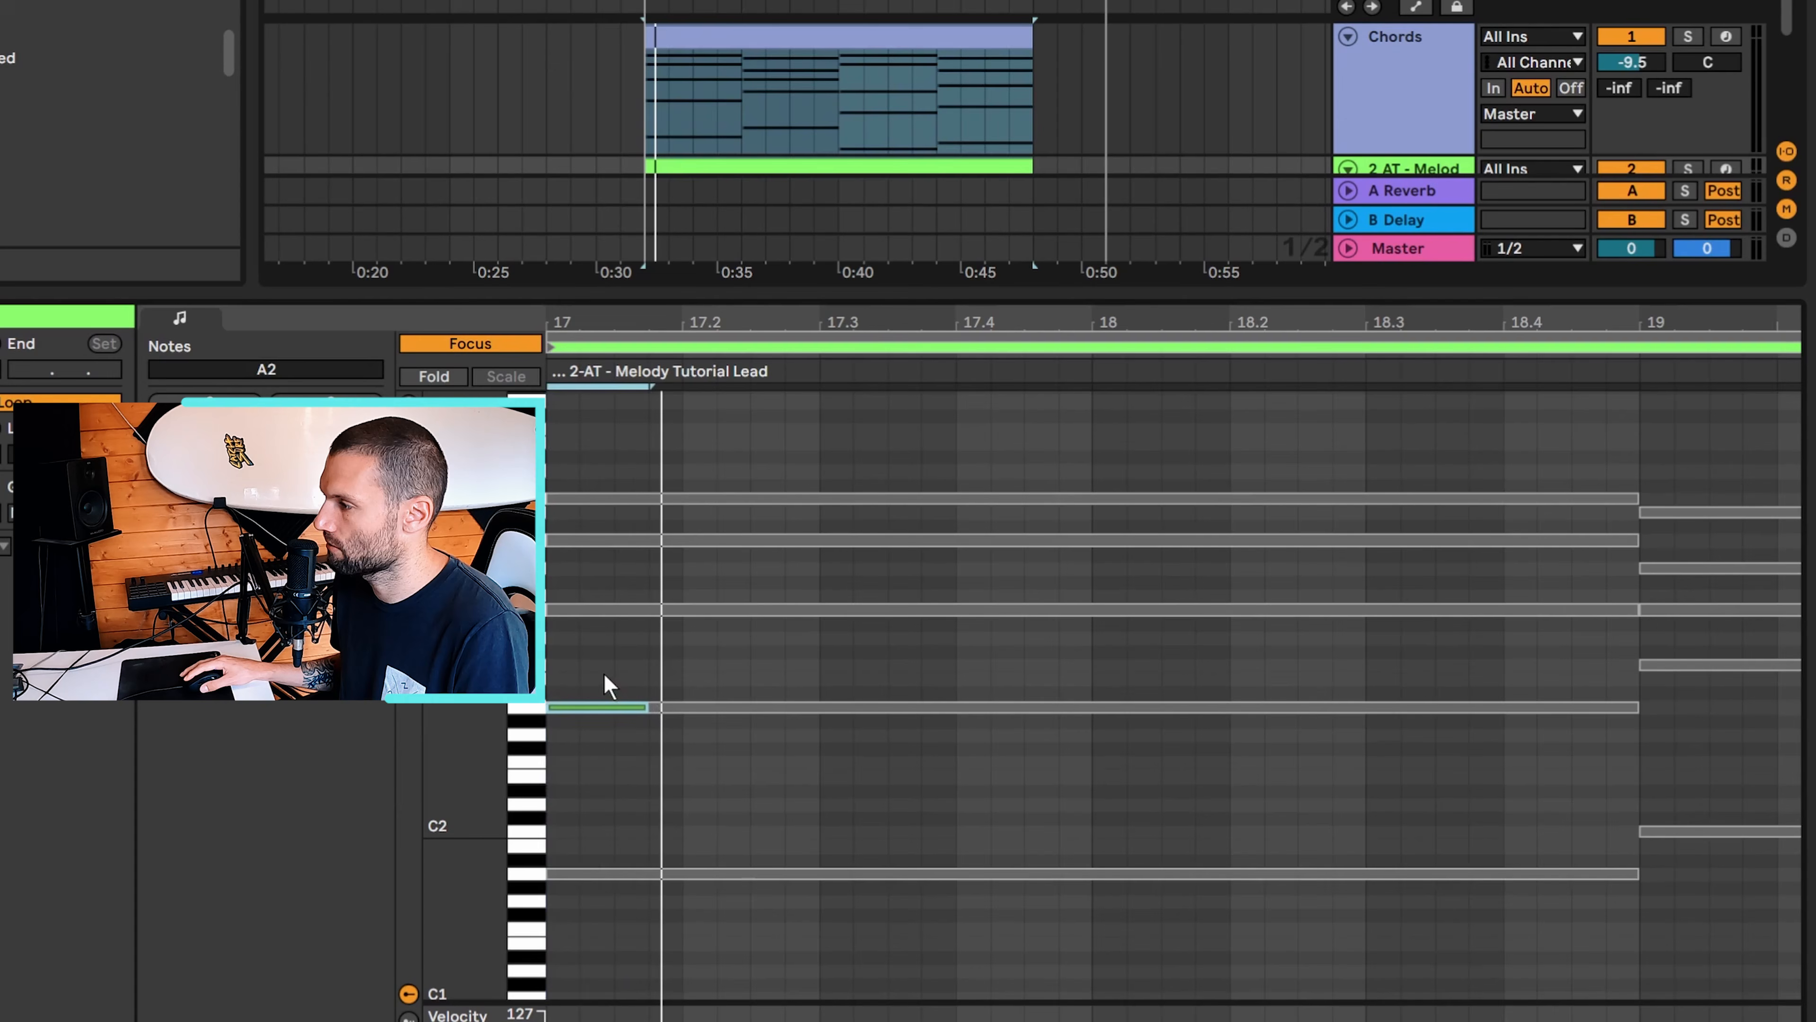
{"action": "key", "text": "ctrl+d"}
{"action": "key", "text": "space"}
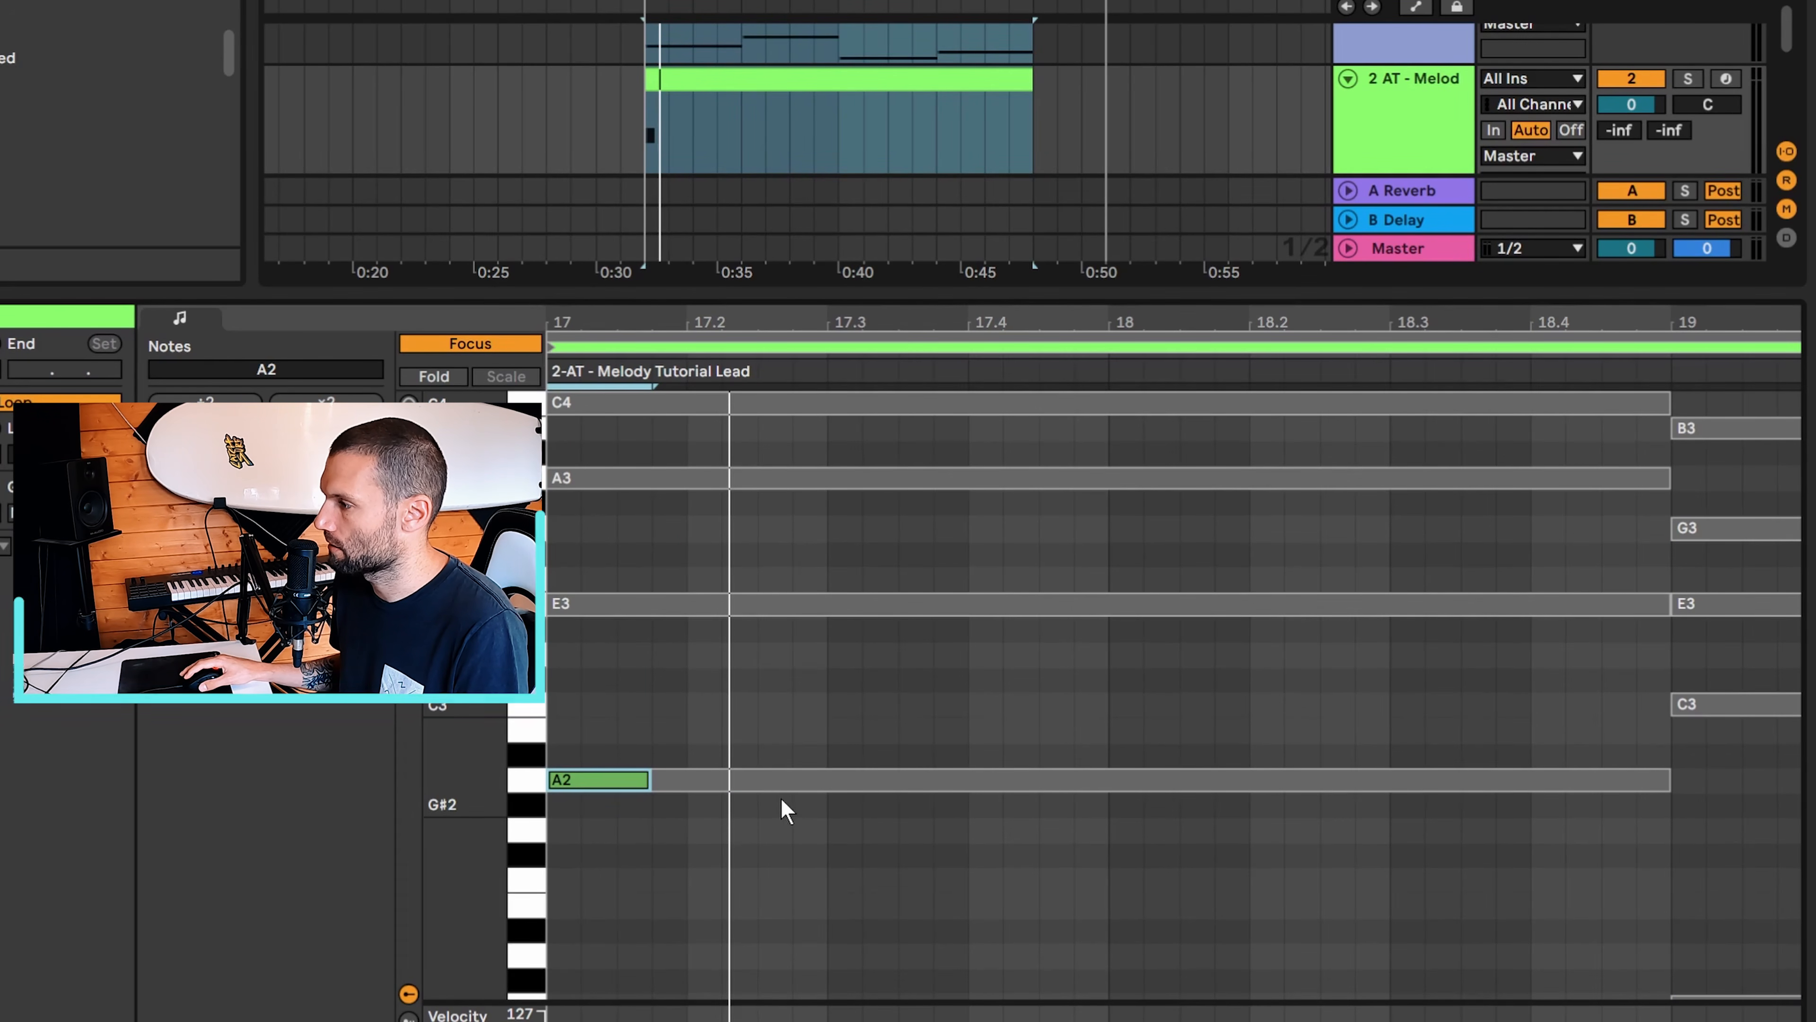
{"action": "key", "text": "ctrl+d"}
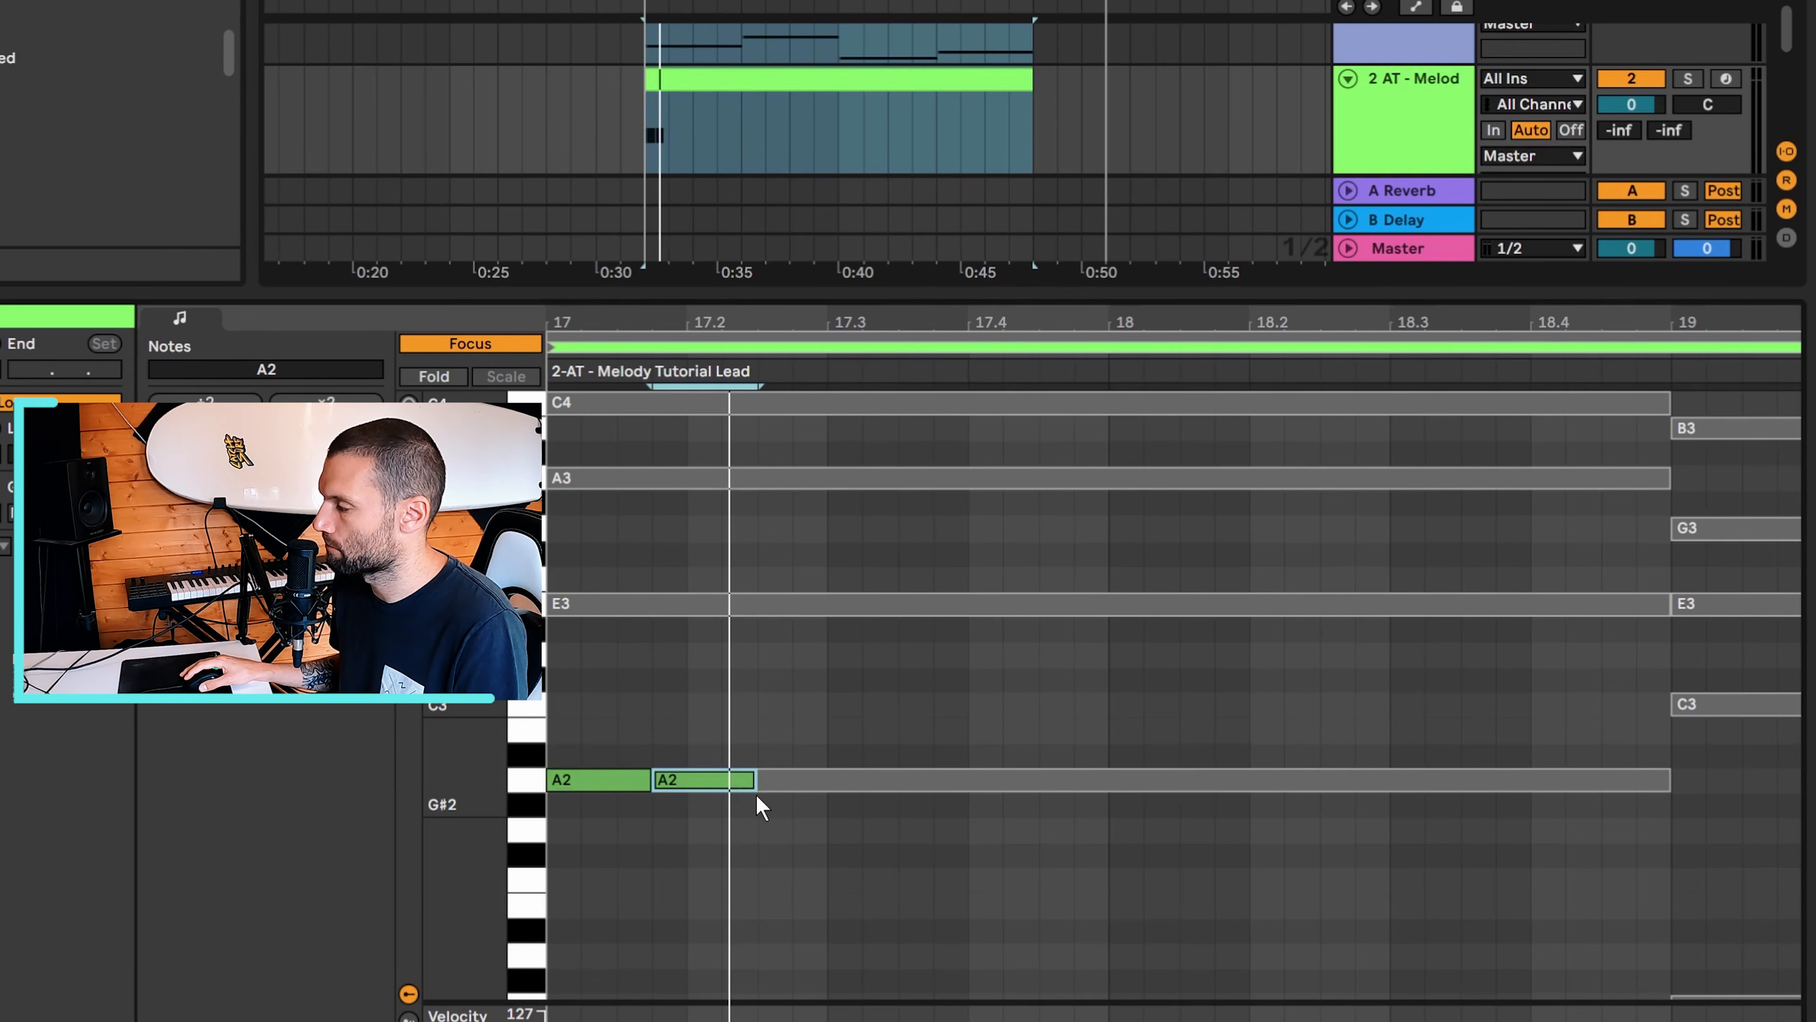
{"action": "key", "text": "ctrl+d"}
{"action": "left_click_drag", "start_coordinate": [860, 787], "coordinate": [832, 787]}
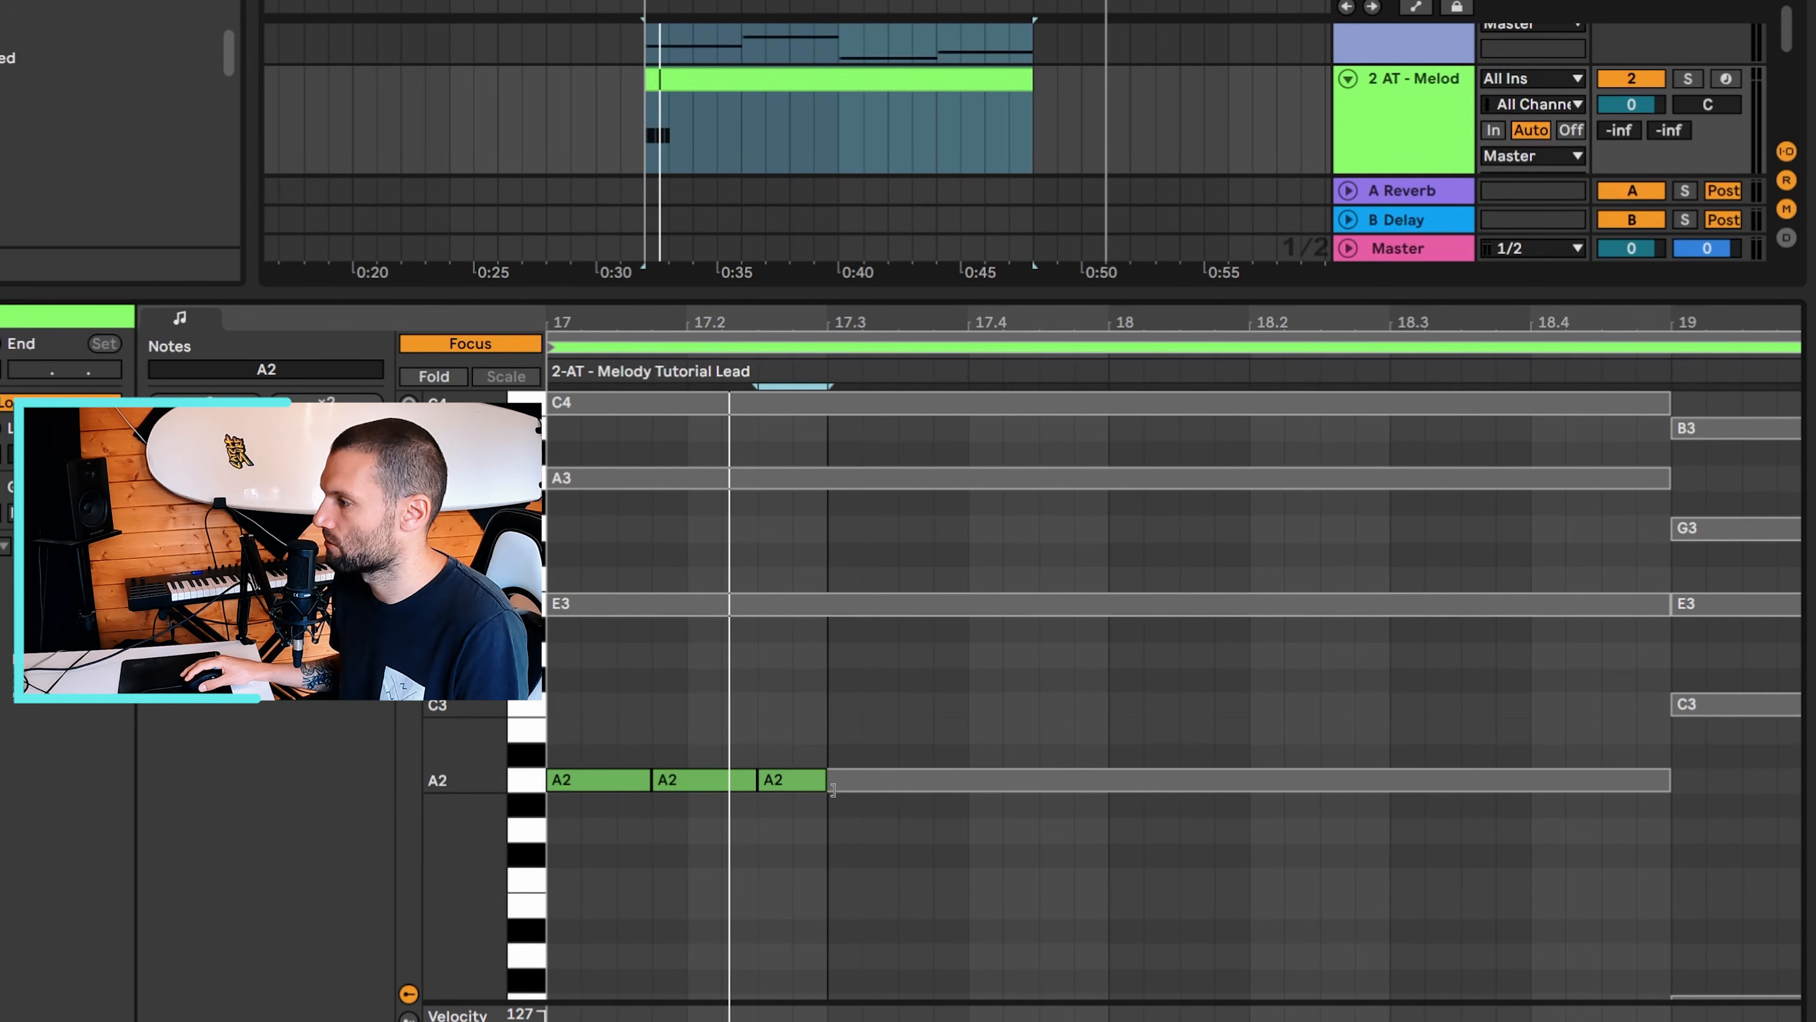
Duplicate the three-note A2 pattern three times to fill the lead clip from bar 17 up to bar 19
{"action": "left_click_drag", "start_coordinate": [583, 723], "coordinate": [798, 891]}
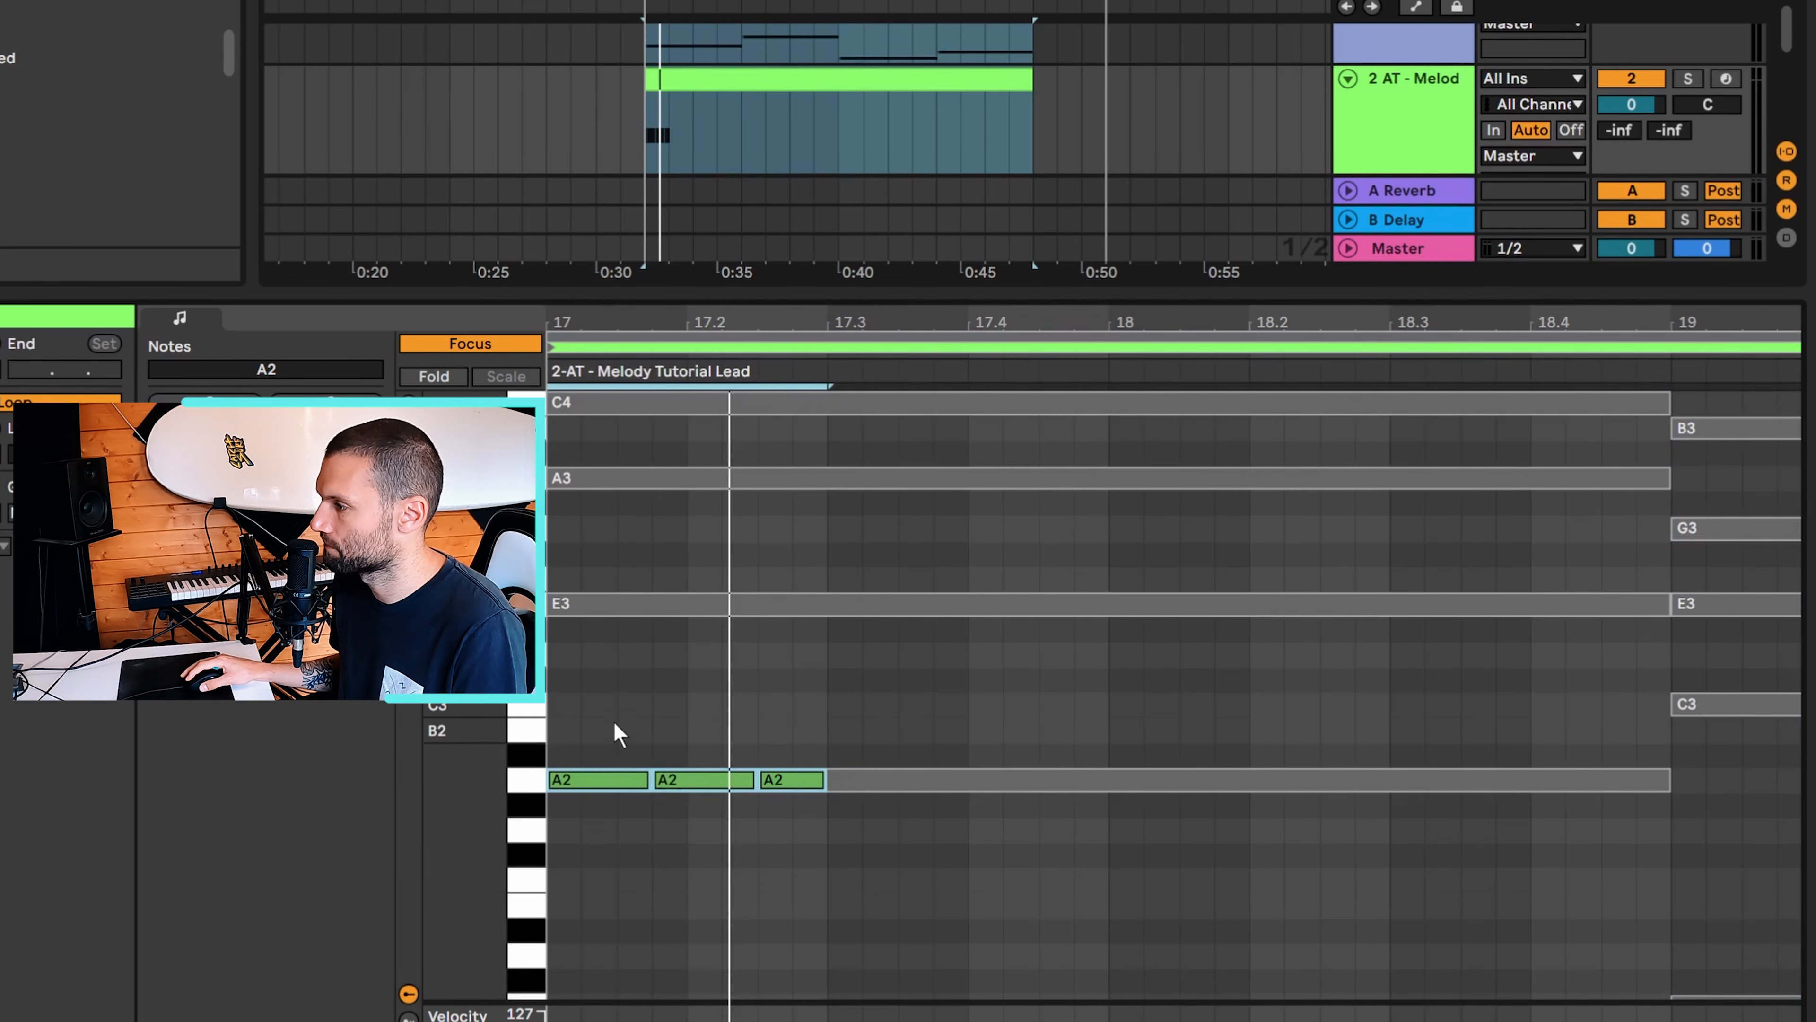
{"action": "key", "text": "ctrl+d"}
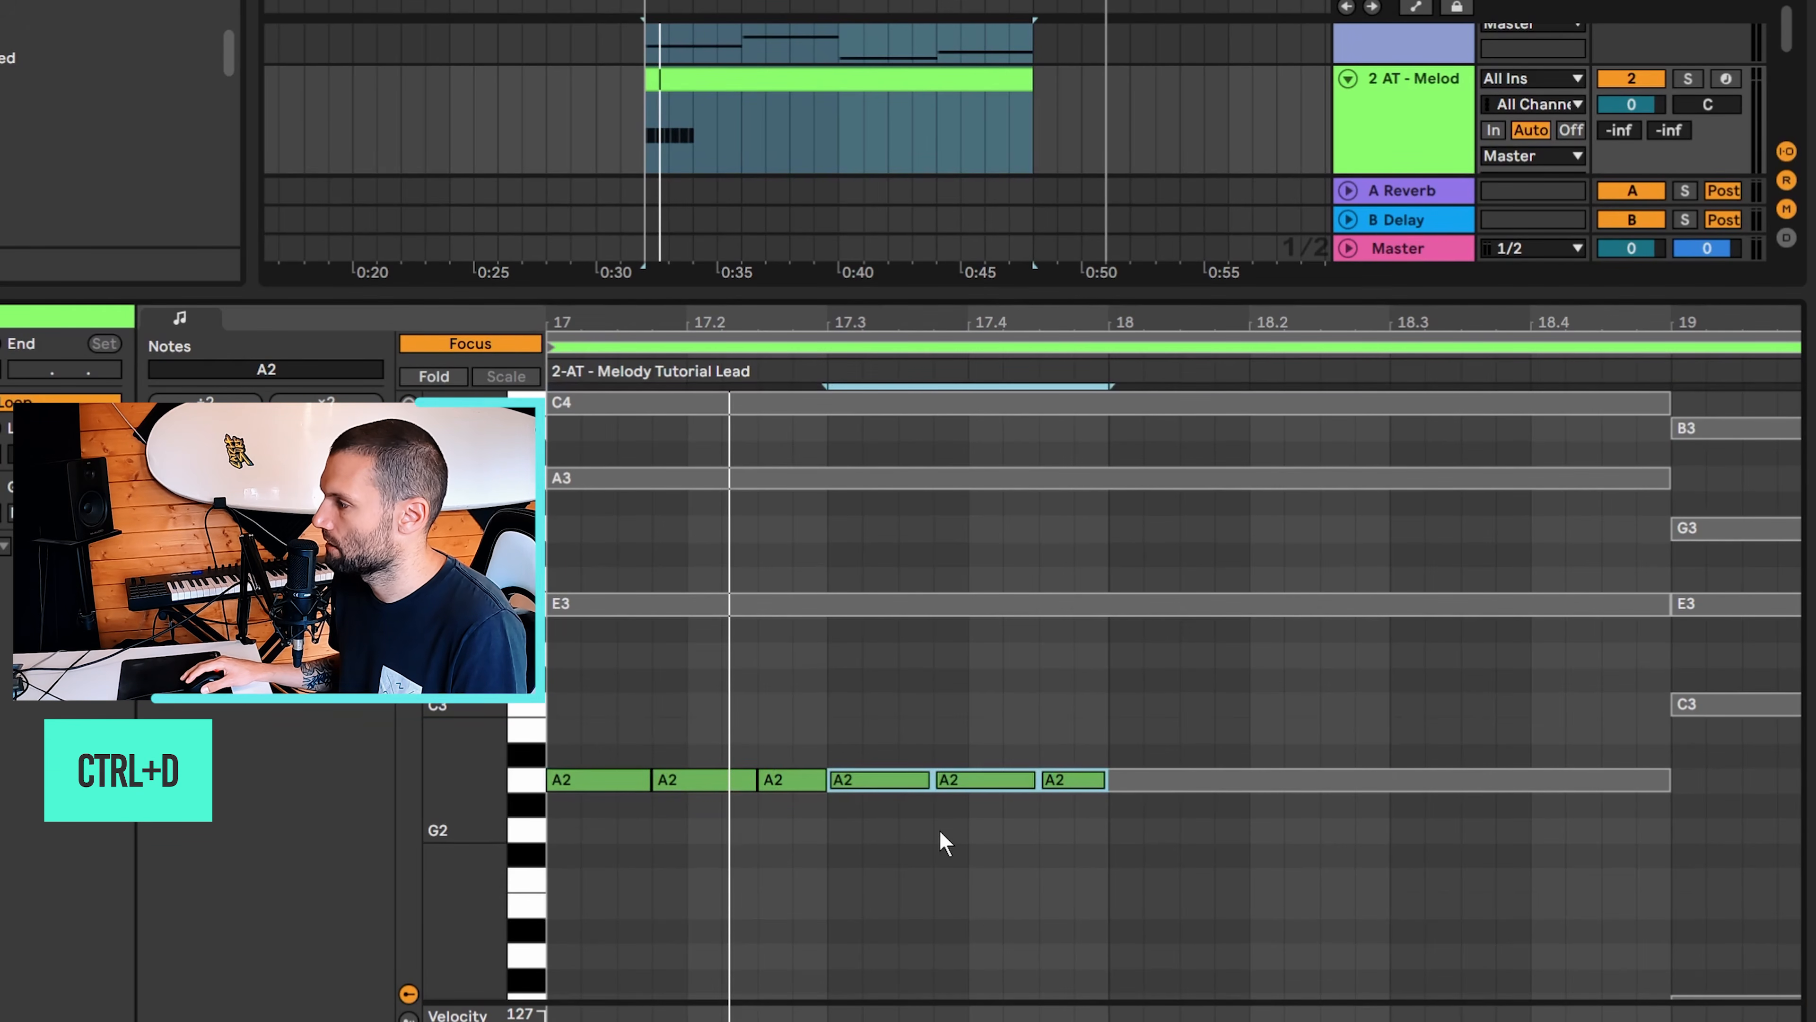
{"action": "key", "text": "ctrl+d"}
{"action": "key", "text": "ctrl+d"}
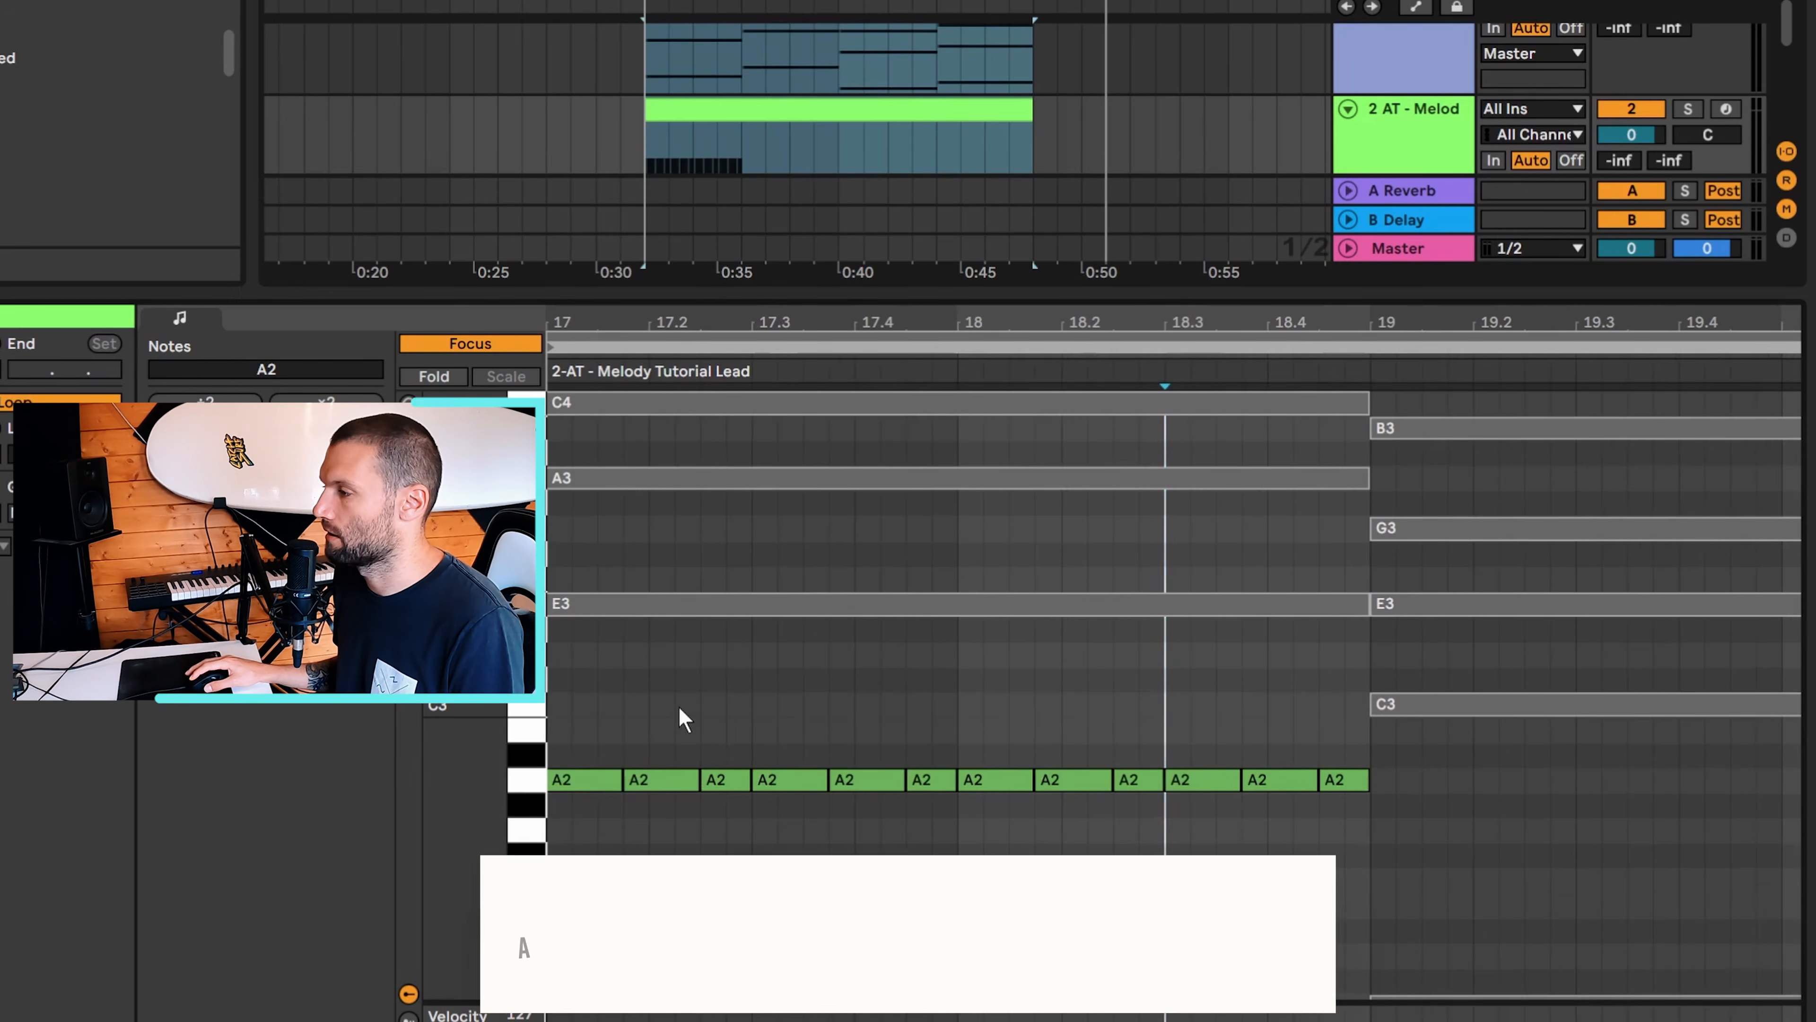
Raise the second note of the lead pattern in bar 17 to E3
{"action": "scroll", "coordinate": [676, 707], "scroll_direction": "up", "scroll_amount": 1}
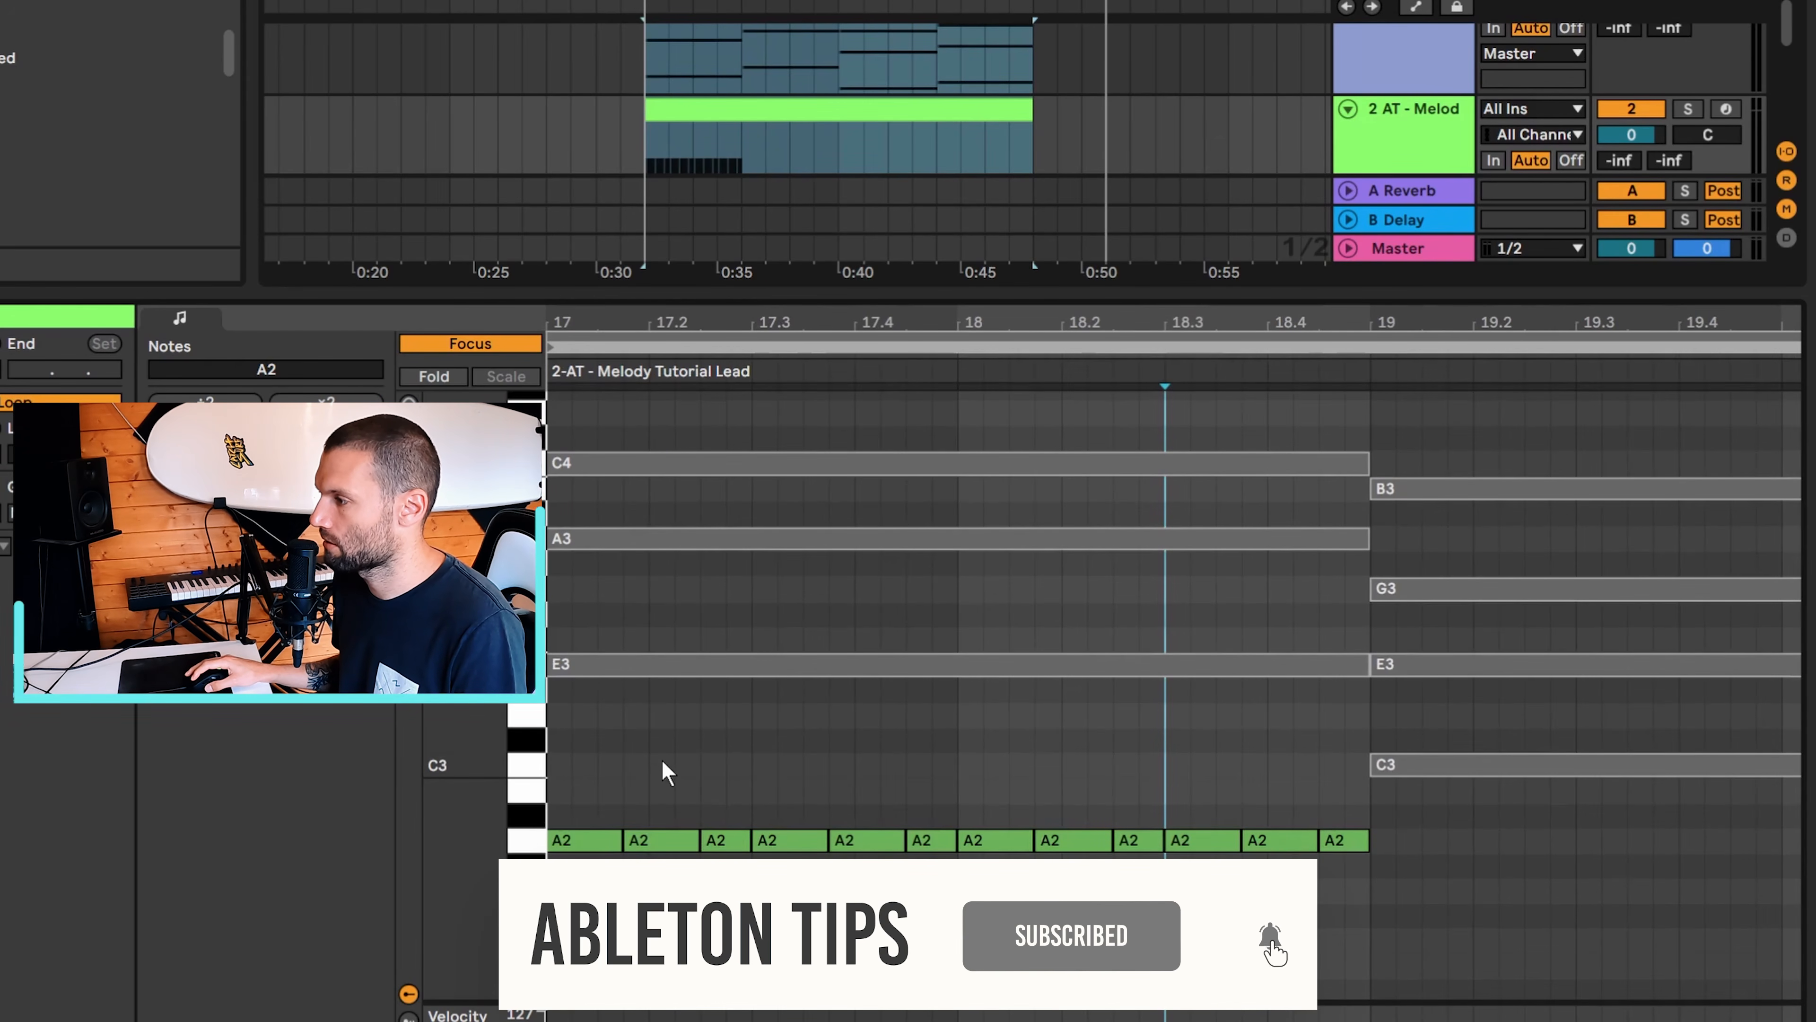
{"action": "left_click", "coordinate": [661, 840]}
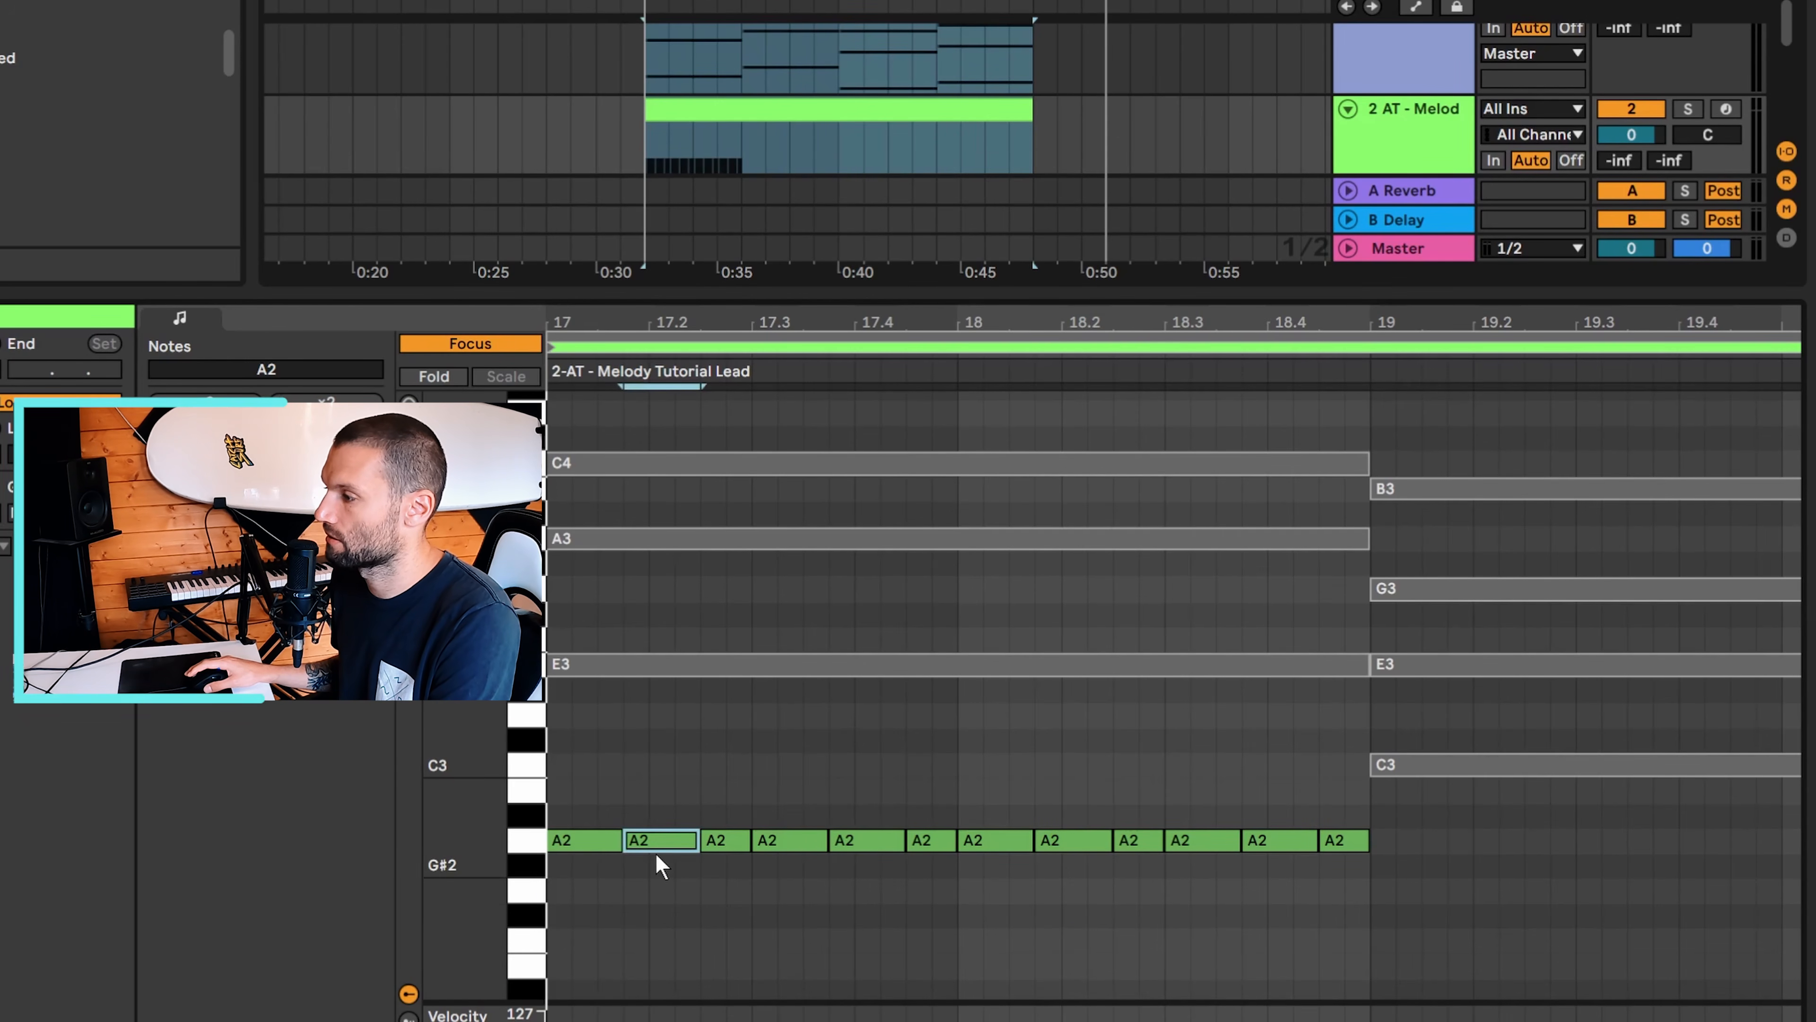
{"action": "key", "text": "Up"}
{"action": "key", "text": "Up"}
{"action": "key", "text": "Up"}
{"action": "key", "text": "Up"}
{"action": "key", "text": "Up"}
{"action": "key", "text": "Up"}
{"action": "key", "text": "Up"}
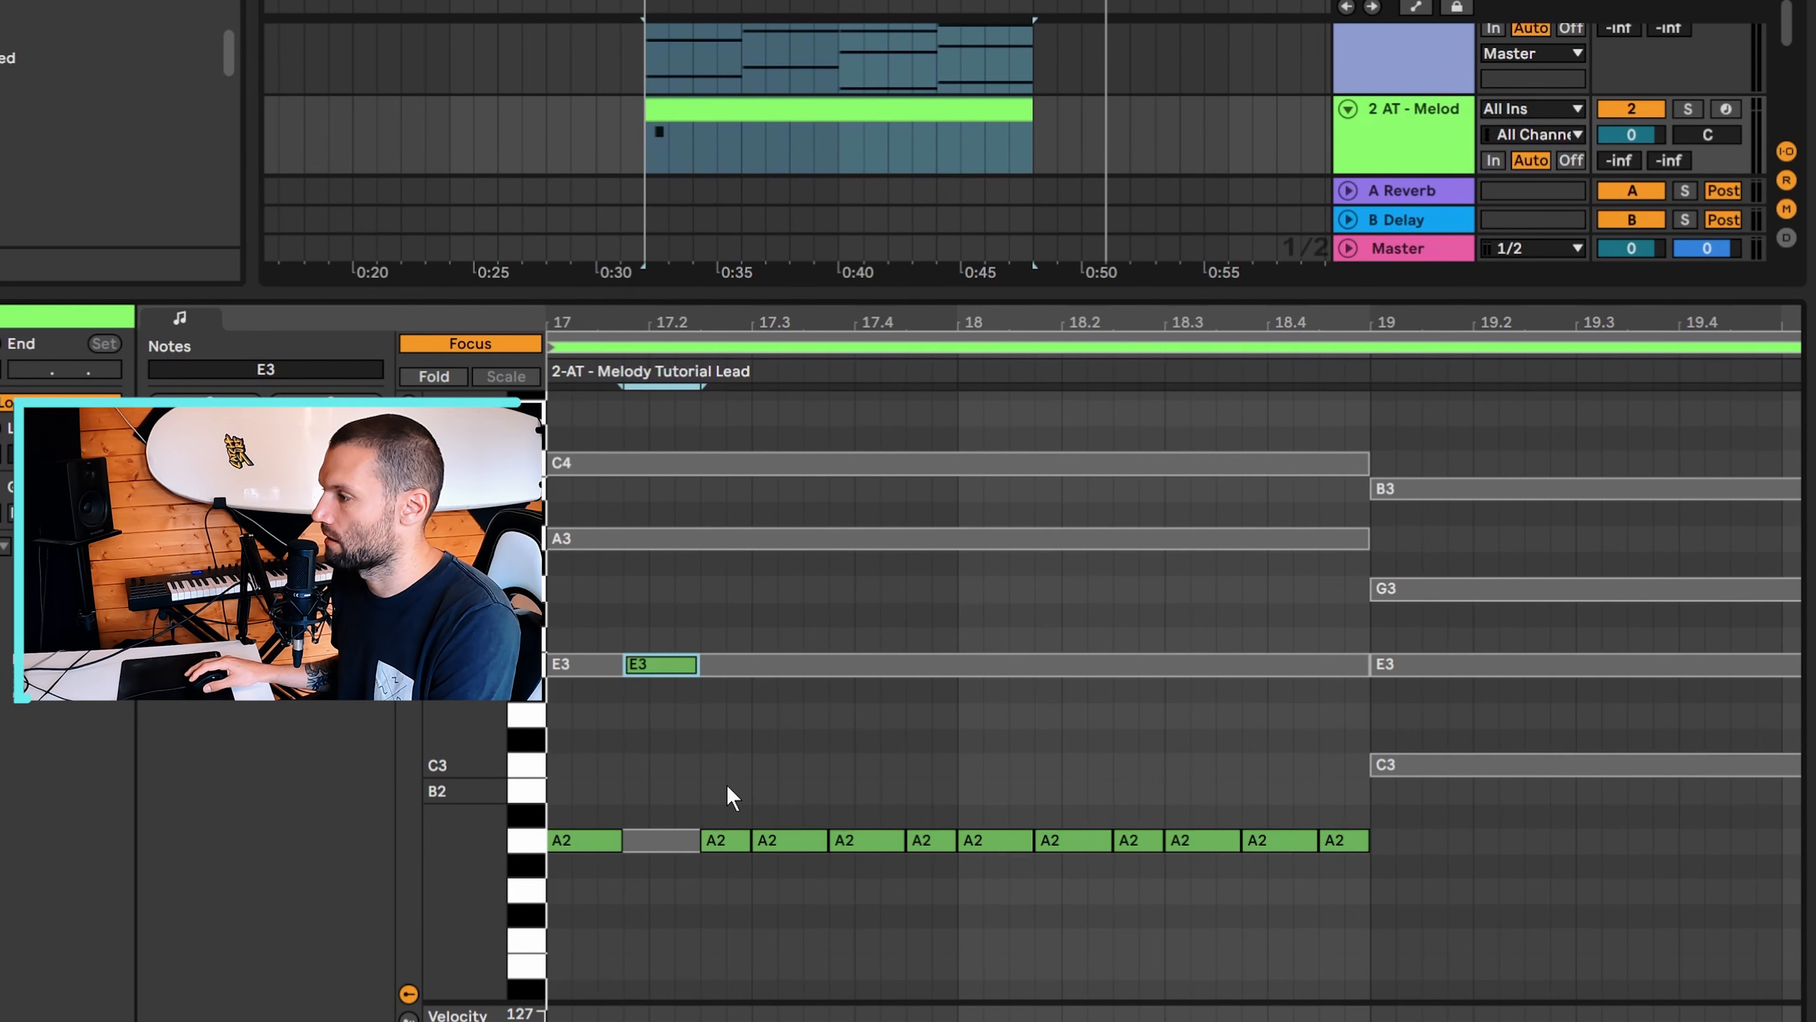
Raise the third note of the lead pattern, just before 17.3, one octave to A3
{"action": "left_click", "coordinate": [726, 840]}
{"action": "key", "text": "Up"}
{"action": "key", "text": "Up"}
{"action": "key", "text": "Up"}
{"action": "key", "text": "Up"}
{"action": "key", "text": "Up"}
{"action": "key", "text": "Up"}
{"action": "key", "text": "Up"}
{"action": "key", "text": "Up"}
{"action": "key", "text": "Up"}
{"action": "key", "text": "Up"}
{"action": "key", "text": "Up"}
{"action": "key", "text": "Up"}
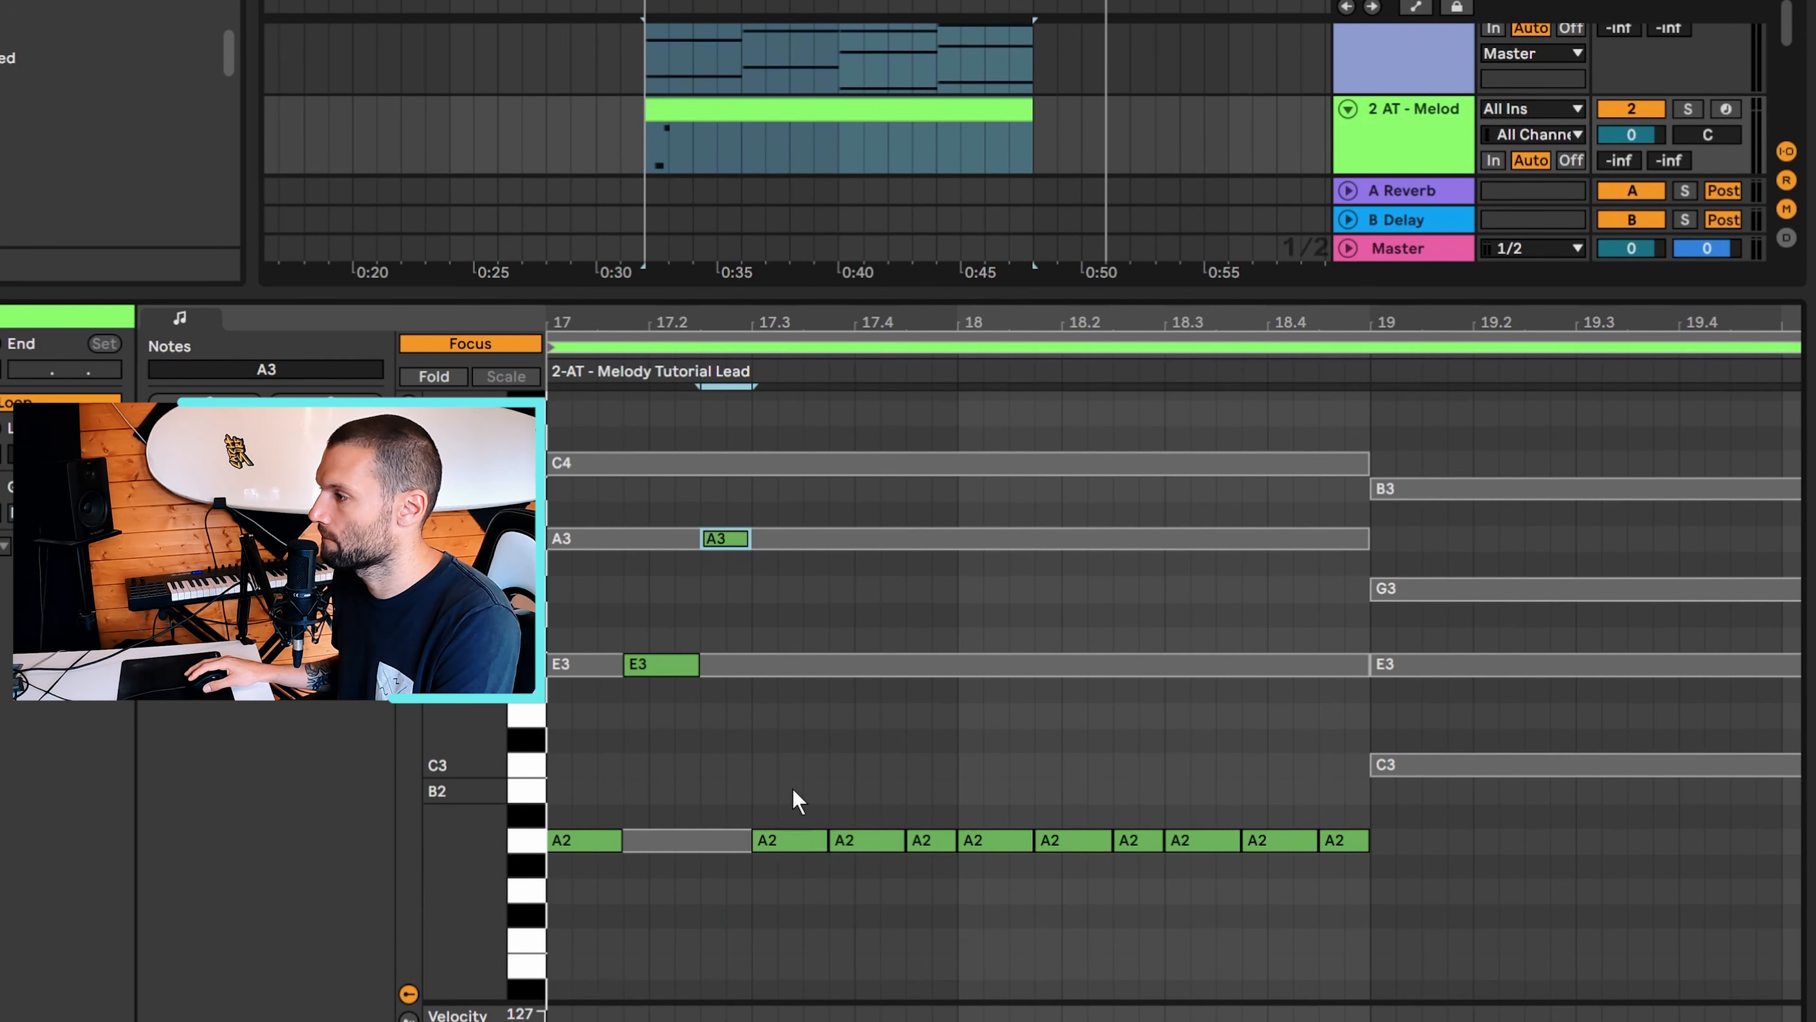
Raise the fourth note of the lead pattern, starting at 17.3, to E3
{"action": "left_click", "coordinate": [790, 840]}
{"action": "key", "text": "Up"}
{"action": "key", "text": "Up"}
{"action": "key", "text": "Up"}
{"action": "key", "text": "Up"}
{"action": "key", "text": "Up"}
{"action": "key", "text": "Up"}
{"action": "key", "text": "Up"}
Raise the fifth note of the lead pattern, just before 17.4, one octave to A3
{"action": "left_click", "coordinate": [861, 840]}
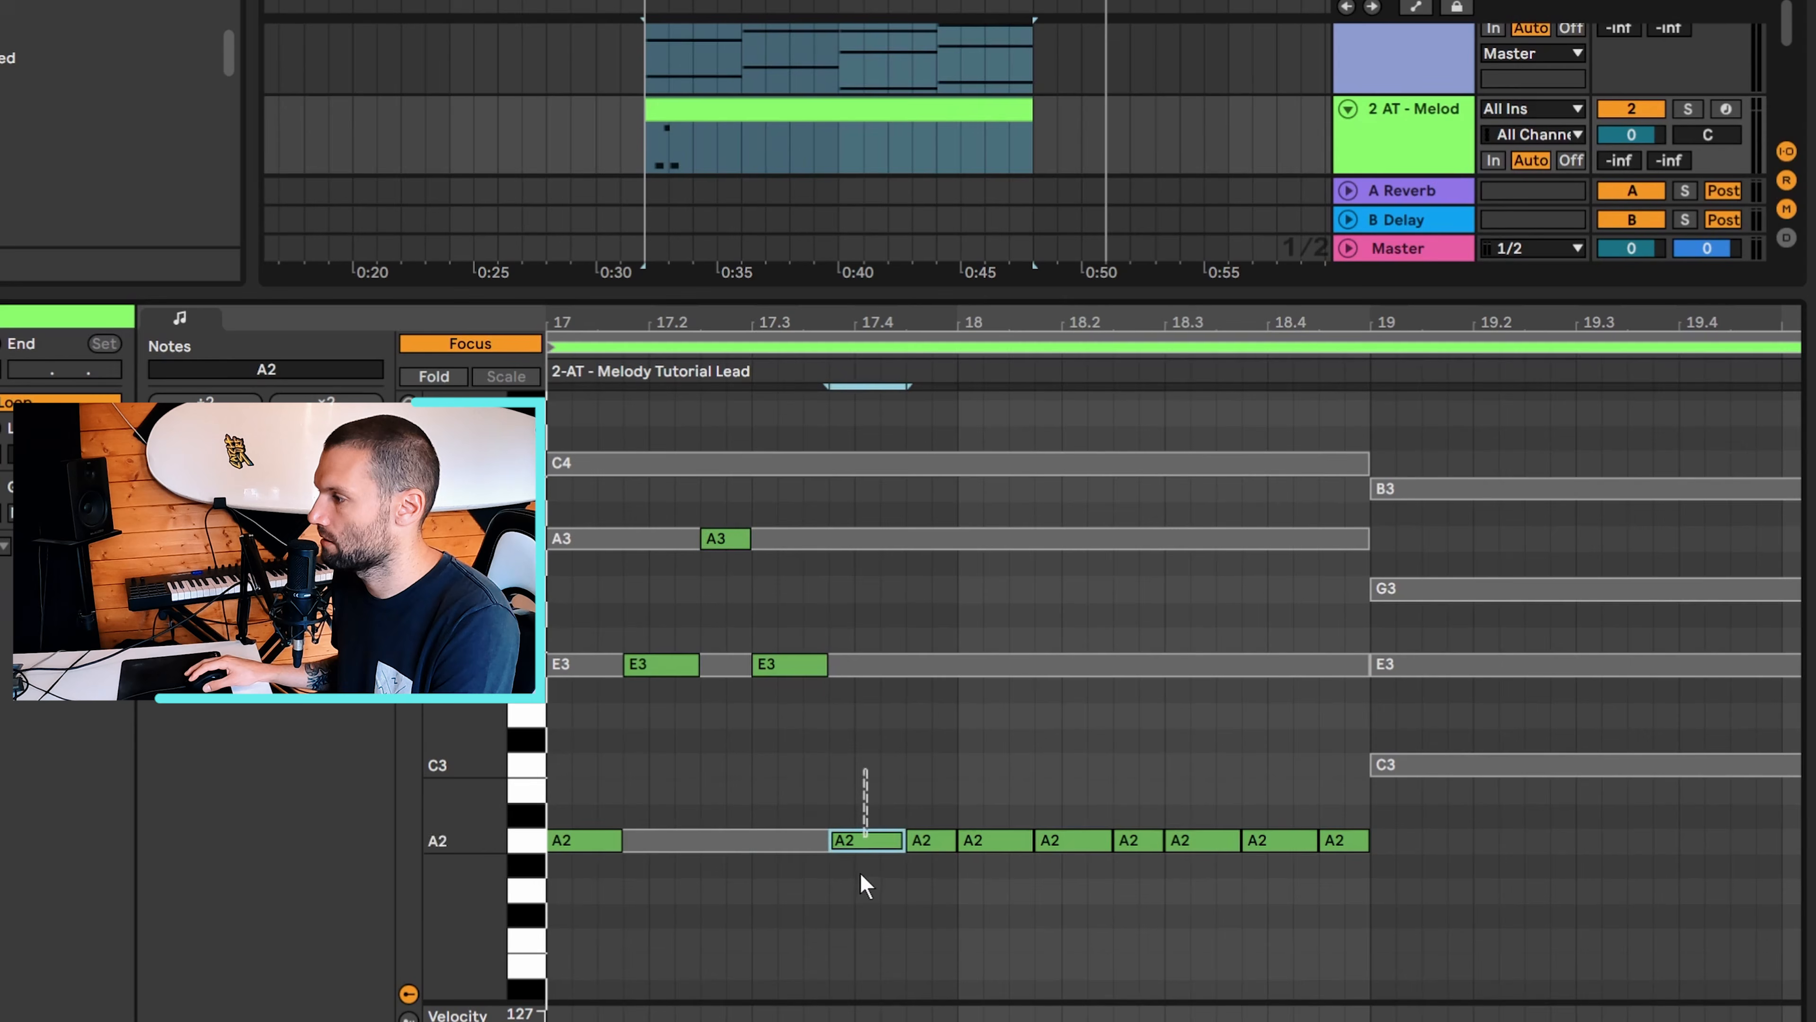
{"action": "key", "text": "Up"}
{"action": "key", "text": "Up"}
{"action": "key", "text": "Up"}
{"action": "key", "text": "Up"}
{"action": "key", "text": "Up"}
{"action": "key", "text": "Up"}
{"action": "key", "text": "Up"}
{"action": "key", "text": "Up"}
{"action": "key", "text": "Up"}
{"action": "key", "text": "Up"}
{"action": "key", "text": "Up"}
{"action": "key", "text": "Up"}
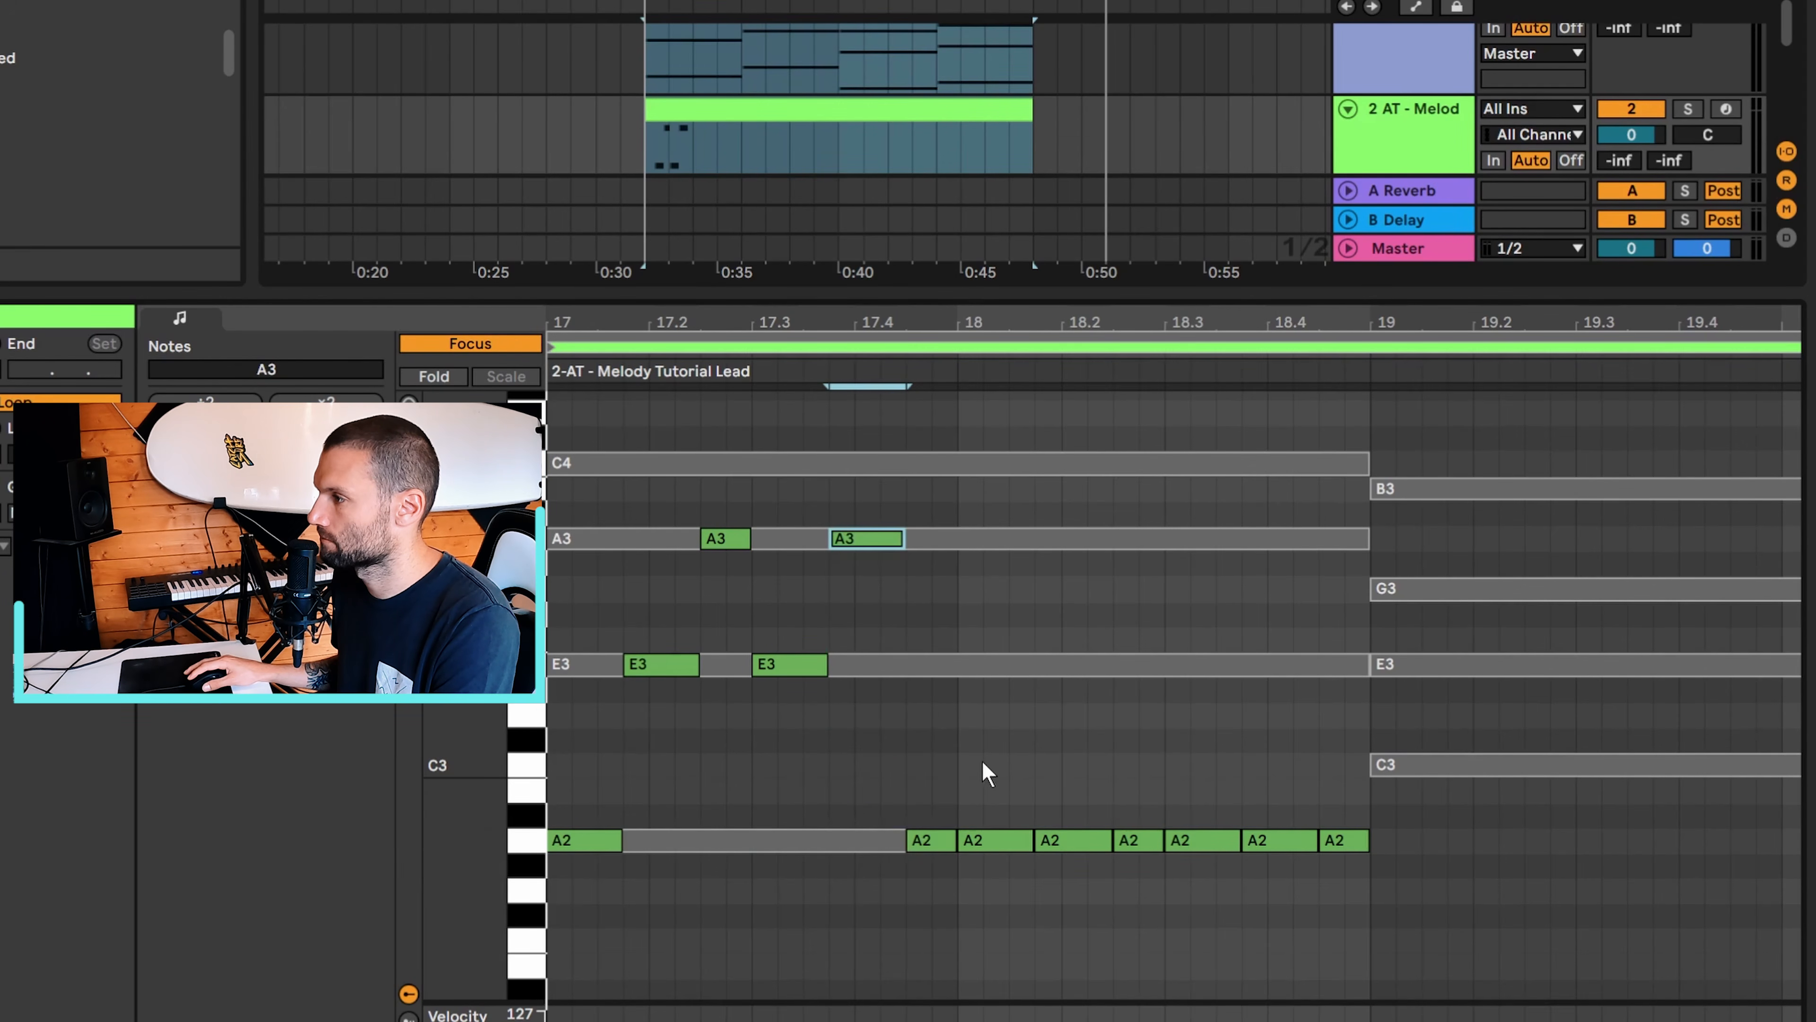
Raise the last note of bar 17 in the lead clip to C4 and play back the melody
{"action": "left_click_drag", "start_coordinate": [970, 765], "coordinate": [932, 870]}
{"action": "key", "text": "Up"}
{"action": "key", "text": "Up"}
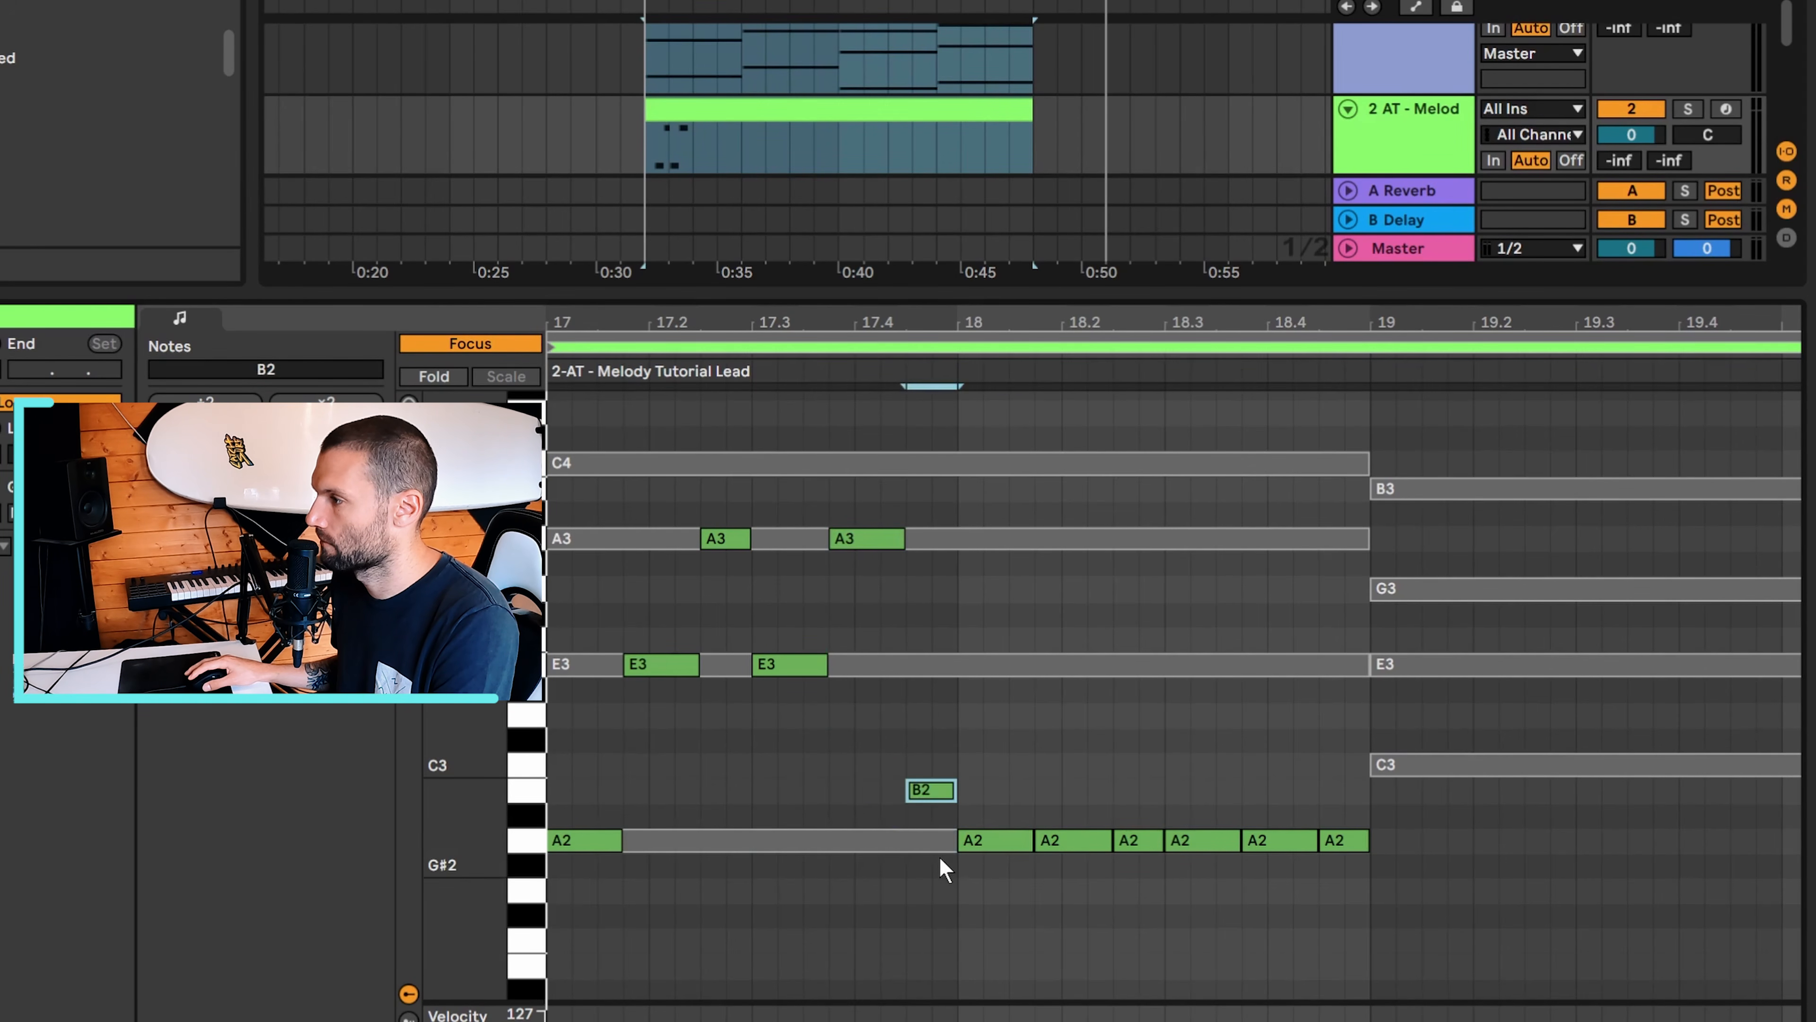
{"action": "key", "text": "Up"}
{"action": "key", "text": "Up"}
{"action": "key", "text": "Up"}
{"action": "key", "text": "Up"}
{"action": "key", "text": "Up"}
{"action": "key", "text": "Up"}
{"action": "key", "text": "Up"}
{"action": "key", "text": "Up"}
{"action": "key", "text": "Up"}
{"action": "key", "text": "Up"}
{"action": "key", "text": "Up"}
{"action": "key", "text": "Up"}
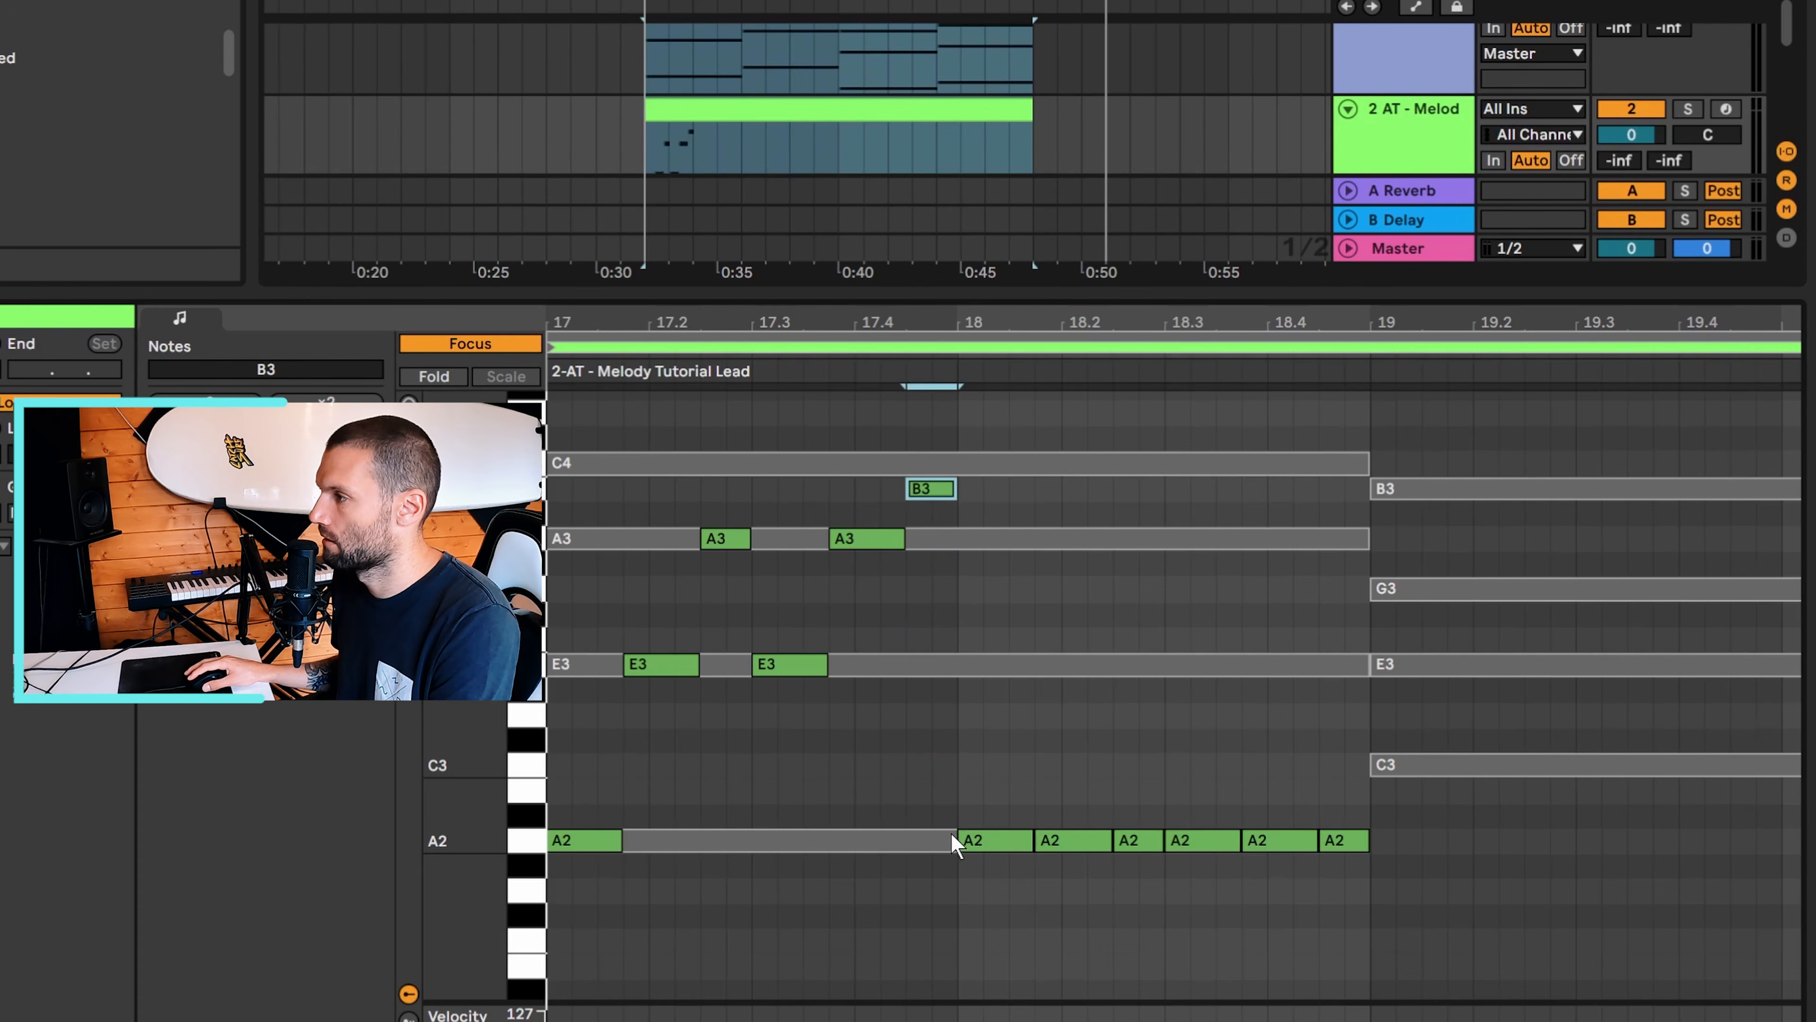
{"action": "key", "text": "Up"}
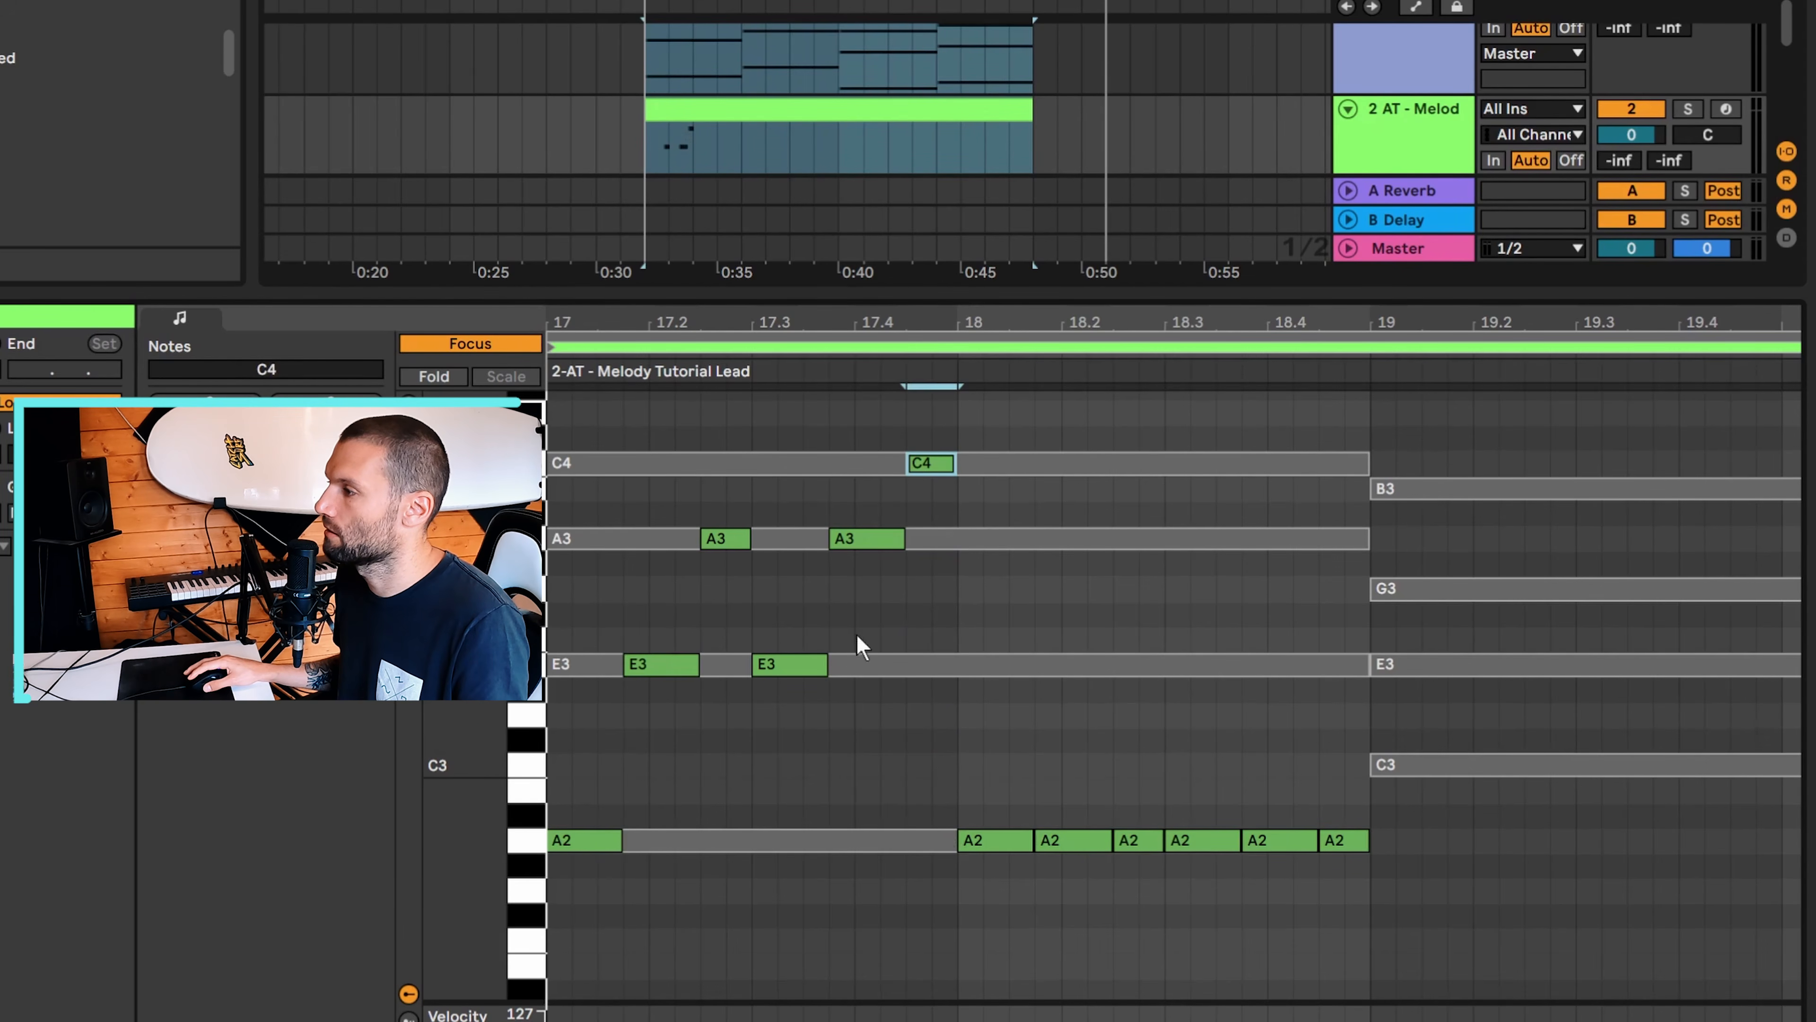
{"action": "key", "text": "space"}
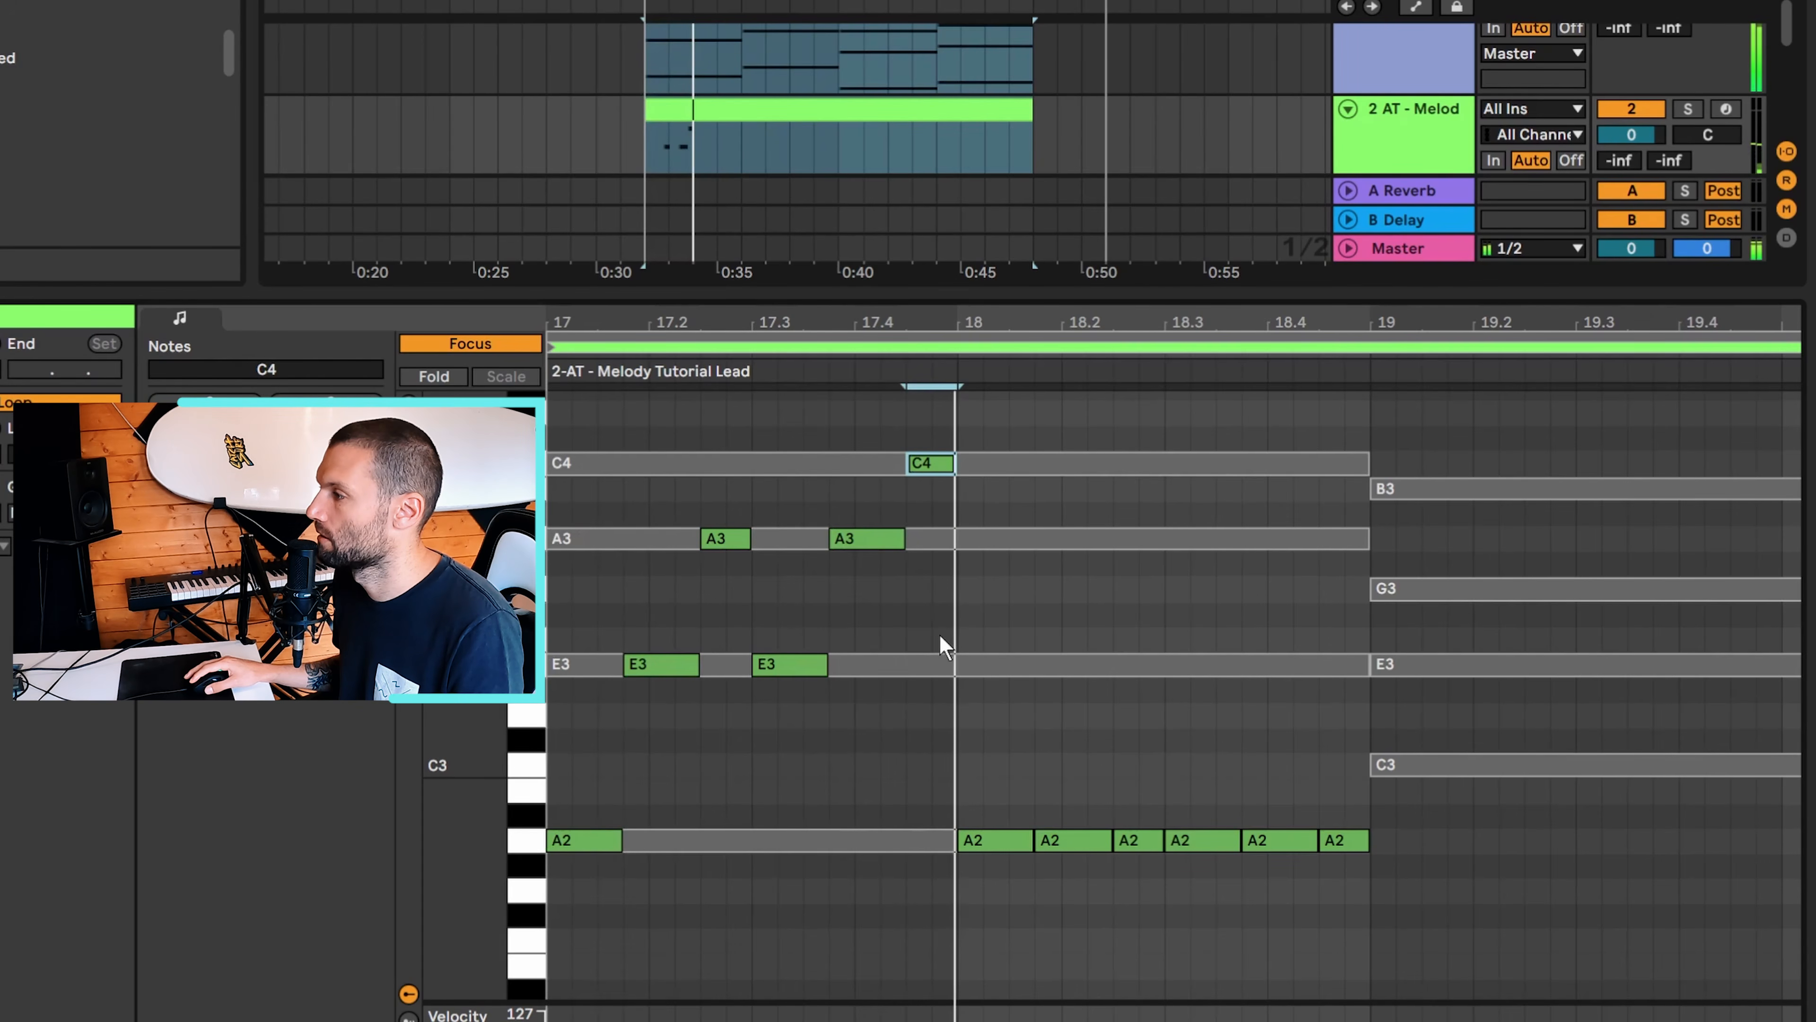
Lower the velocity of all notes in the lead clip while listening to the melody
{"action": "left_click", "coordinate": [803, 762]}
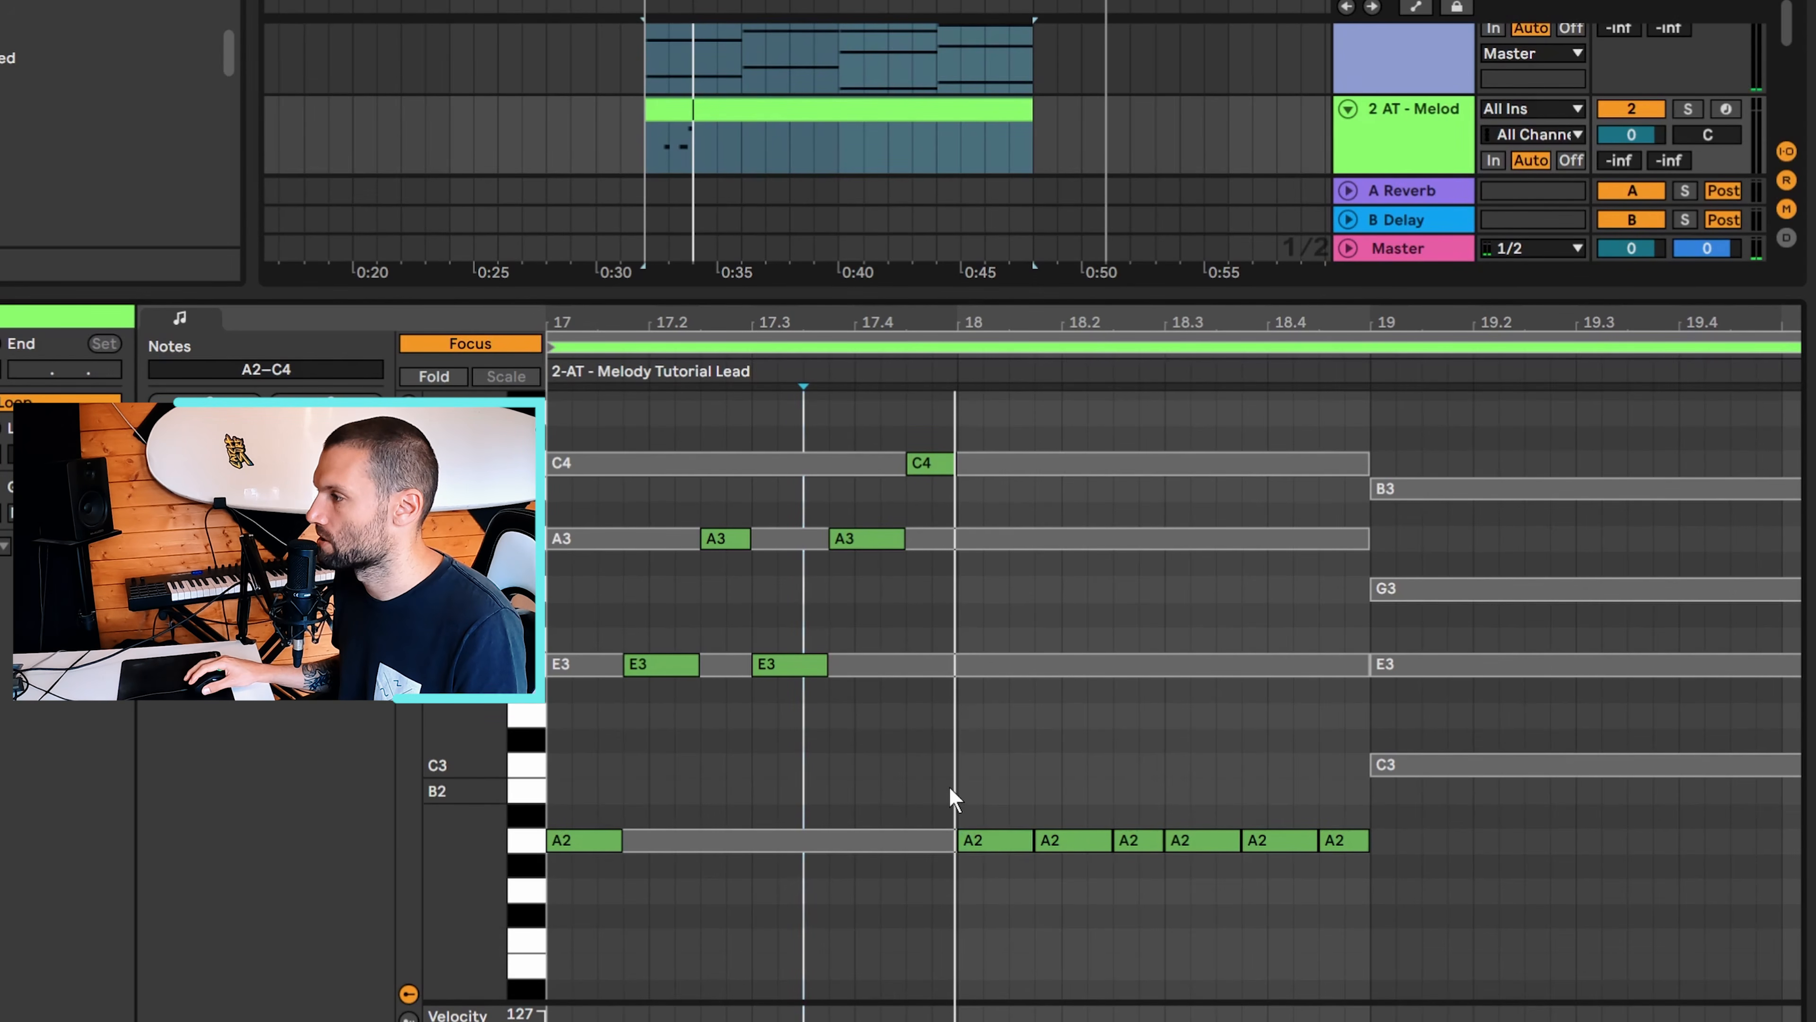
{"action": "key", "text": "ctrl+a"}
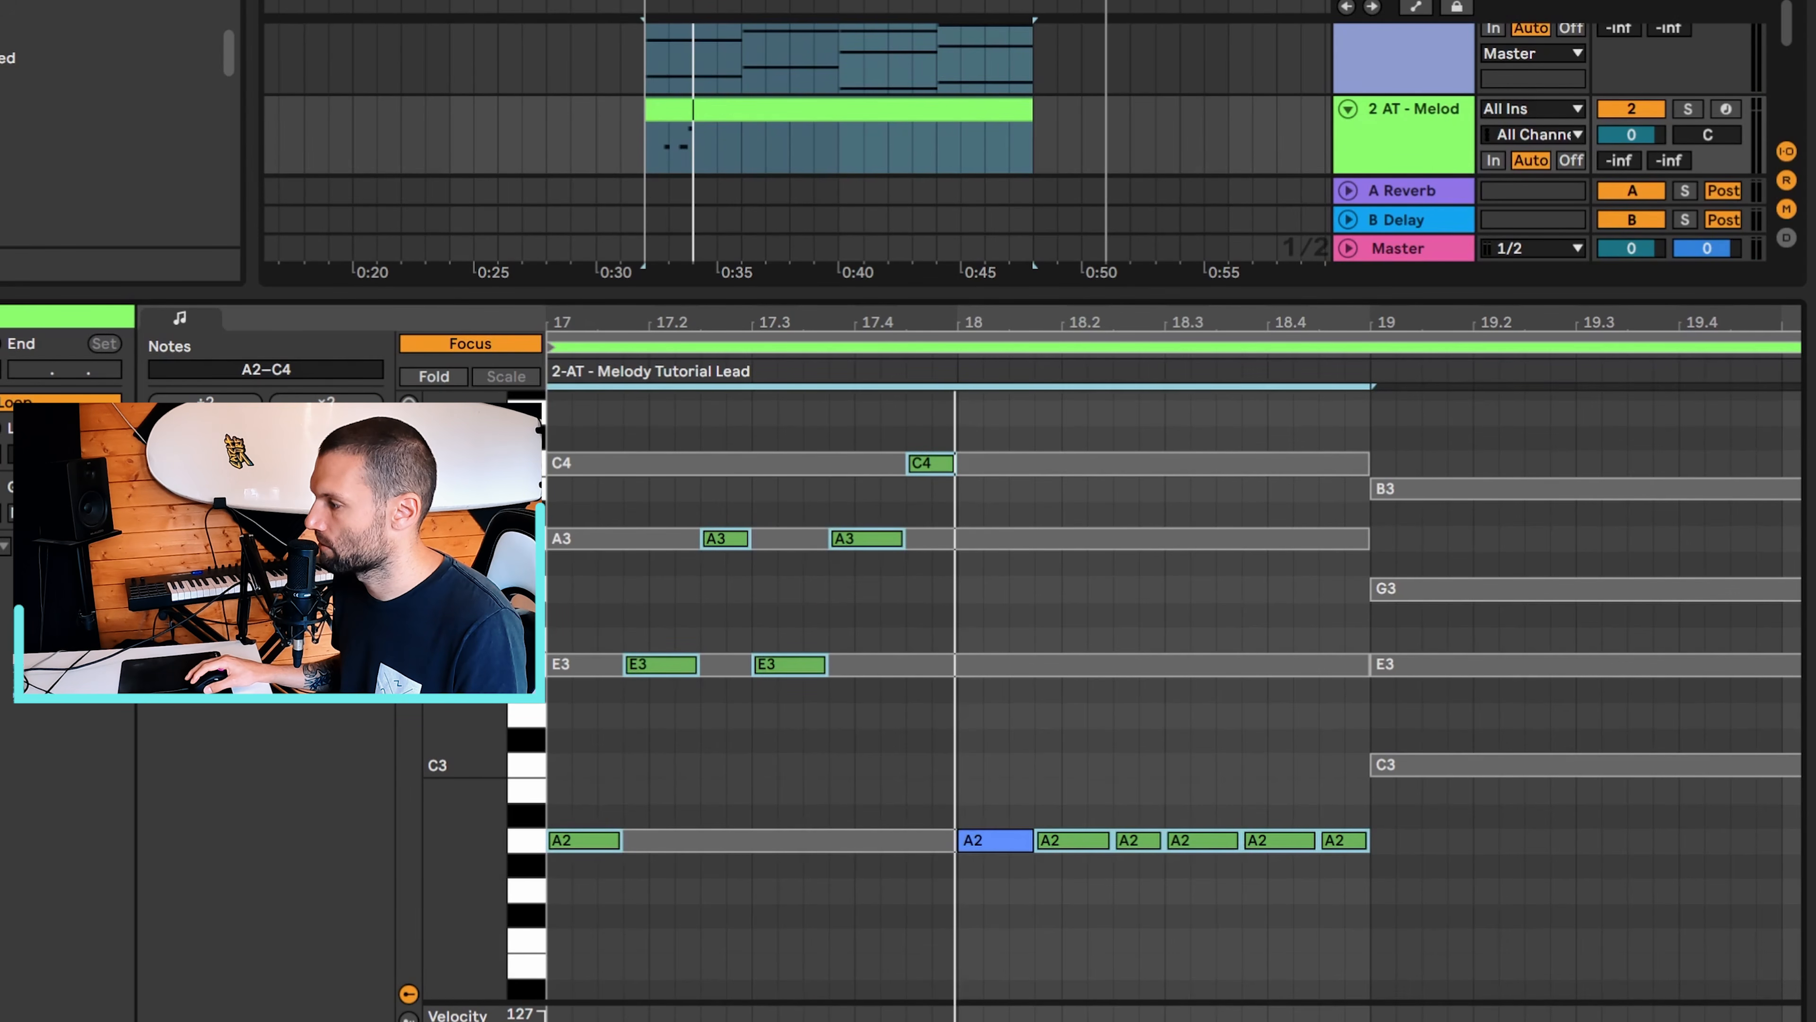
{"action": "left_click_drag", "start_coordinate": [962, 1011], "coordinate": [963, 1015]}
{"action": "left_click", "coordinate": [962, 1014]}
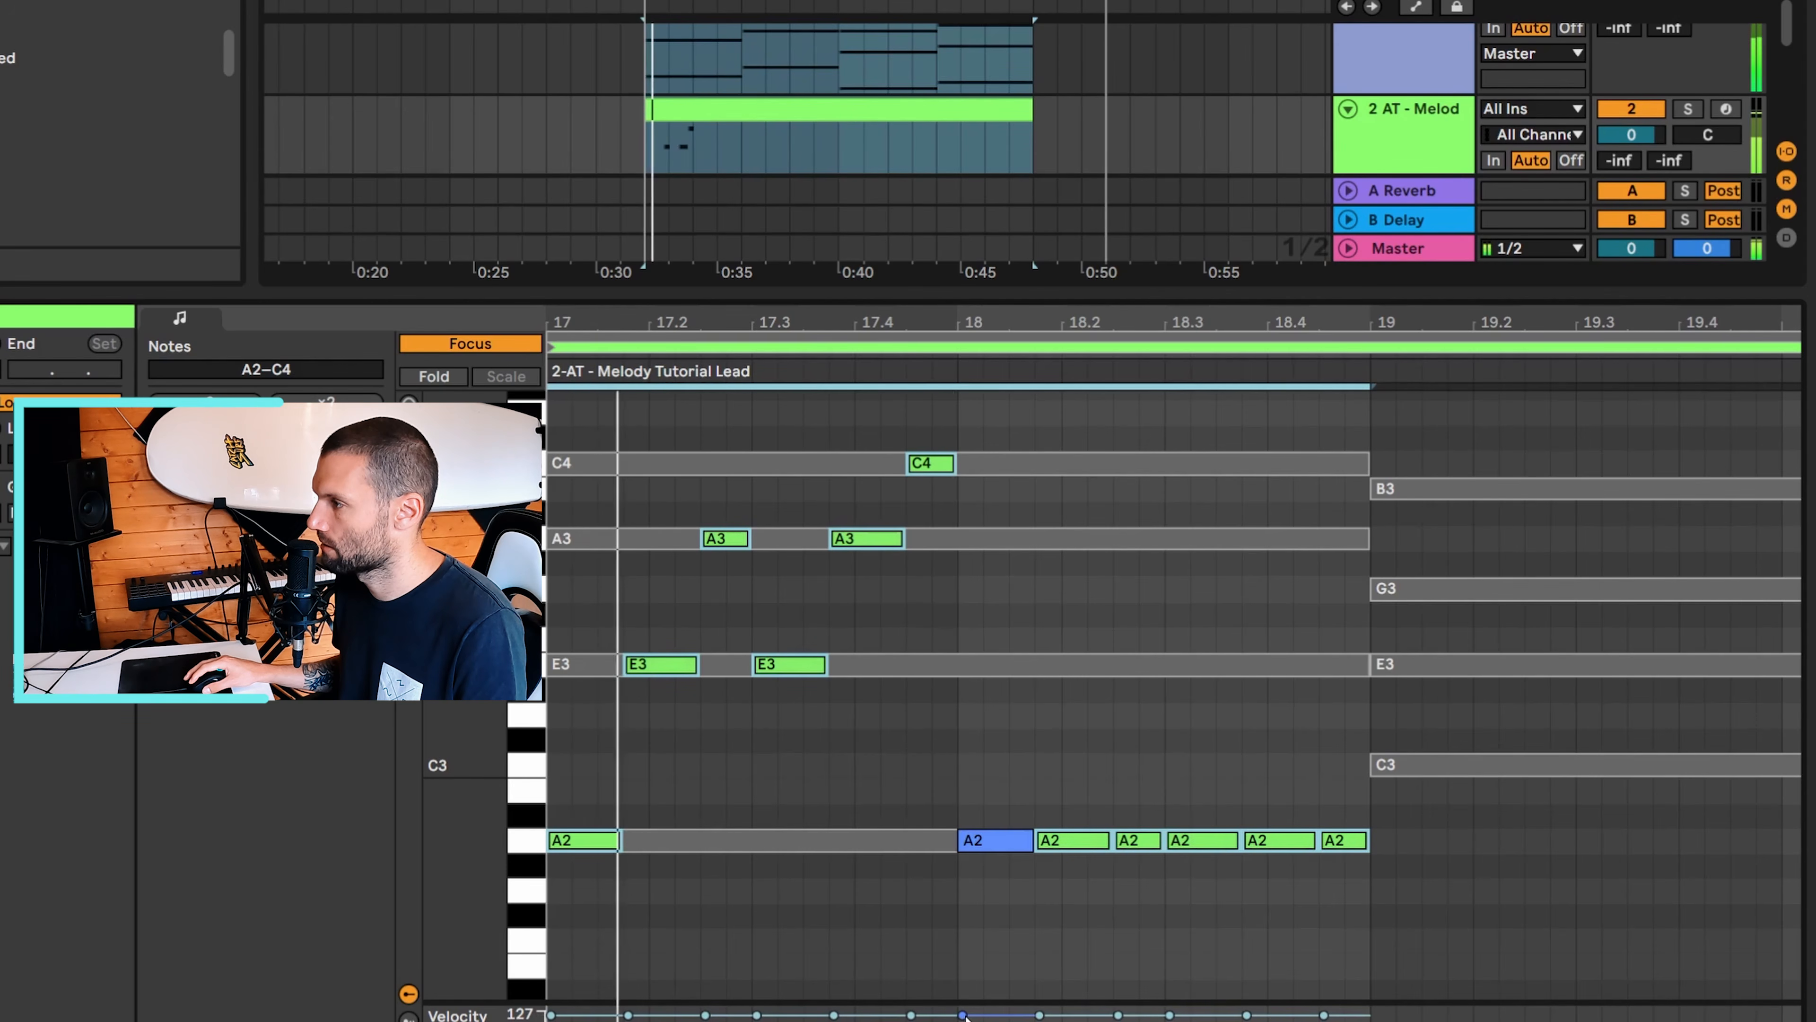
{"action": "left_click", "coordinate": [963, 1016]}
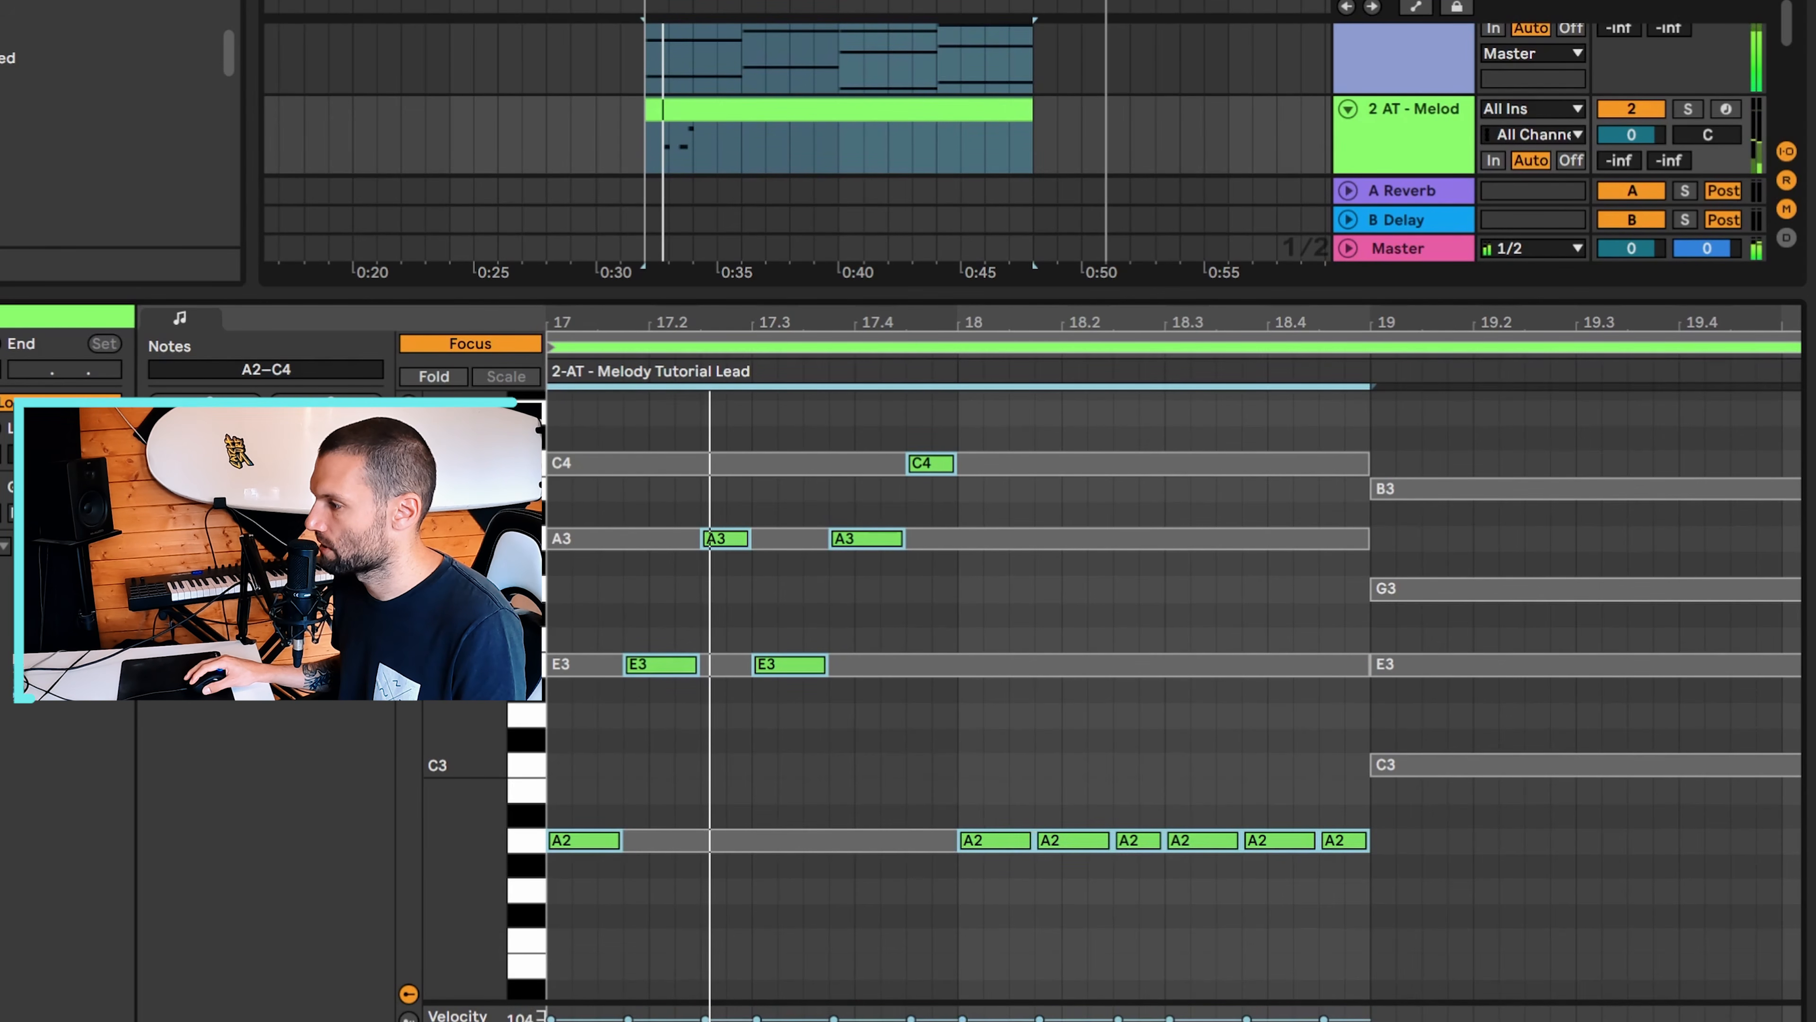
{"action": "left_click", "coordinate": [963, 1016]}
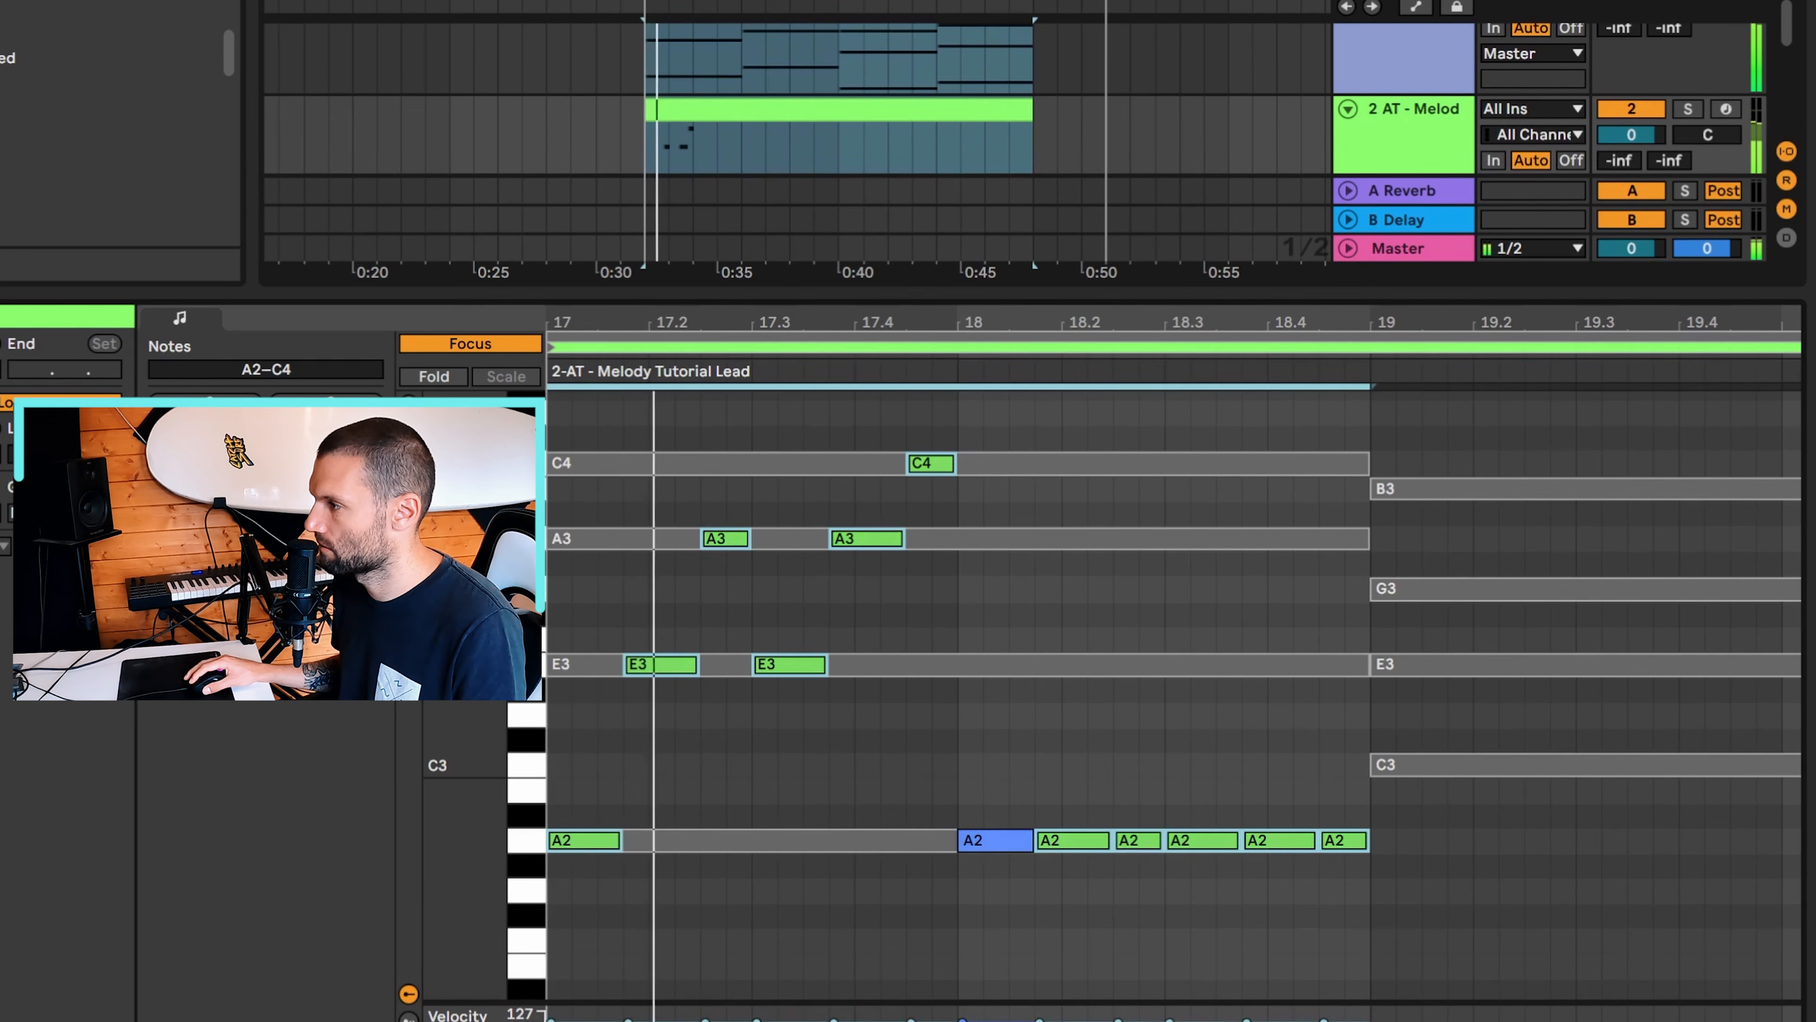
{"action": "left_click", "coordinate": [1053, 941]}
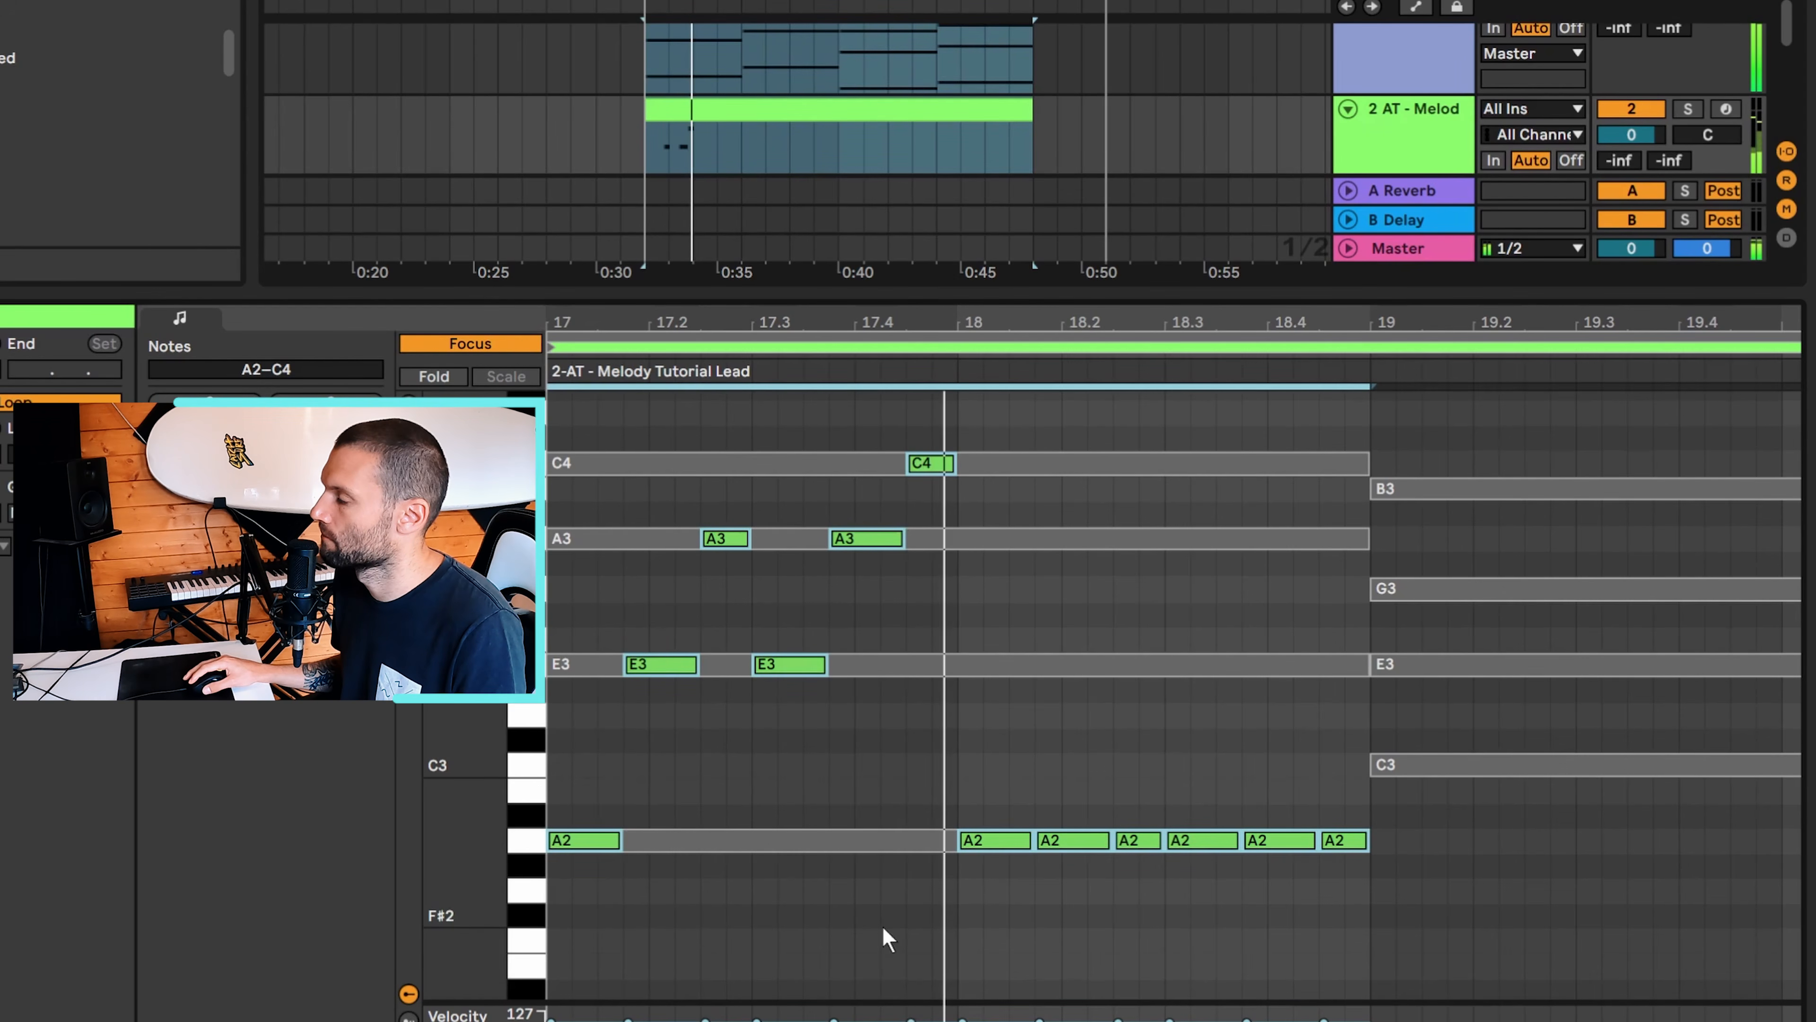
{"action": "left_click", "coordinate": [830, 933]}
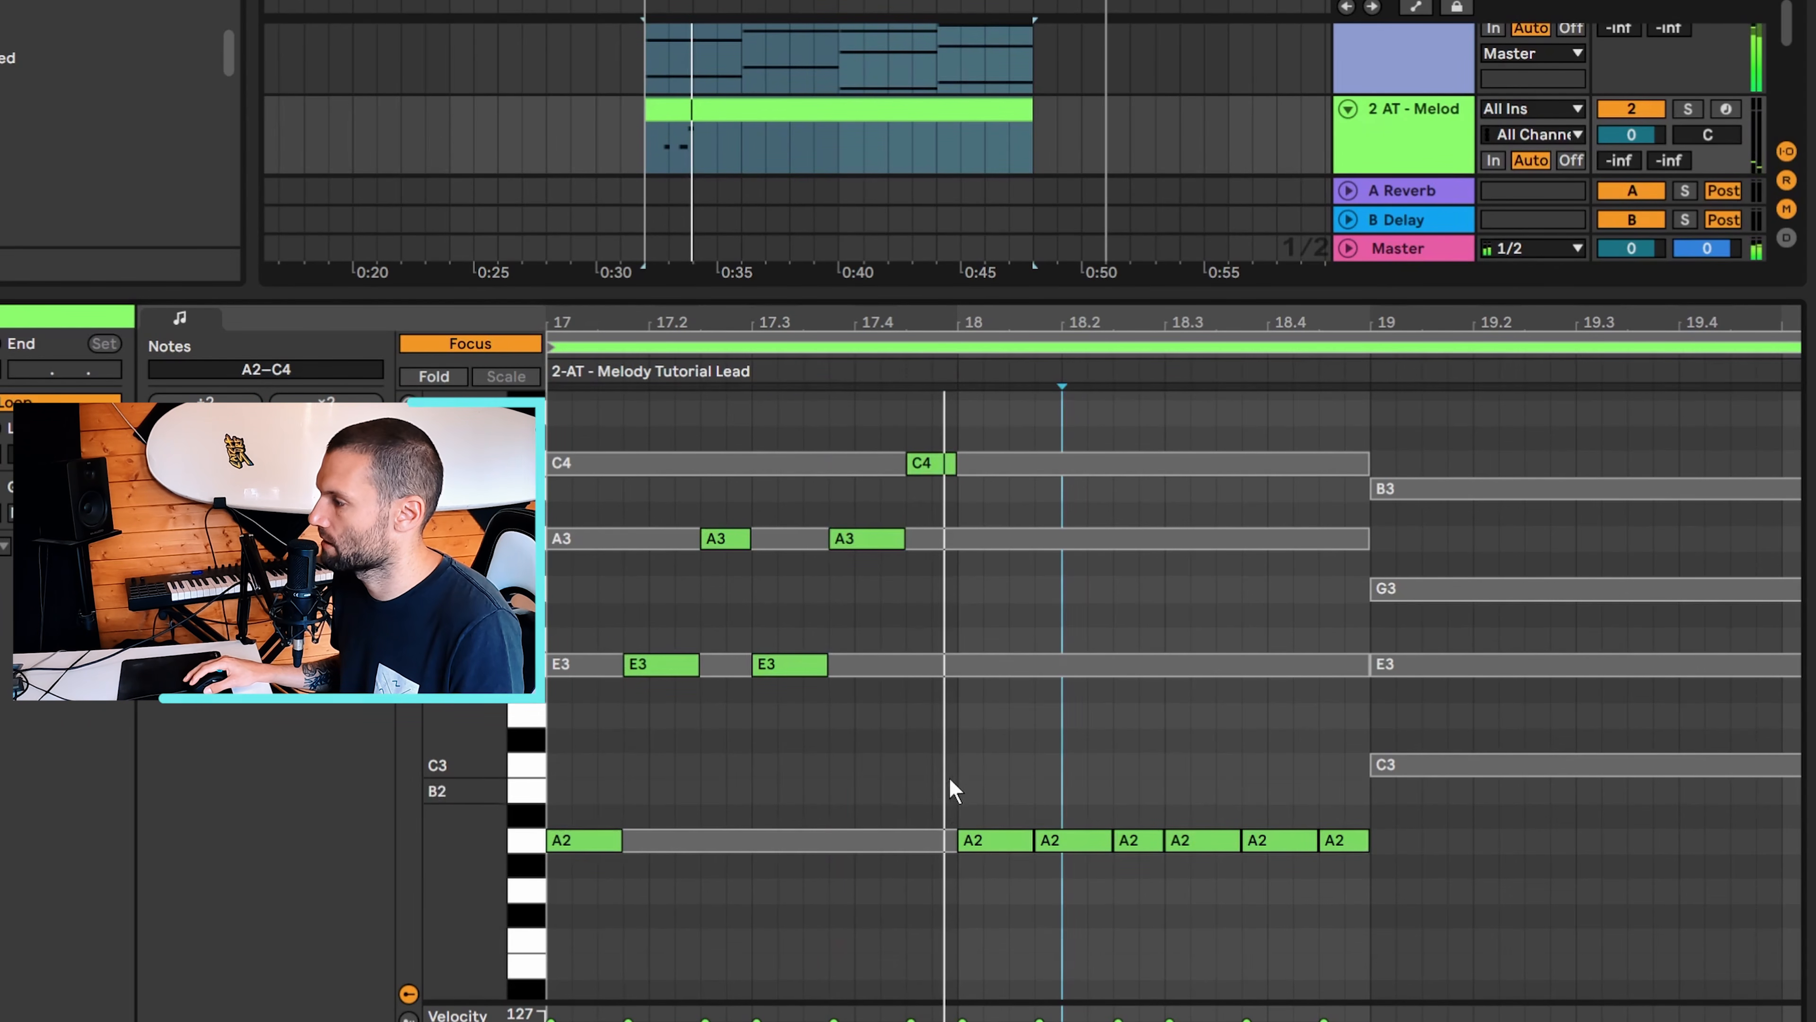
Delete all the A2 notes in bar 18 of the lead clip
{"action": "left_click_drag", "start_coordinate": [979, 773], "coordinate": [1015, 898]}
{"action": "left_click", "coordinate": [1052, 842]}
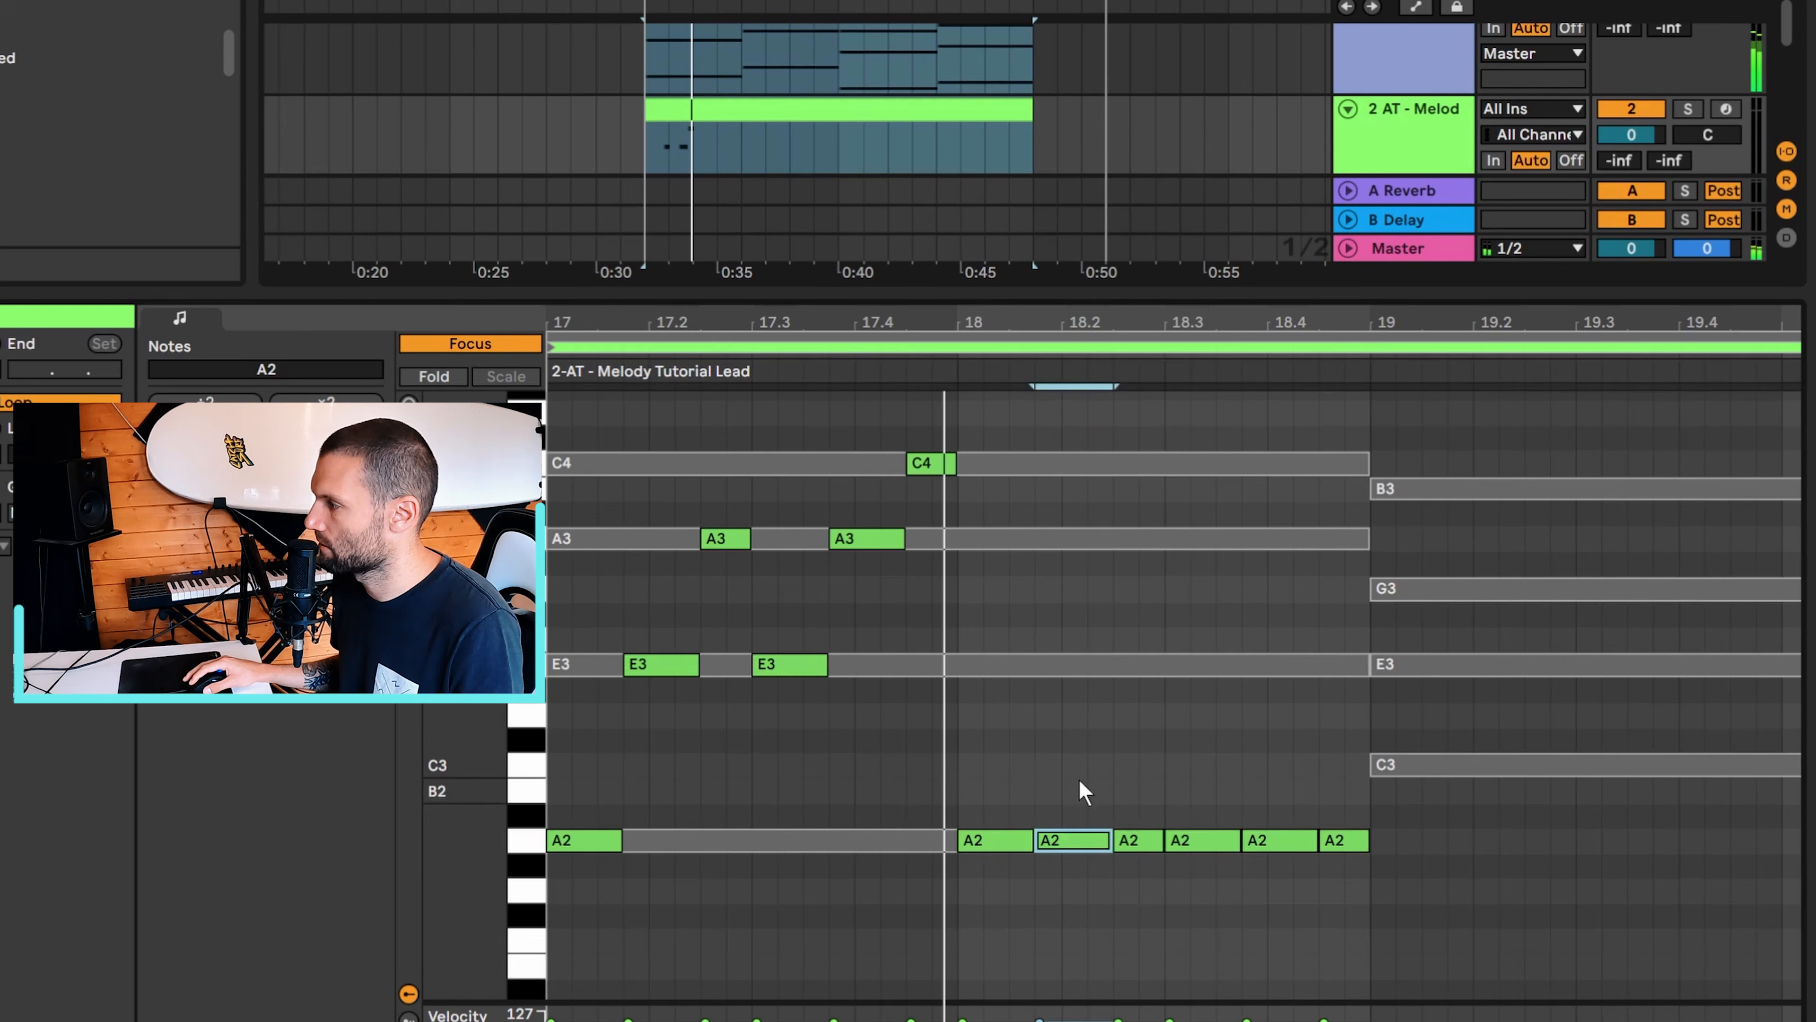
{"action": "left_click_drag", "start_coordinate": [571, 433], "coordinate": [919, 943]}
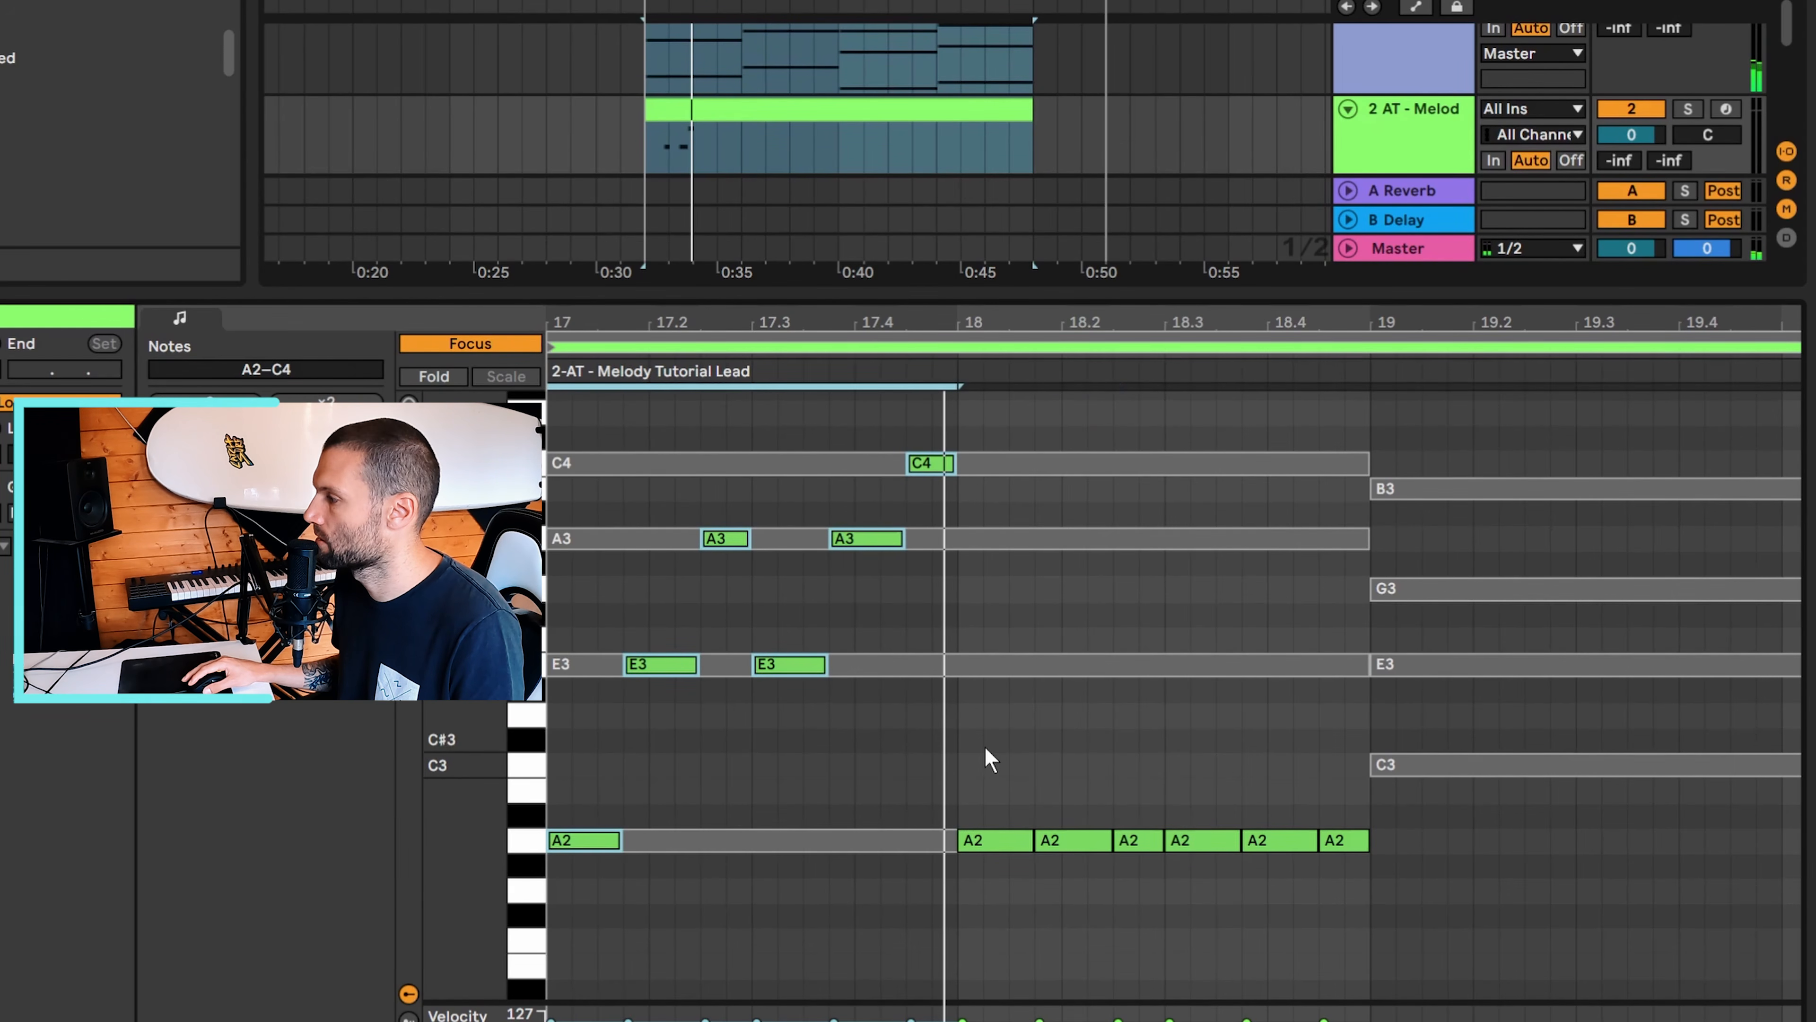
{"action": "left_click_drag", "start_coordinate": [985, 747], "coordinate": [1334, 927]}
{"action": "key", "text": "Delete"}
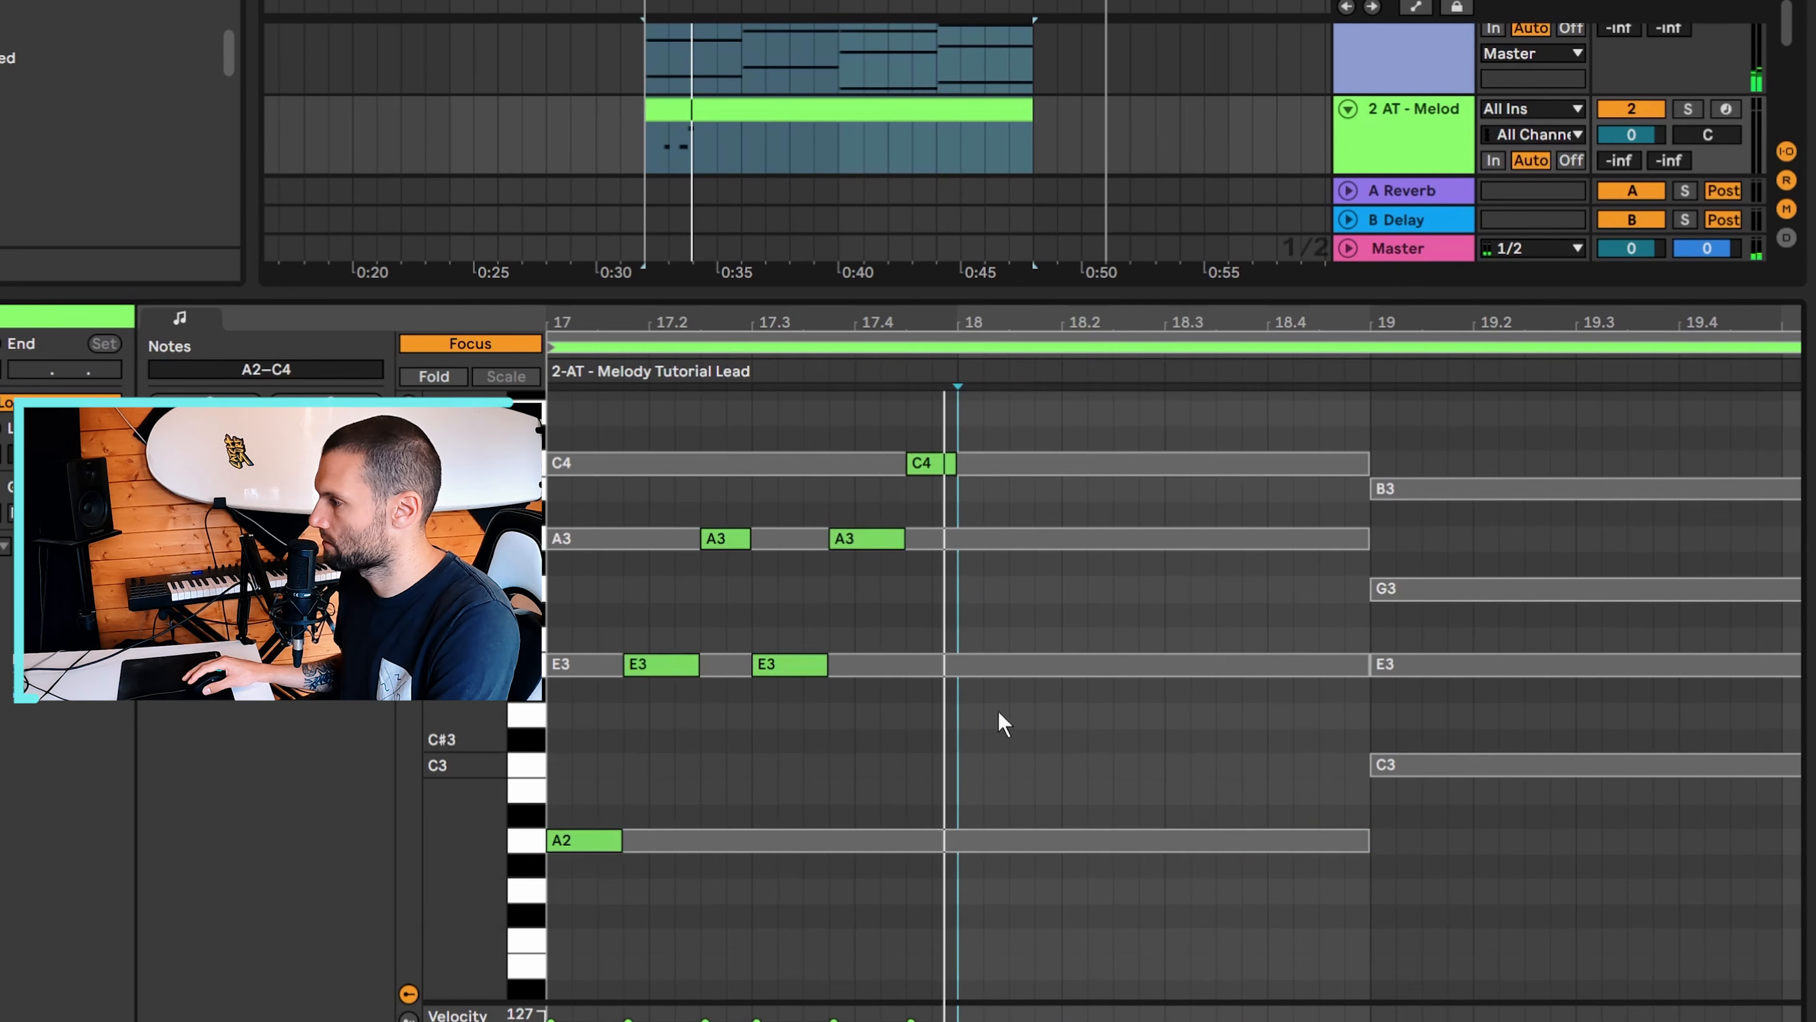
Duplicate the six melody notes of bar 17 into bar 18
{"action": "left_click_drag", "start_coordinate": [560, 419], "coordinate": [731, 594]}
{"action": "left_click_drag", "start_coordinate": [803, 676], "coordinate": [932, 925]}
{"action": "key", "text": "ctrl+d"}
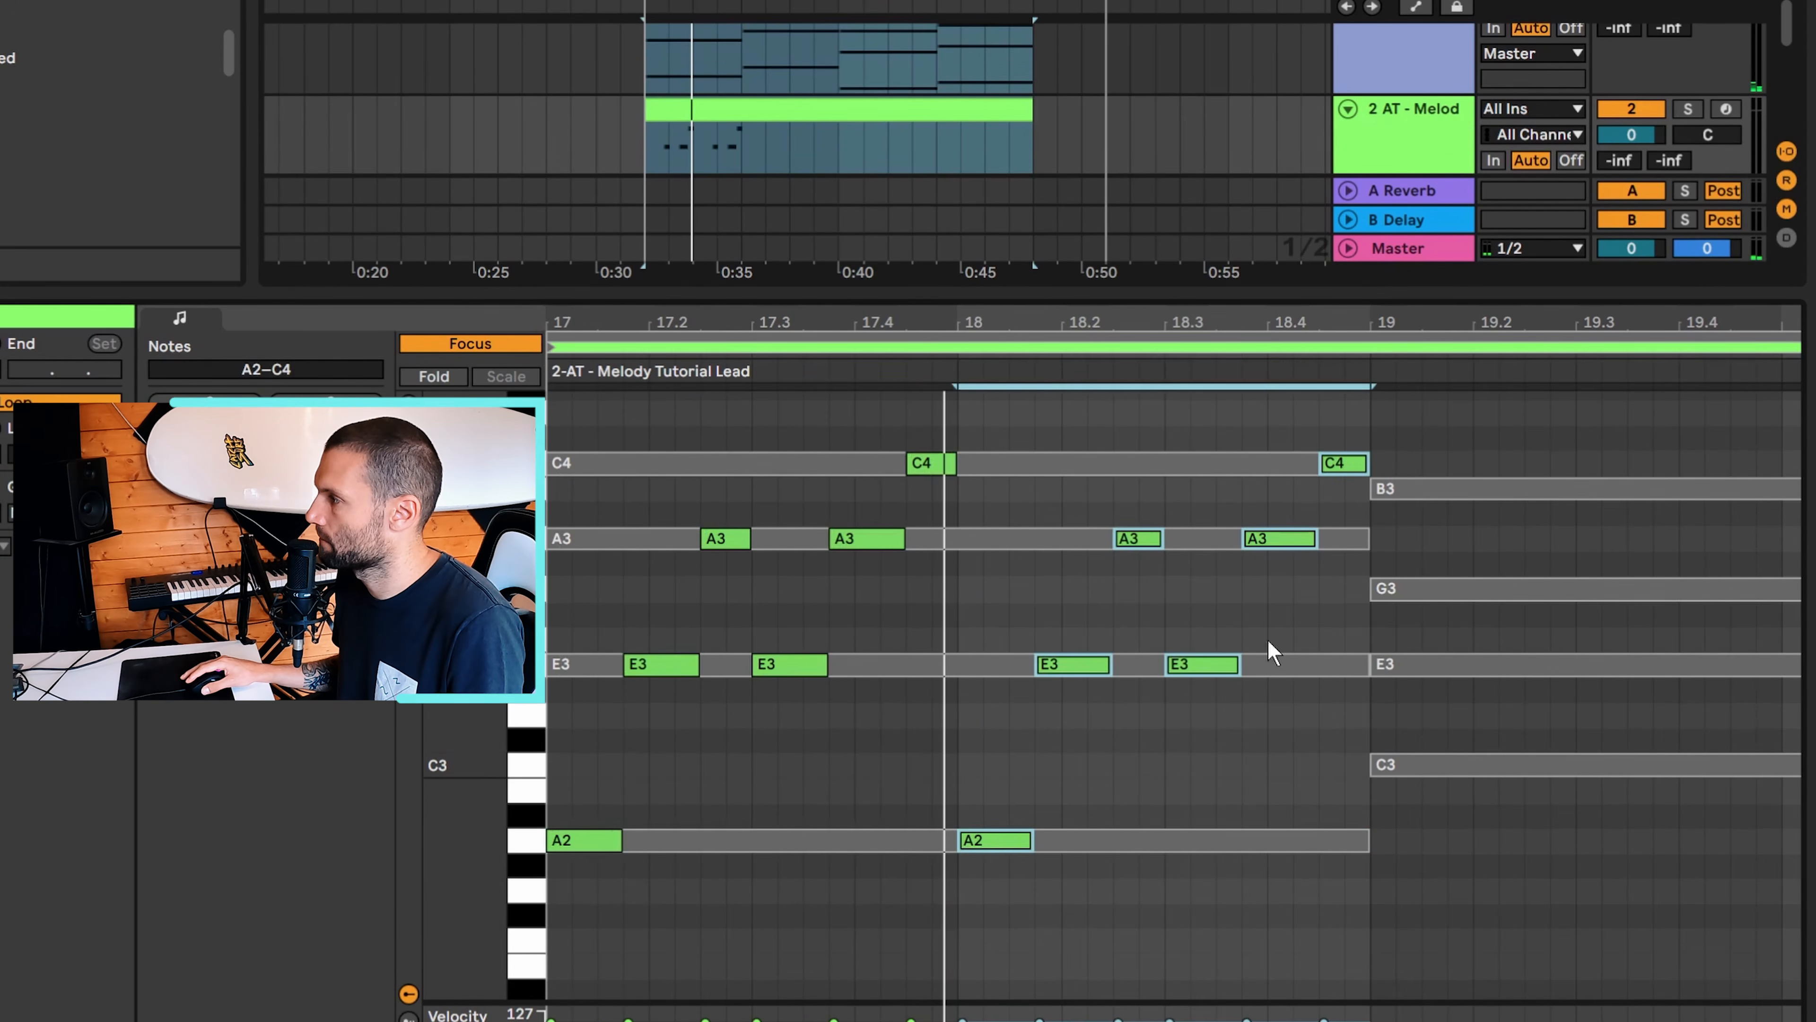
{"action": "left_click", "coordinate": [1245, 630]}
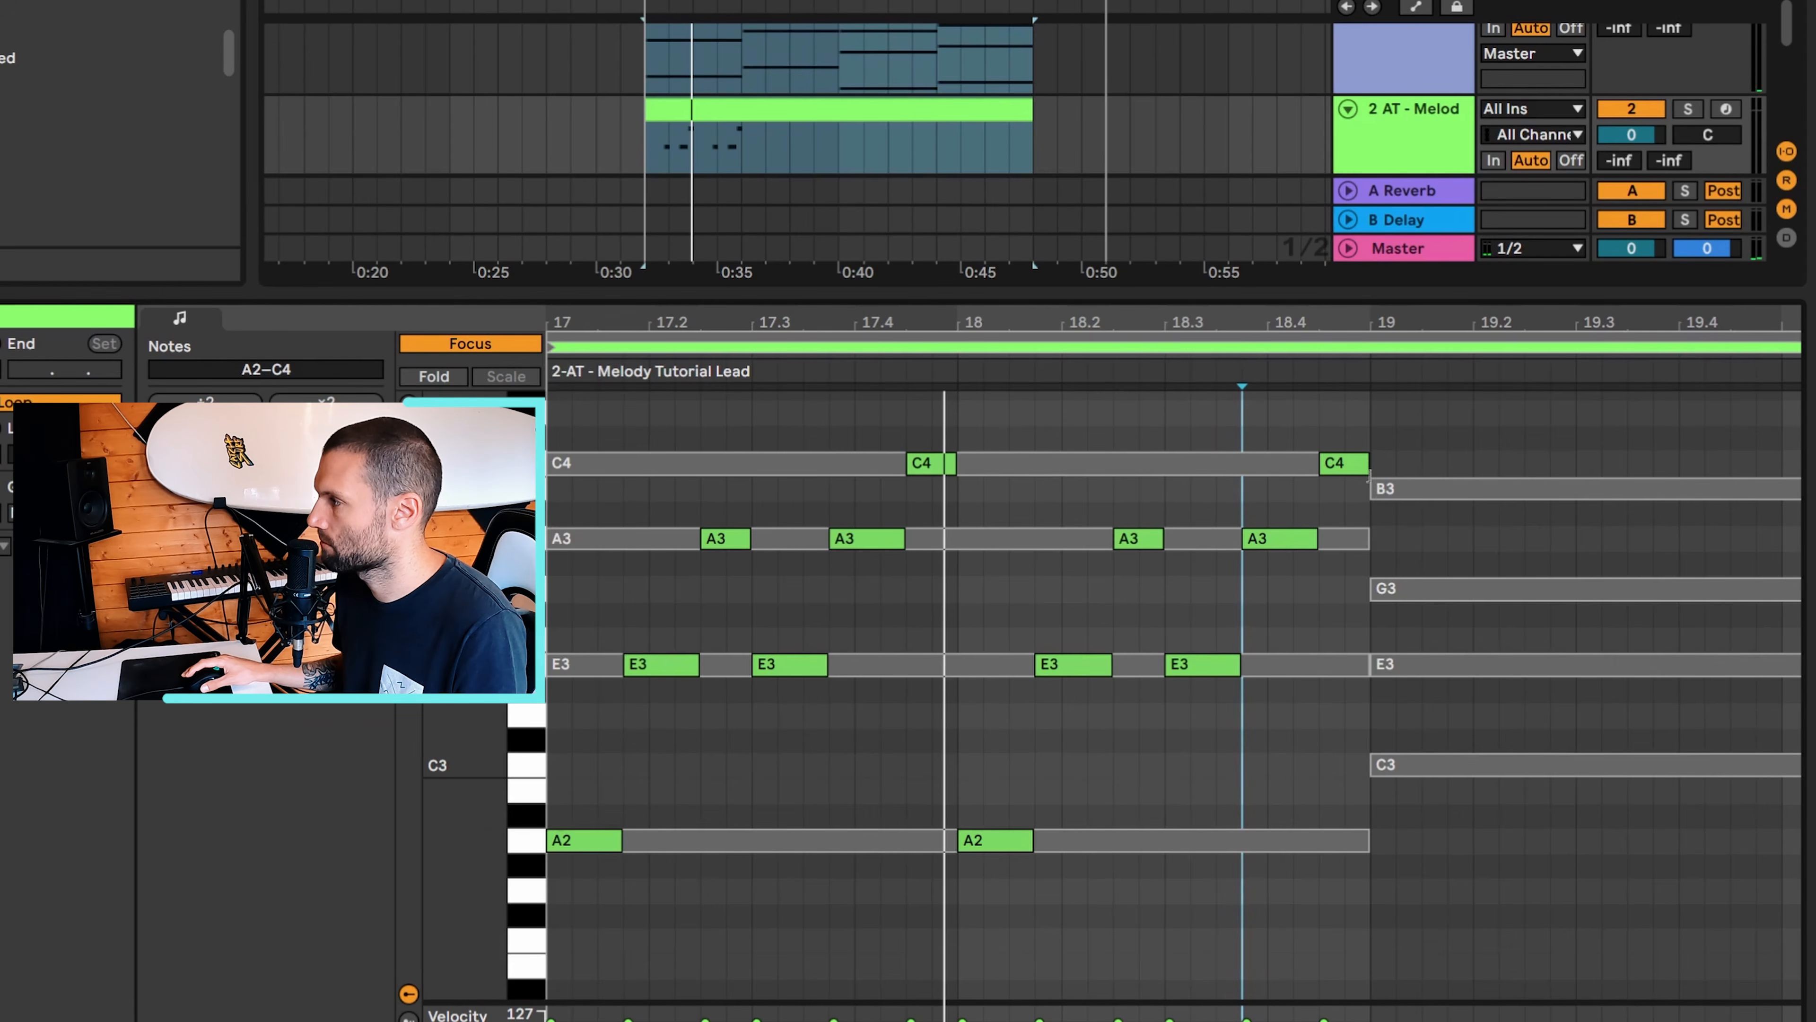
Raise the fifth note of bar 18, just before 18.4, from the A3 row to D4
{"action": "scroll", "coordinate": [1280, 492], "scroll_direction": "up", "scroll_amount": 2}
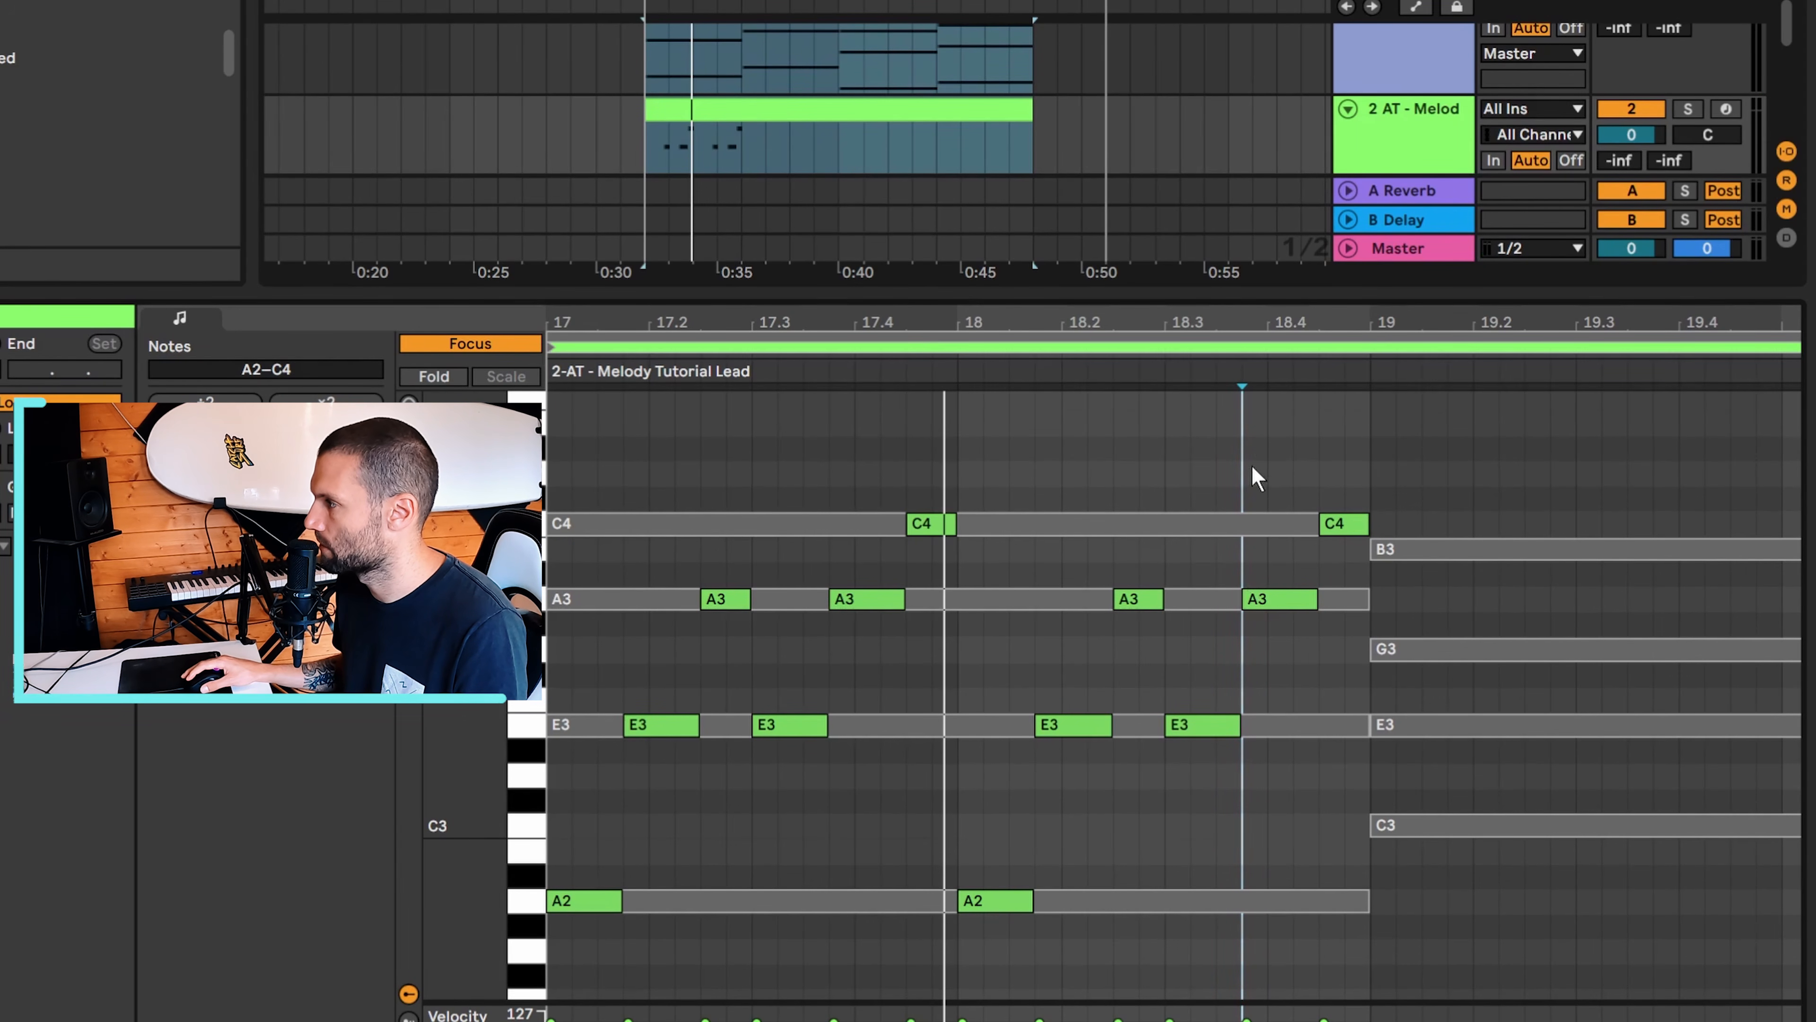
{"action": "left_click", "coordinate": [1257, 596]}
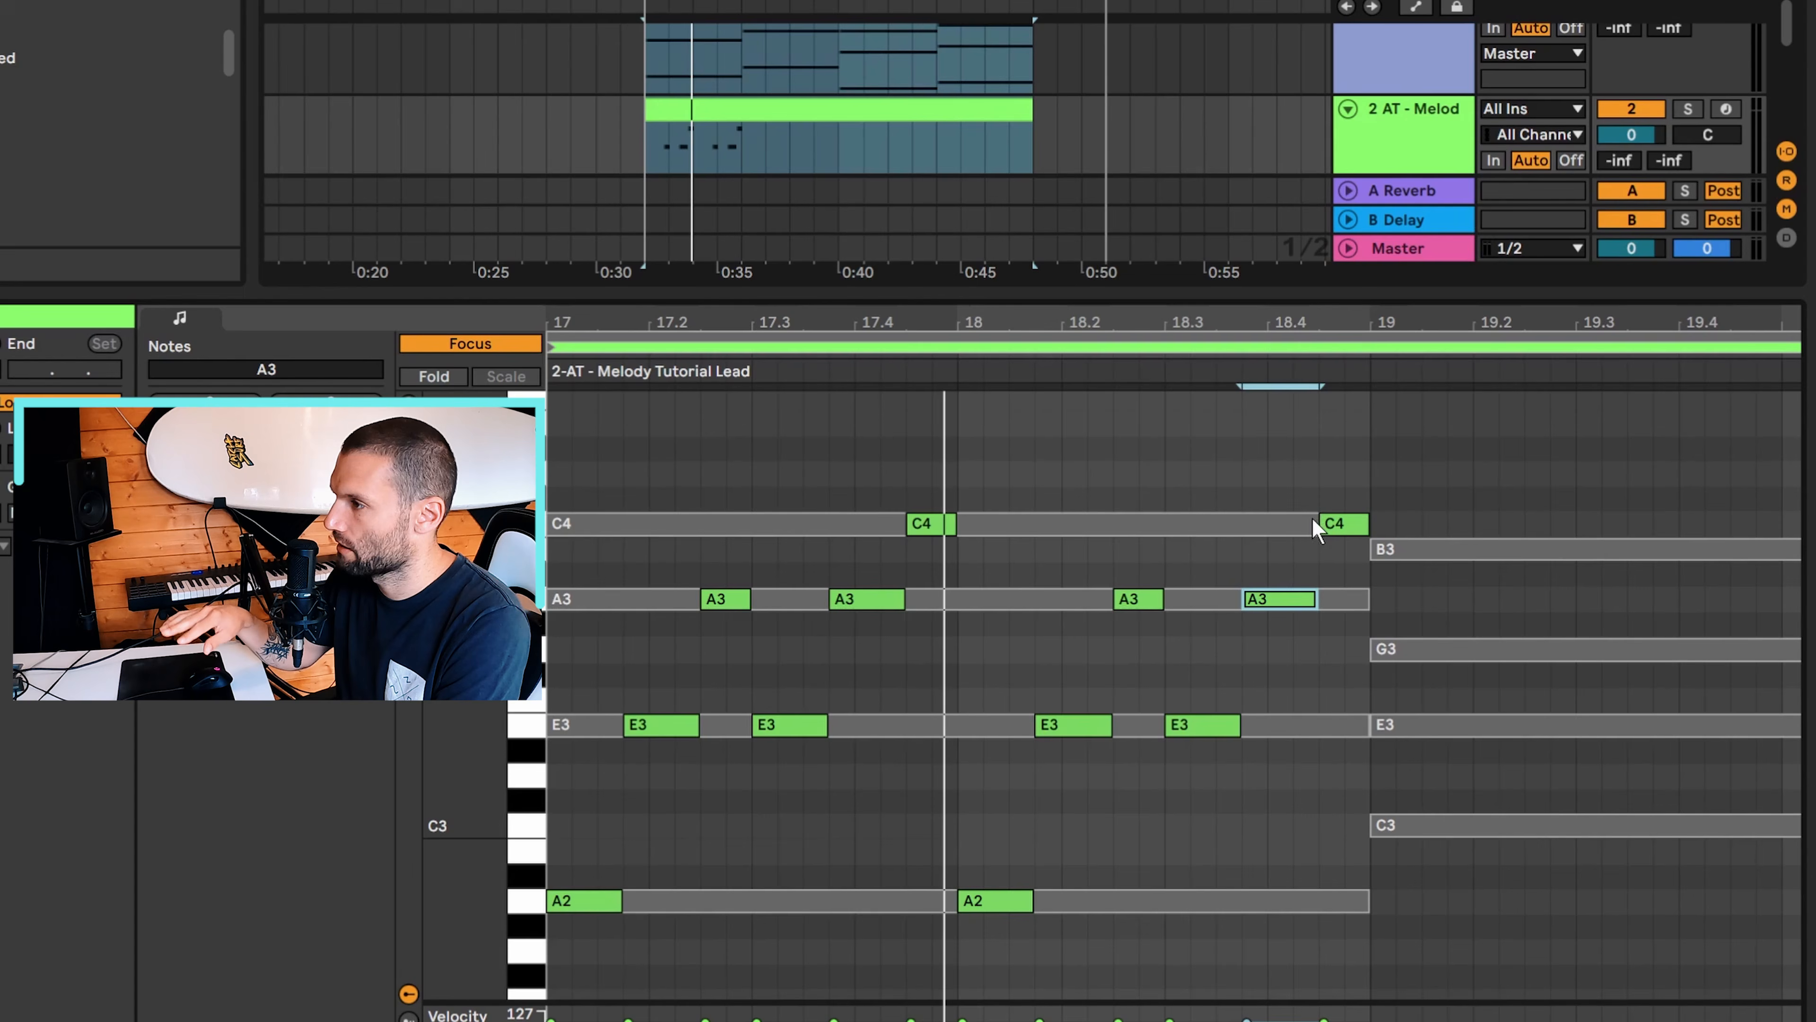
{"action": "key", "text": "Up"}
{"action": "key", "text": "Up"}
{"action": "key", "text": "Up"}
{"action": "key", "text": "Up"}
{"action": "key", "text": "Up"}
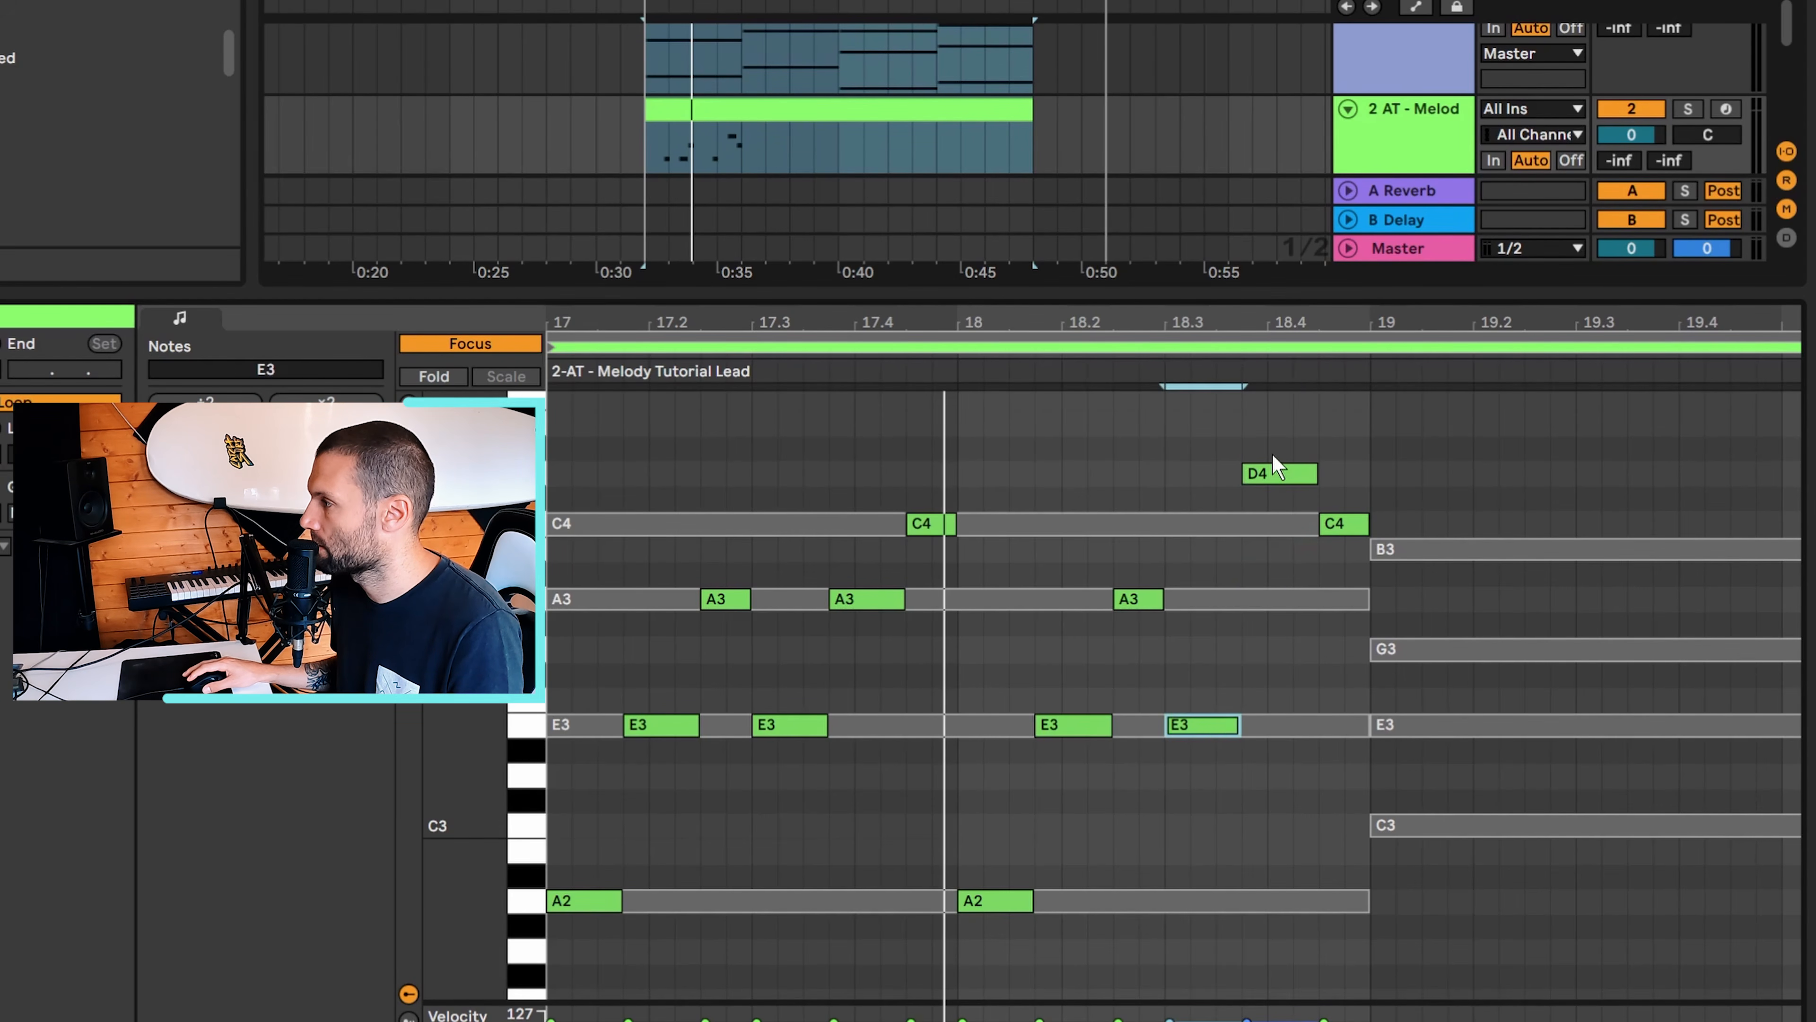
Try E4 for the fifth note of bar 18 with playback, and return the note to D4
{"action": "left_click", "coordinate": [1273, 458]}
{"action": "key", "text": "Up"}
{"action": "key", "text": "Up"}
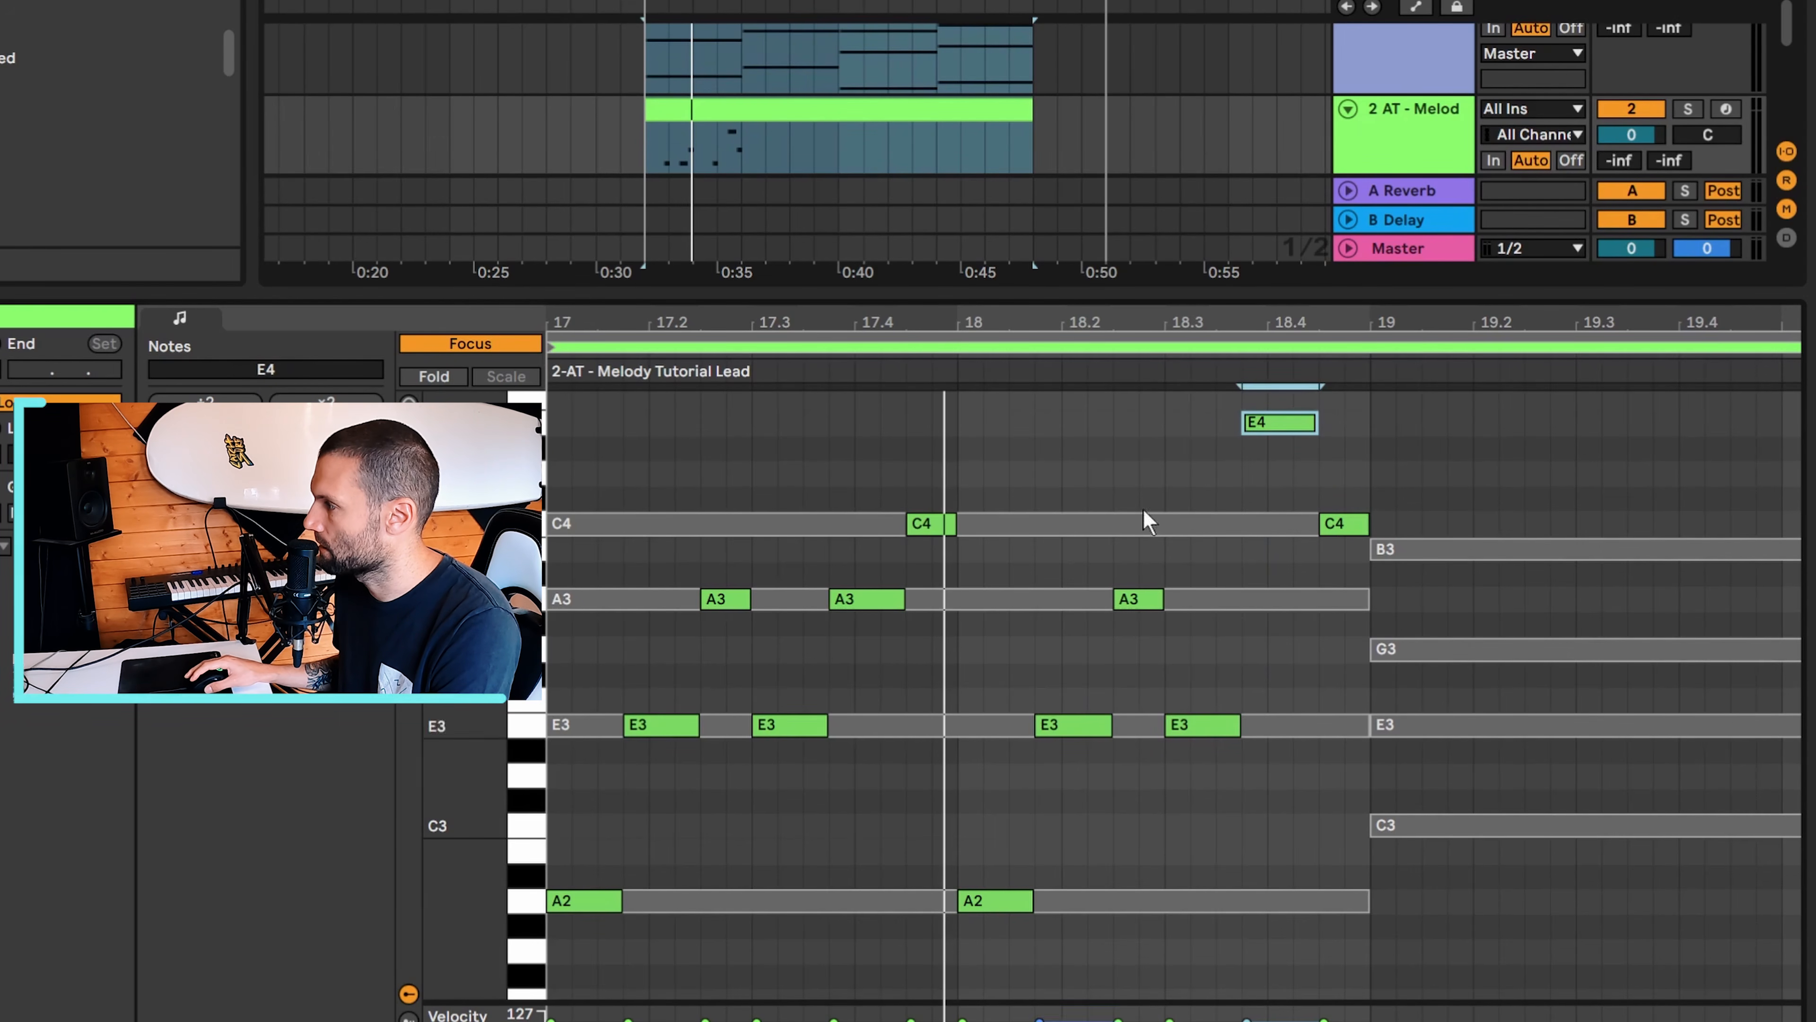
{"action": "key", "text": "Down"}
{"action": "key", "text": "Down"}
{"action": "key", "text": "Up"}
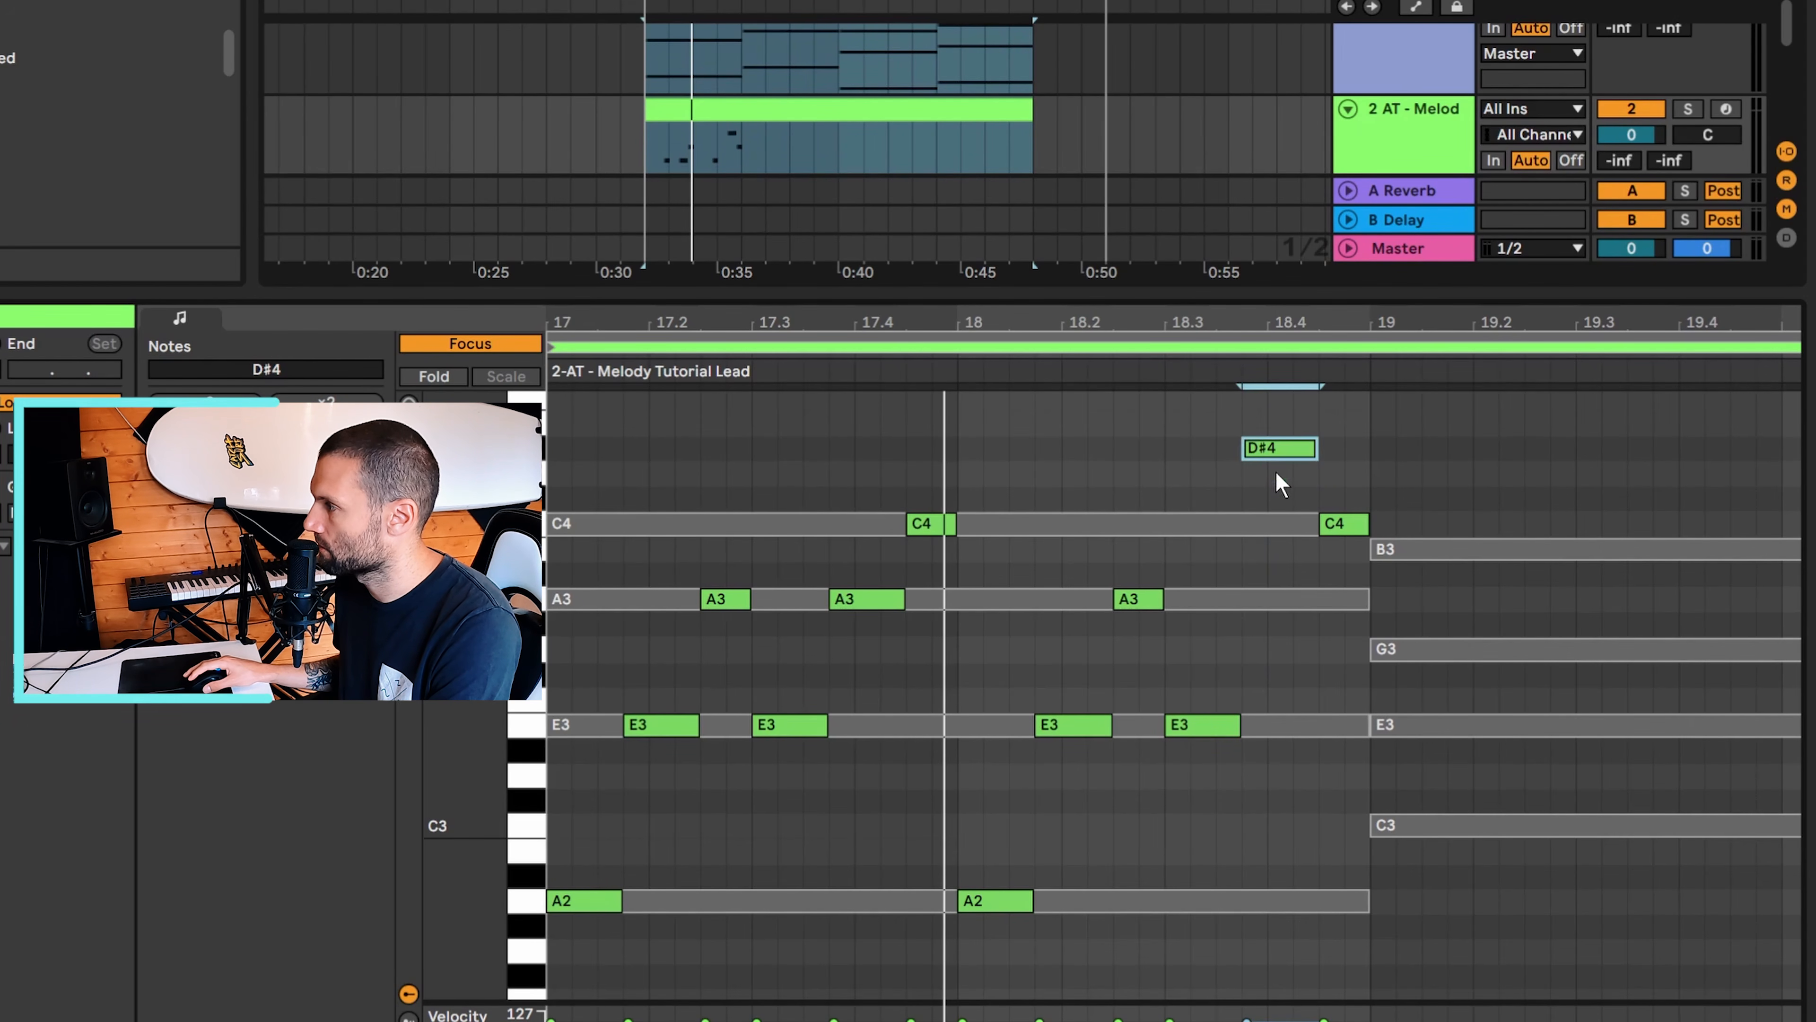
{"action": "key", "text": "Up"}
{"action": "key", "text": "space"}
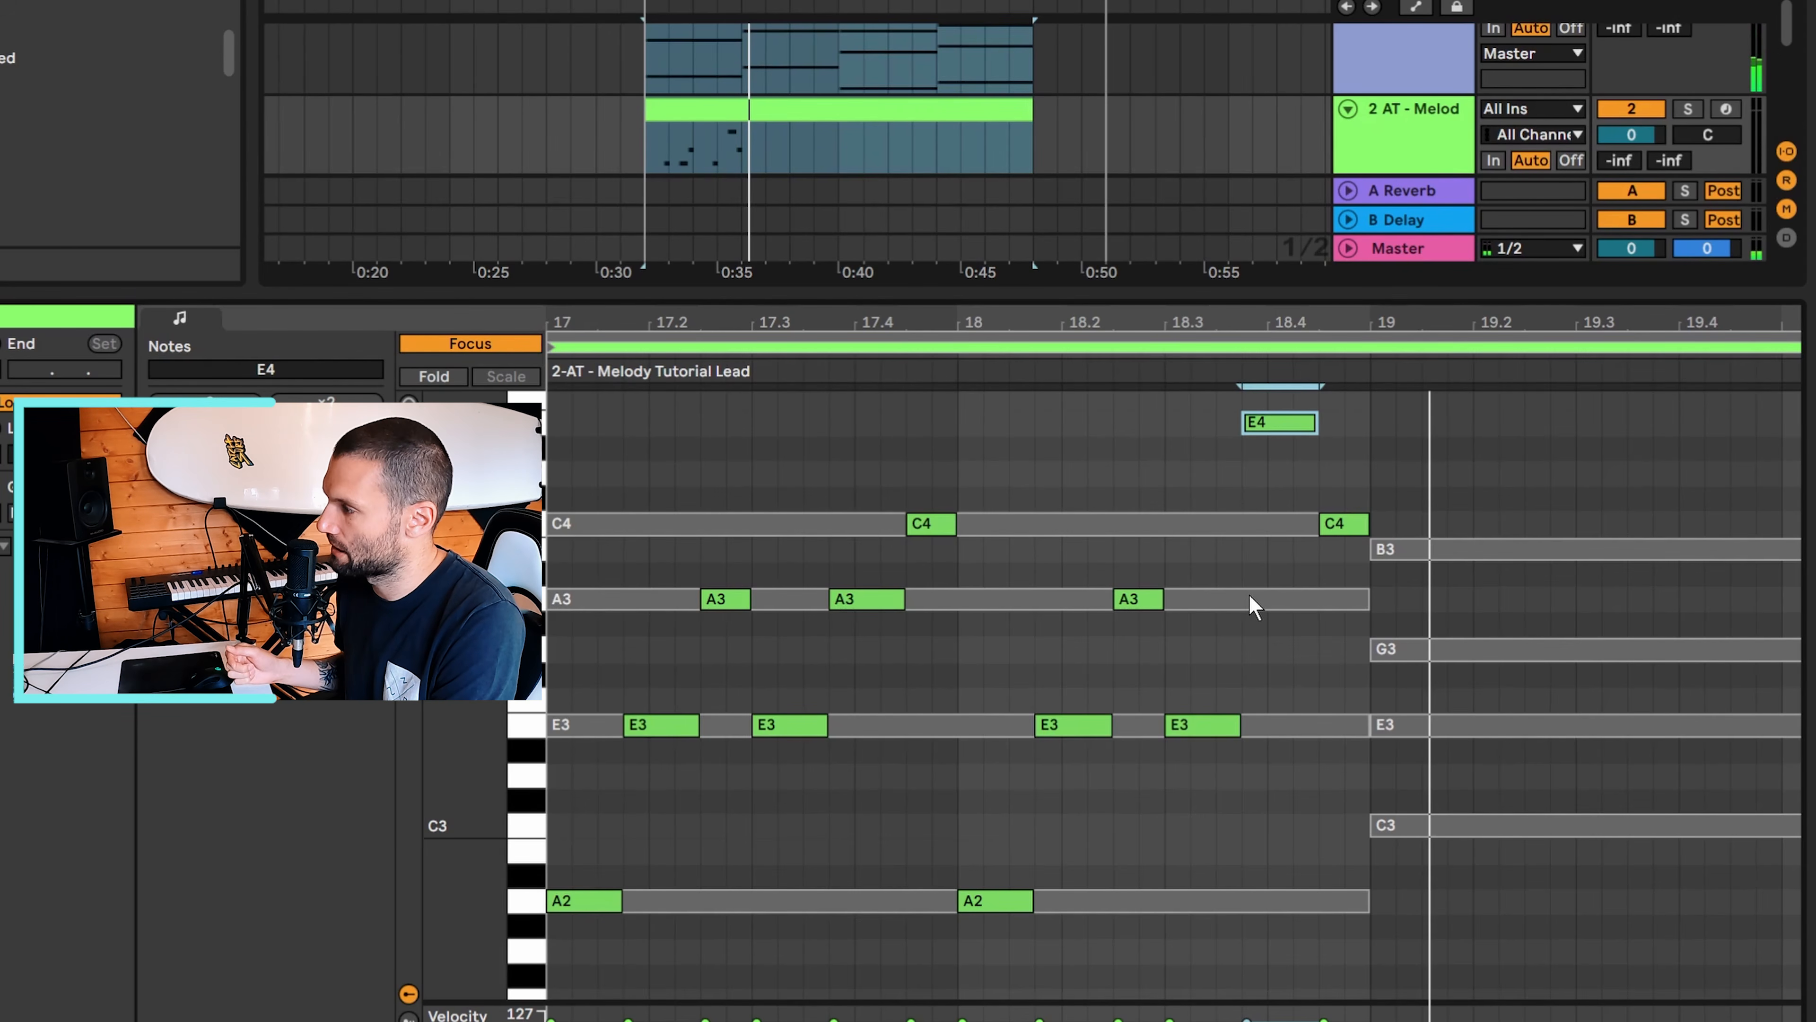
{"action": "key", "text": "Down"}
{"action": "key", "text": "Down"}
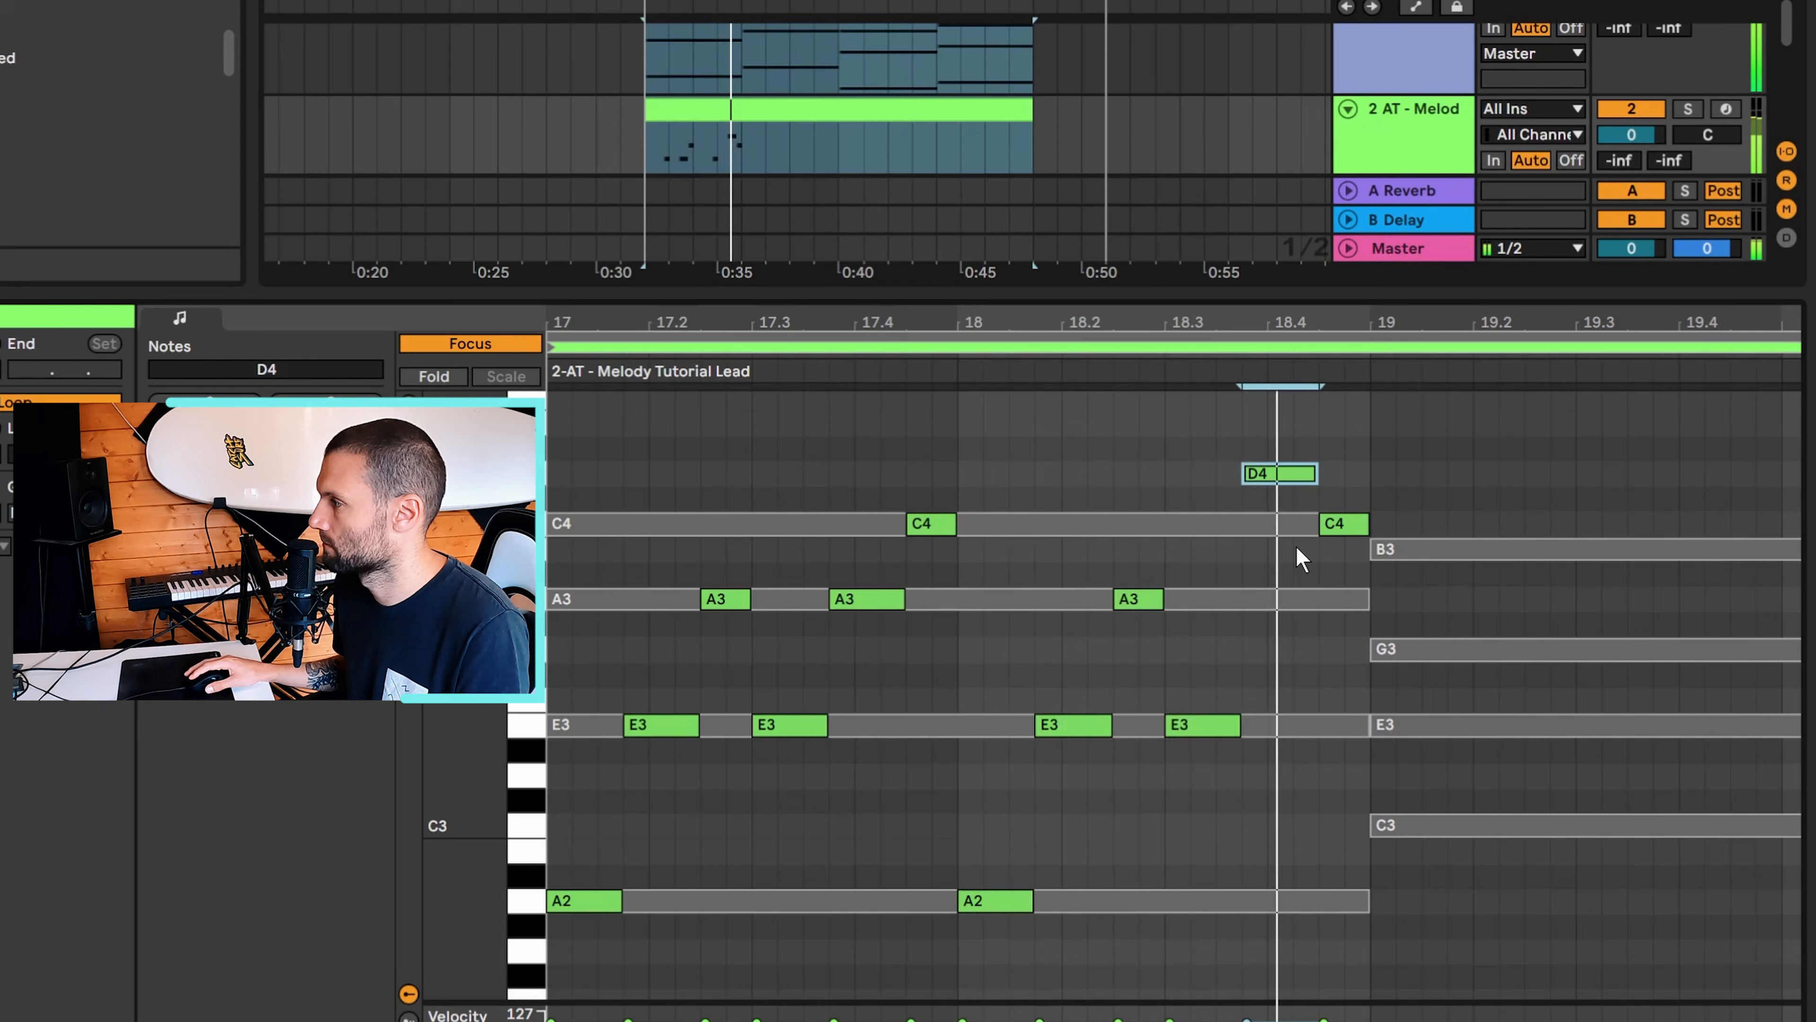
Copy the six melody notes of bar 17 and paste them at the start of bar 19
{"action": "left_click_drag", "start_coordinate": [1400, 310], "coordinate": [1399, 254]}
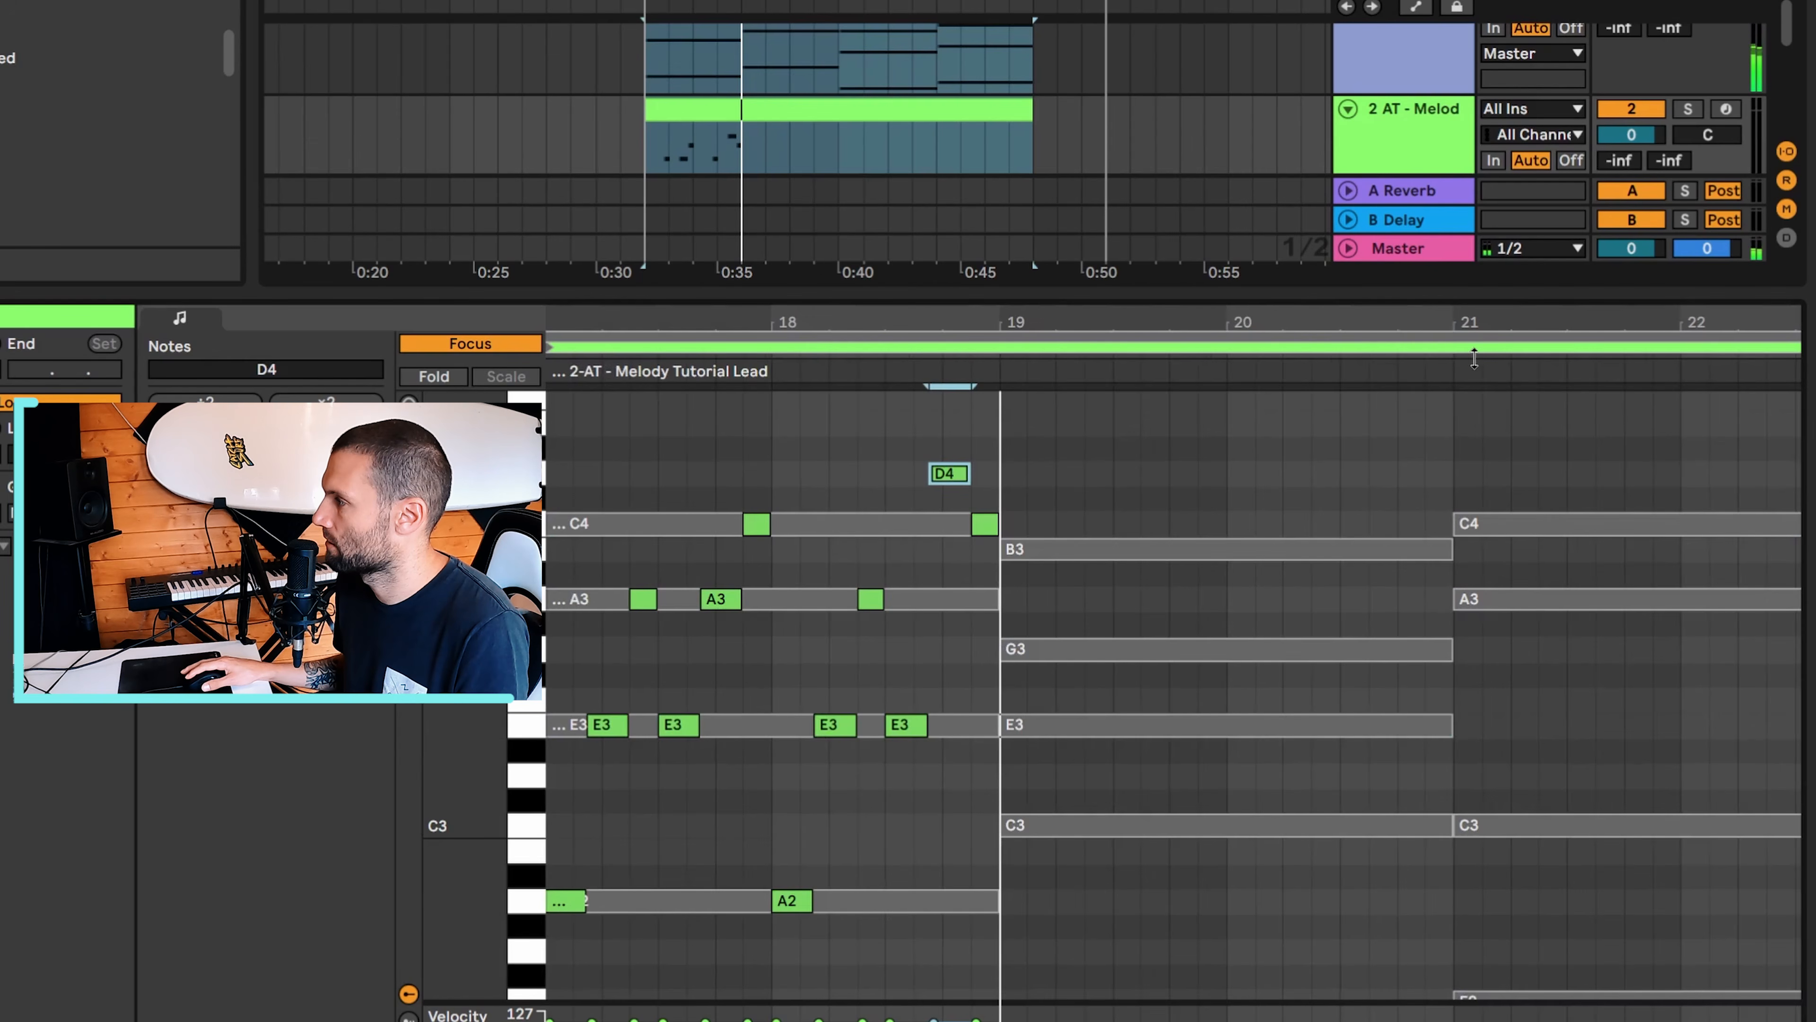
{"action": "left_click_drag", "start_coordinate": [990, 318], "coordinate": [990, 293]}
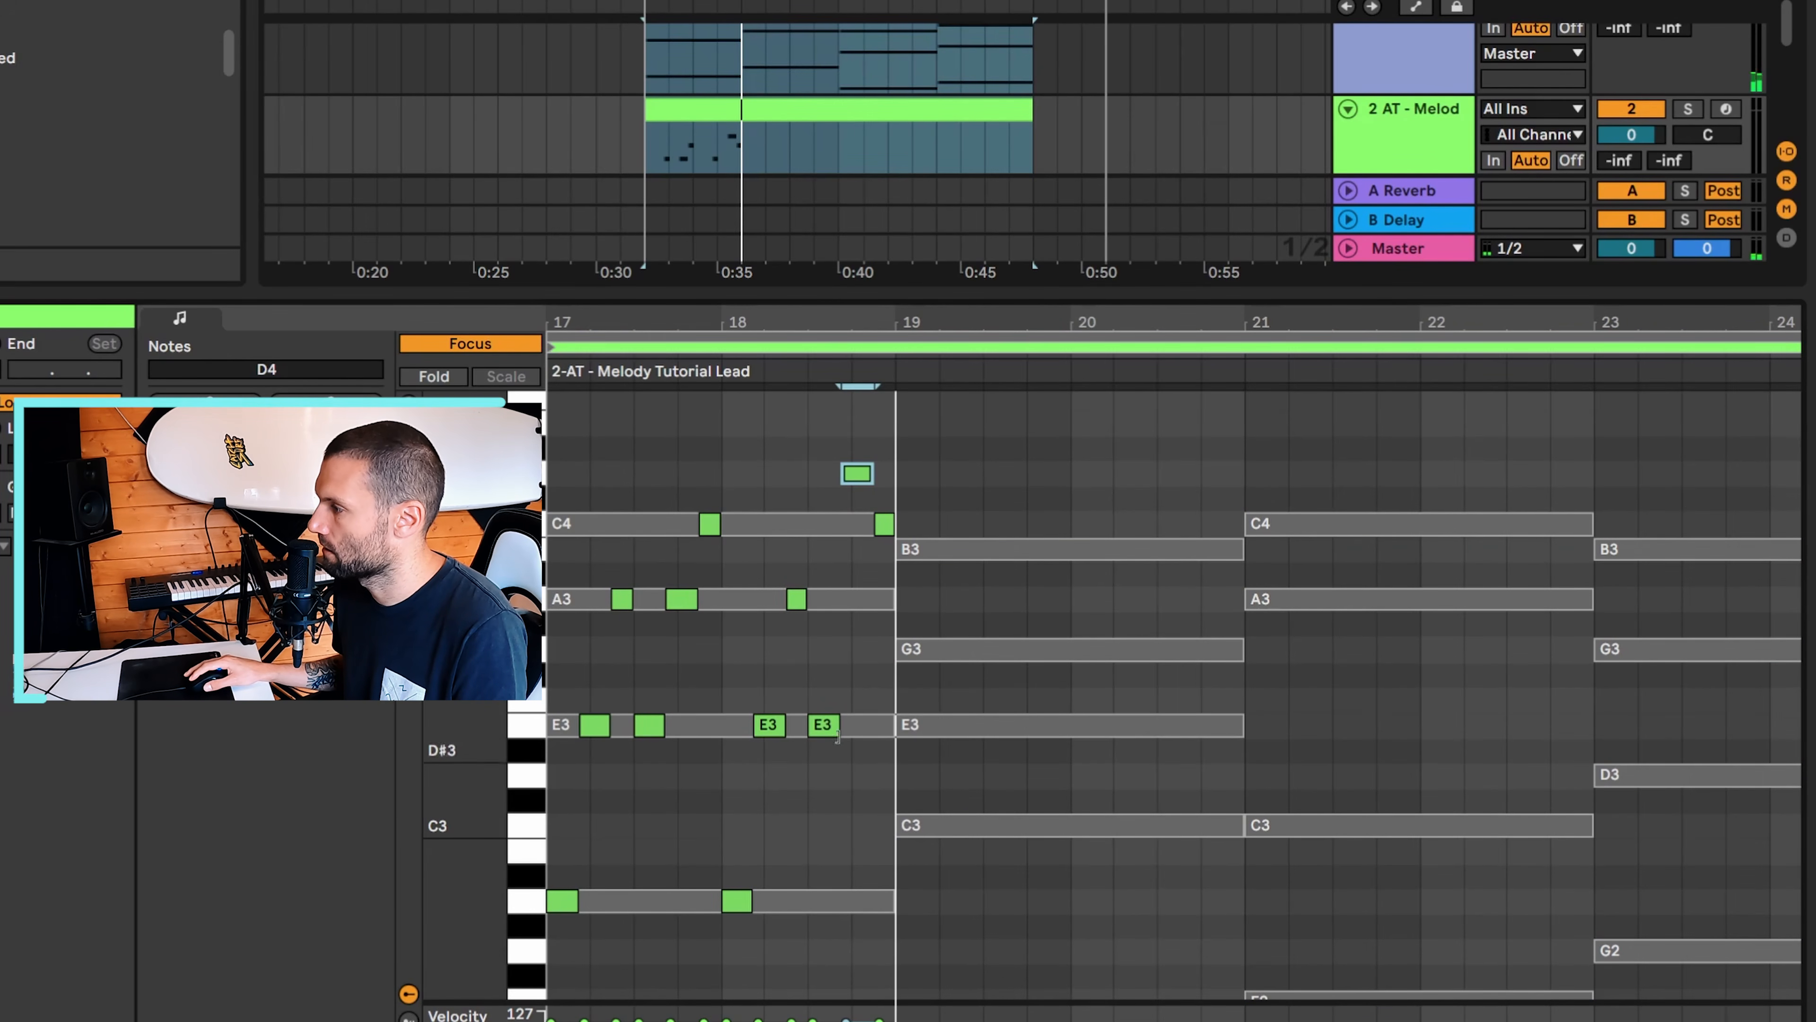
{"action": "mouse_move", "coordinate": [552, 482]}
{"action": "left_mouse_down"}
{"action": "mouse_move", "coordinate": [660, 730]}
{"action": "mouse_move", "coordinate": [697, 942]}
{"action": "mouse_move", "coordinate": [715, 953]}
{"action": "left_mouse_up"}
{"action": "left_click", "coordinate": [913, 891]}
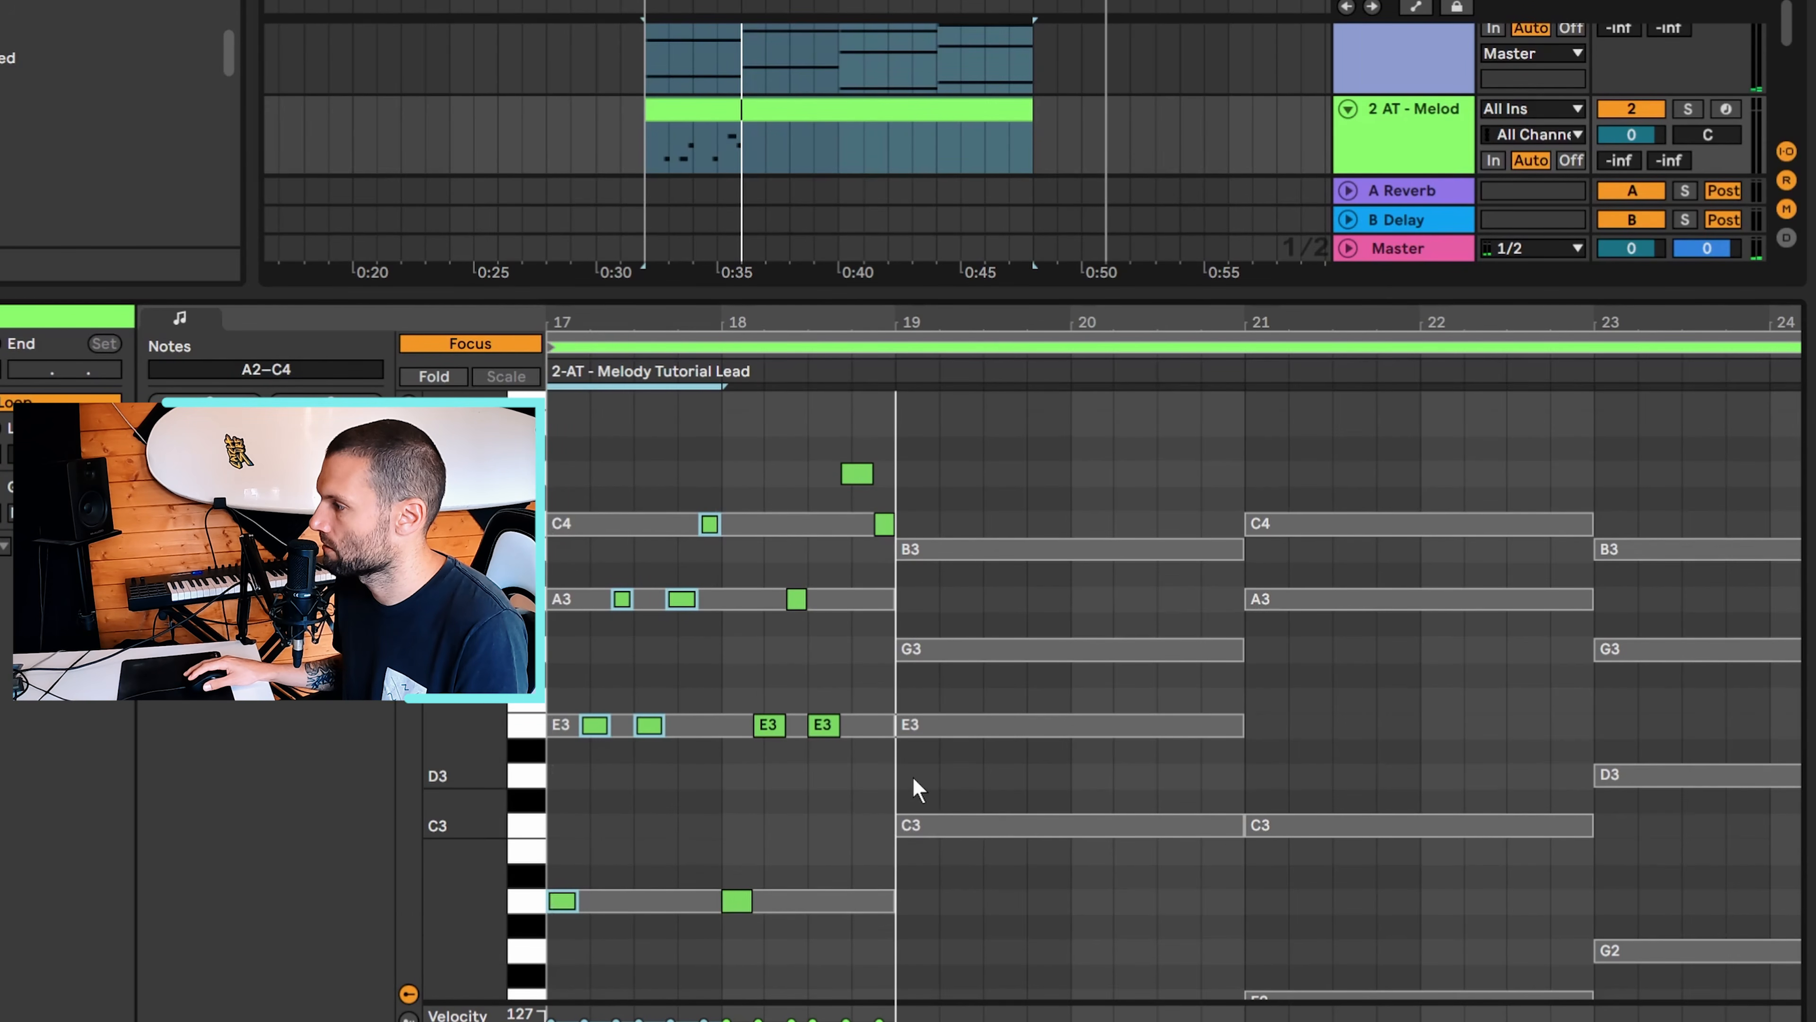
{"action": "key", "text": "ctrl+v"}
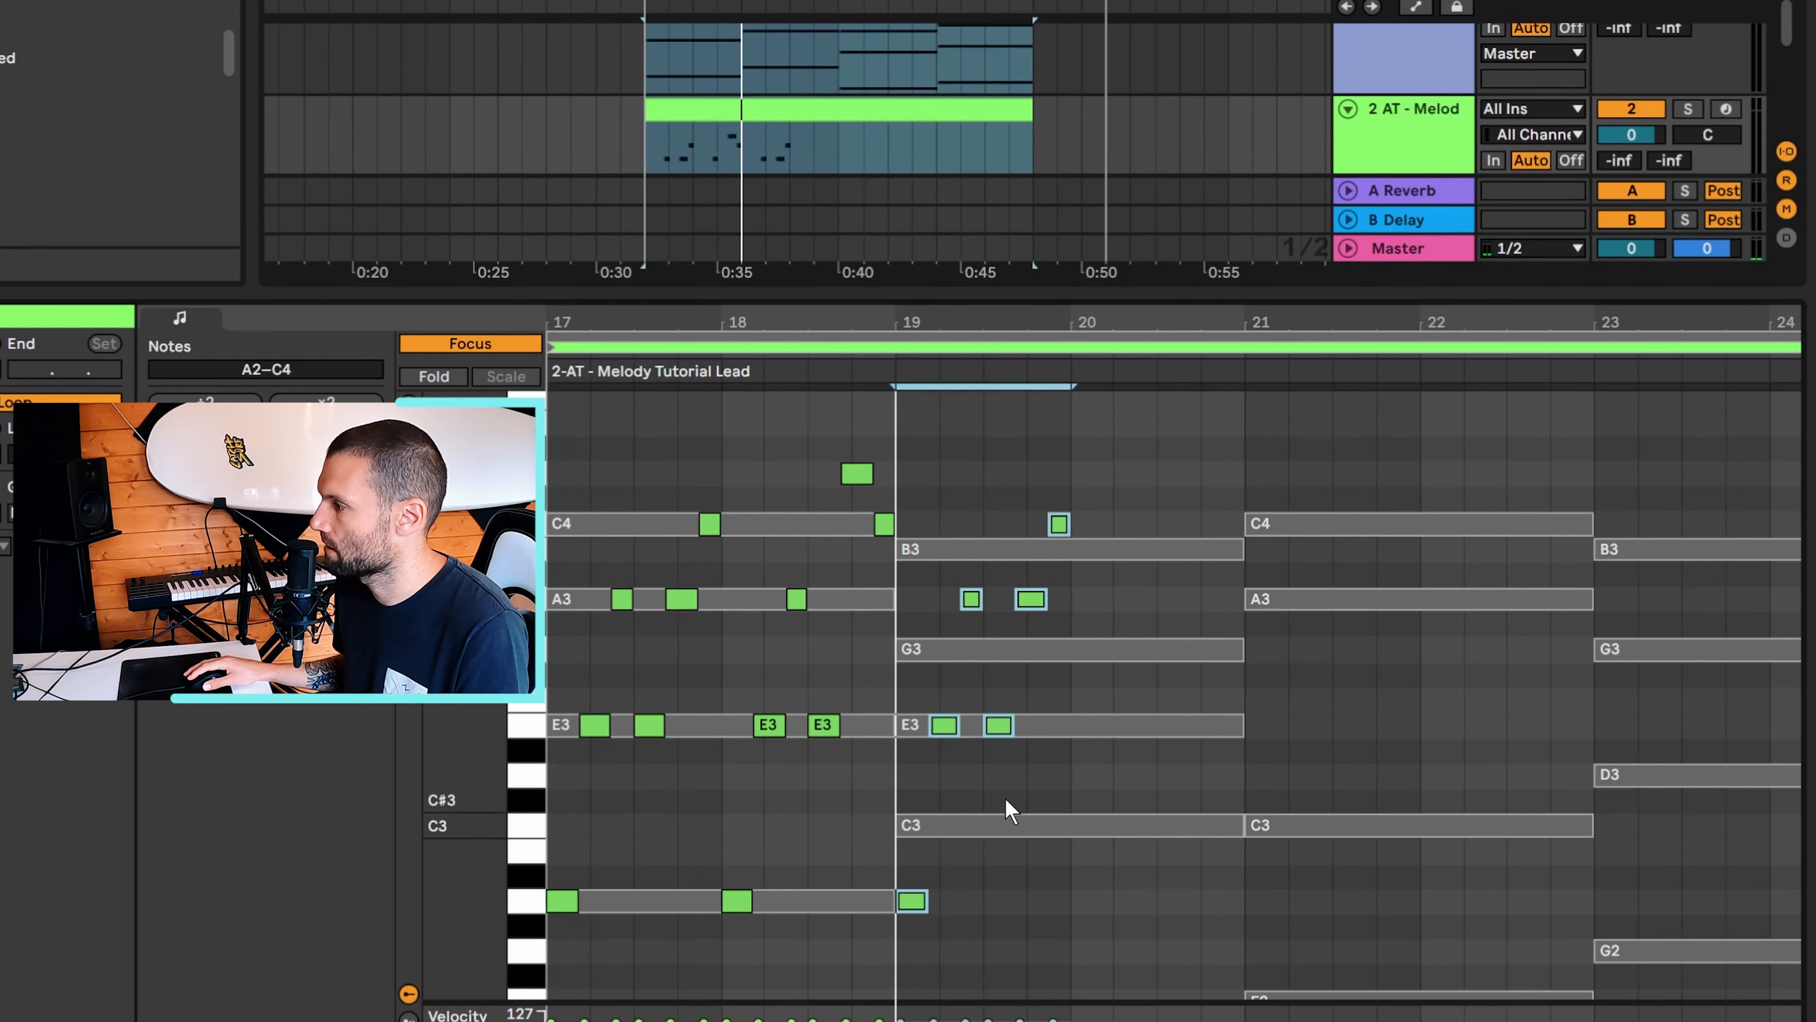
Fit bar 19 to its reference chord by moving the first note to C3, the two A3 notes to G3 and the last note to B3
{"action": "left_click", "coordinate": [921, 903]}
{"action": "left_click_drag", "start_coordinate": [922, 910], "coordinate": [957, 836]}
{"action": "left_click_drag", "start_coordinate": [1006, 600], "coordinate": [1054, 612]}
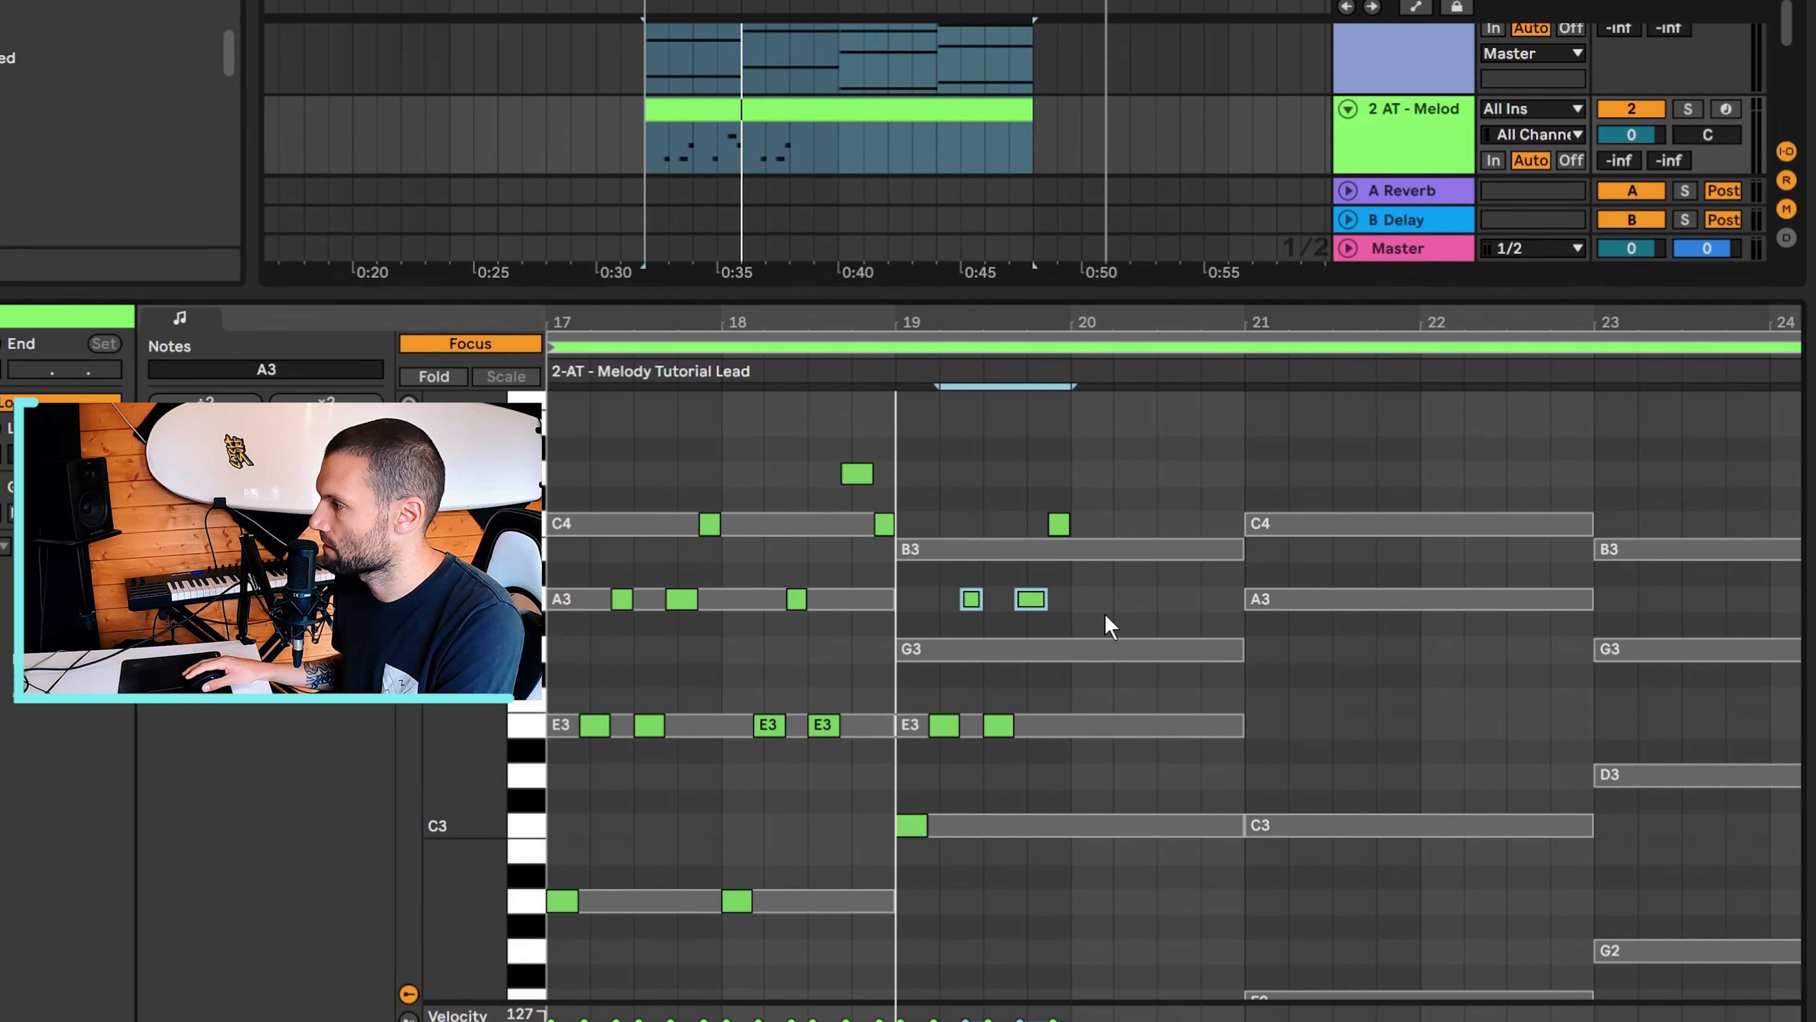
{"action": "key", "text": "Down"}
{"action": "key", "text": "Down"}
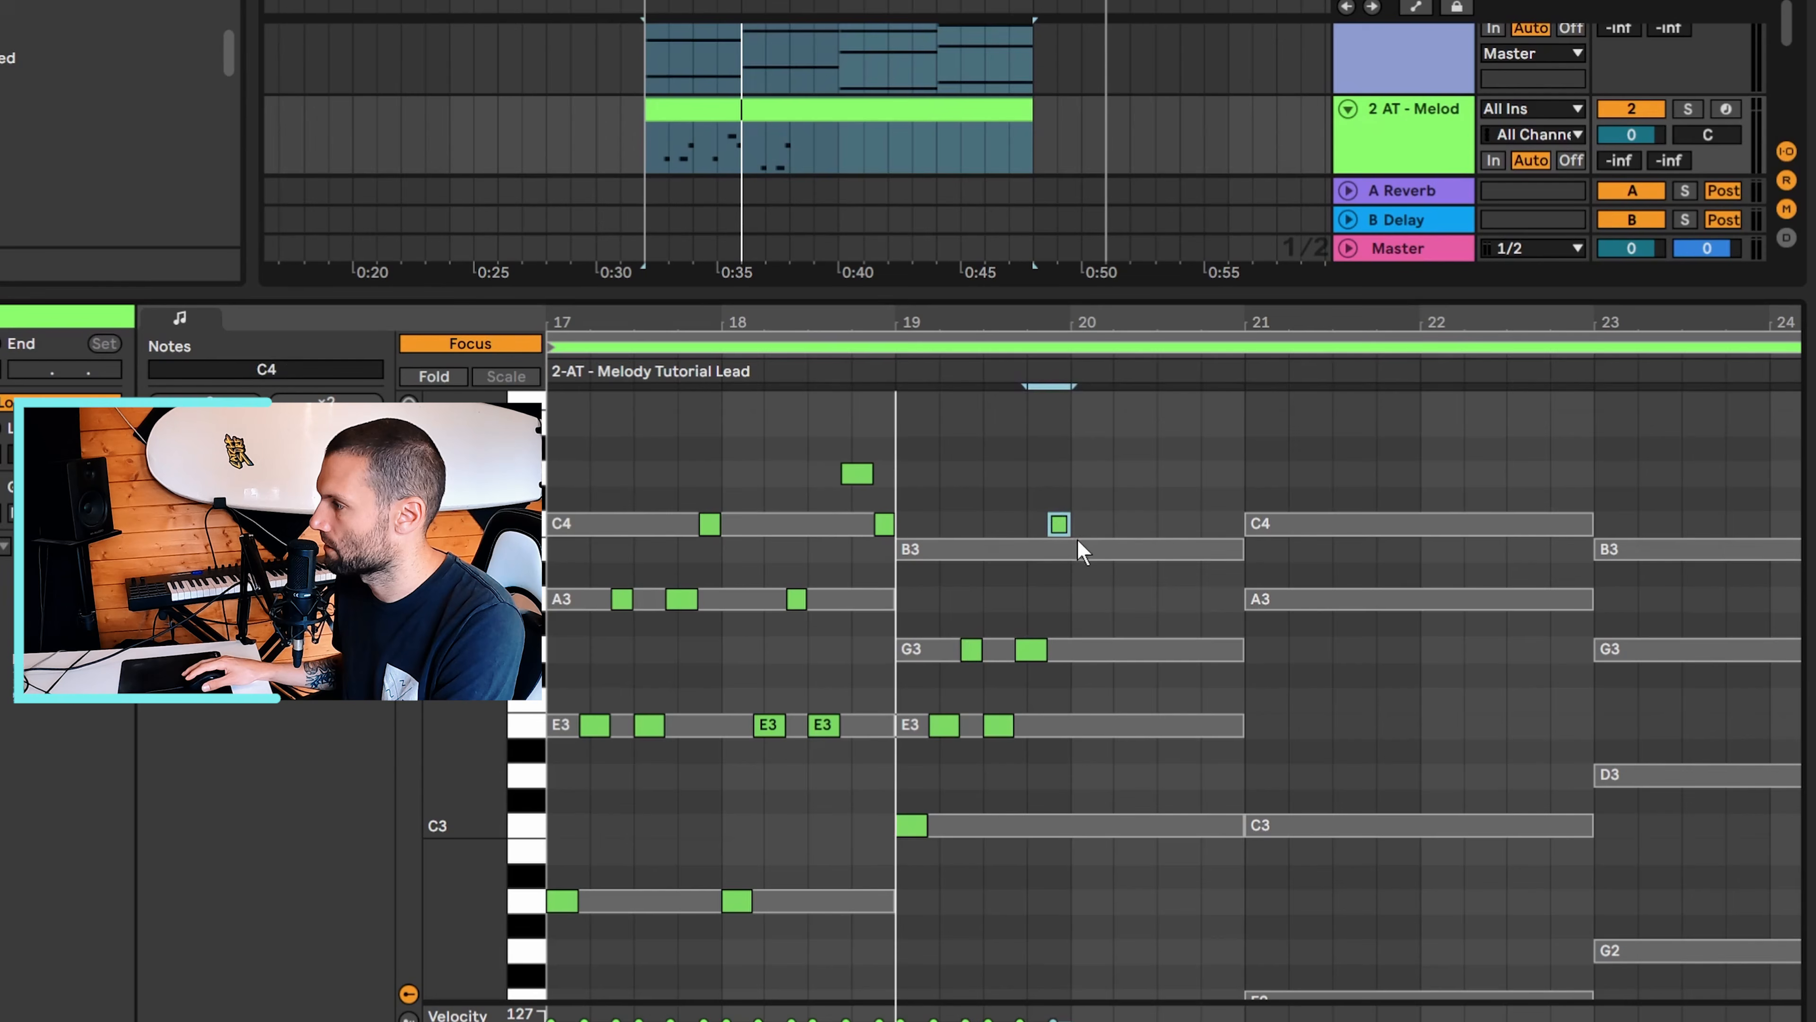
Duplicate the notes of bar 19 into bar 20 and play back the melody
{"action": "left_click_drag", "start_coordinate": [910, 509], "coordinate": [1067, 903]}
{"action": "key", "text": "ctrl+d"}
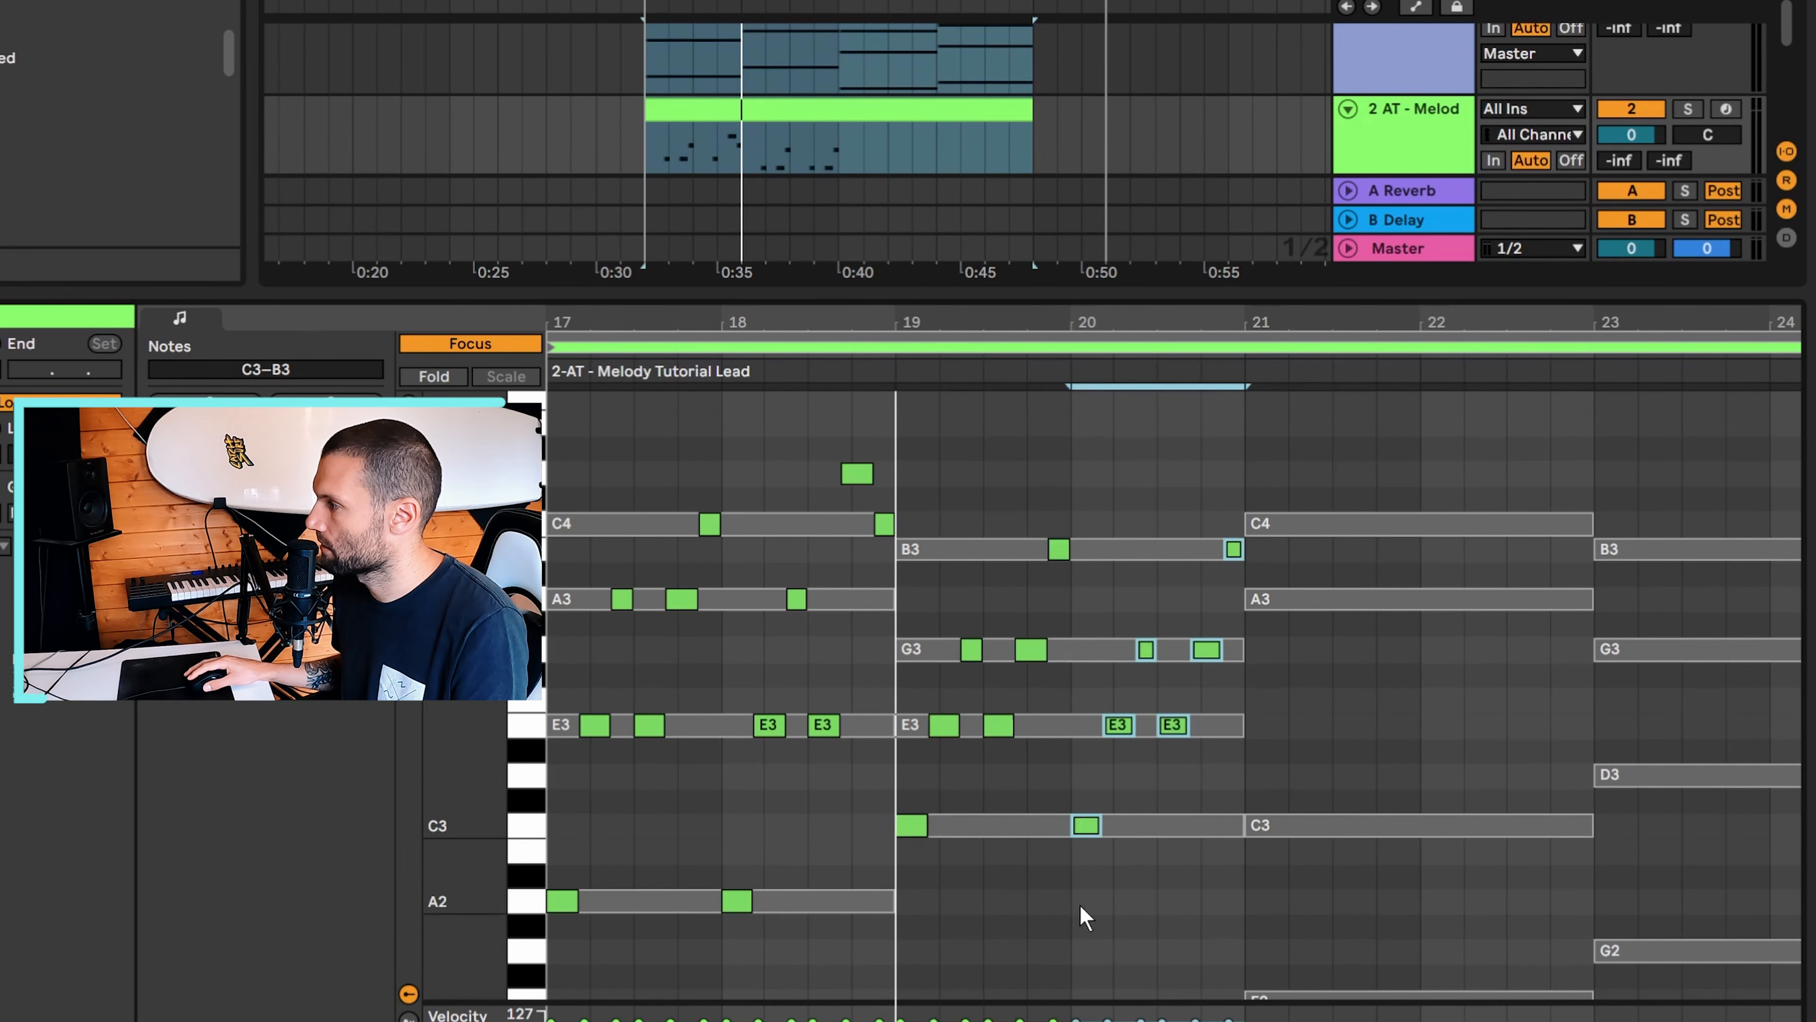
{"action": "key", "text": "space"}
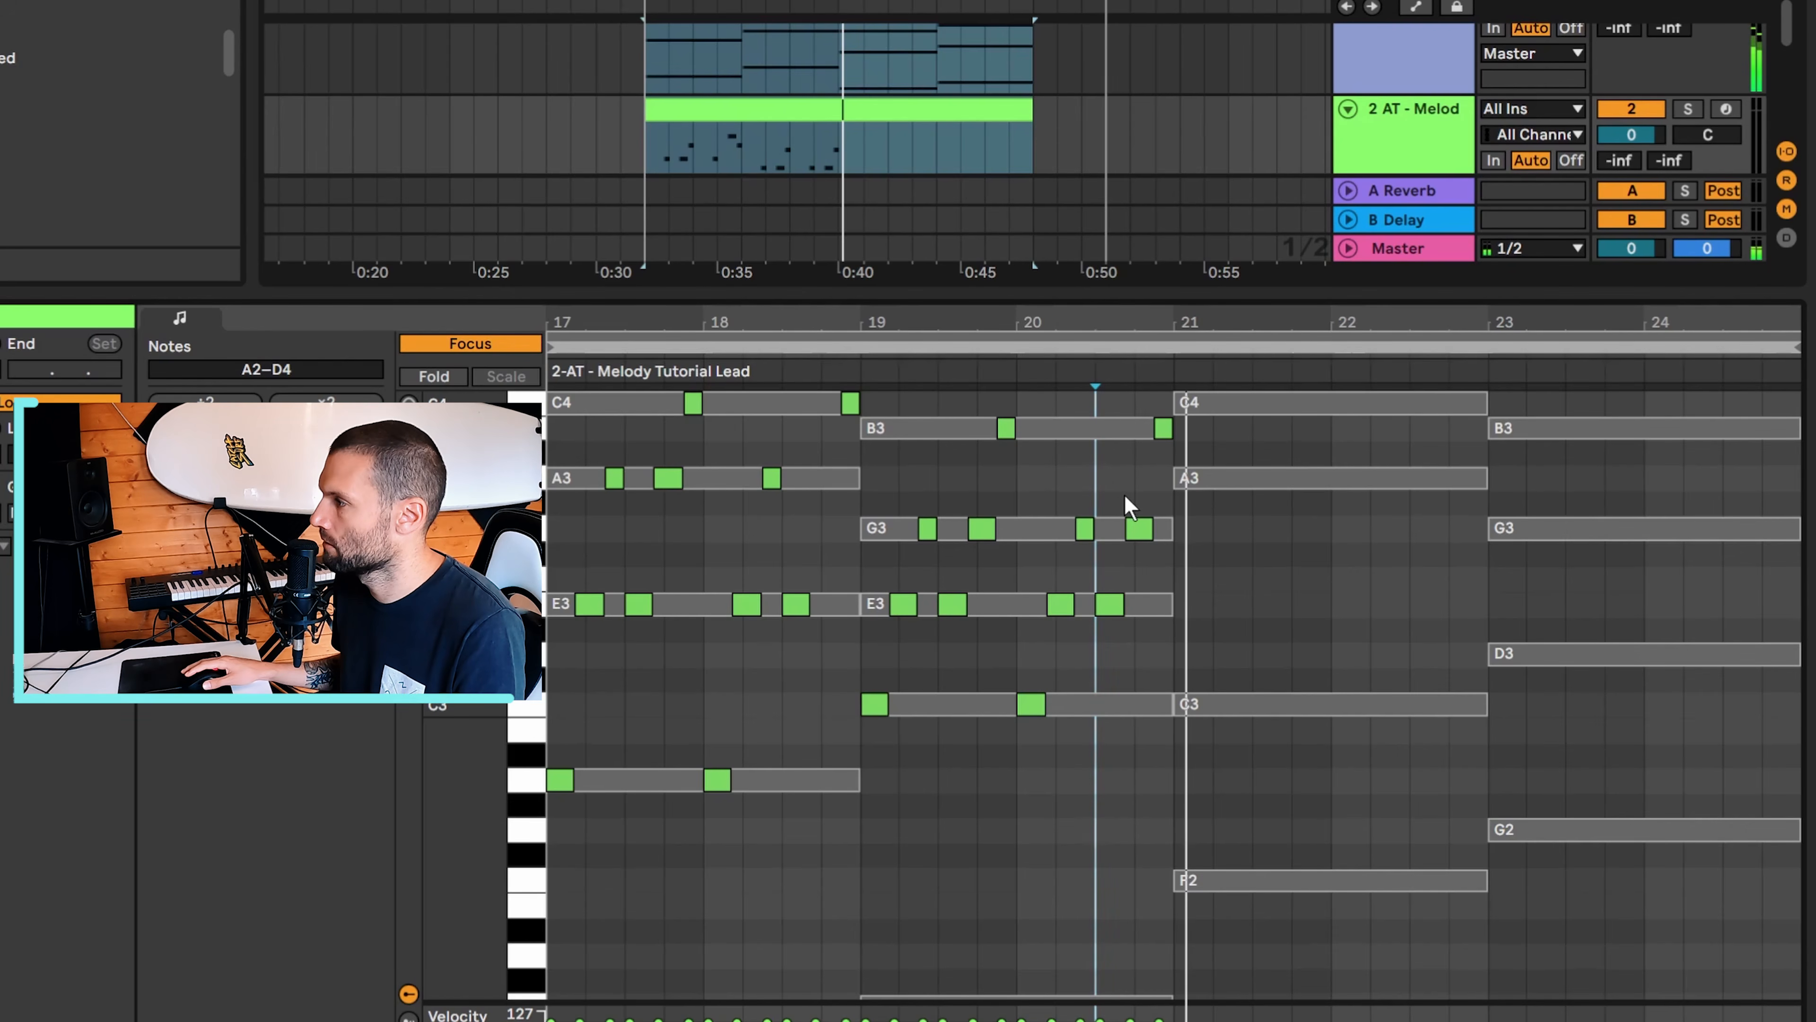
Raise the fifth note of bar 20 from the G3 row to B3
{"action": "left_click", "coordinate": [1139, 528]}
{"action": "scroll", "coordinate": [1182, 493], "scroll_direction": "up", "scroll_amount": 1}
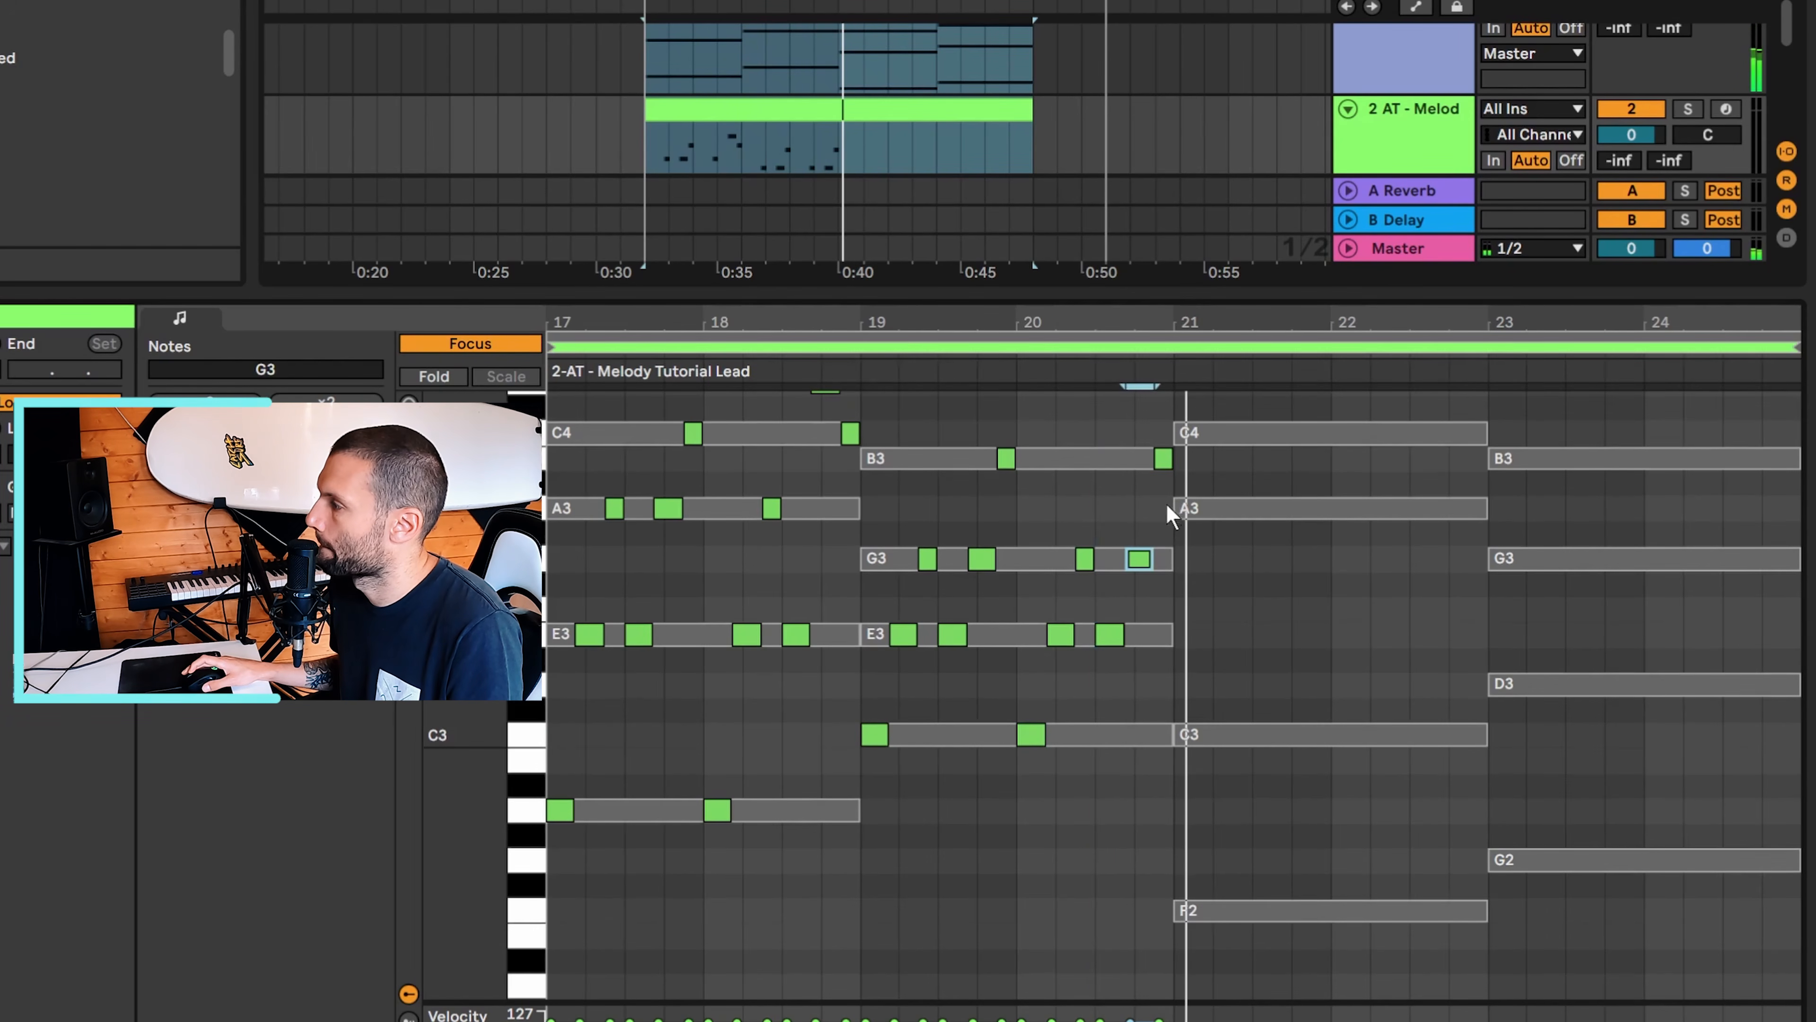
{"action": "scroll", "coordinate": [1159, 537], "scroll_direction": "up", "scroll_amount": 1}
{"action": "key", "text": "Up"}
{"action": "key", "text": "Up"}
{"action": "key", "text": "Up"}
{"action": "key", "text": "Up"}
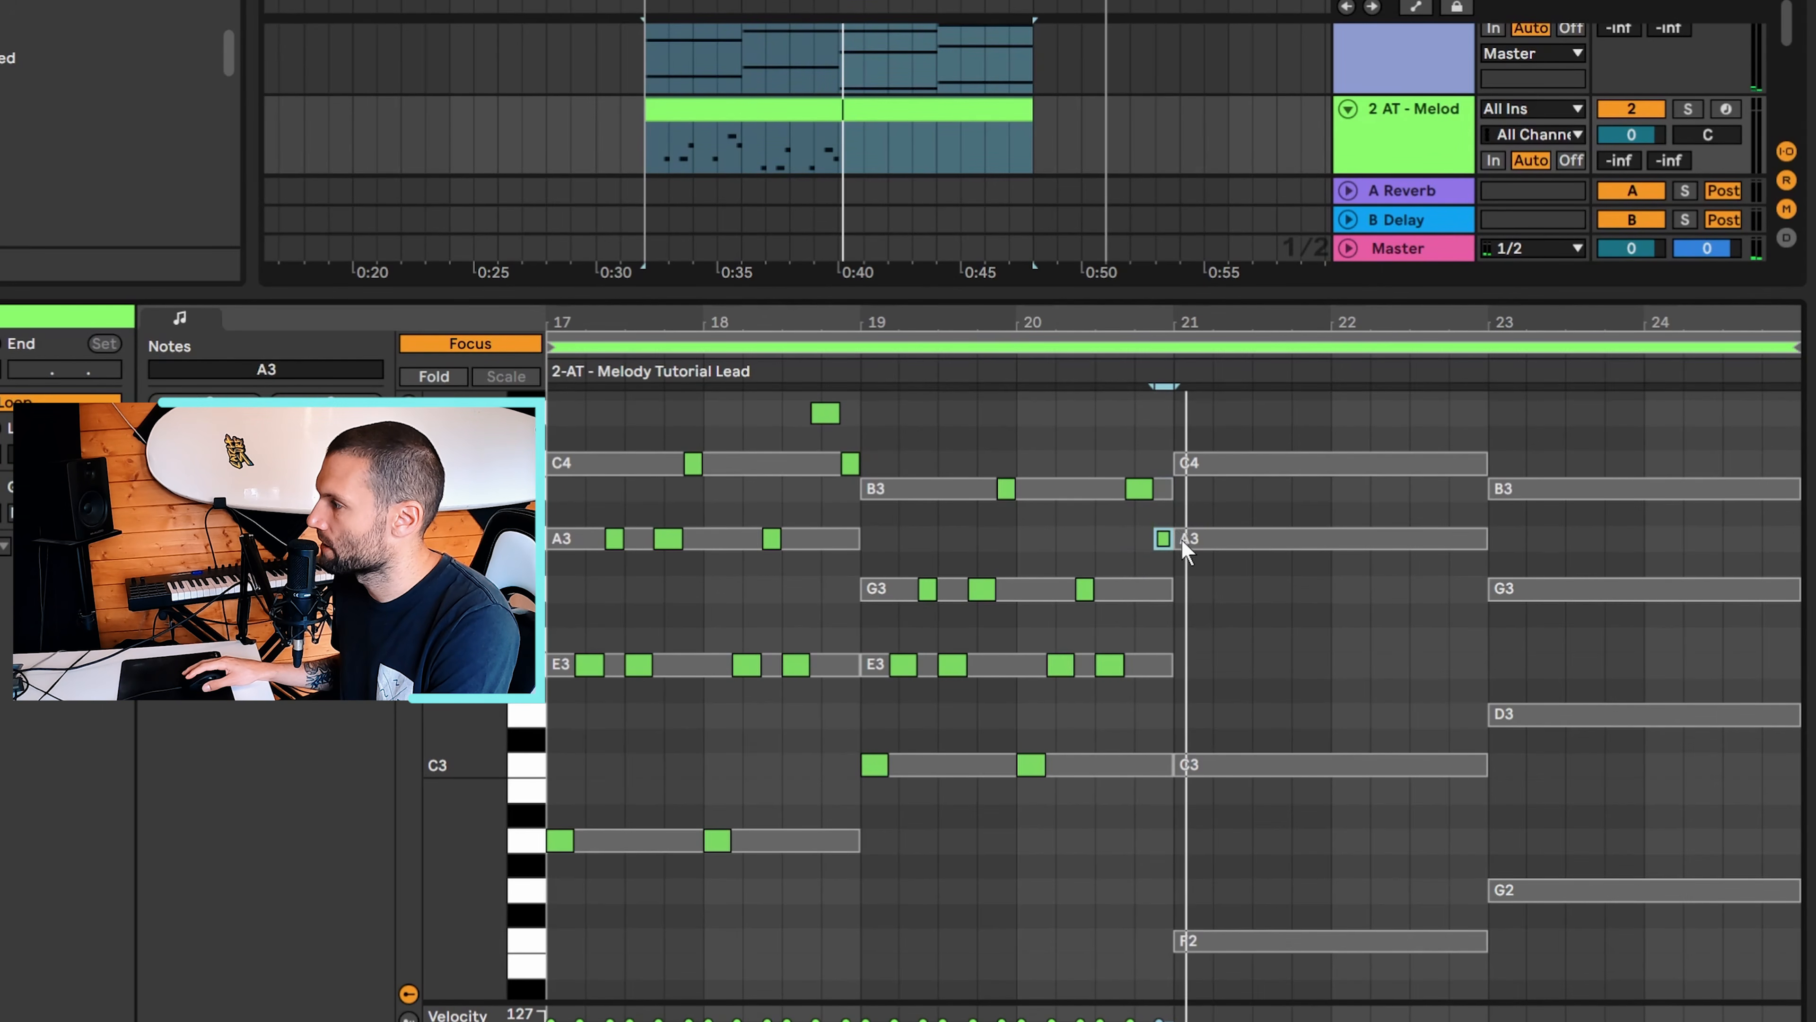
Lower the last note of bar 20 to A3 and play back the melody from bar 19
{"action": "key", "text": "Down"}
{"action": "key", "text": "Down"}
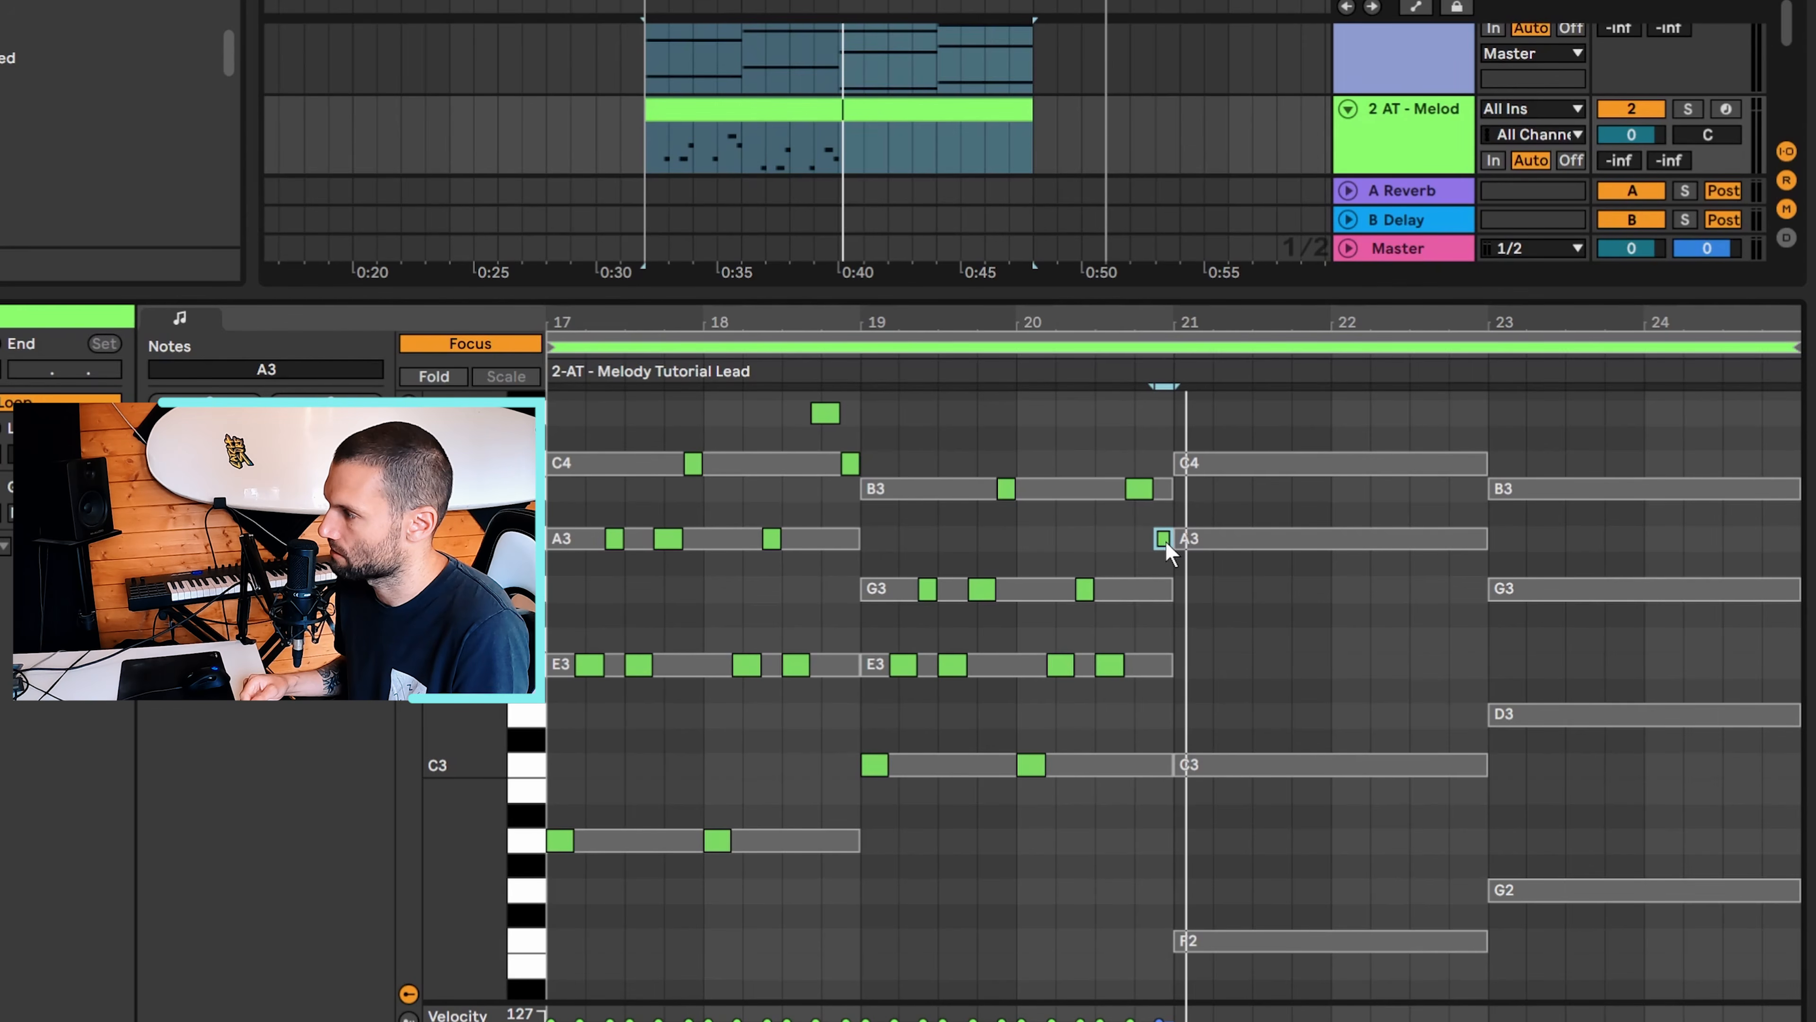
{"action": "left_click", "coordinate": [860, 371]}
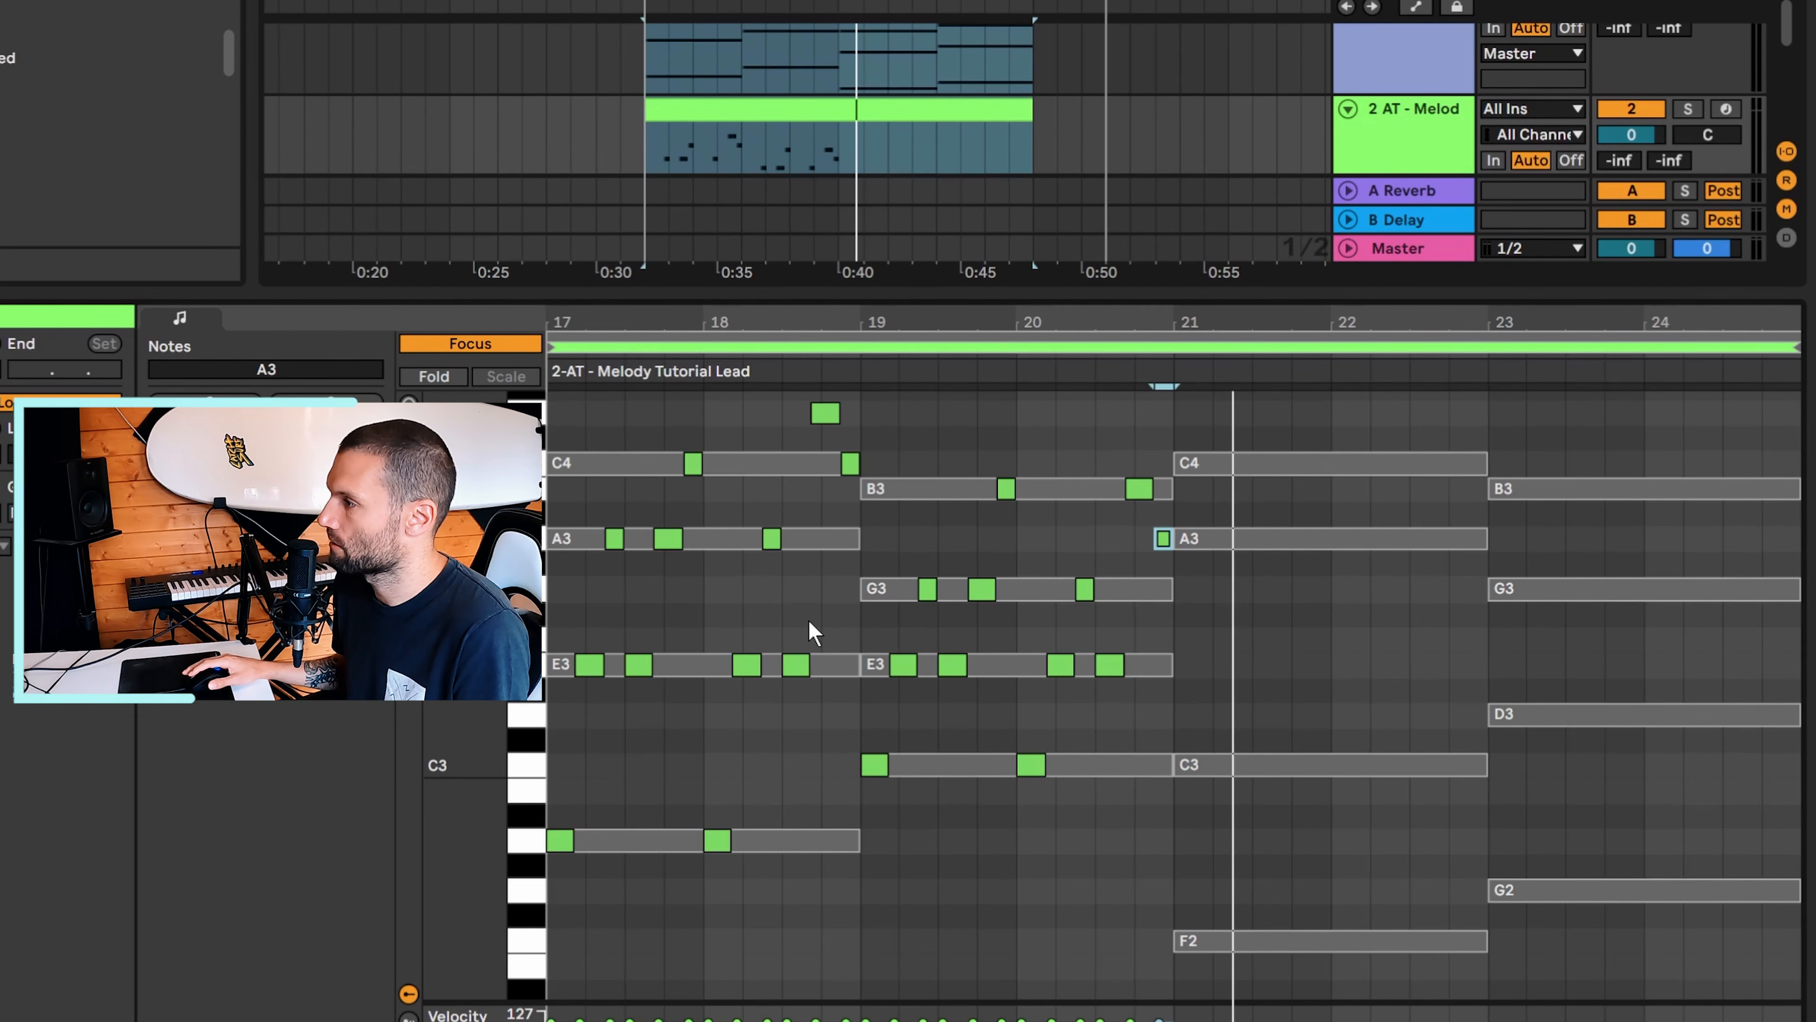
{"action": "left_click_drag", "start_coordinate": [627, 499], "coordinate": [851, 901]}
{"action": "left_click_drag", "start_coordinate": [879, 438], "coordinate": [1157, 859]}
{"action": "left_click_drag", "start_coordinate": [557, 426], "coordinate": [849, 895]}
{"action": "left_click_drag", "start_coordinate": [1188, 422], "coordinate": [1449, 1002]}
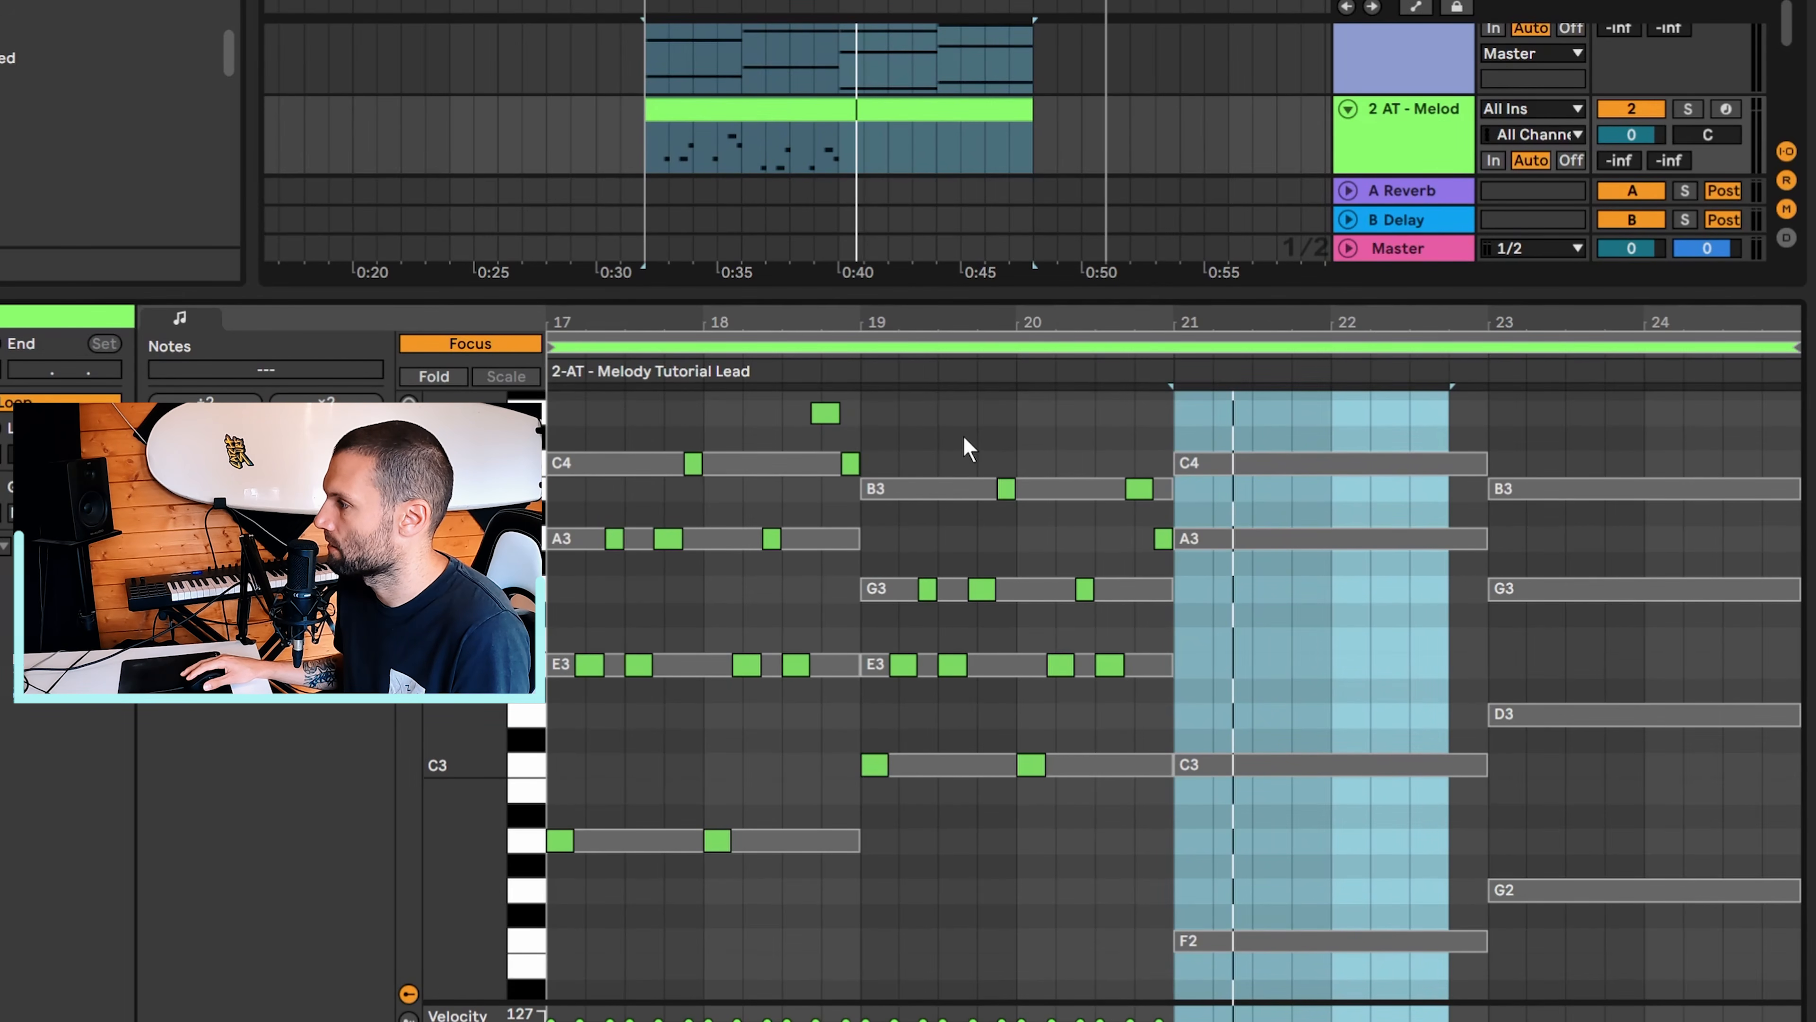
{"action": "left_click_drag", "start_coordinate": [923, 458], "coordinate": [1157, 798]}
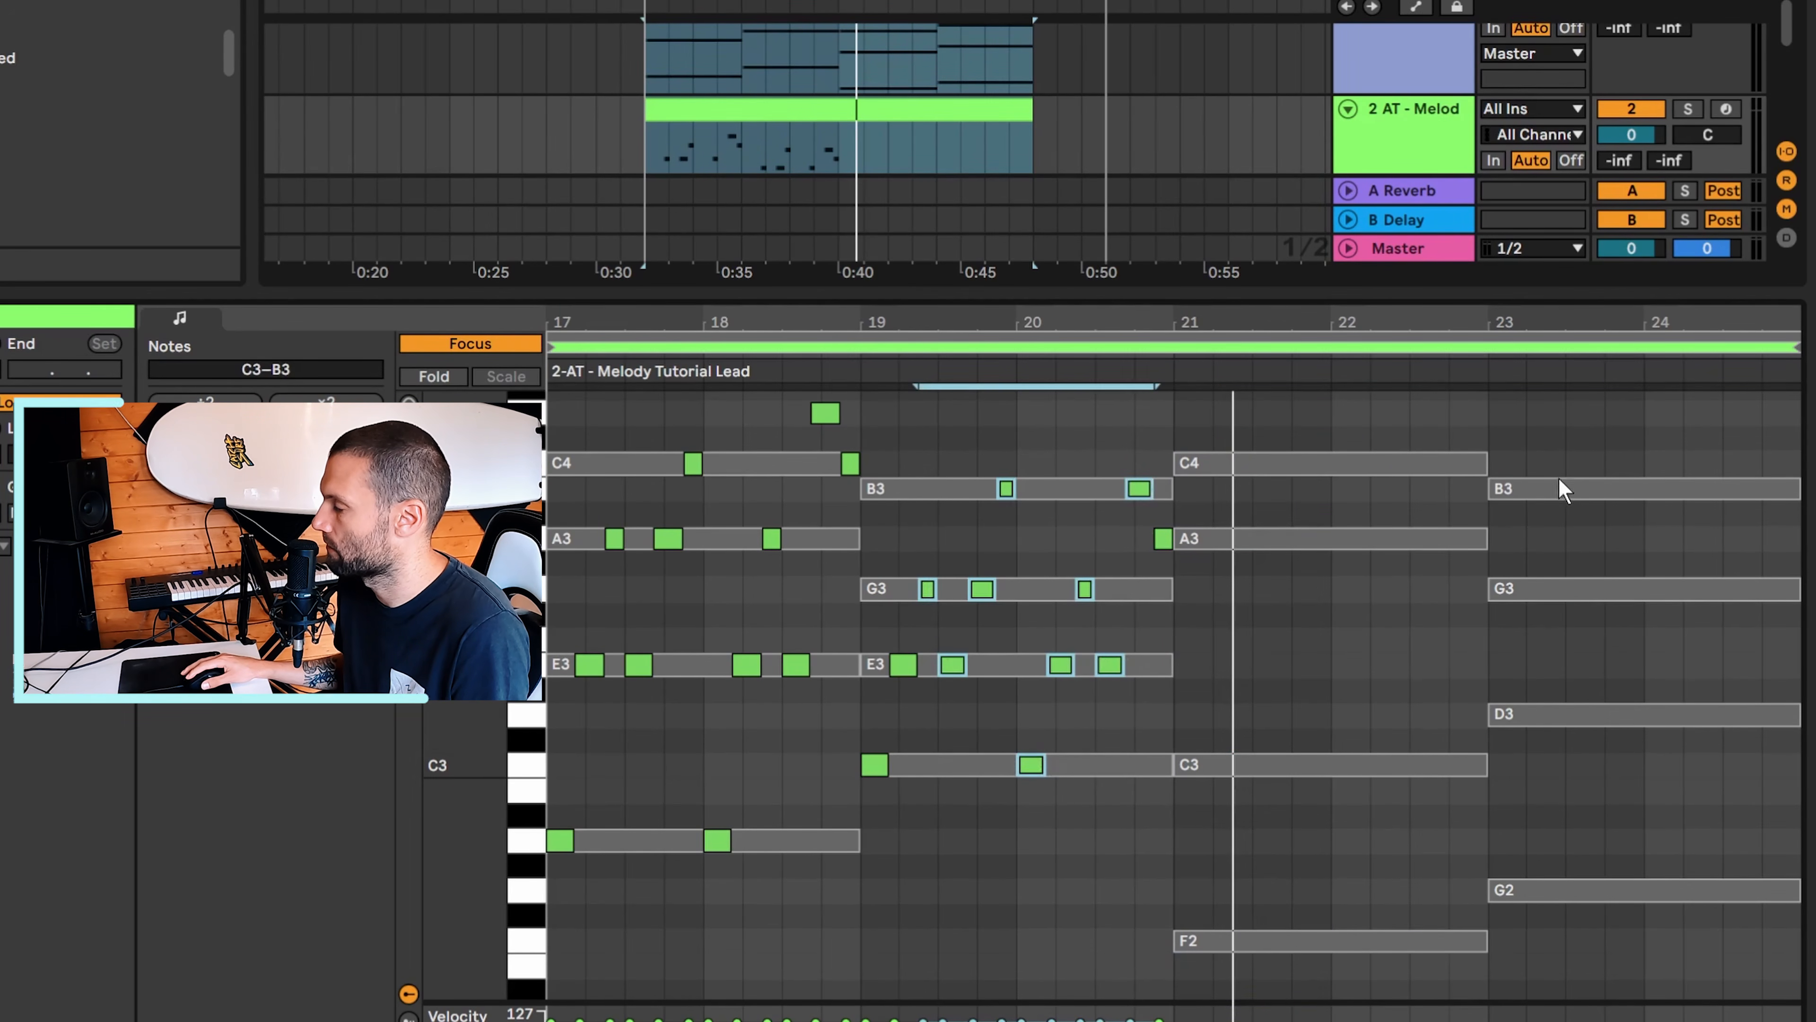
{"action": "left_click_drag", "start_coordinate": [1563, 489], "coordinate": [1730, 931]}
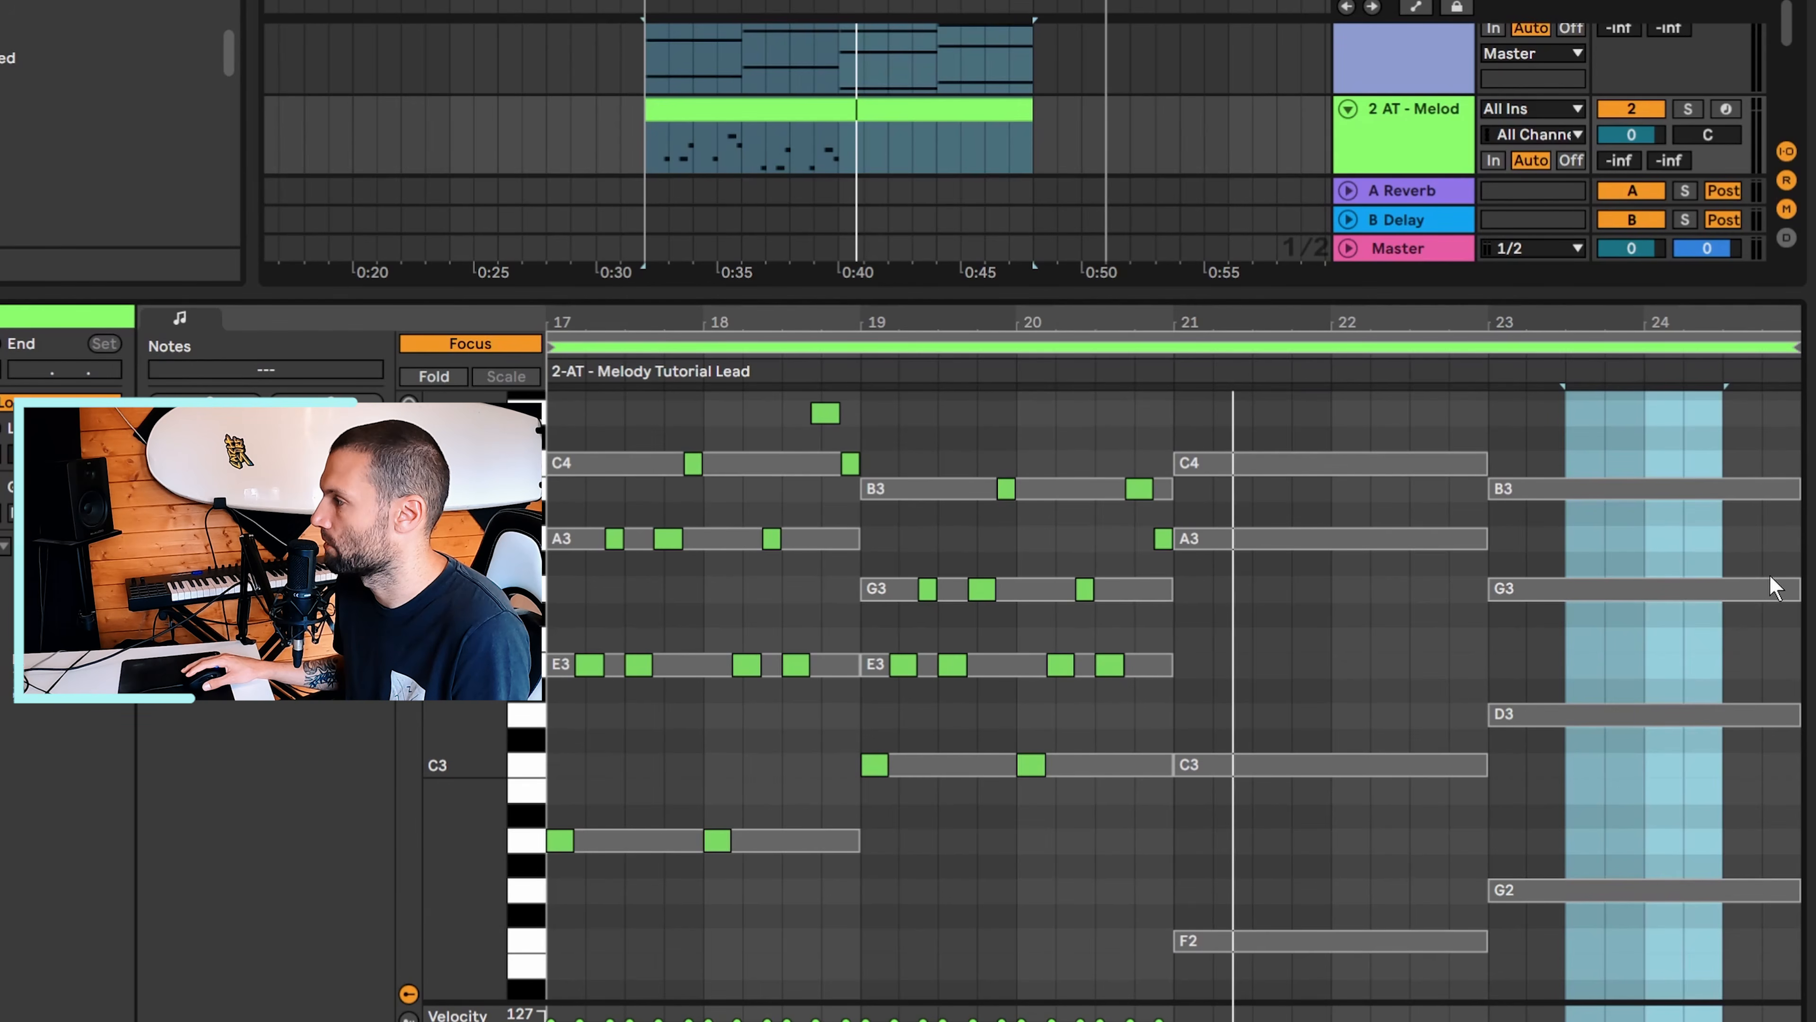
{"action": "left_click", "coordinate": [1253, 569]}
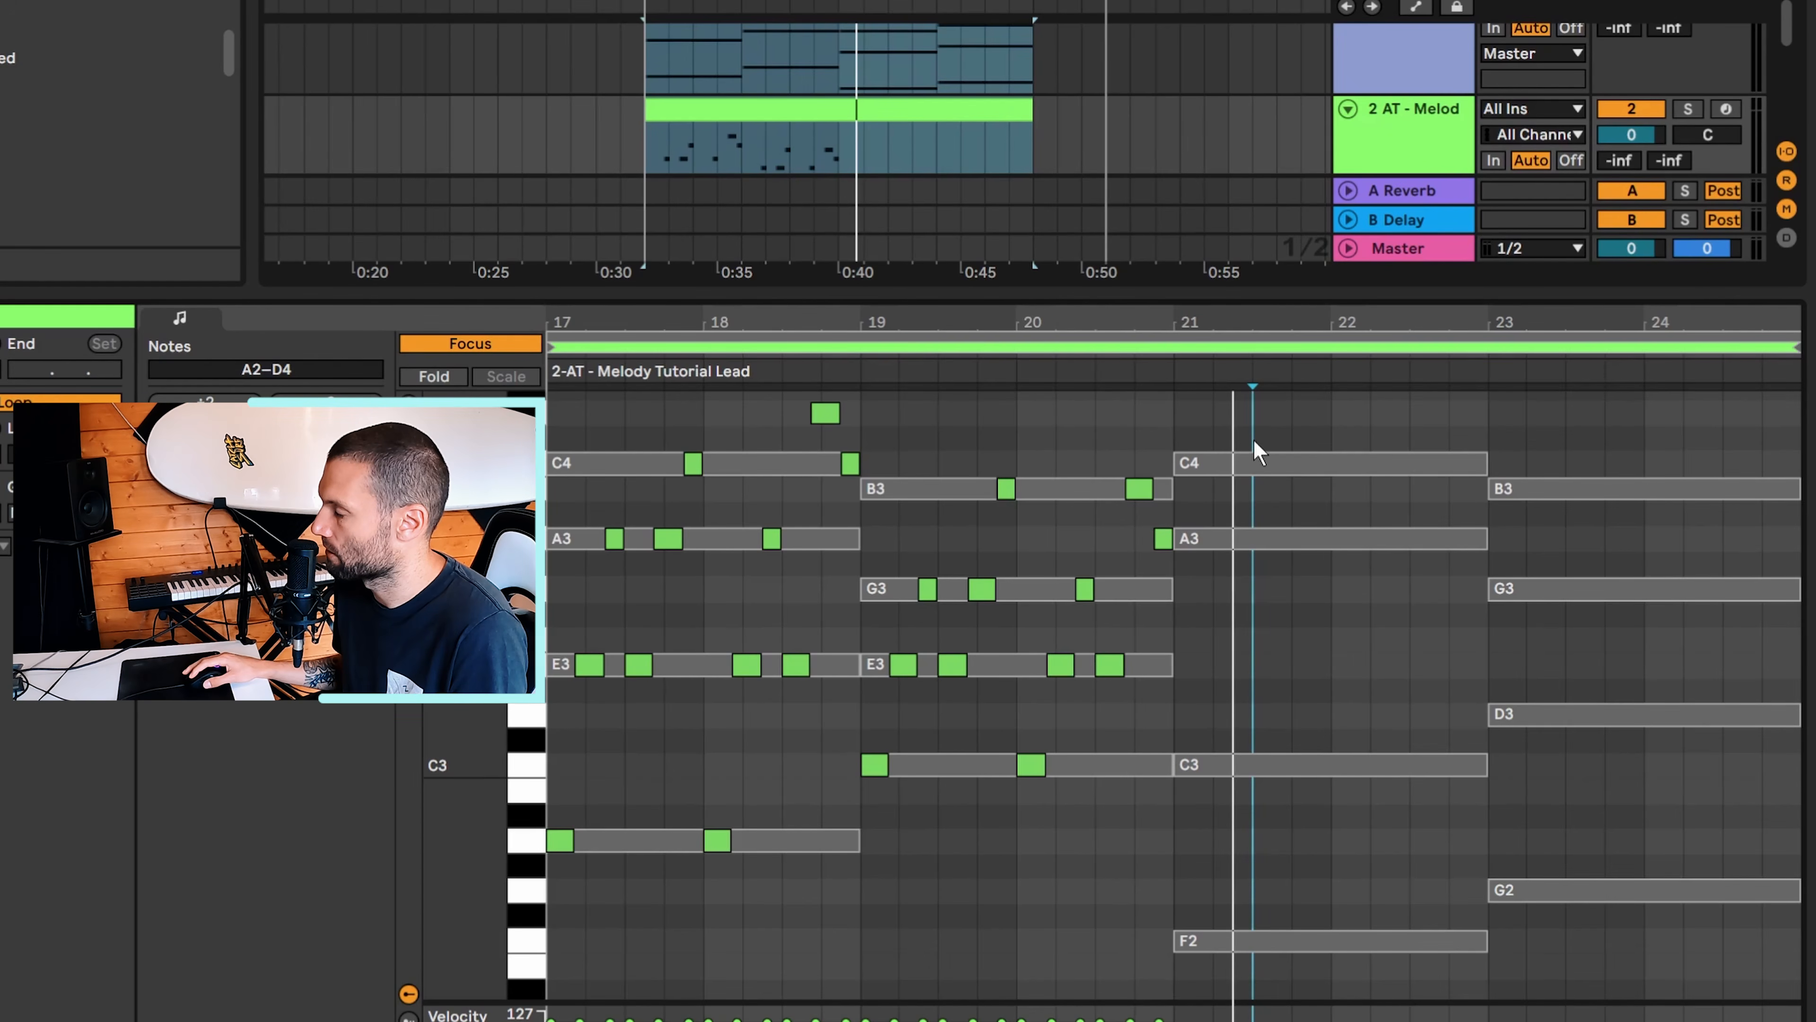
{"action": "left_click_drag", "start_coordinate": [1258, 449], "coordinate": [1370, 1002]}
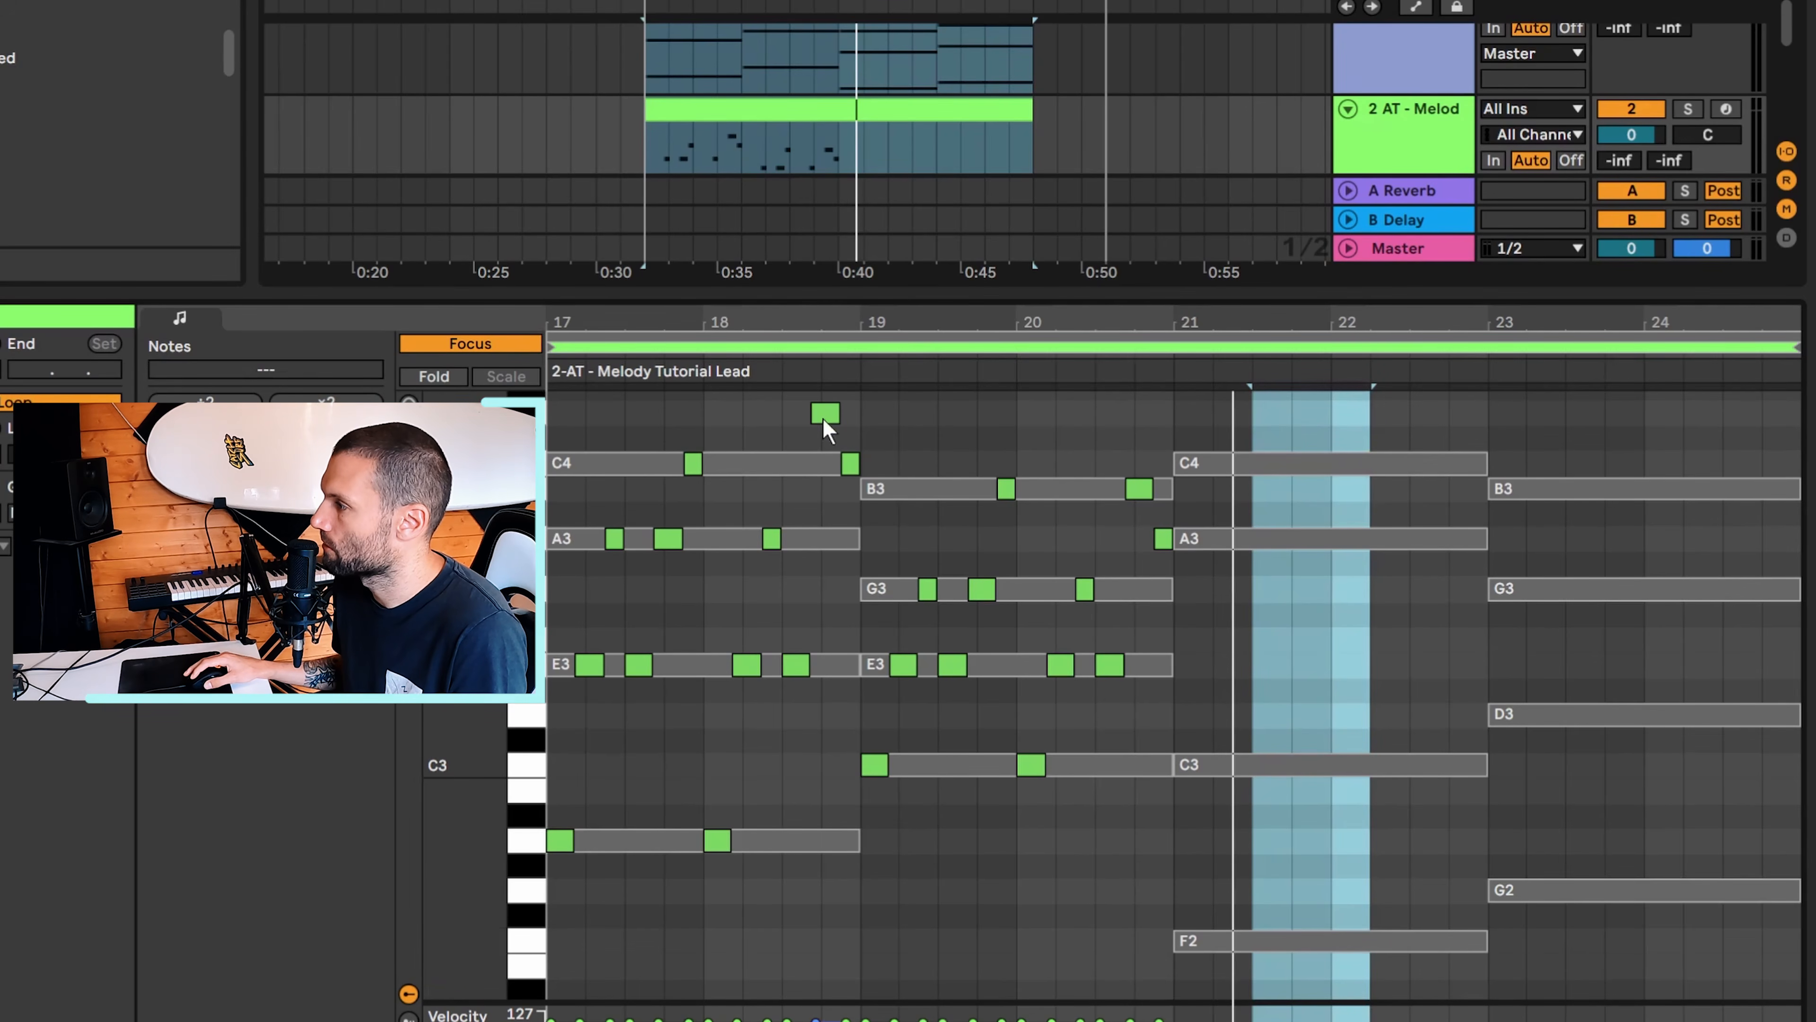
{"action": "left_click_drag", "start_coordinate": [789, 402], "coordinate": [862, 478]}
{"action": "left_click_drag", "start_coordinate": [1105, 455], "coordinate": [1176, 552]}
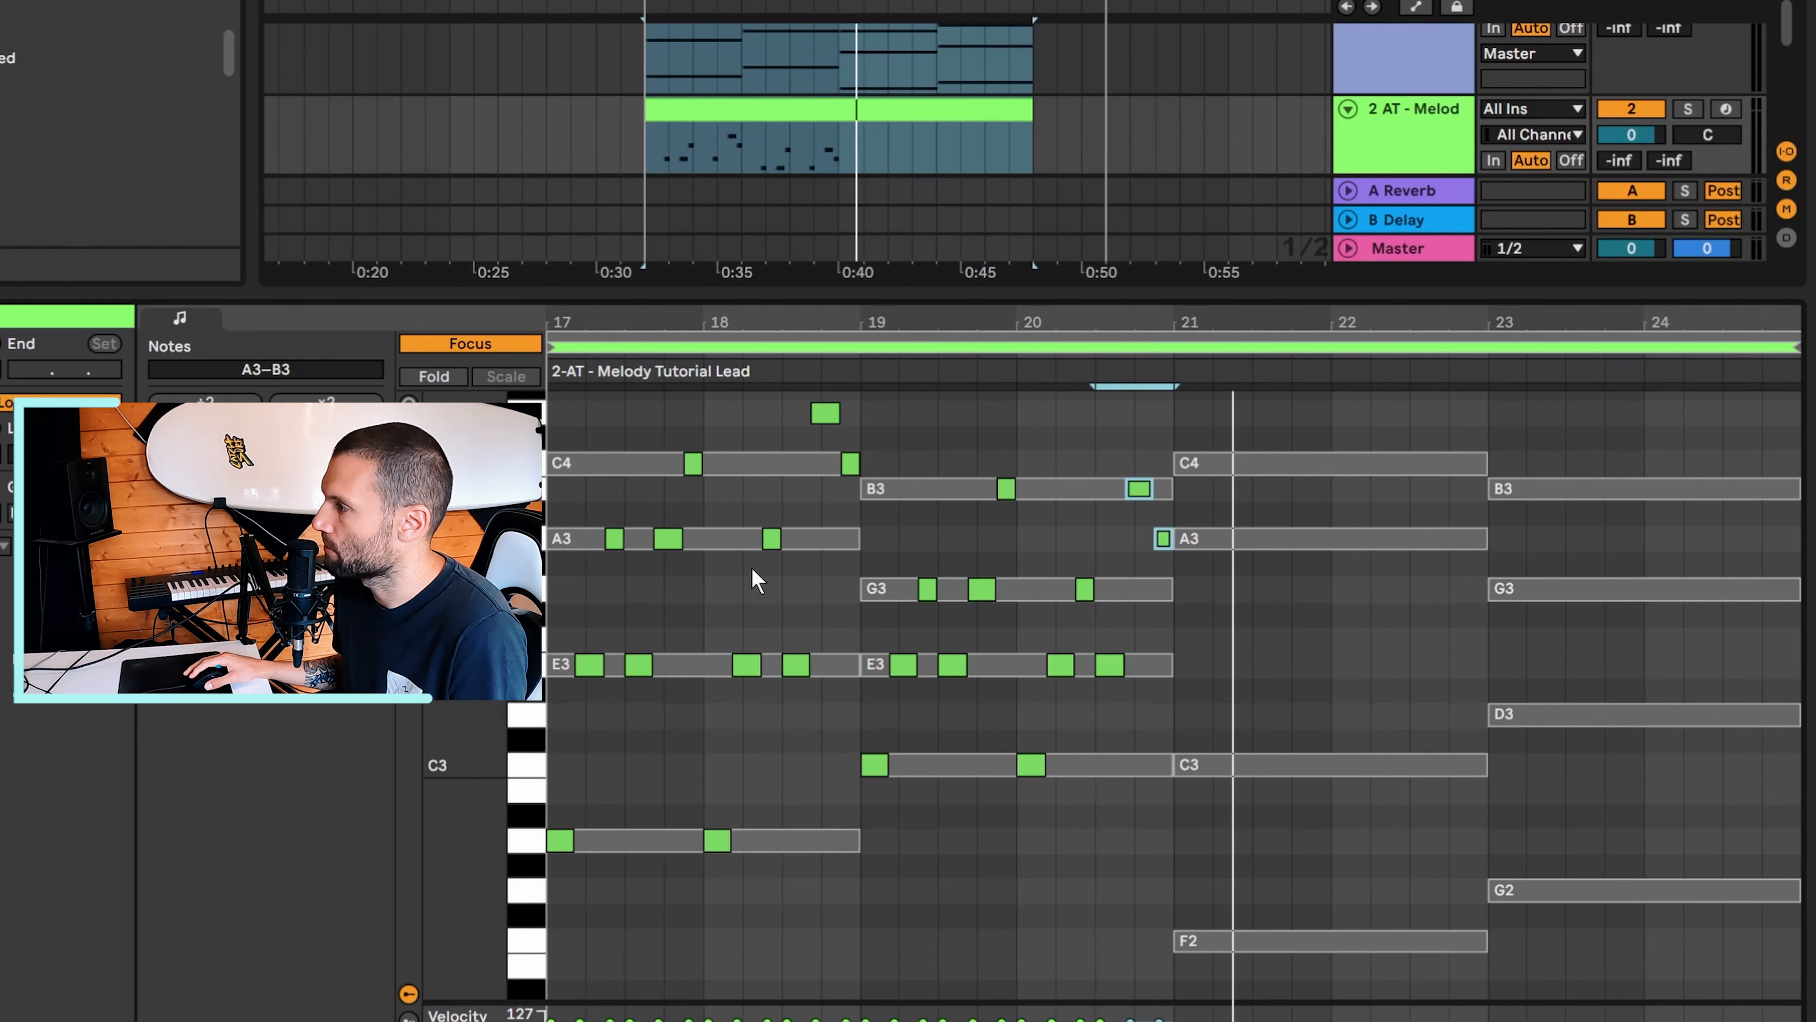
{"action": "left_click_drag", "start_coordinate": [594, 785], "coordinate": [731, 438]}
{"action": "left_click_drag", "start_coordinate": [552, 888], "coordinate": [849, 474]}
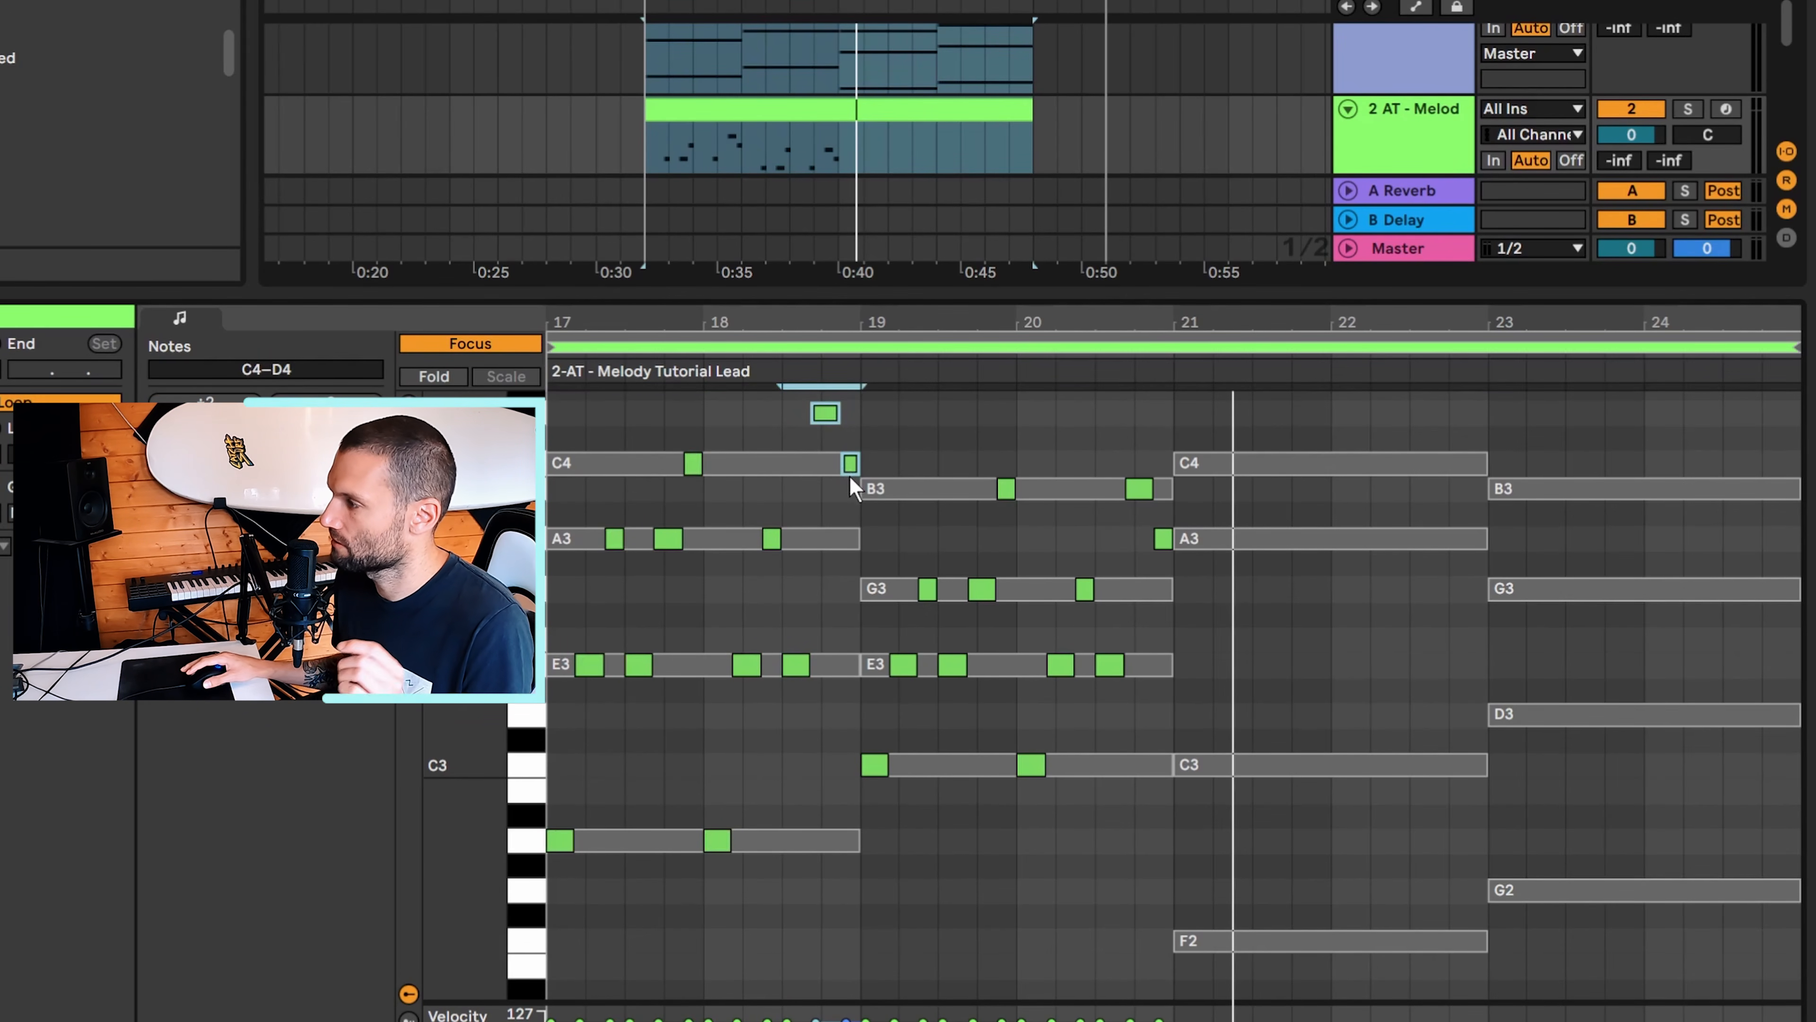
{"action": "left_click", "coordinate": [743, 491]}
Copy all the melody notes of bars 17 and 18 and paste them at the start of bar 21
{"action": "left_click_drag", "start_coordinate": [552, 400], "coordinate": [854, 890]}
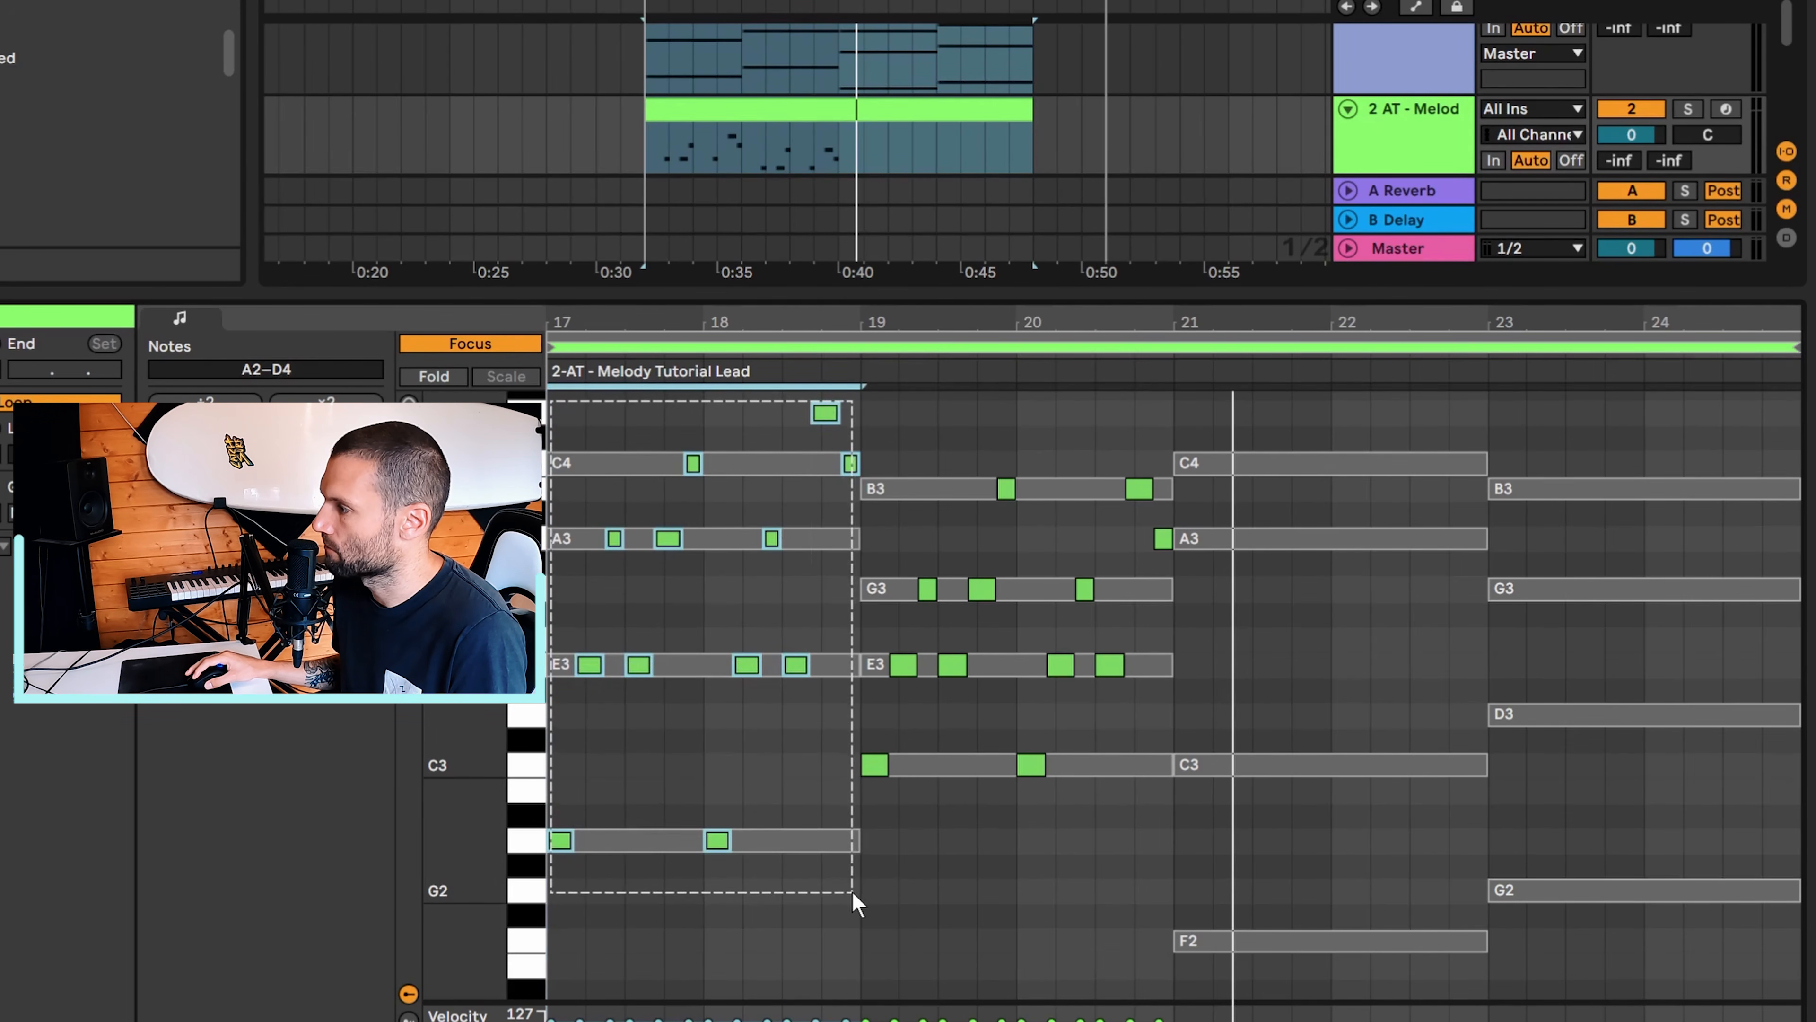
{"action": "left_click", "coordinate": [1189, 431]}
{"action": "key", "text": "ctrl+v"}
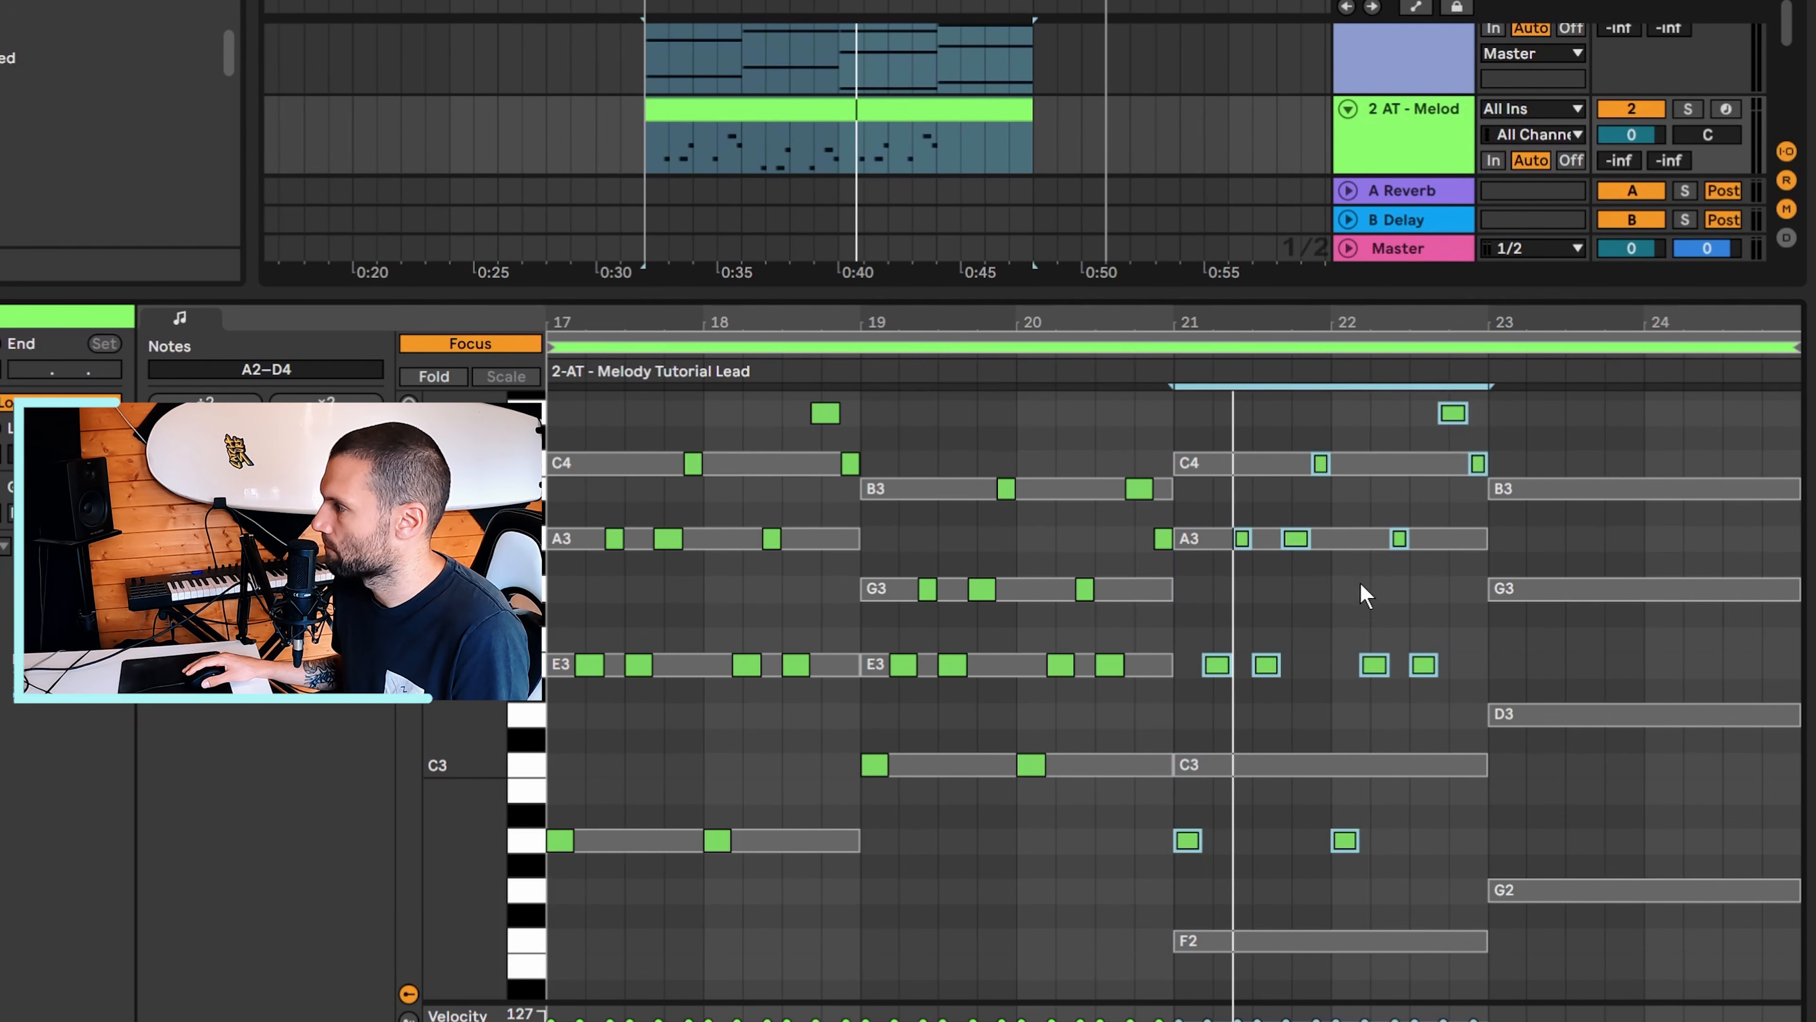
Fit bars 21 and 22 to their reference chord by lowering the two A2 notes to F2 and the four E3 notes to C3
{"action": "left_click_drag", "start_coordinate": [1374, 783], "coordinate": [1173, 887]}
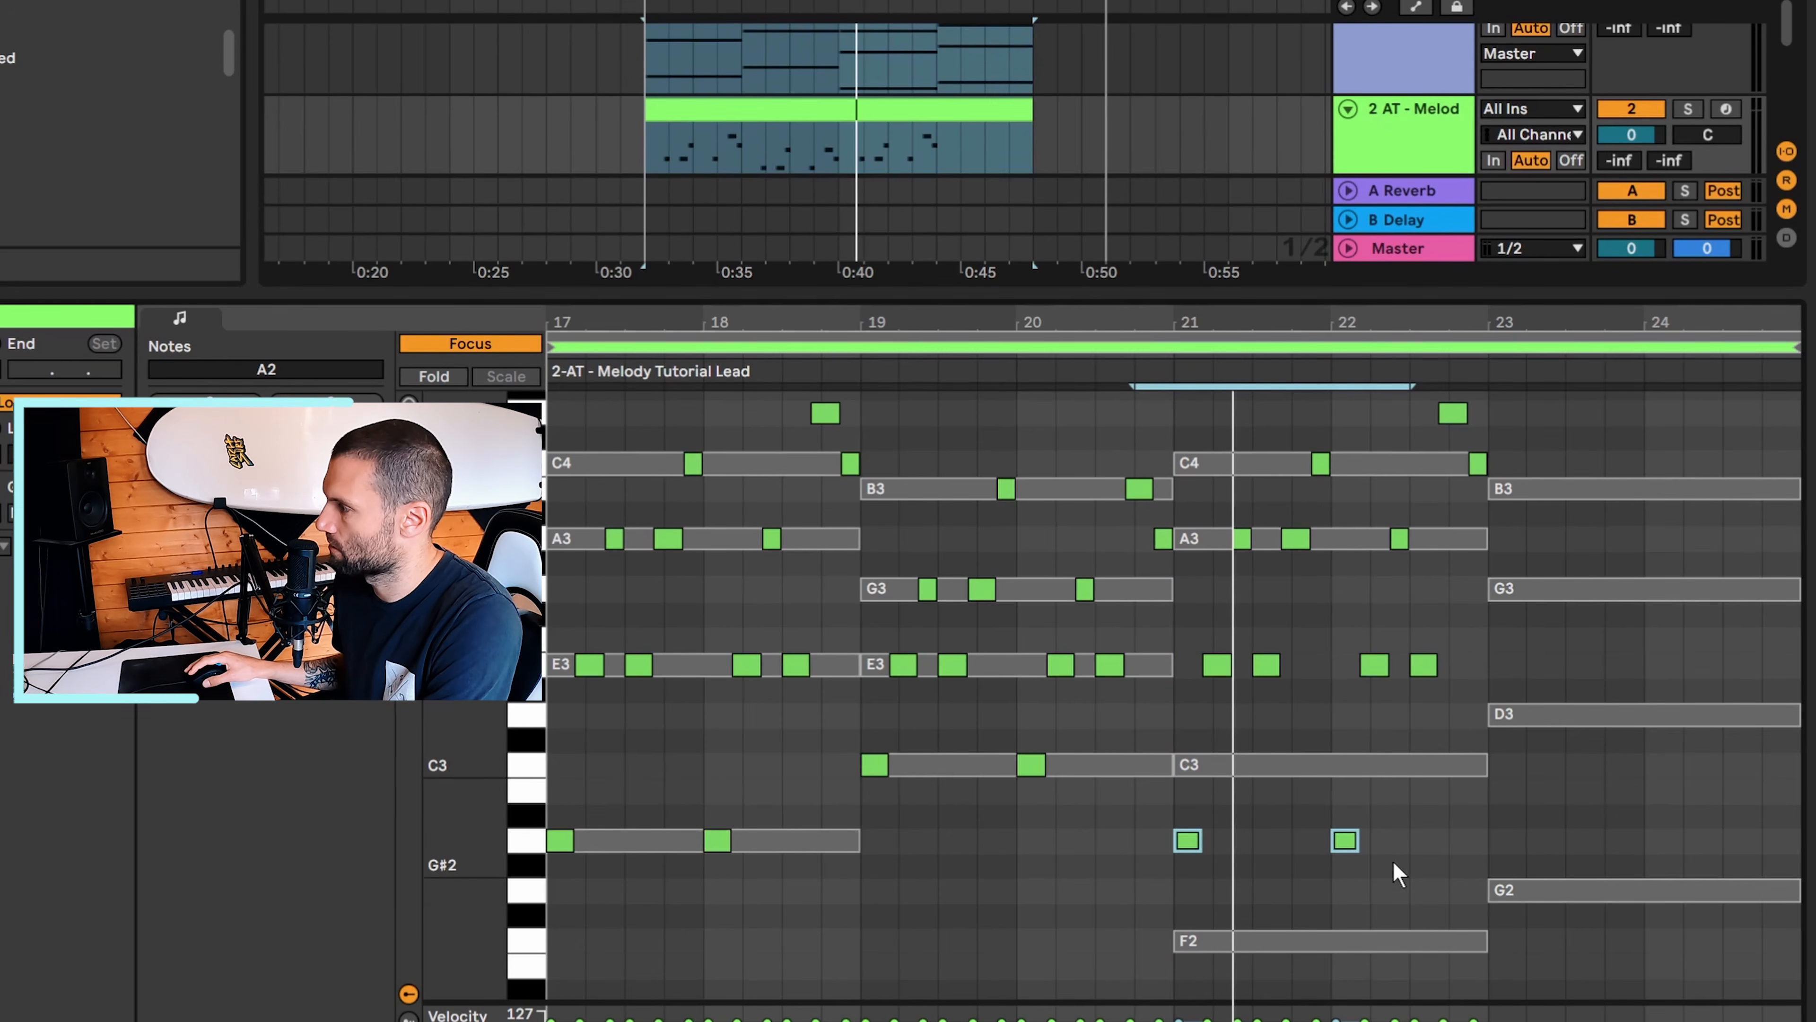
{"action": "key", "text": "Down"}
{"action": "key", "text": "Down"}
{"action": "key", "text": "Down"}
{"action": "key", "text": "Down"}
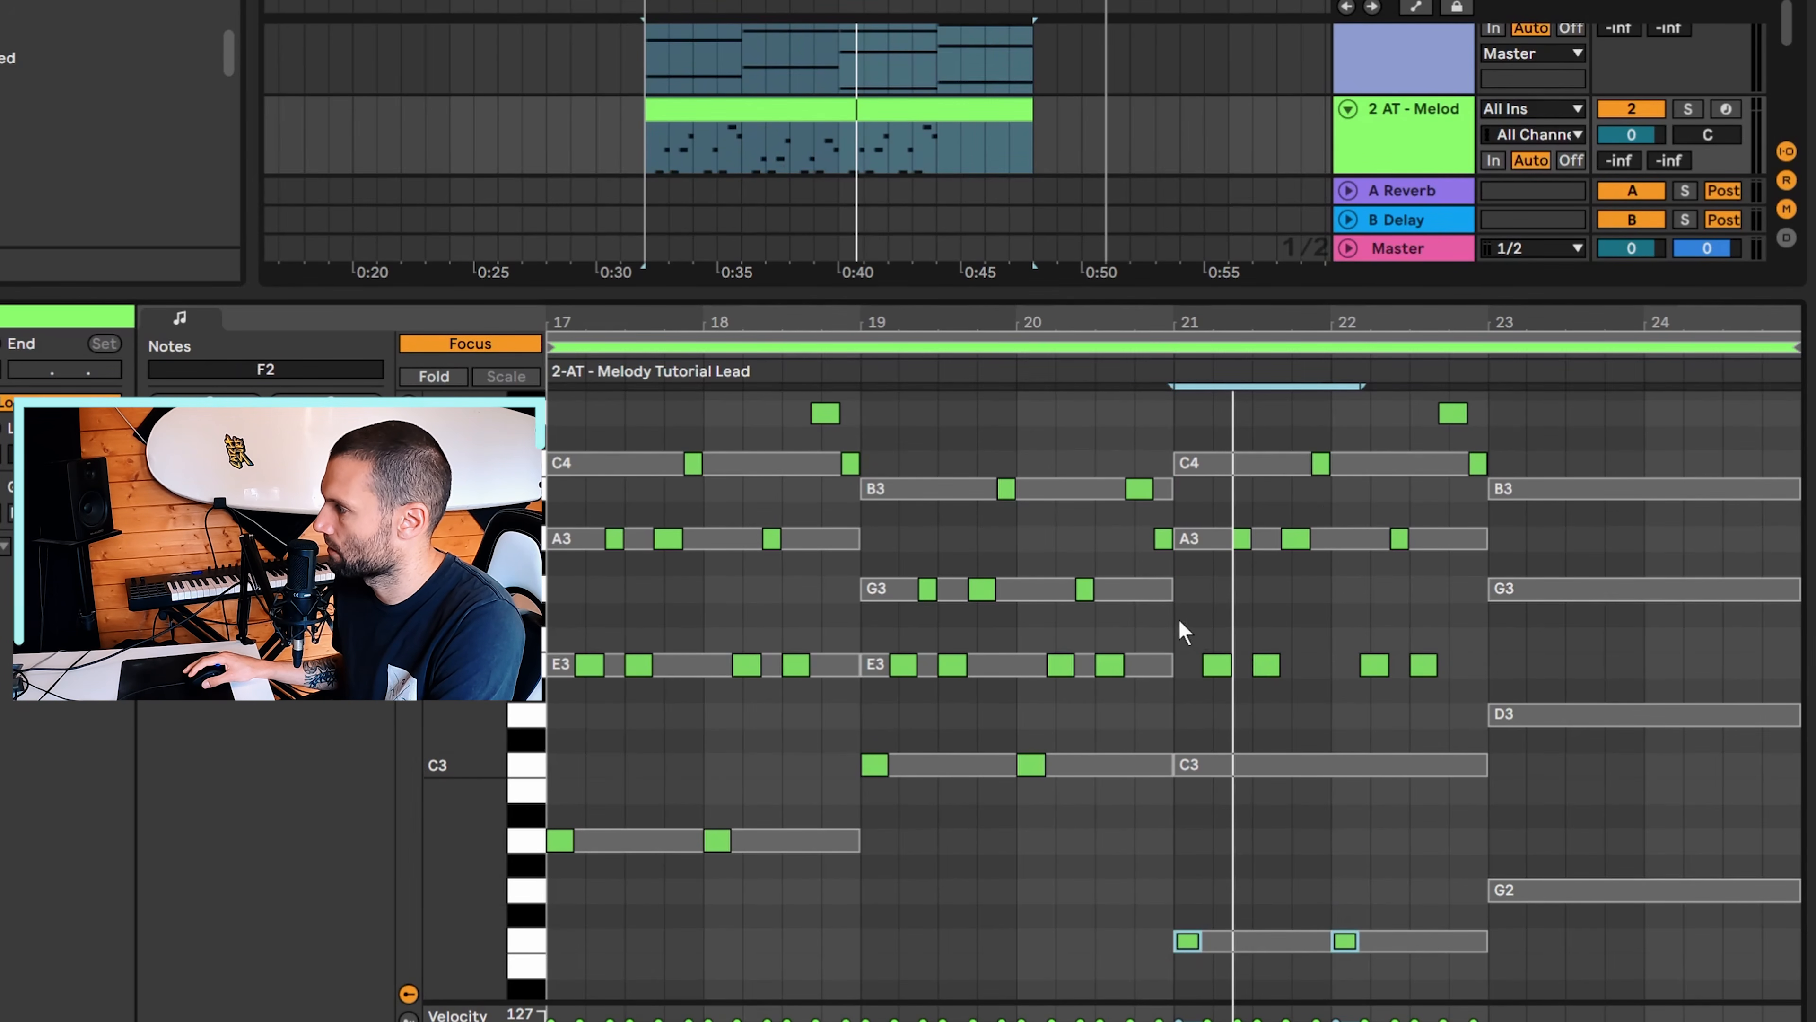
{"action": "left_click_drag", "start_coordinate": [1348, 678], "coordinate": [1439, 694]}
{"action": "key", "text": "Down"}
{"action": "key", "text": "Down"}
{"action": "key", "text": "Down"}
{"action": "key", "text": "Down"}
Check the upper notes of bars 21 and 22 against the chord and play back the melody through them
{"action": "left_click_drag", "start_coordinate": [1480, 565], "coordinate": [1262, 416]}
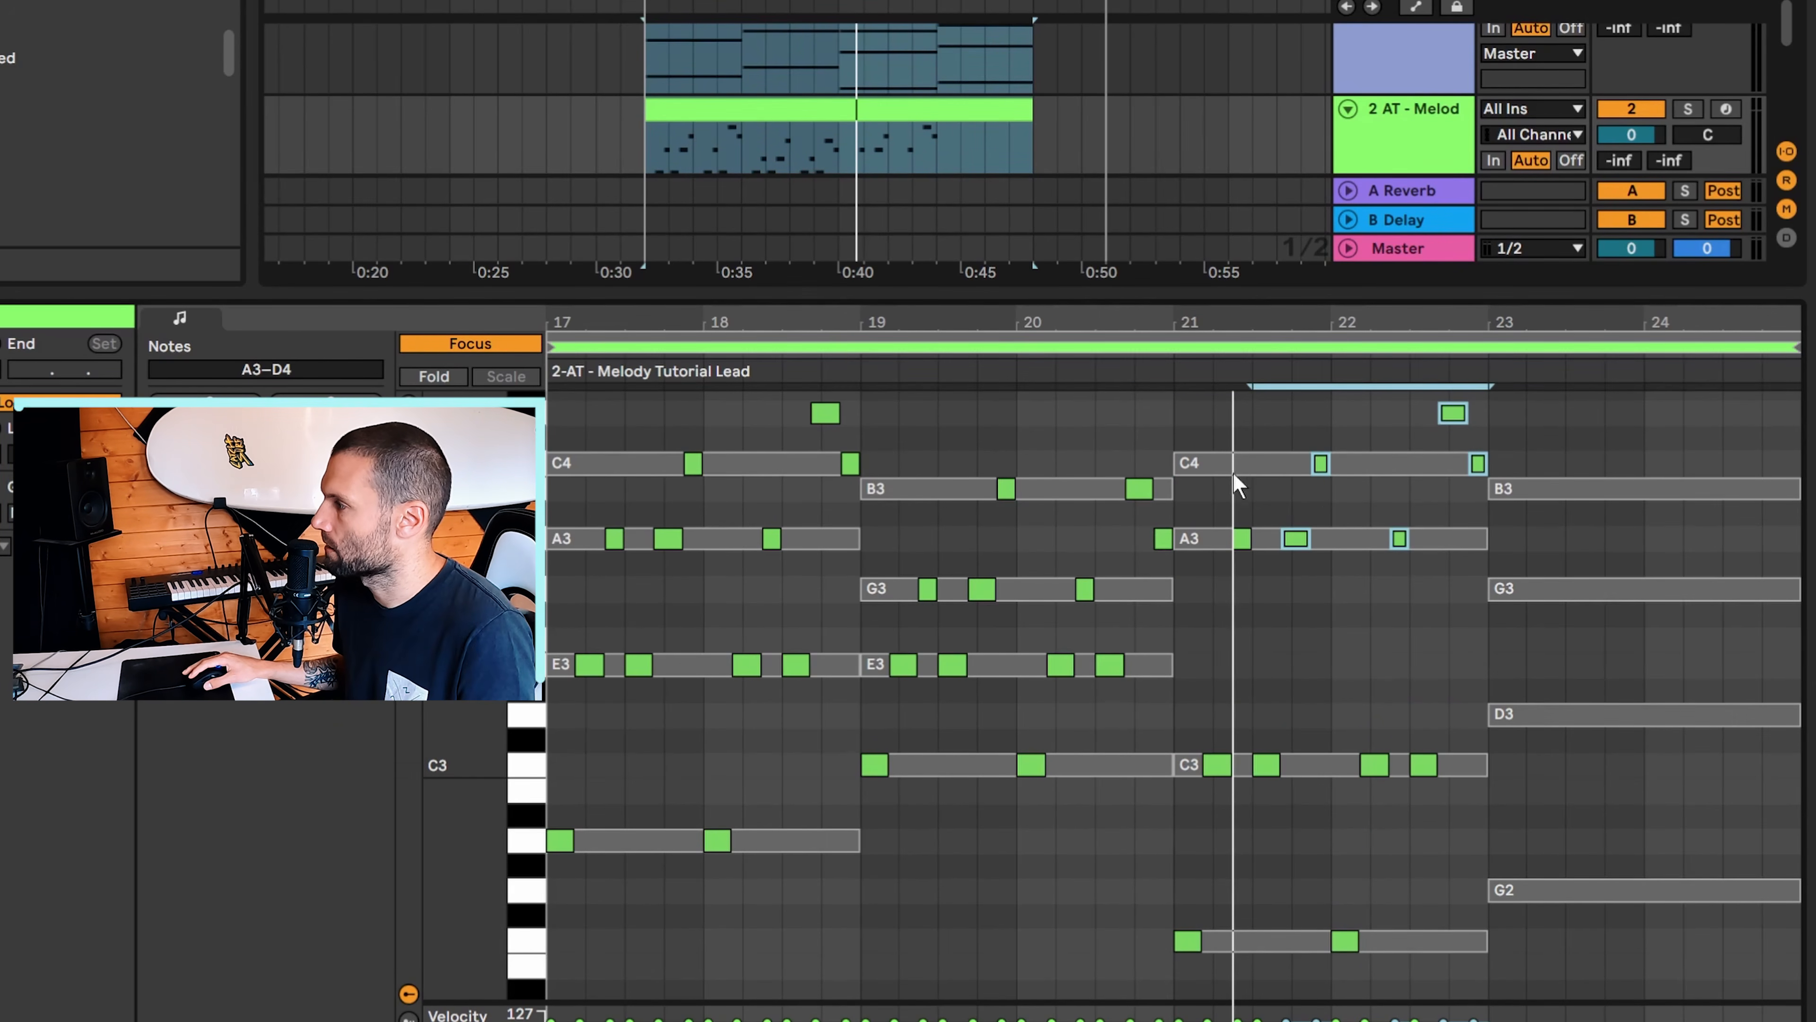
{"action": "left_click", "coordinate": [1267, 489]}
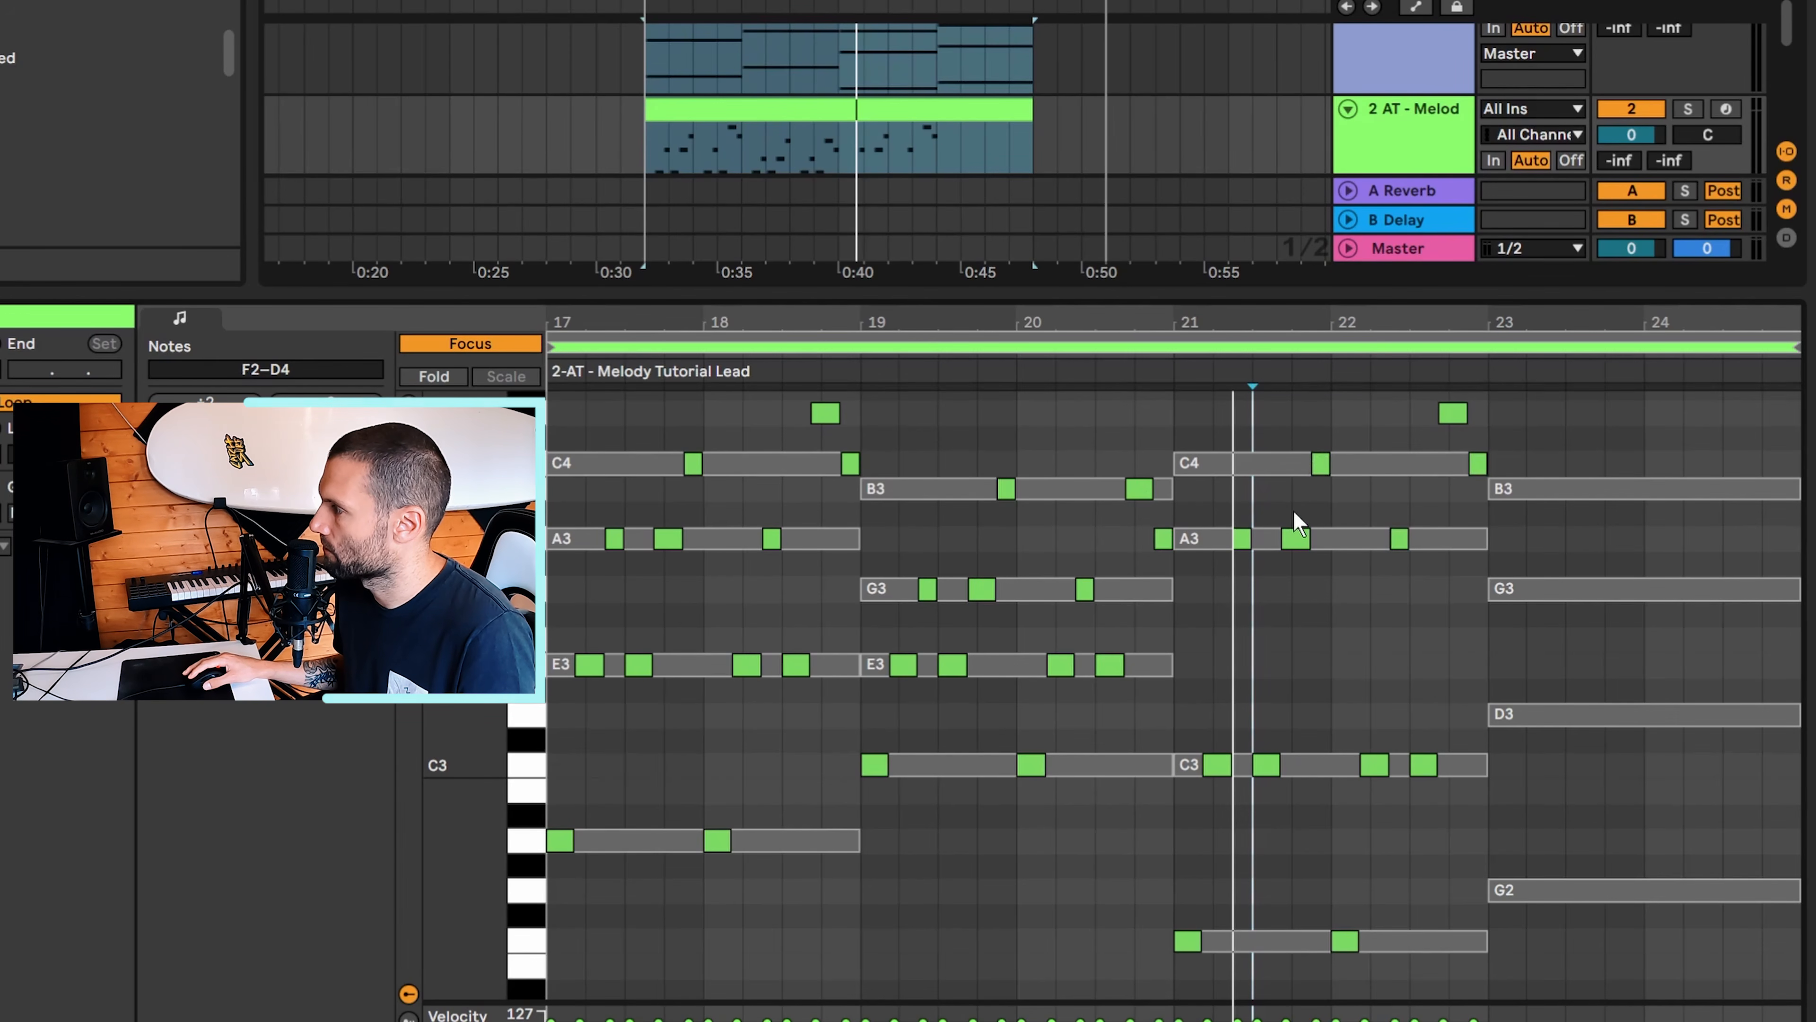
{"action": "left_click", "coordinate": [1450, 447]}
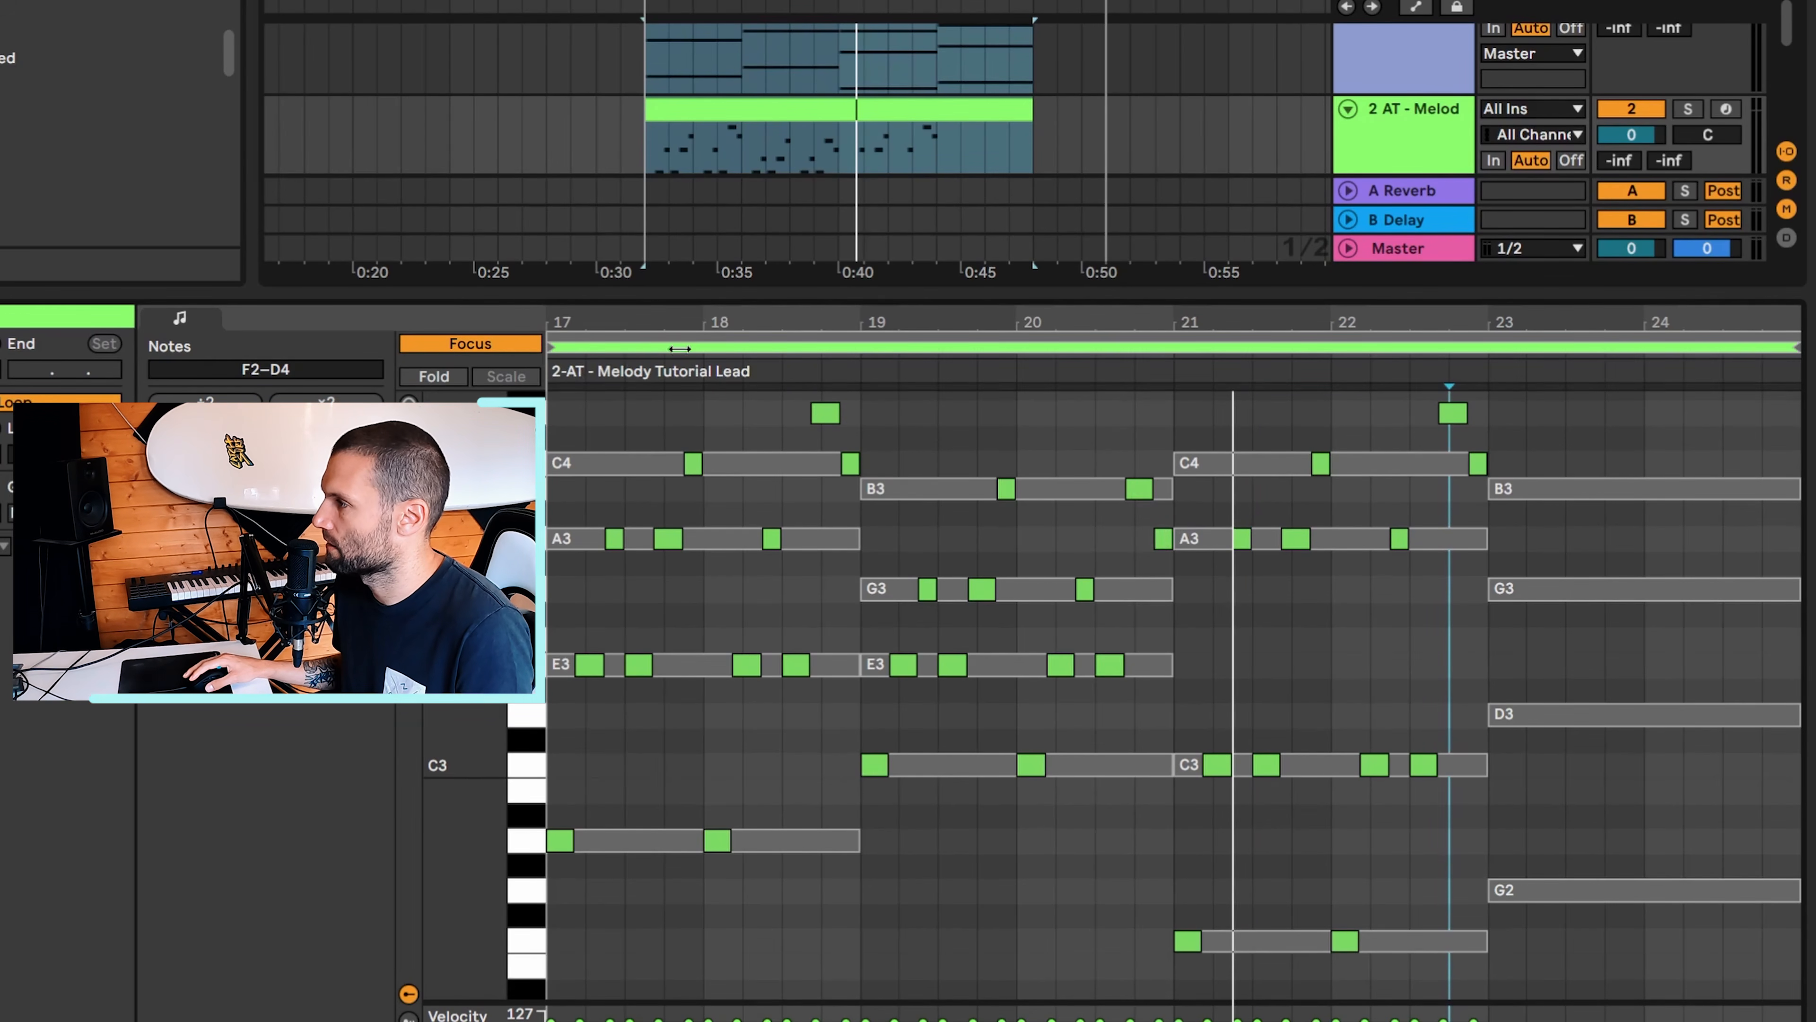
{"action": "key", "text": "space"}
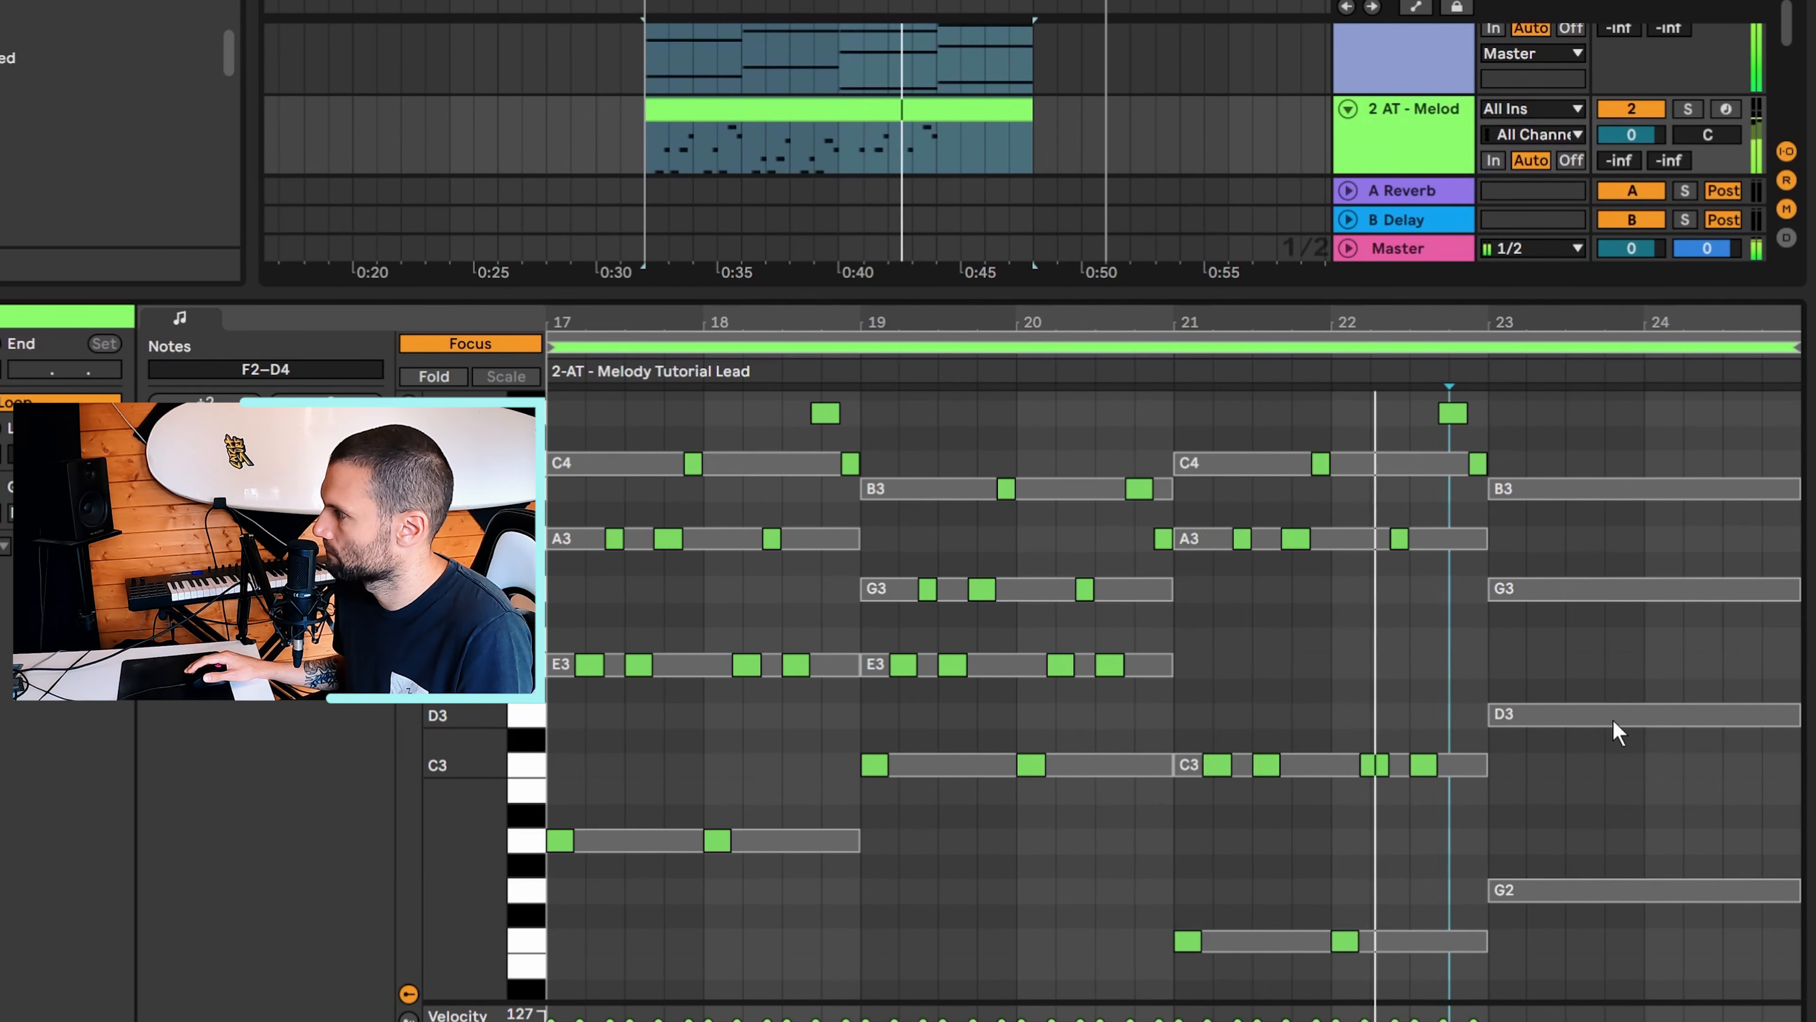
{"action": "key", "text": "space"}
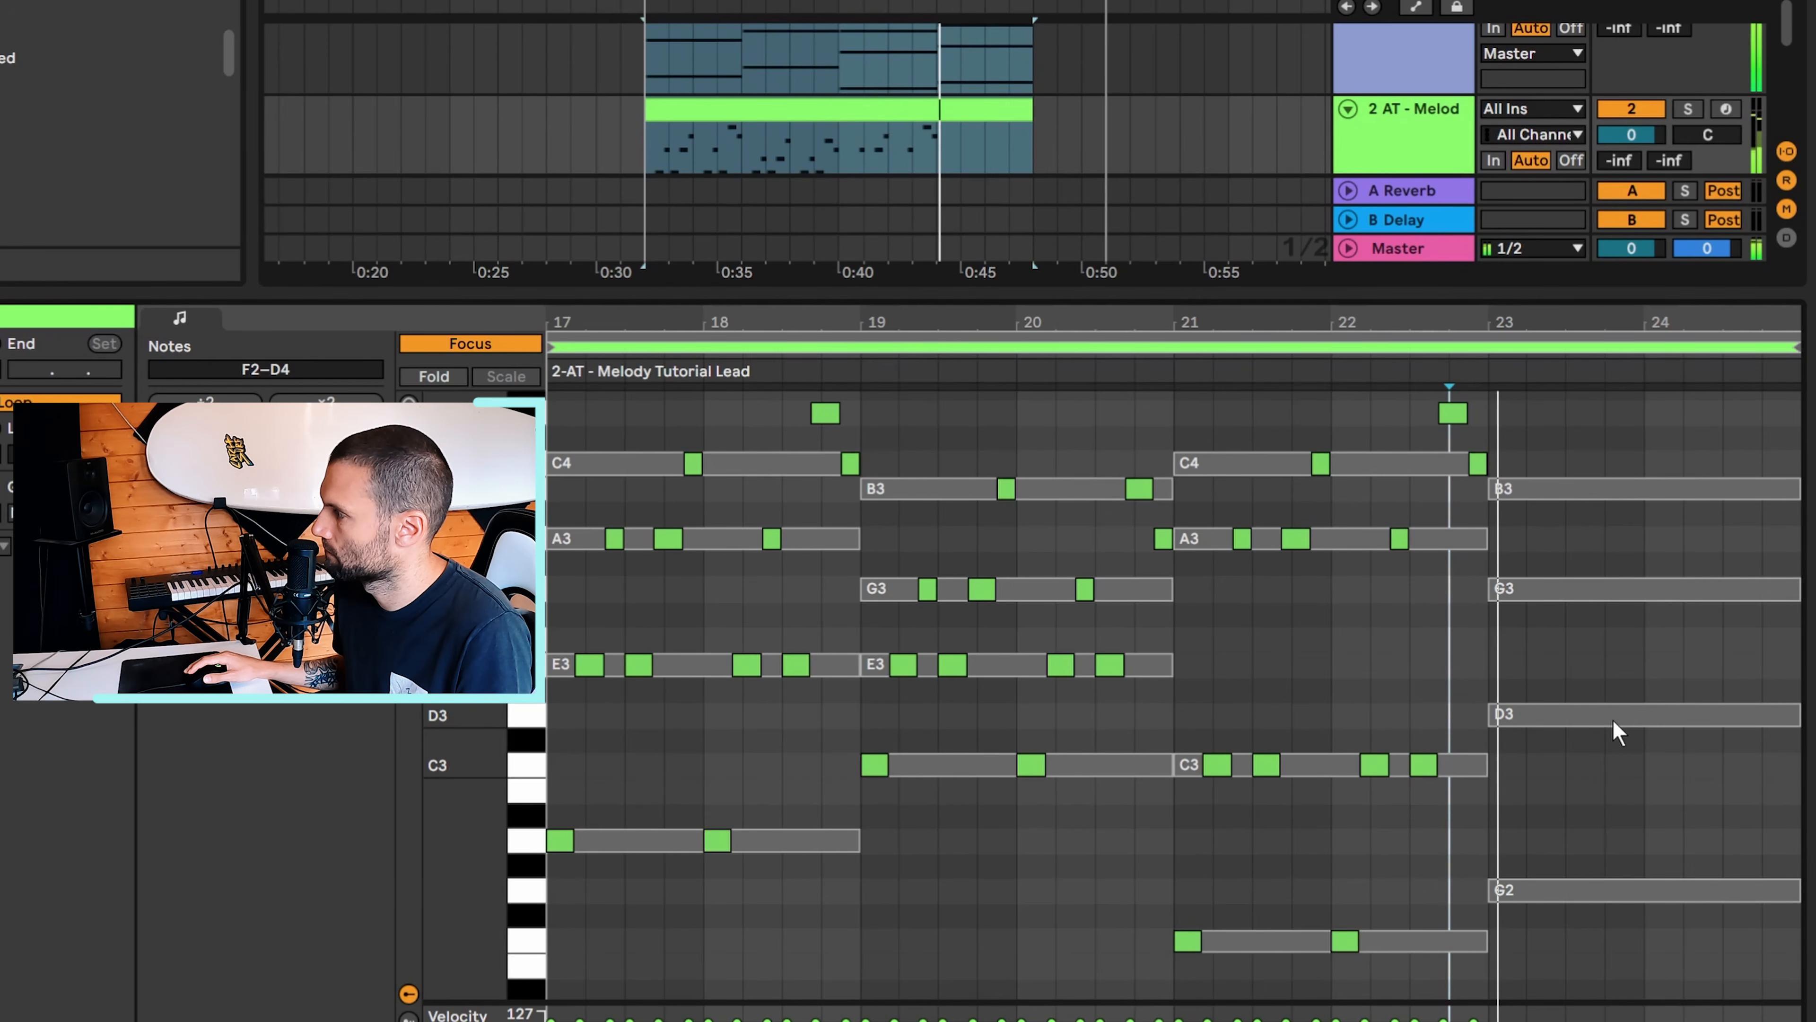
Copy all the melody notes of bars 19 and 20 and paste them at the start of bar 23
{"action": "left_click_drag", "start_coordinate": [887, 465], "coordinate": [1179, 823]}
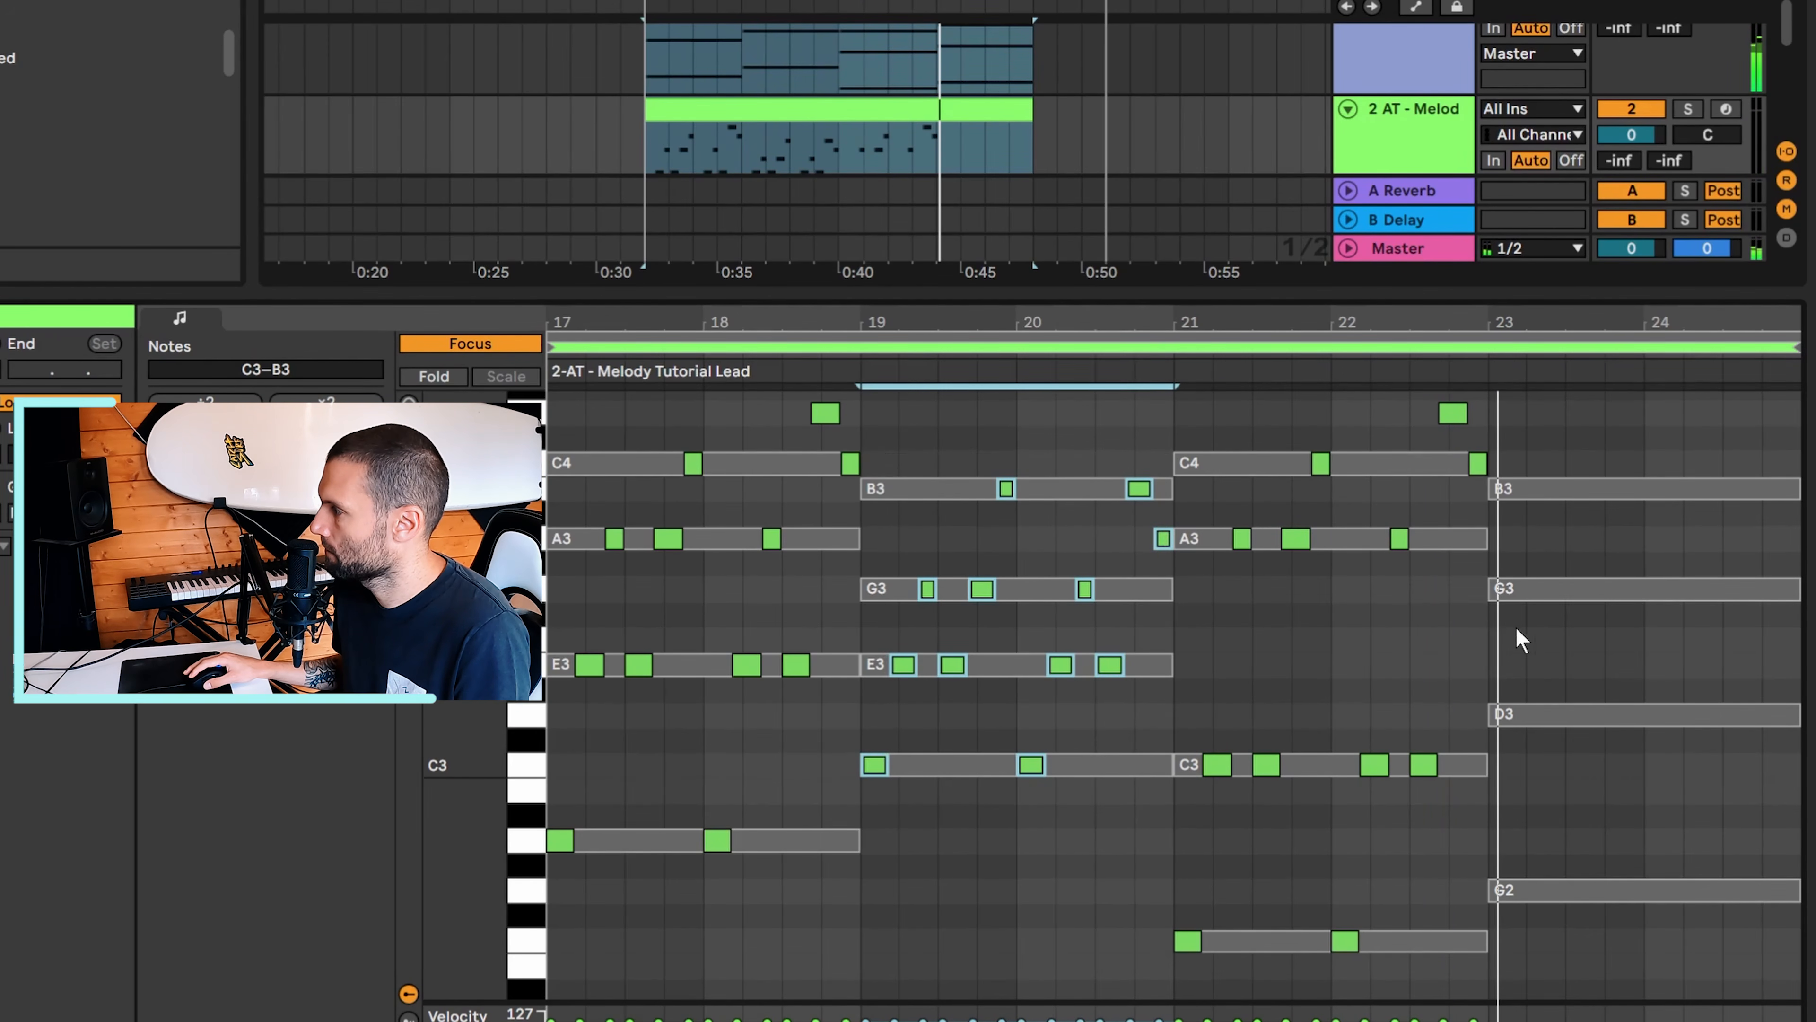
{"action": "left_click", "coordinate": [1494, 630]}
{"action": "key", "text": "ctrl+v"}
In bars 23 and 24, lower the two C3 notes to G2 and the four E3 notes to D3, and play back the melody
{"action": "left_click_drag", "start_coordinate": [1681, 759], "coordinate": [1499, 806]}
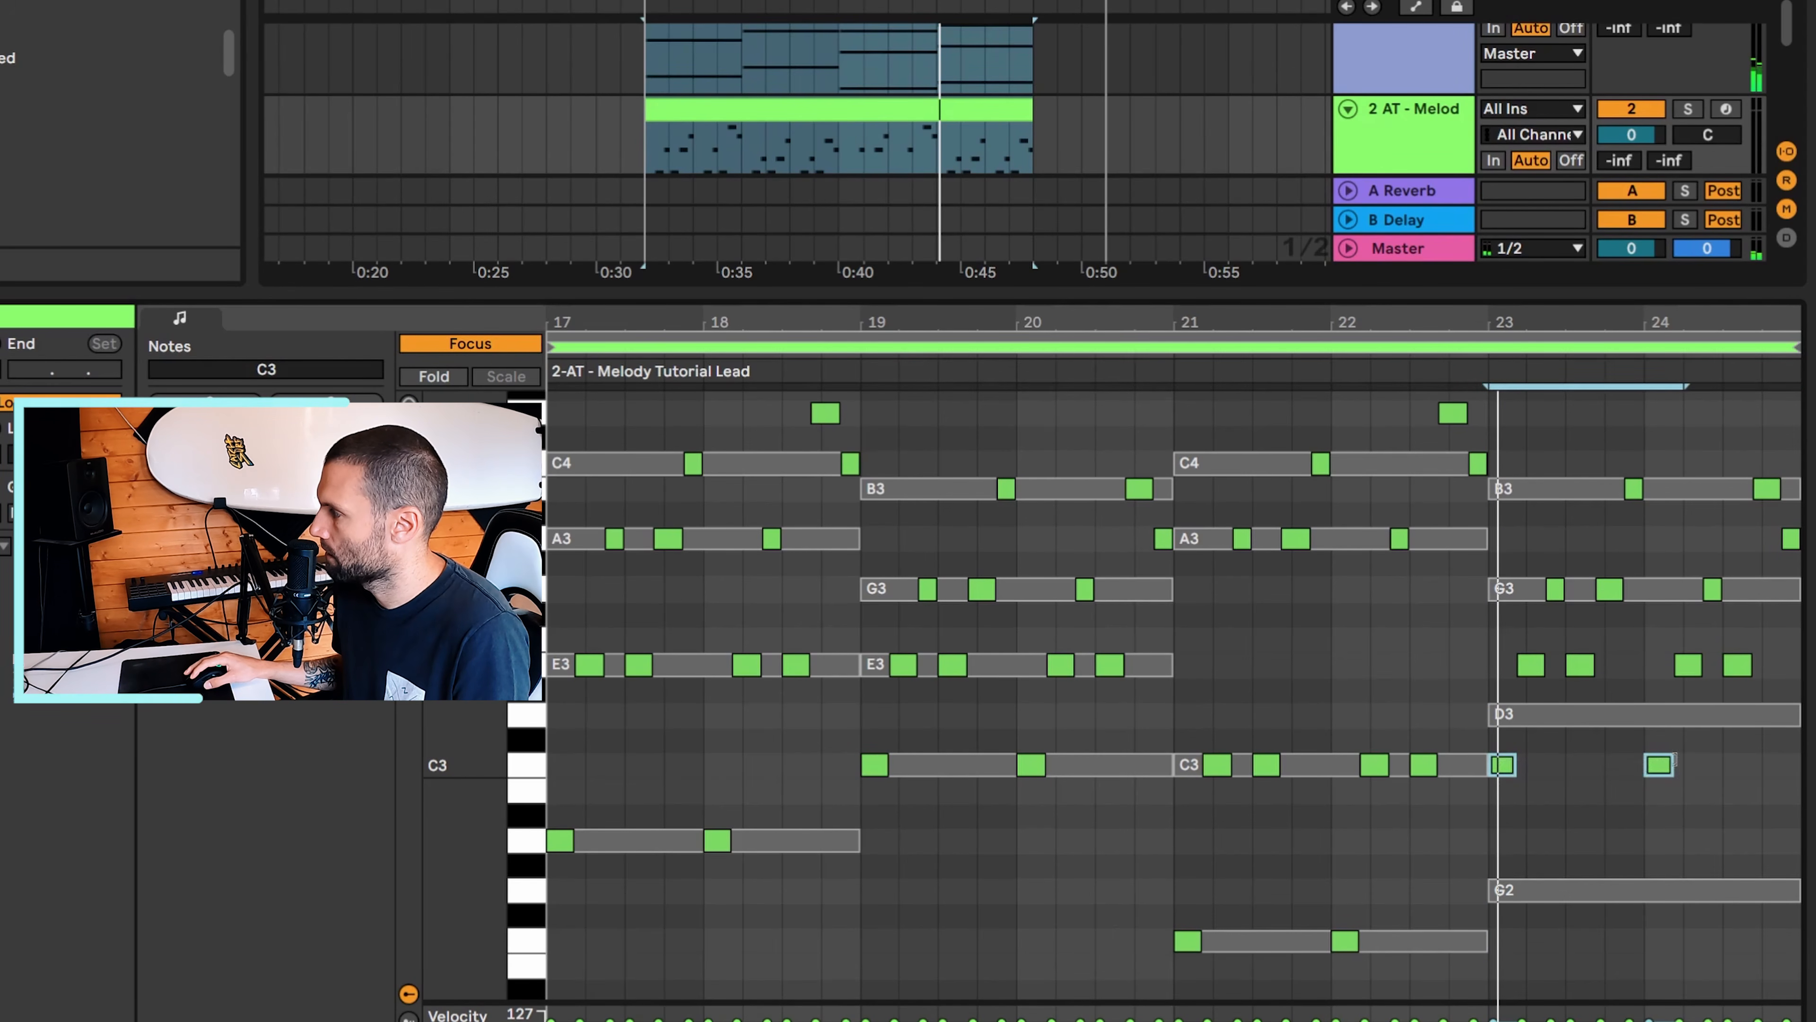
{"action": "key", "text": "Down"}
{"action": "key", "text": "Down"}
{"action": "key", "text": "Down"}
{"action": "key", "text": "Down"}
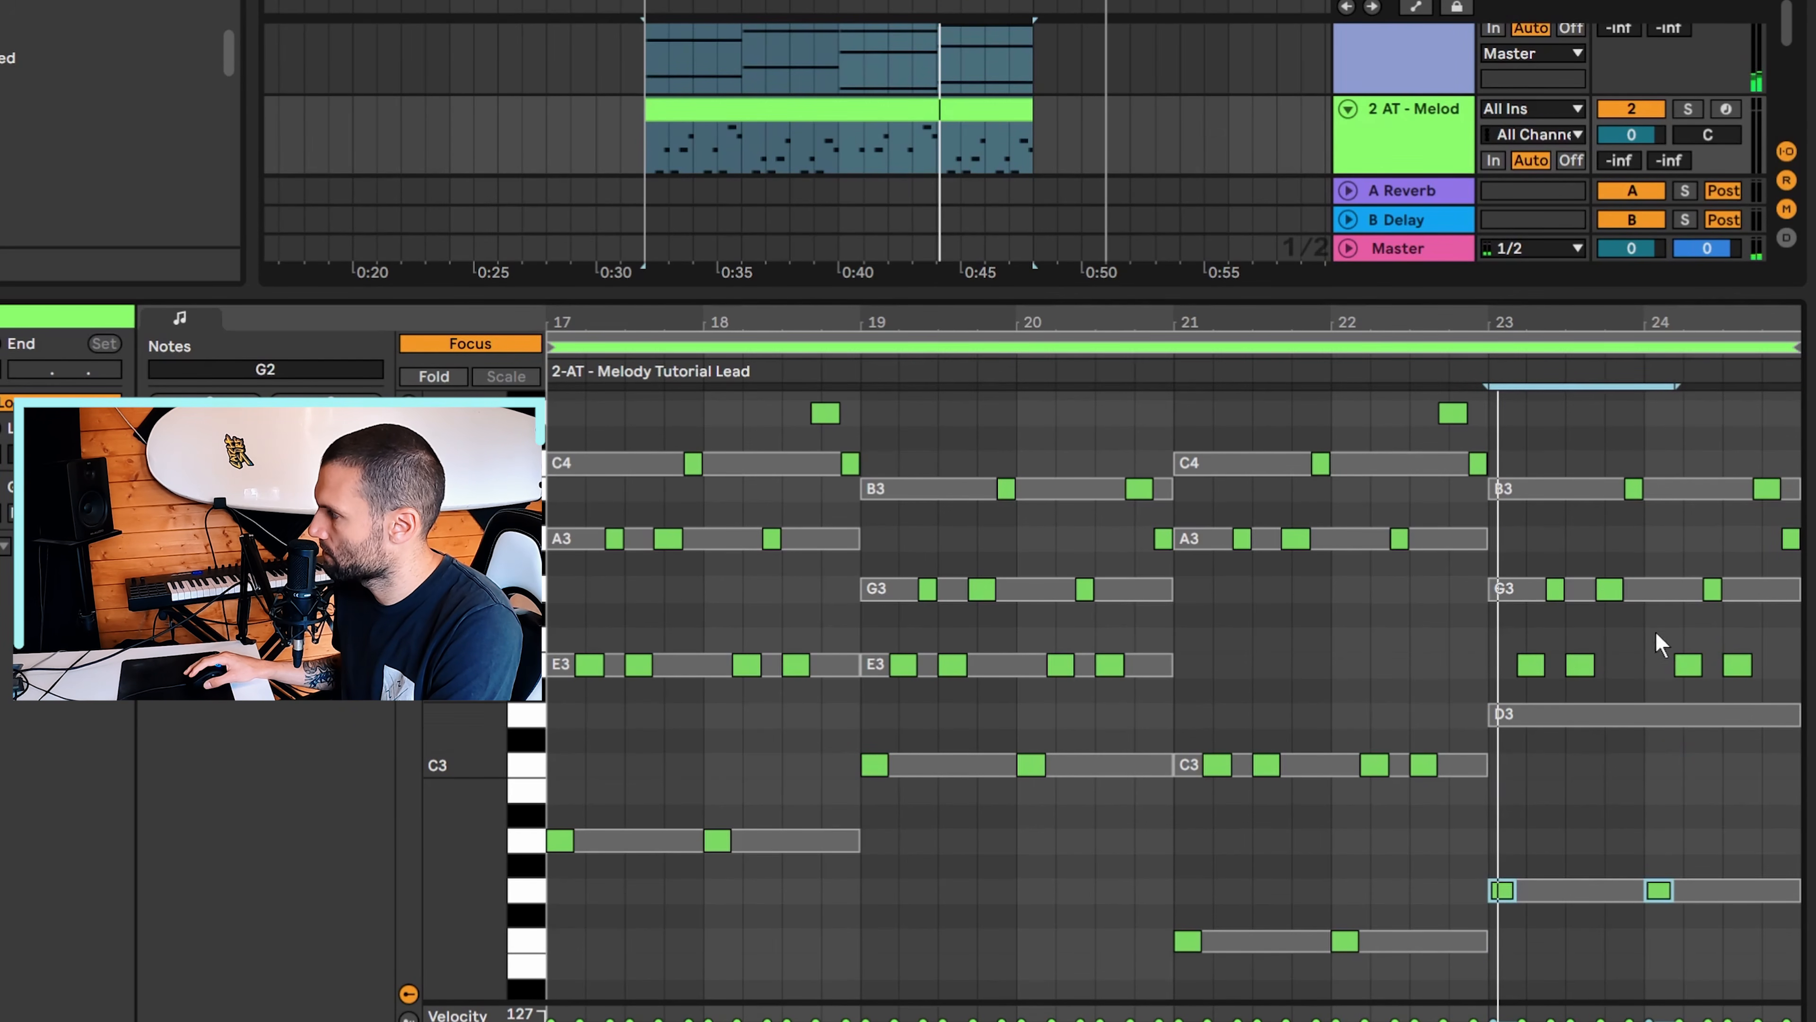
{"action": "left_click_drag", "start_coordinate": [1541, 636], "coordinate": [1761, 660]}
{"action": "key", "text": "Down"}
{"action": "key", "text": "Down"}
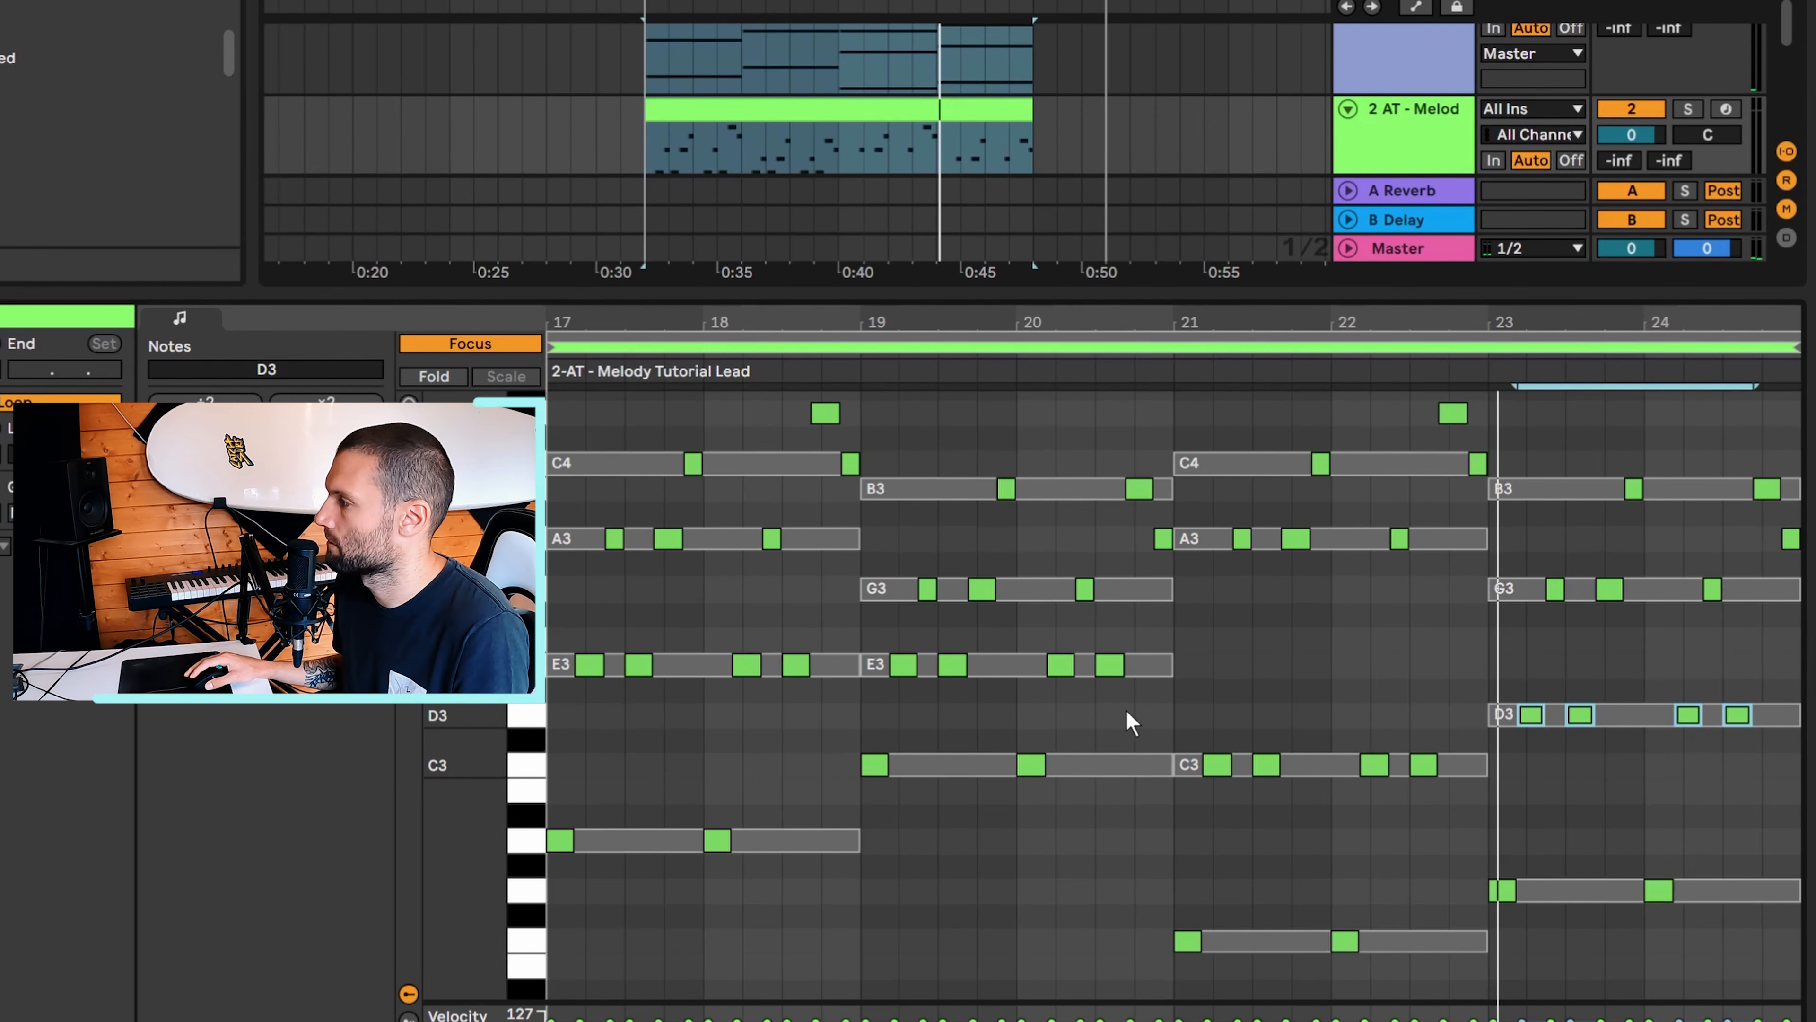
{"action": "key", "text": "space"}
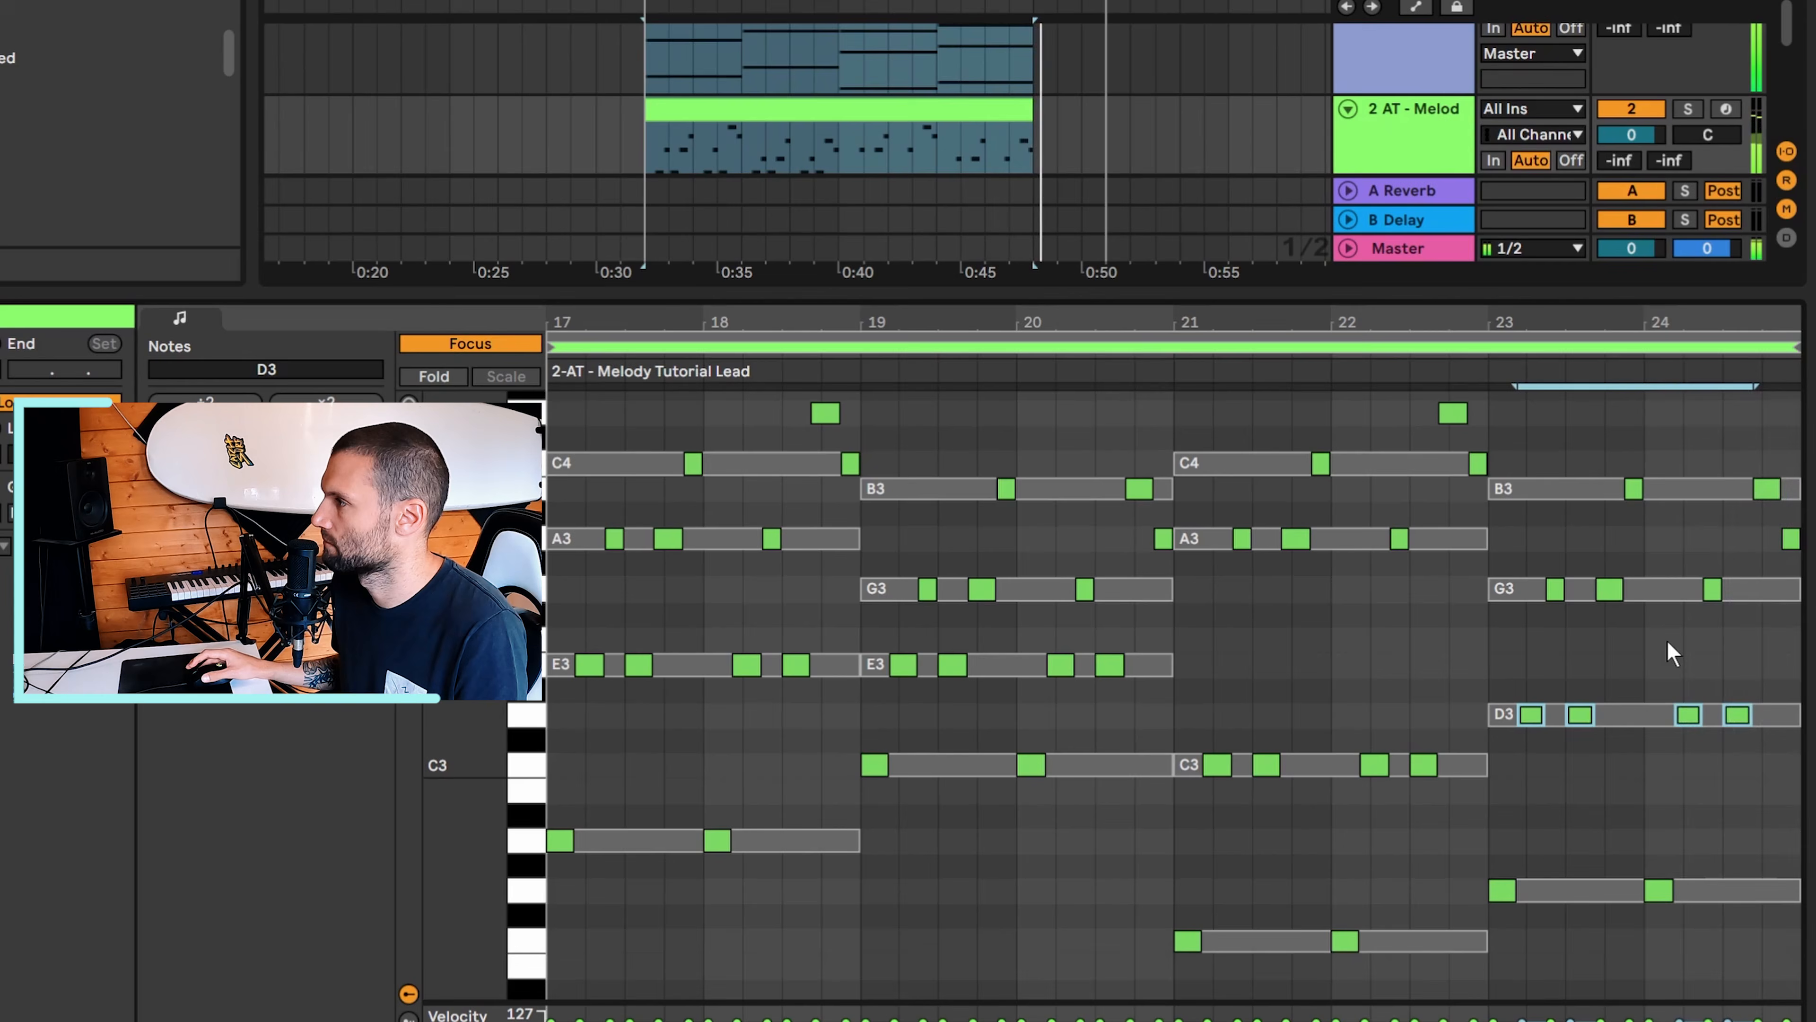
Enlarge the arrangement area and deactivate the finished lead melody track below Chords
{"action": "scroll", "coordinate": [1030, 111], "scroll_direction": "down", "scroll_amount": 4}
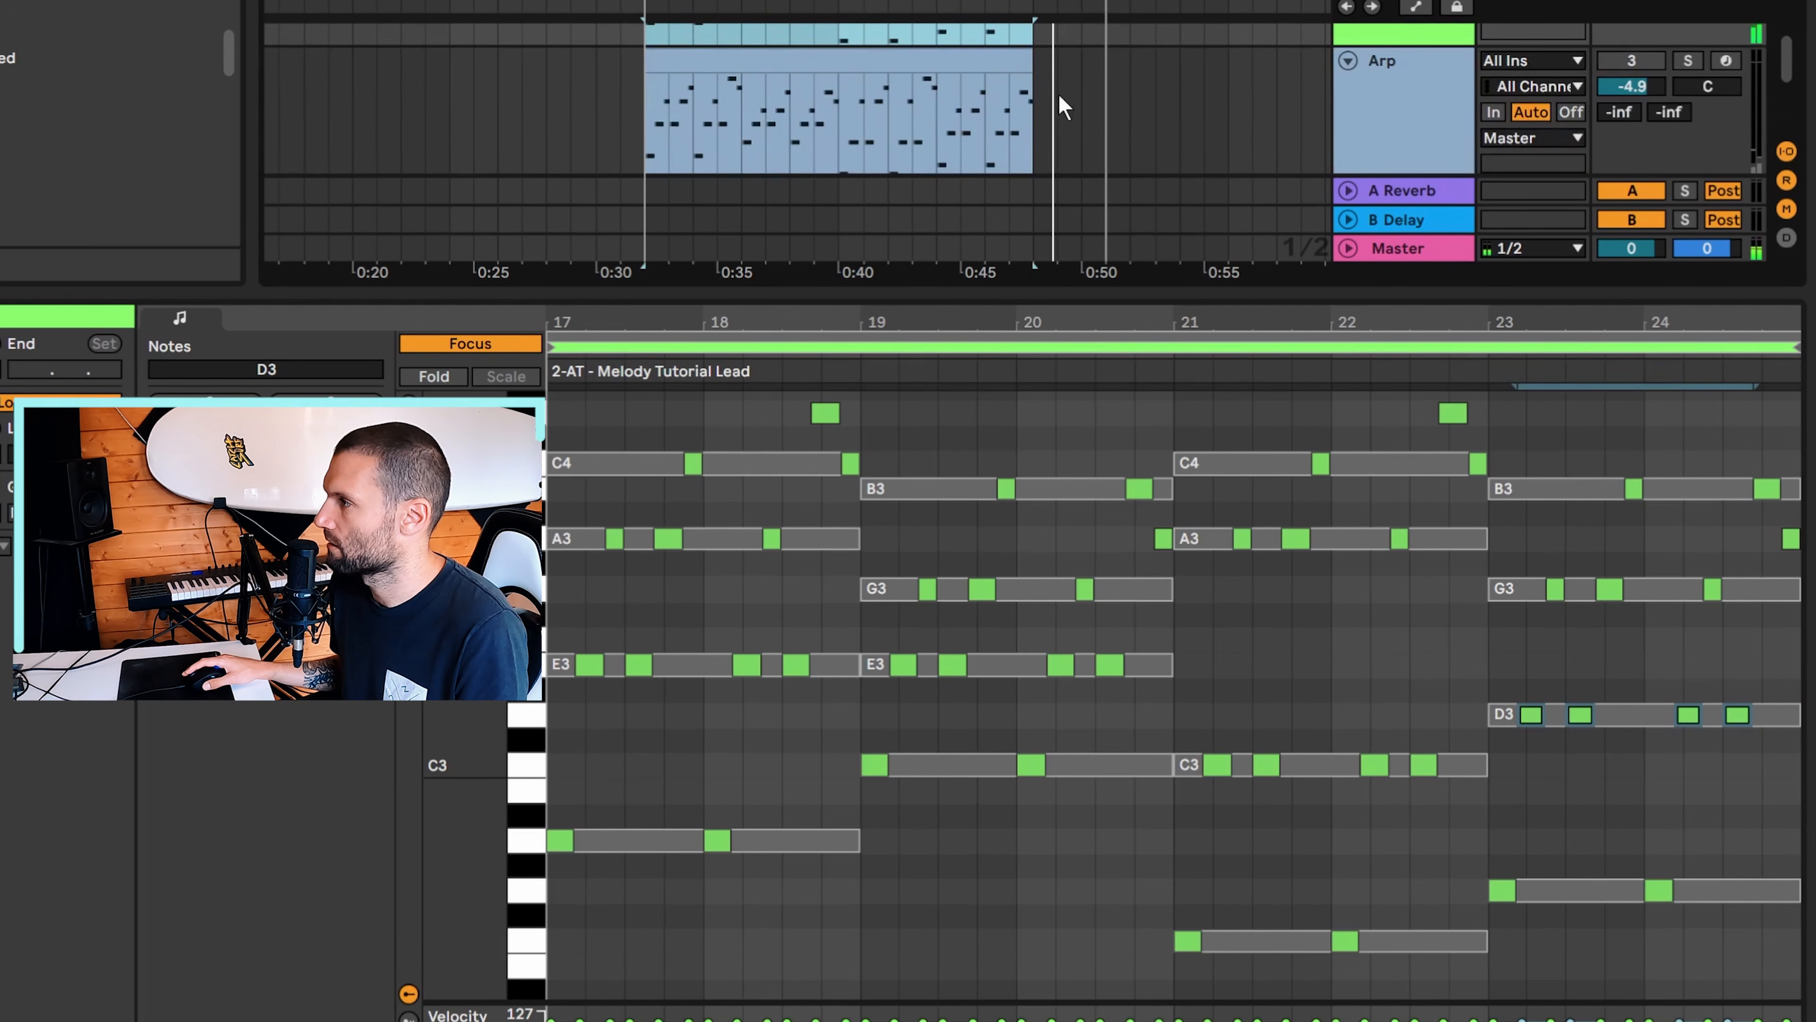
{"action": "scroll", "coordinate": [1107, 92], "scroll_direction": "down", "scroll_amount": 4}
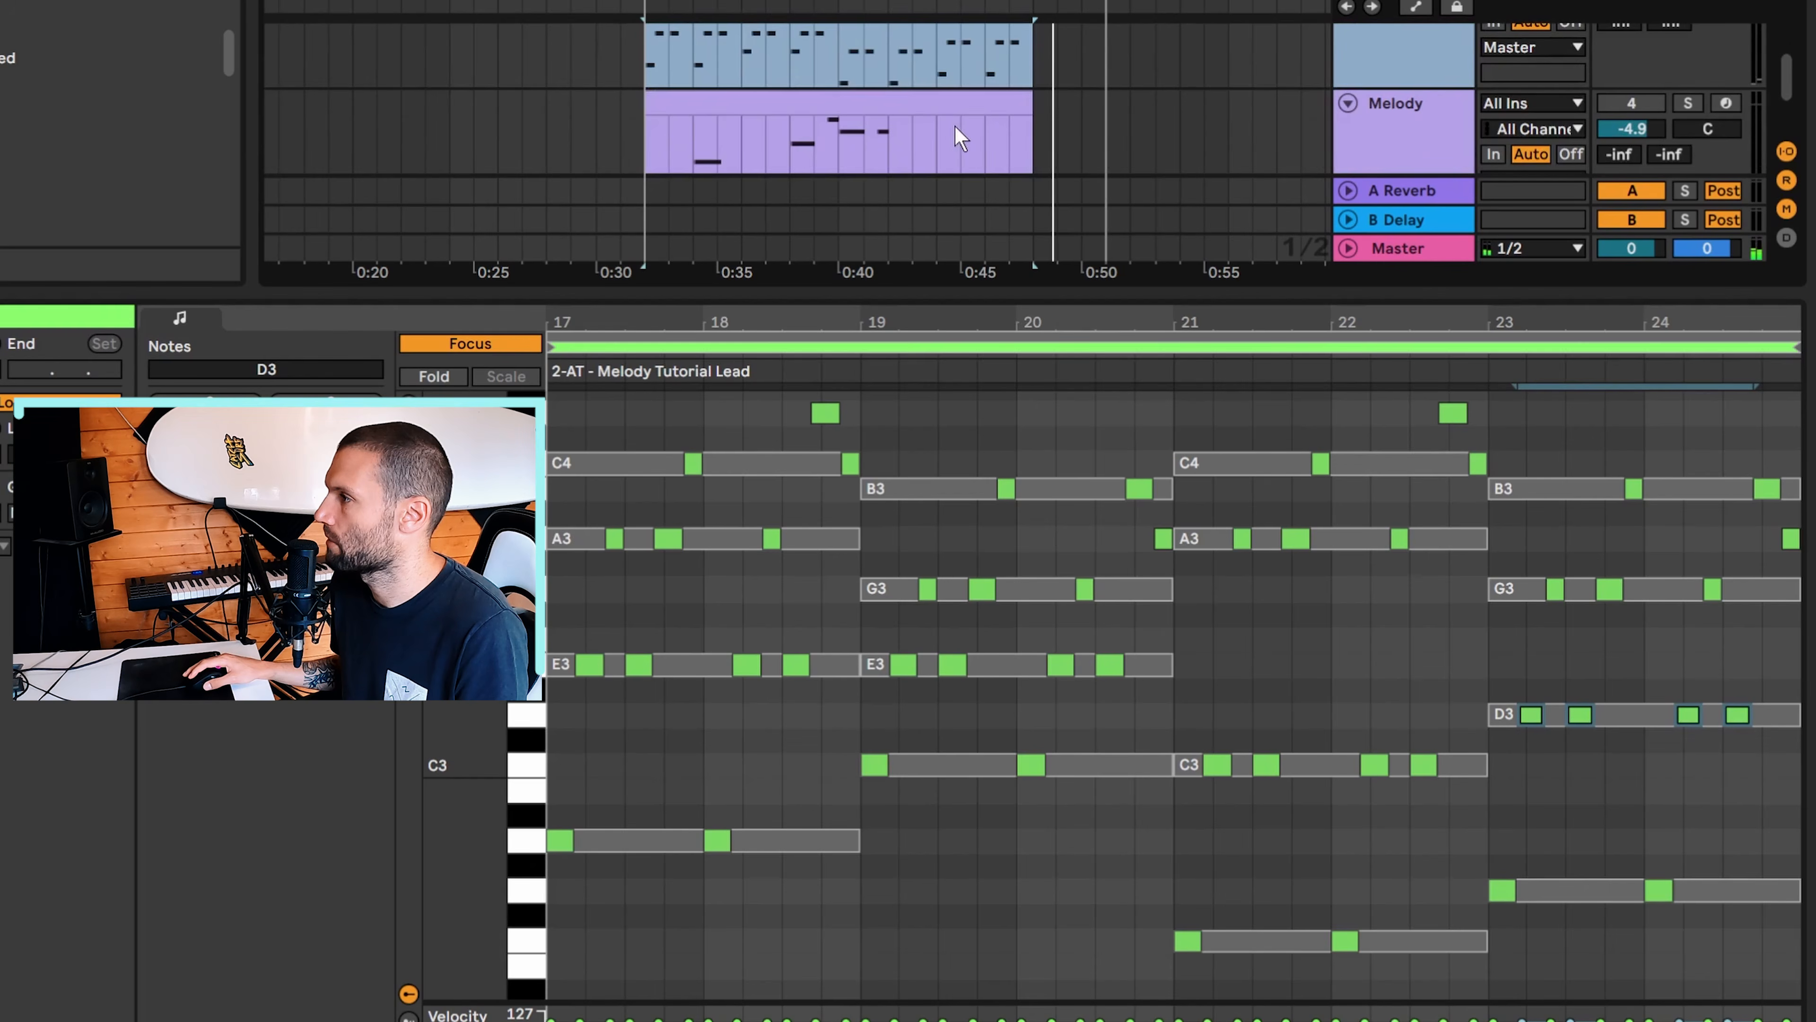
{"action": "scroll", "coordinate": [1328, 98], "scroll_direction": "up", "scroll_amount": 1}
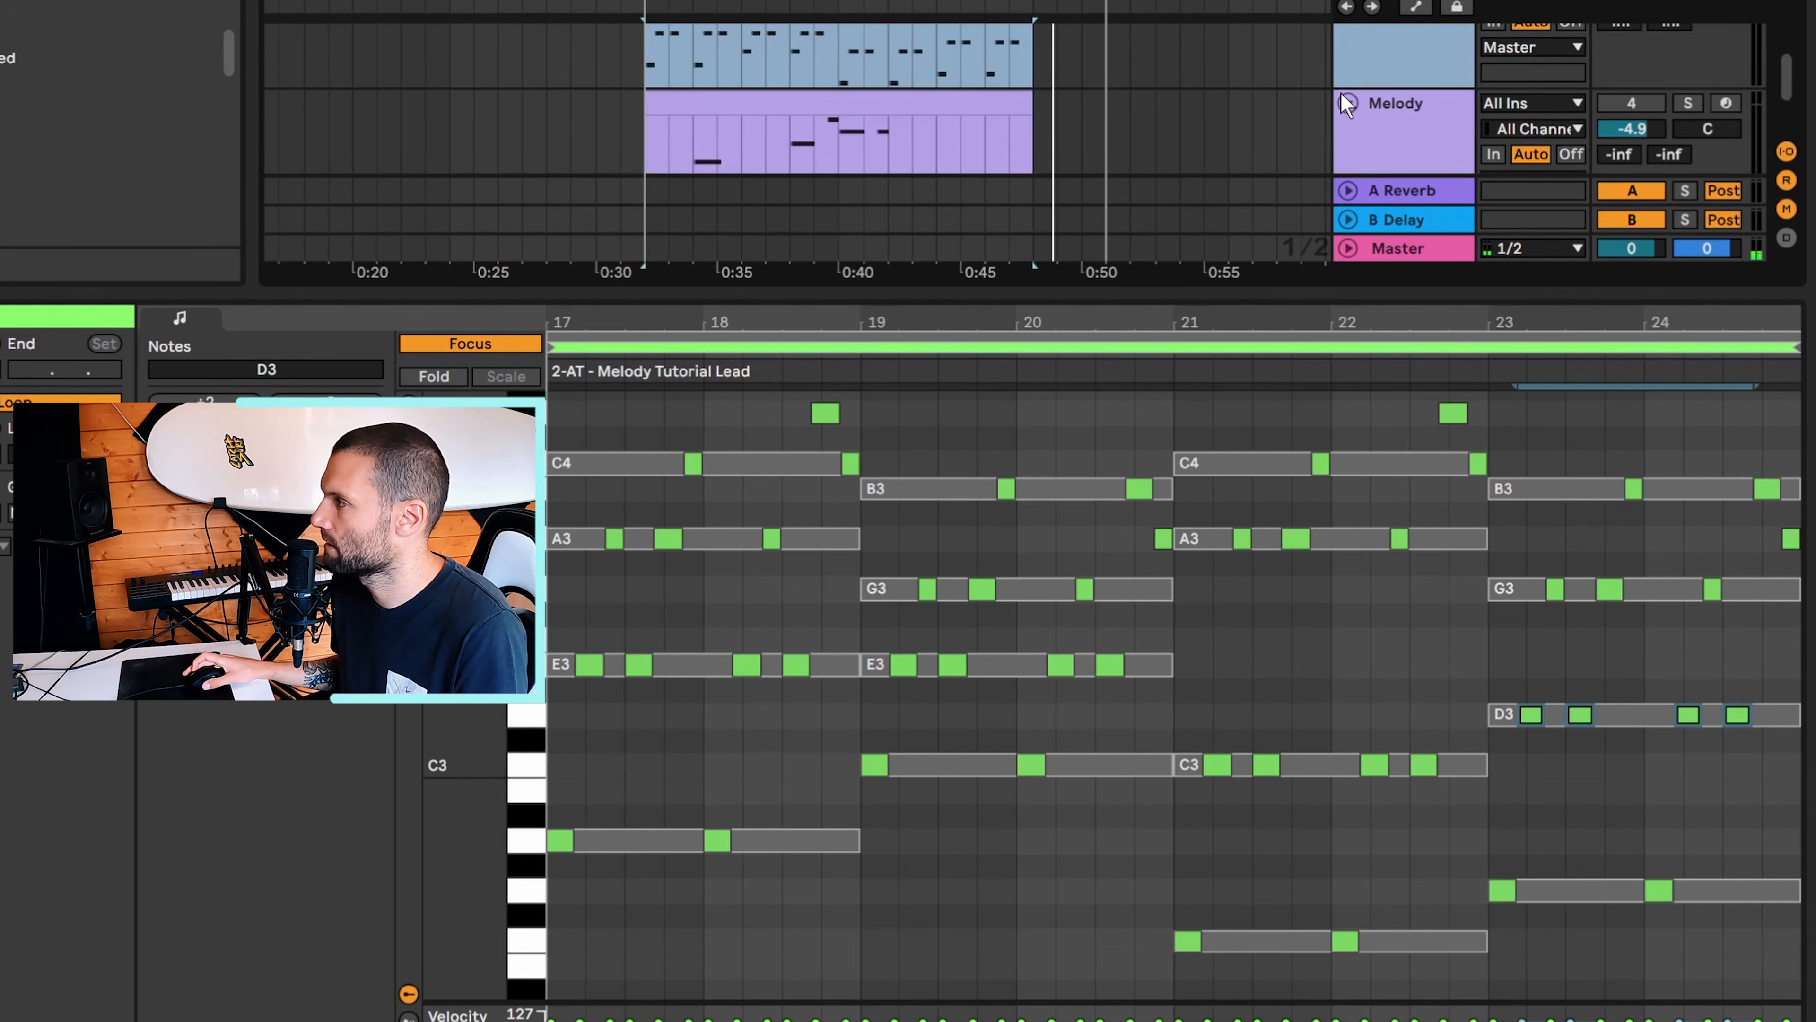
{"action": "scroll", "coordinate": [1361, 115], "scroll_direction": "up", "scroll_amount": 3}
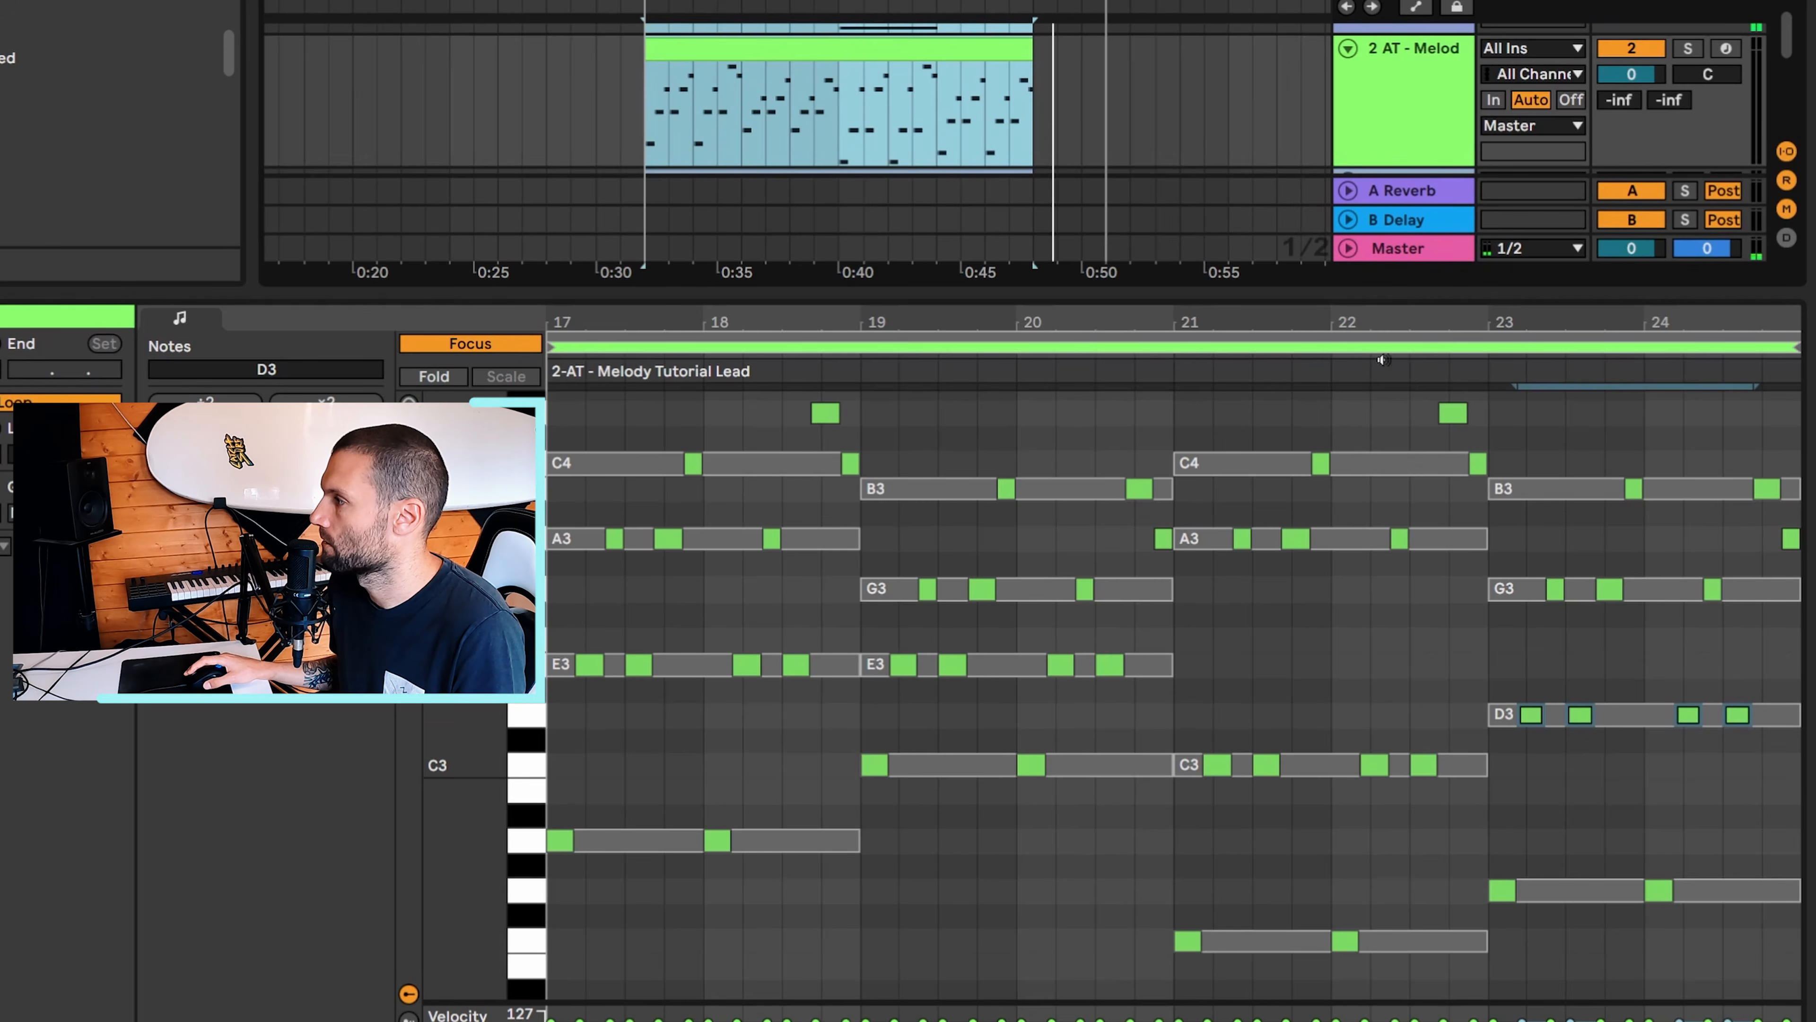
{"action": "left_click_drag", "start_coordinate": [1351, 304], "coordinate": [1386, 536]}
{"action": "scroll", "coordinate": [1215, 191], "scroll_direction": "up", "scroll_amount": 3}
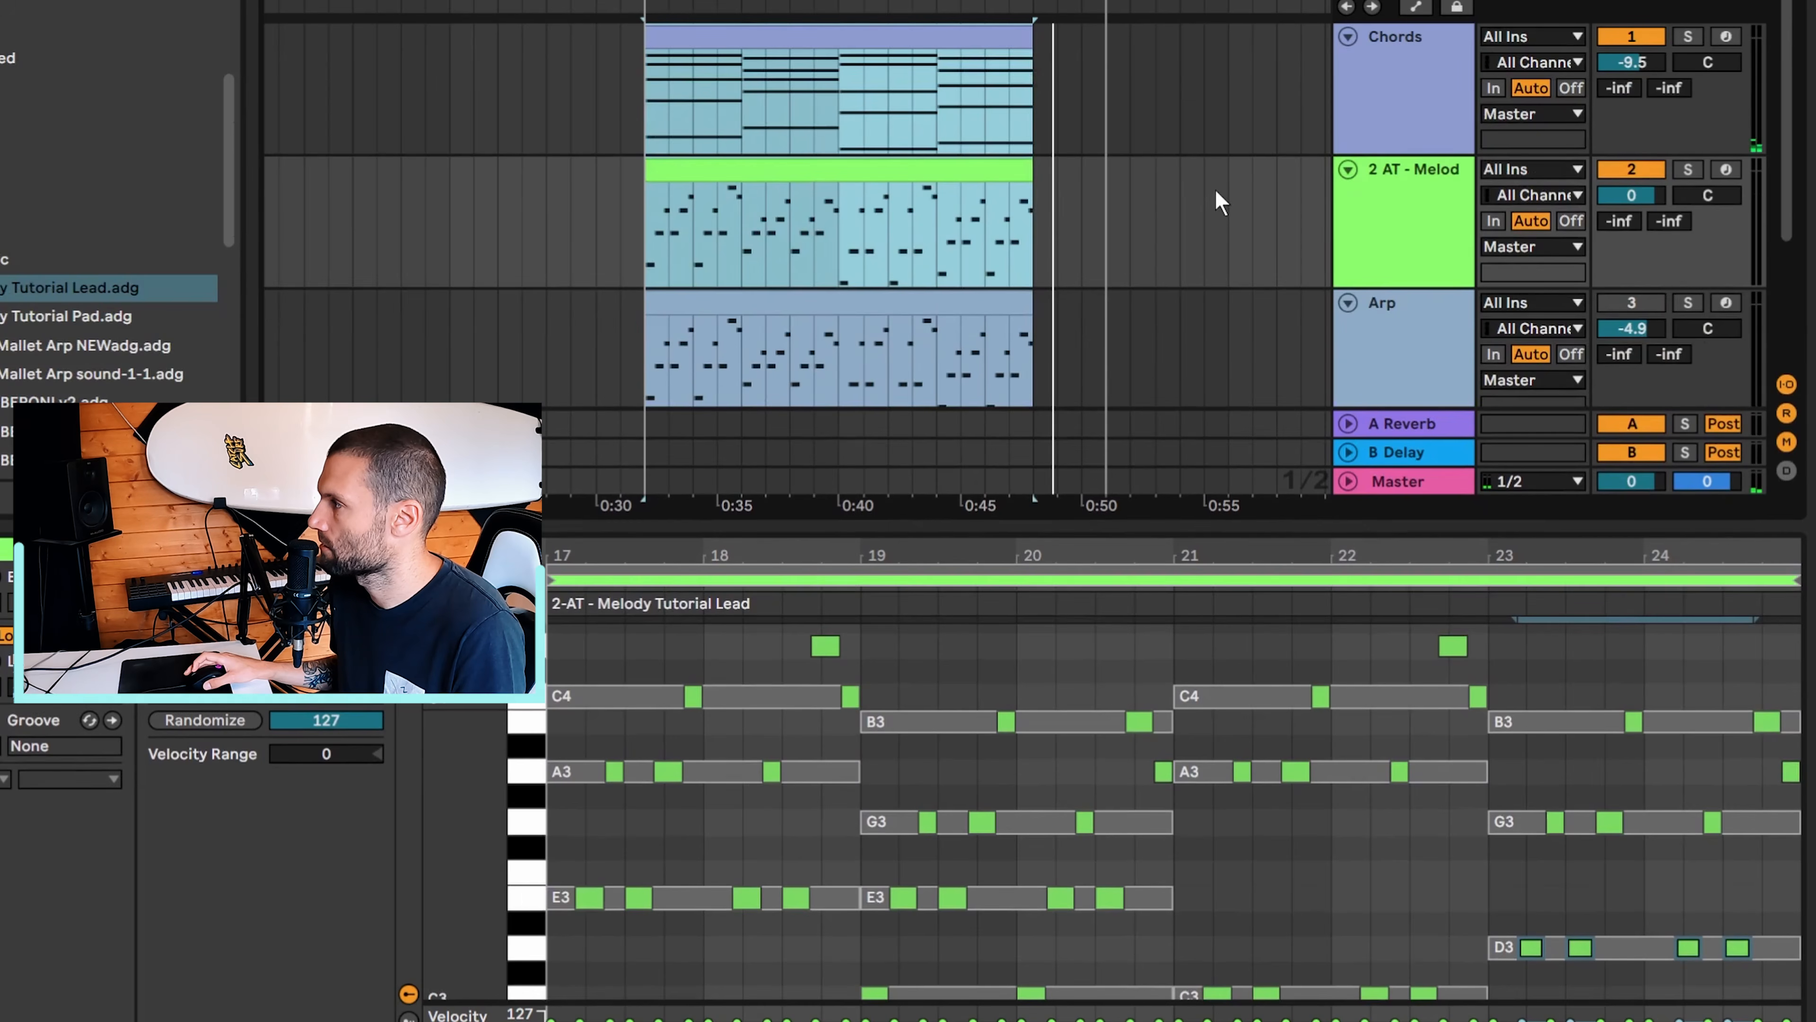
{"action": "scroll", "coordinate": [1215, 194], "scroll_direction": "down", "scroll_amount": 3}
{"action": "left_click", "coordinate": [1411, 147]}
{"action": "scroll", "coordinate": [1411, 146], "scroll_direction": "down", "scroll_amount": 1}
{"action": "left_click", "coordinate": [1411, 147], "text": "shift"}
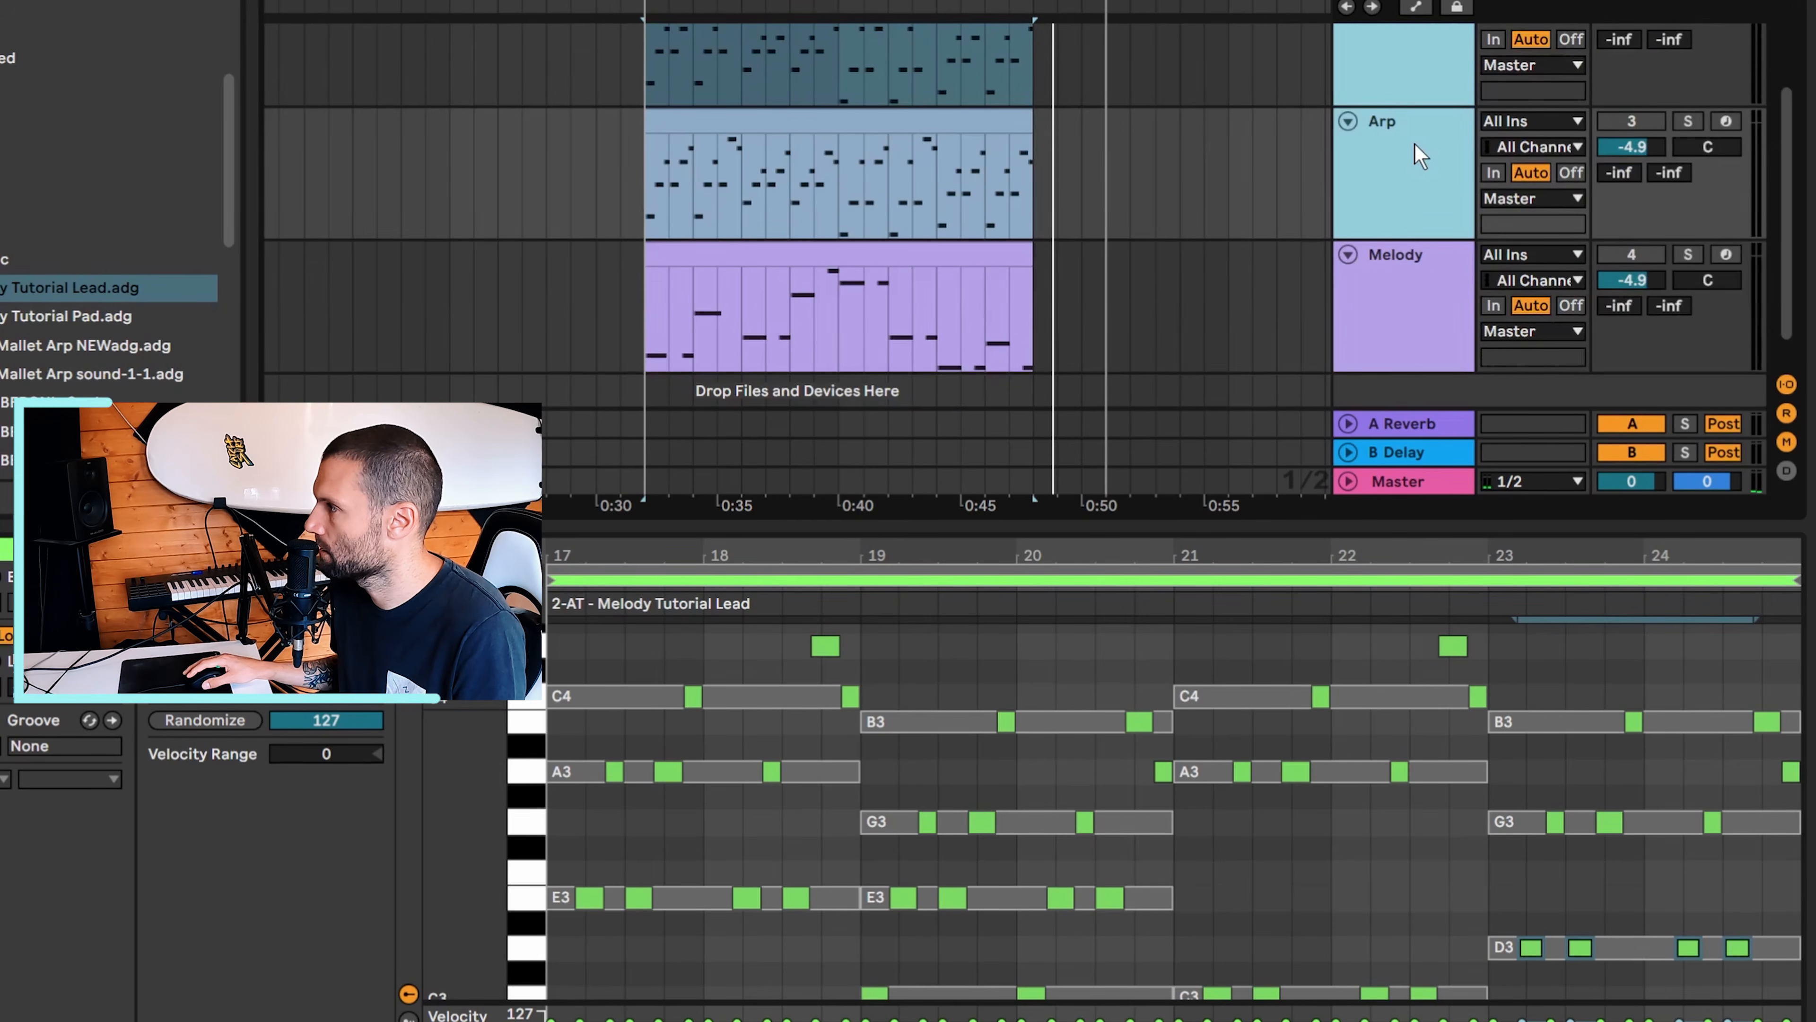
{"action": "scroll", "coordinate": [1406, 116], "scroll_direction": "up", "scroll_amount": 1}
{"action": "left_click", "coordinate": [1620, 53]}
Move the Melody track up directly below Chords and insert a new MIDI track between the two
{"action": "scroll", "coordinate": [1498, 89], "scroll_direction": "down", "scroll_amount": 1}
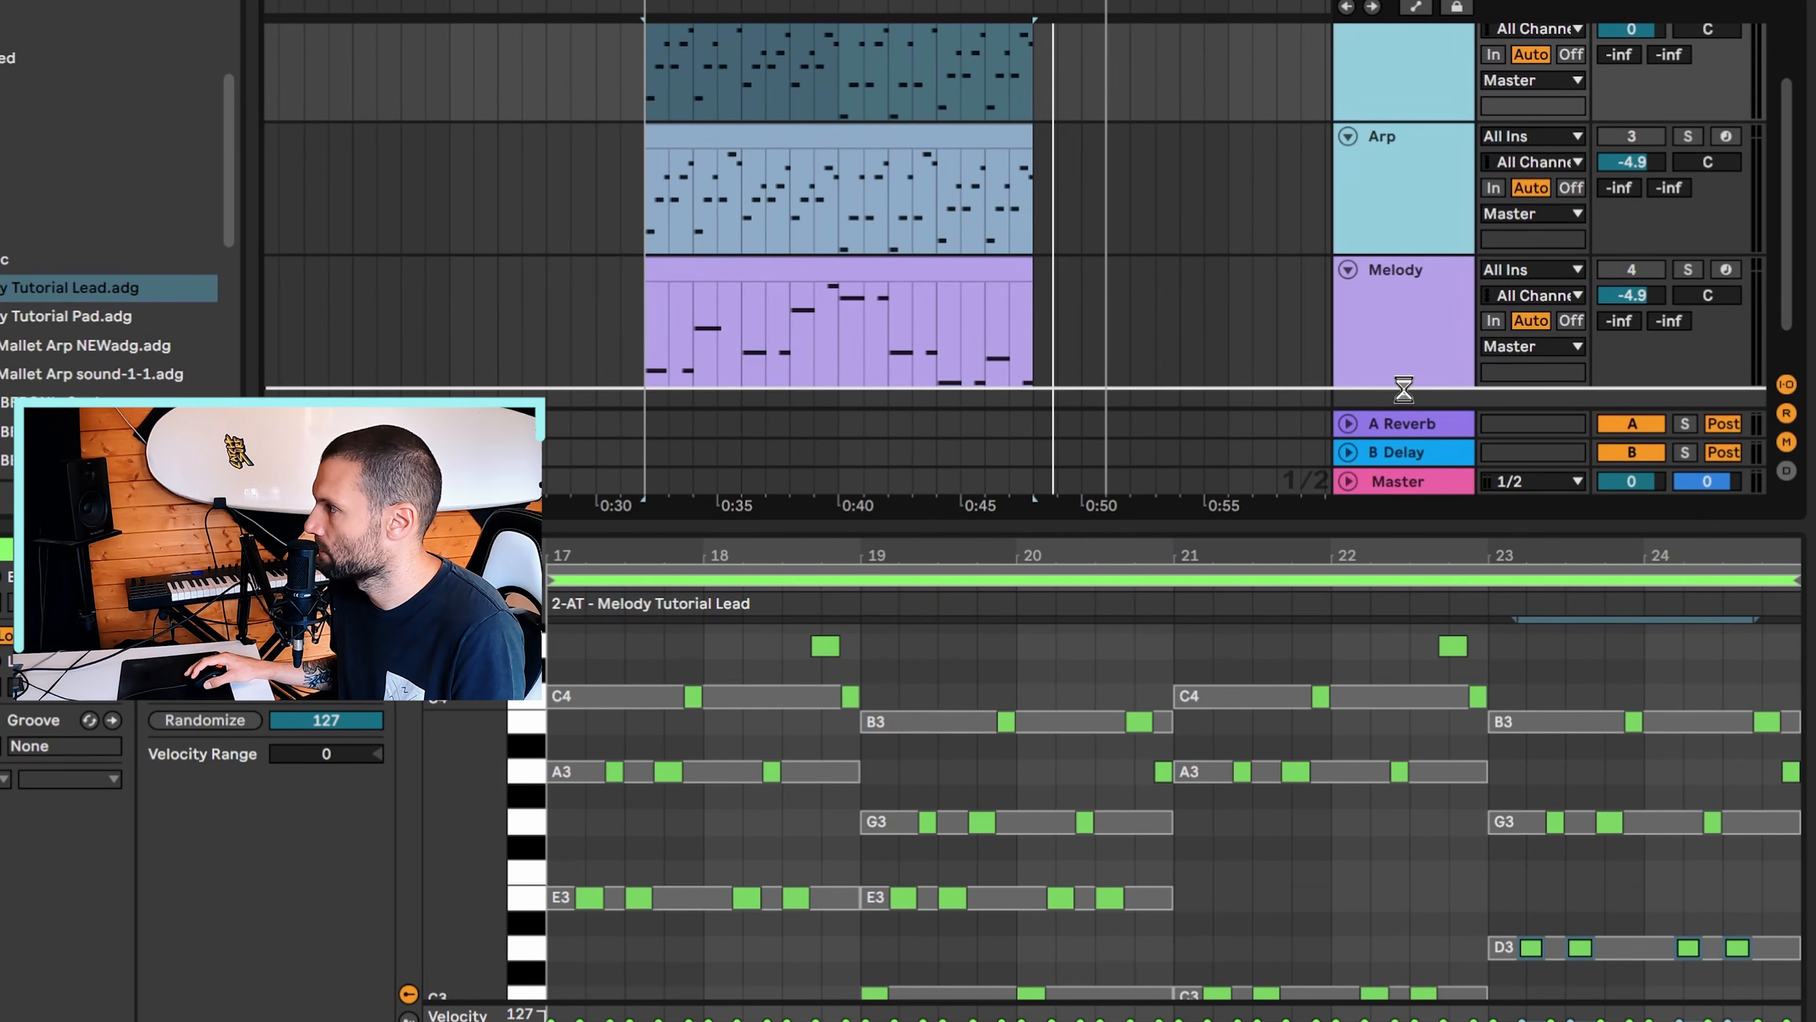
{"action": "left_click_drag", "start_coordinate": [1404, 390], "coordinate": [1327, 221]}
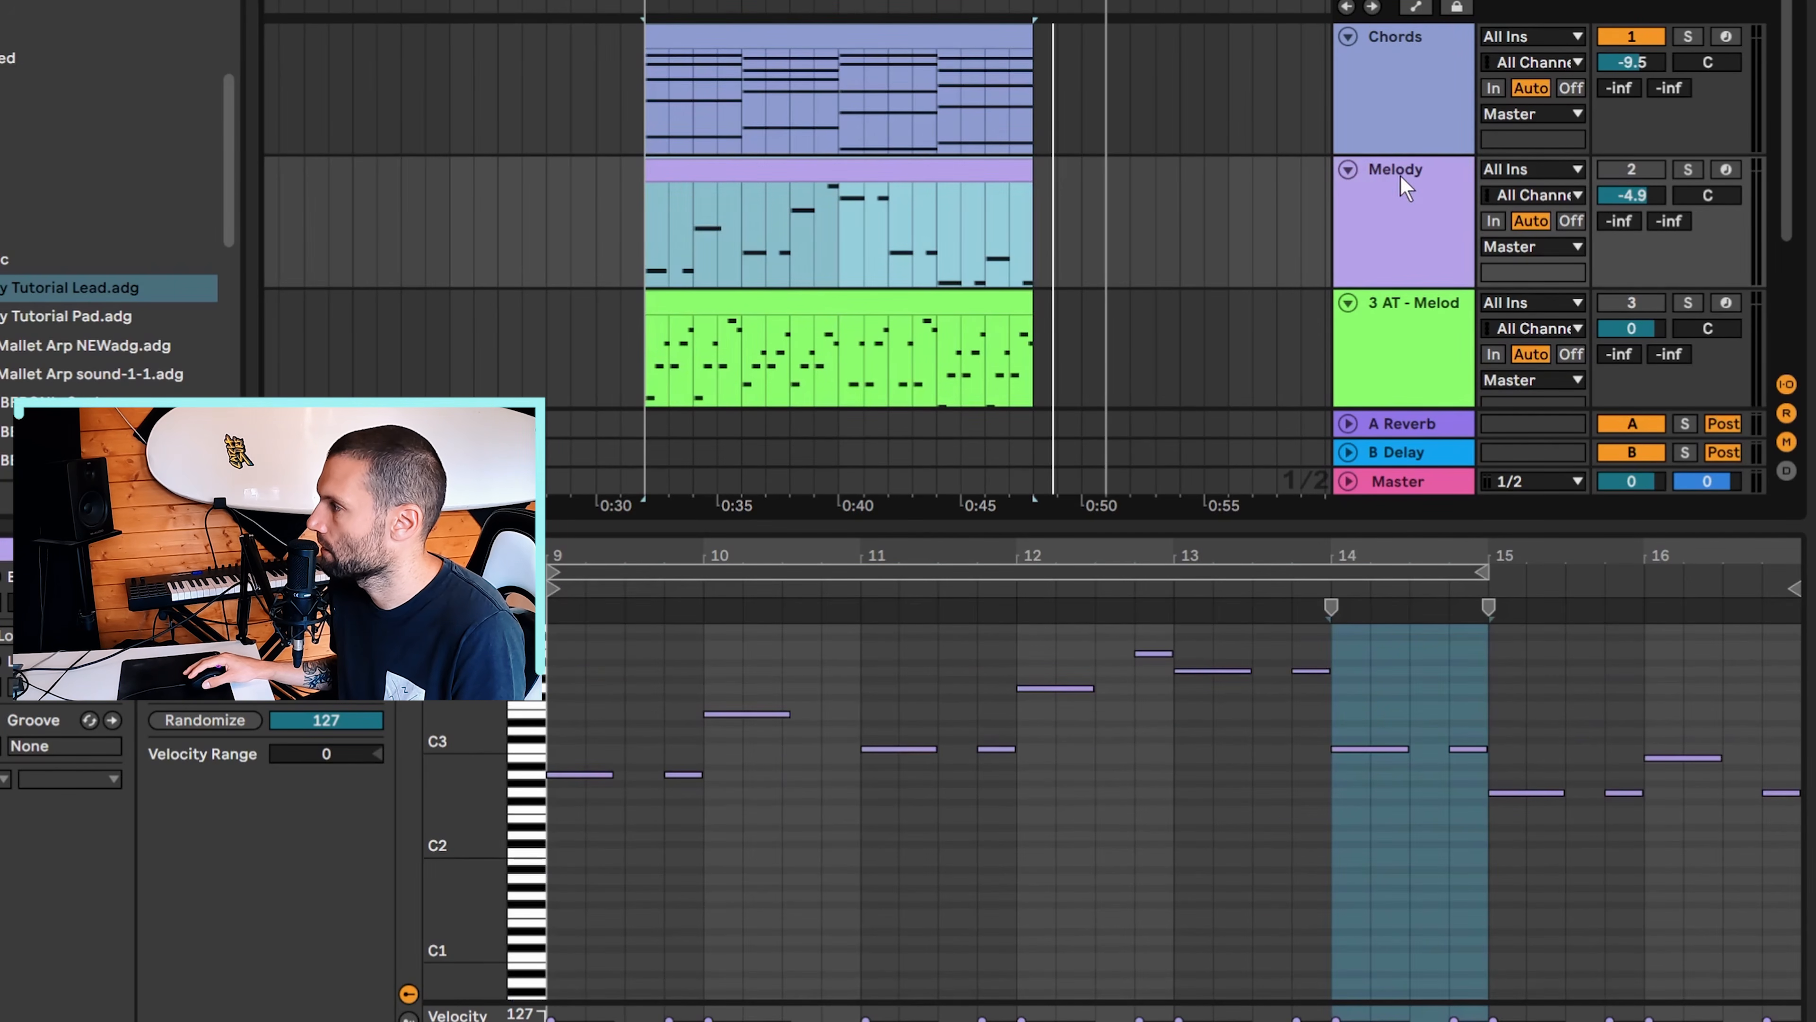
{"action": "left_click", "coordinate": [1397, 113]}
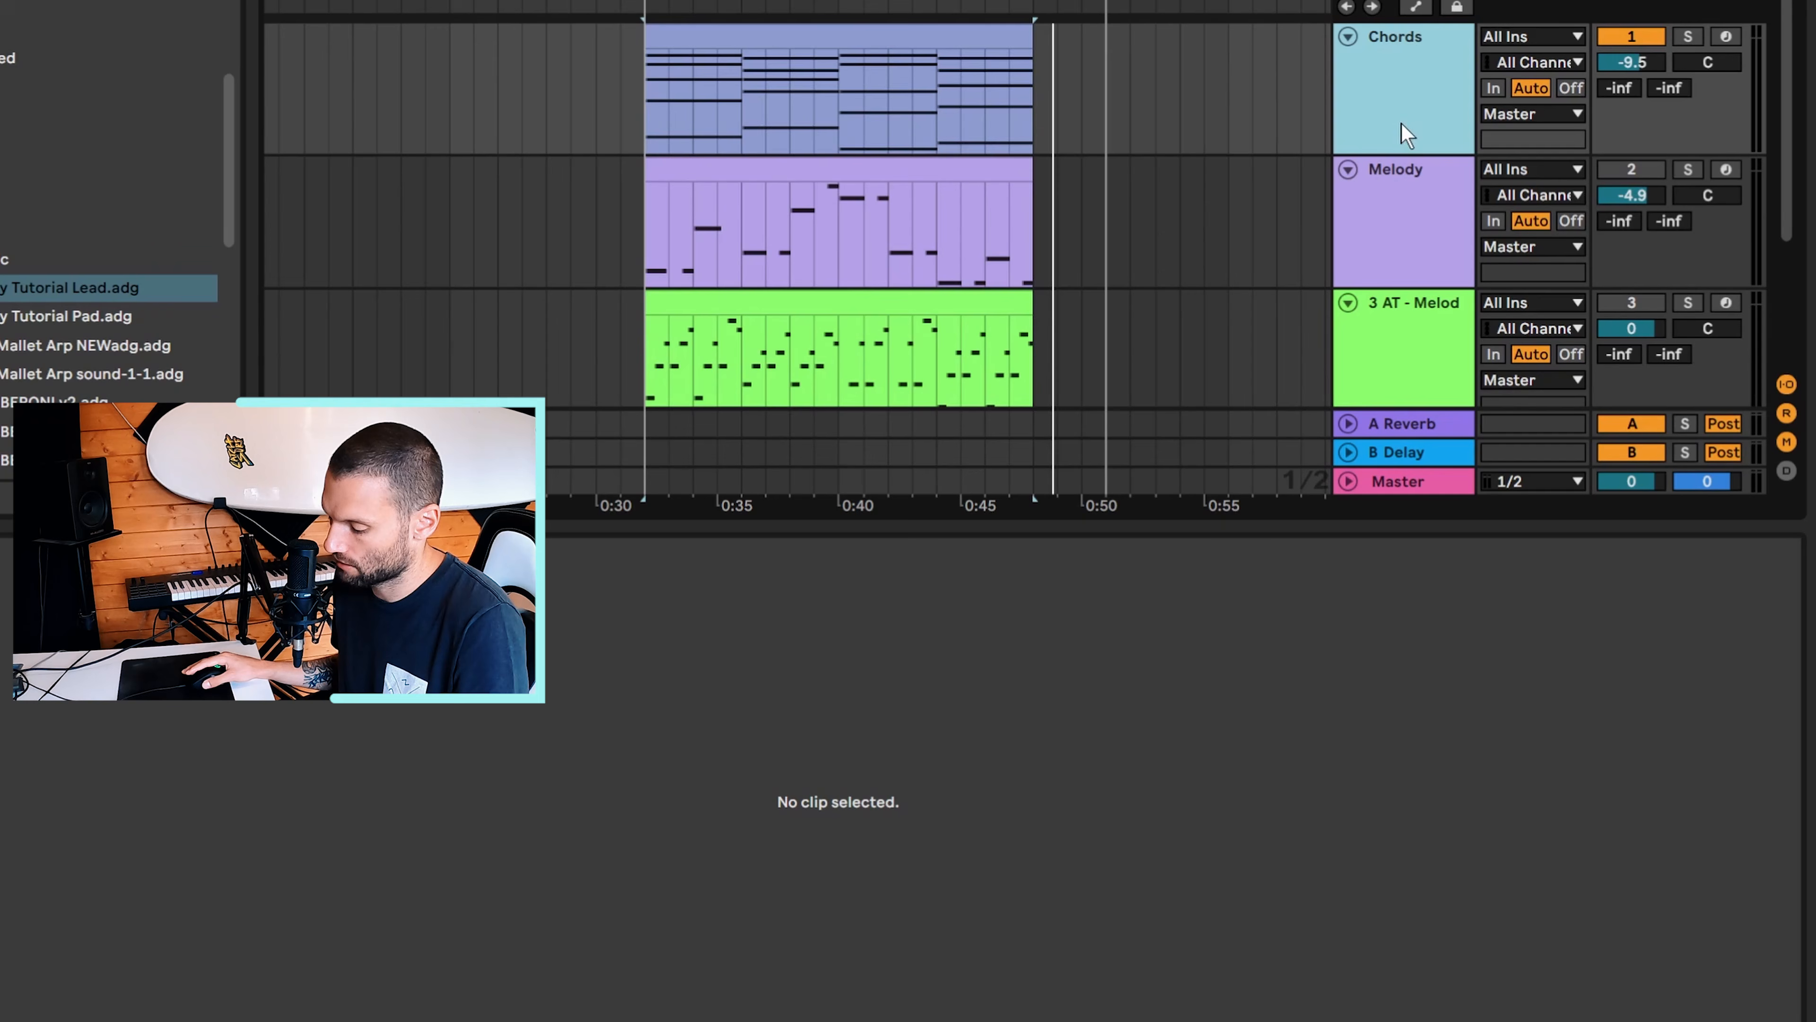
{"action": "key", "text": "ctrl+shift+t"}
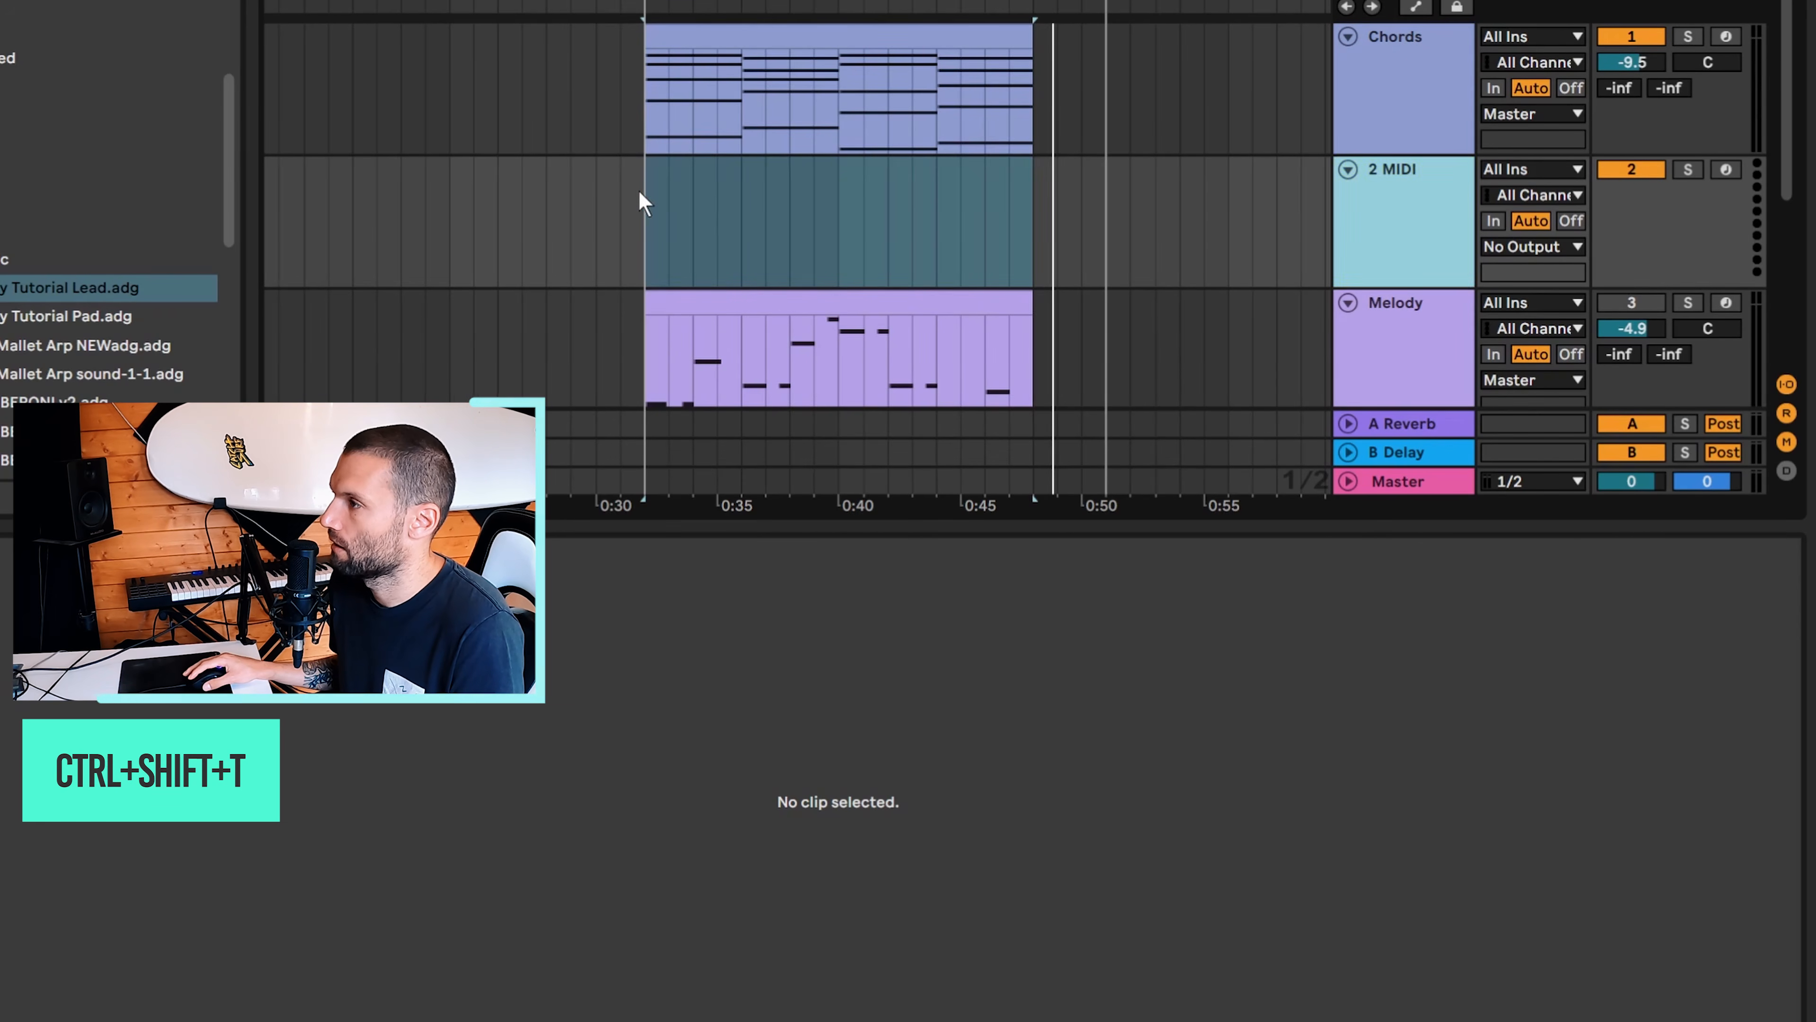
Create an empty MIDI clip on the new track spanning the same range as the Chords clip, with a Narrow adaptive grid
{"action": "left_click_drag", "start_coordinate": [641, 191], "coordinate": [1013, 230]}
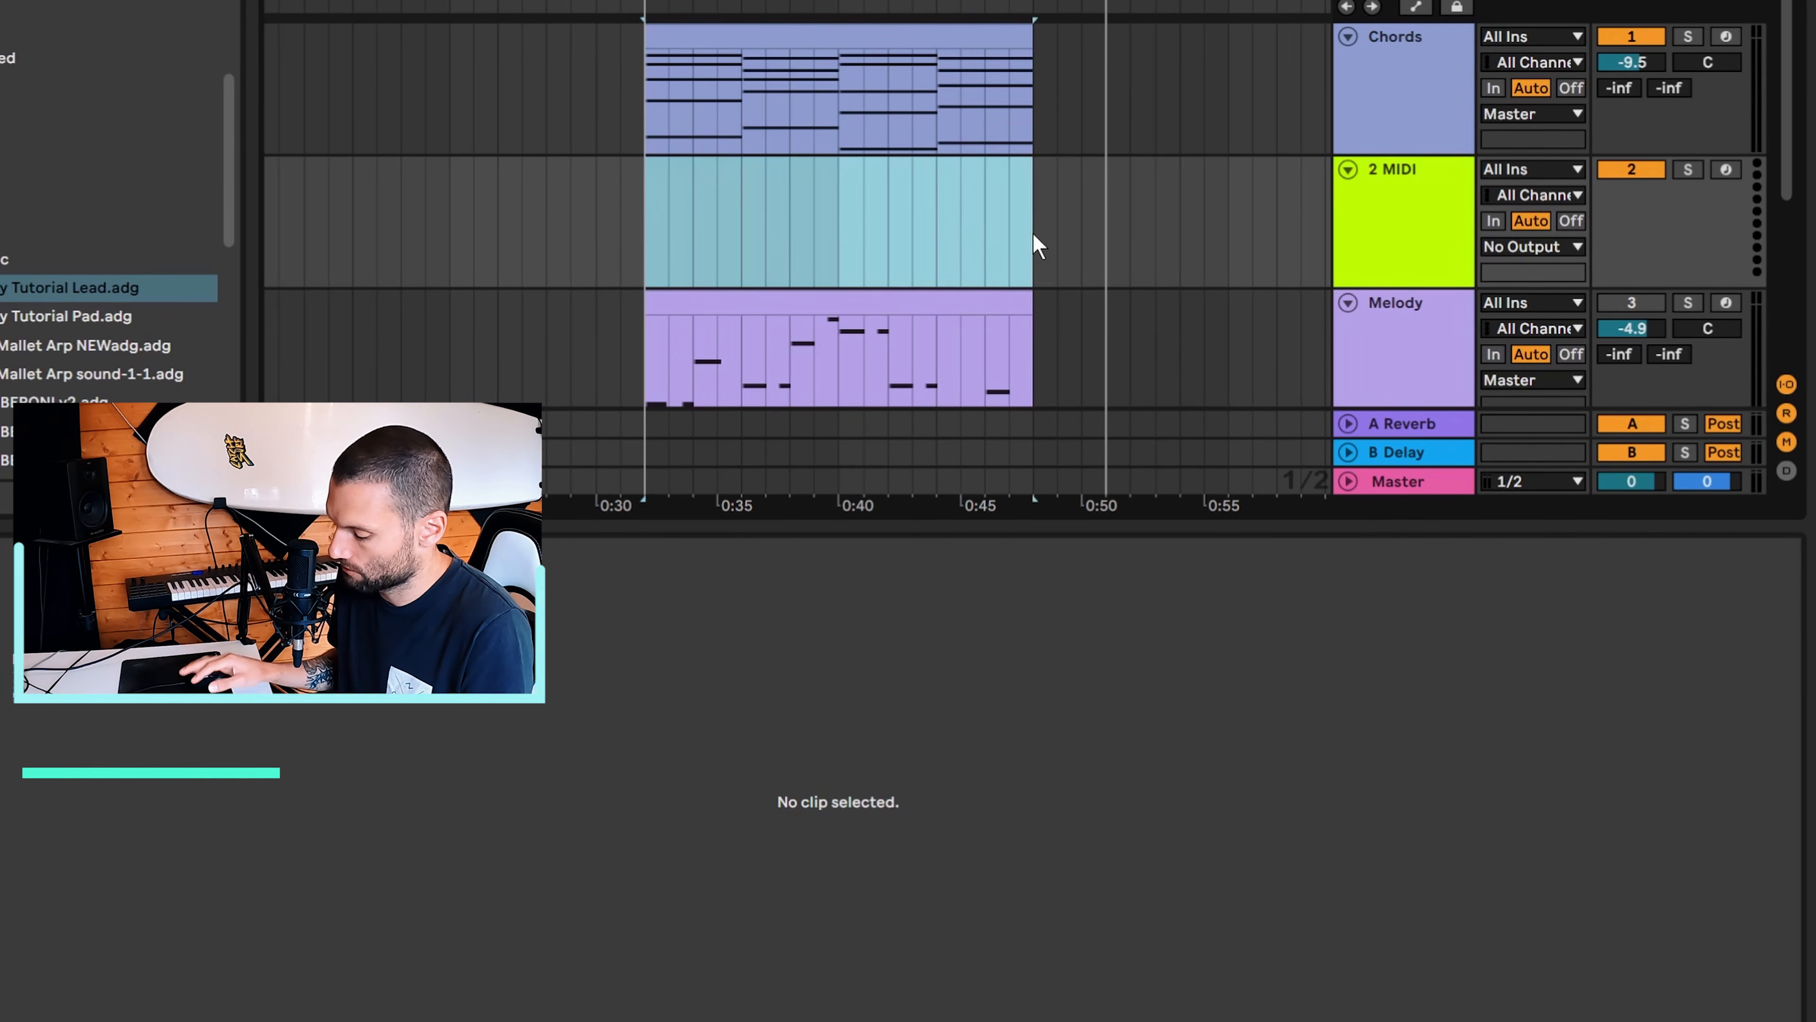
{"action": "key", "text": "ctrl+shift+m"}
{"action": "right_click", "coordinate": [651, 741]}
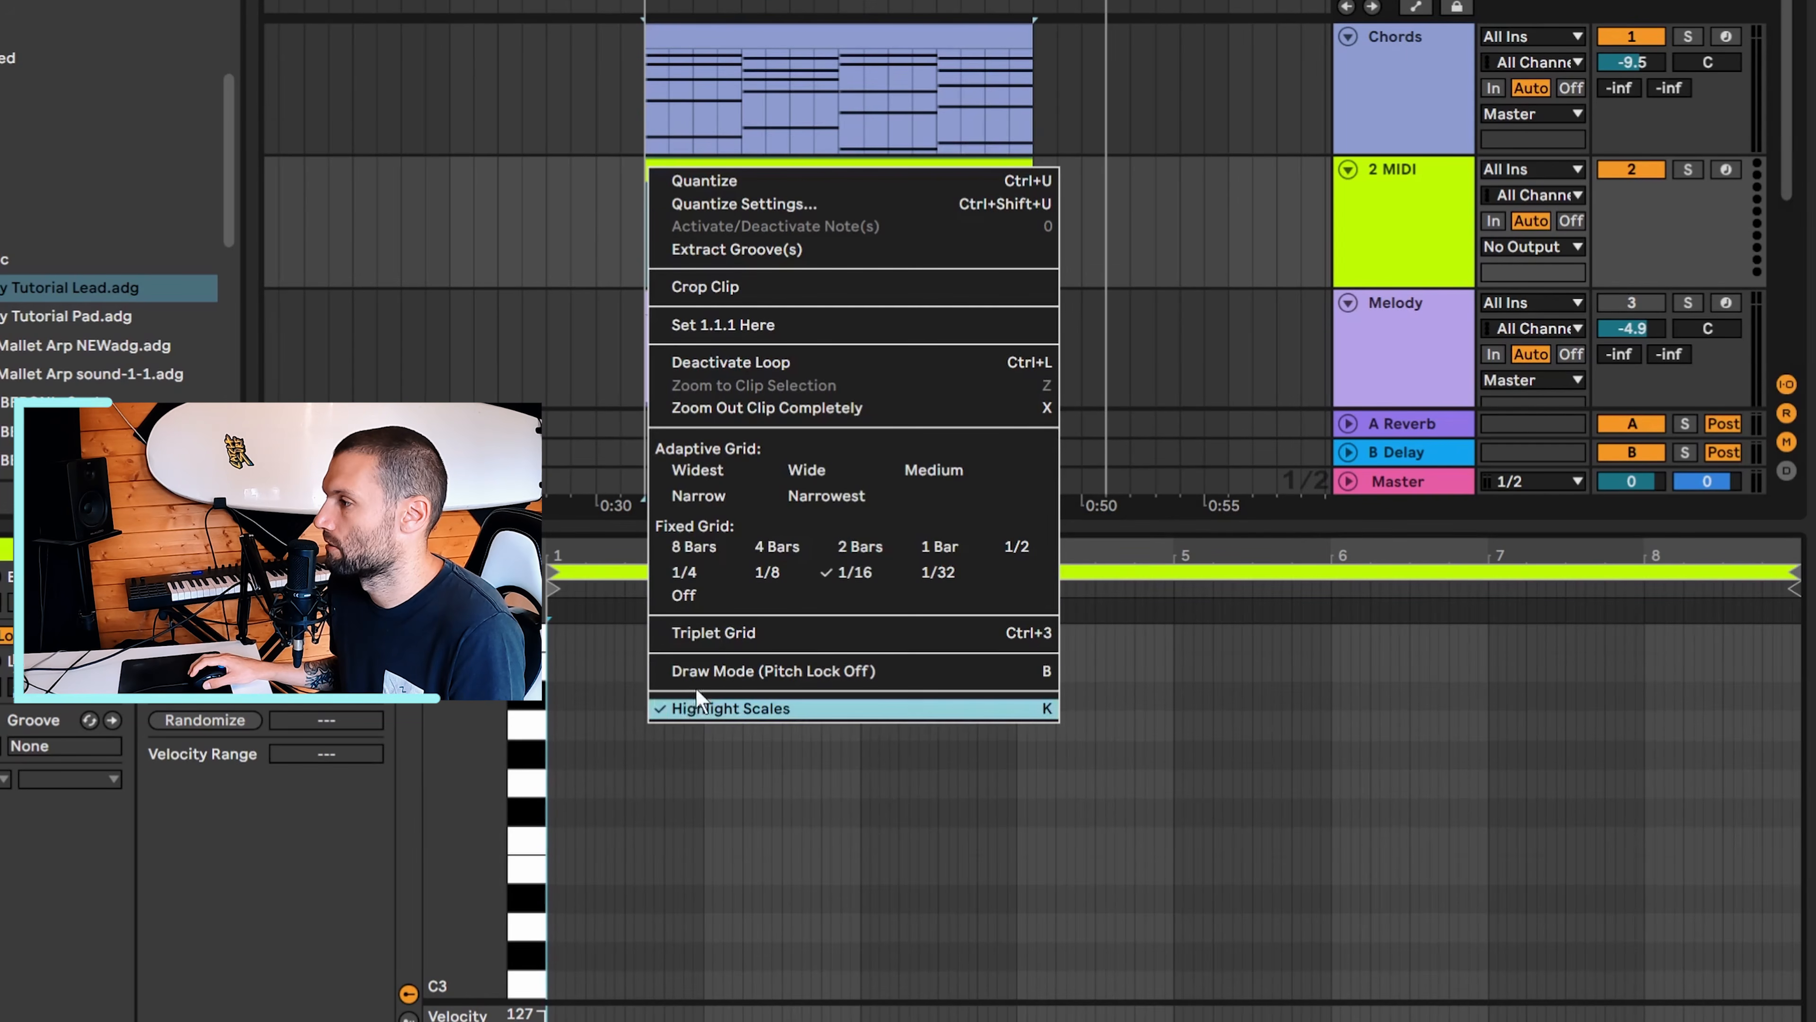
{"action": "left_click", "coordinate": [708, 499]}
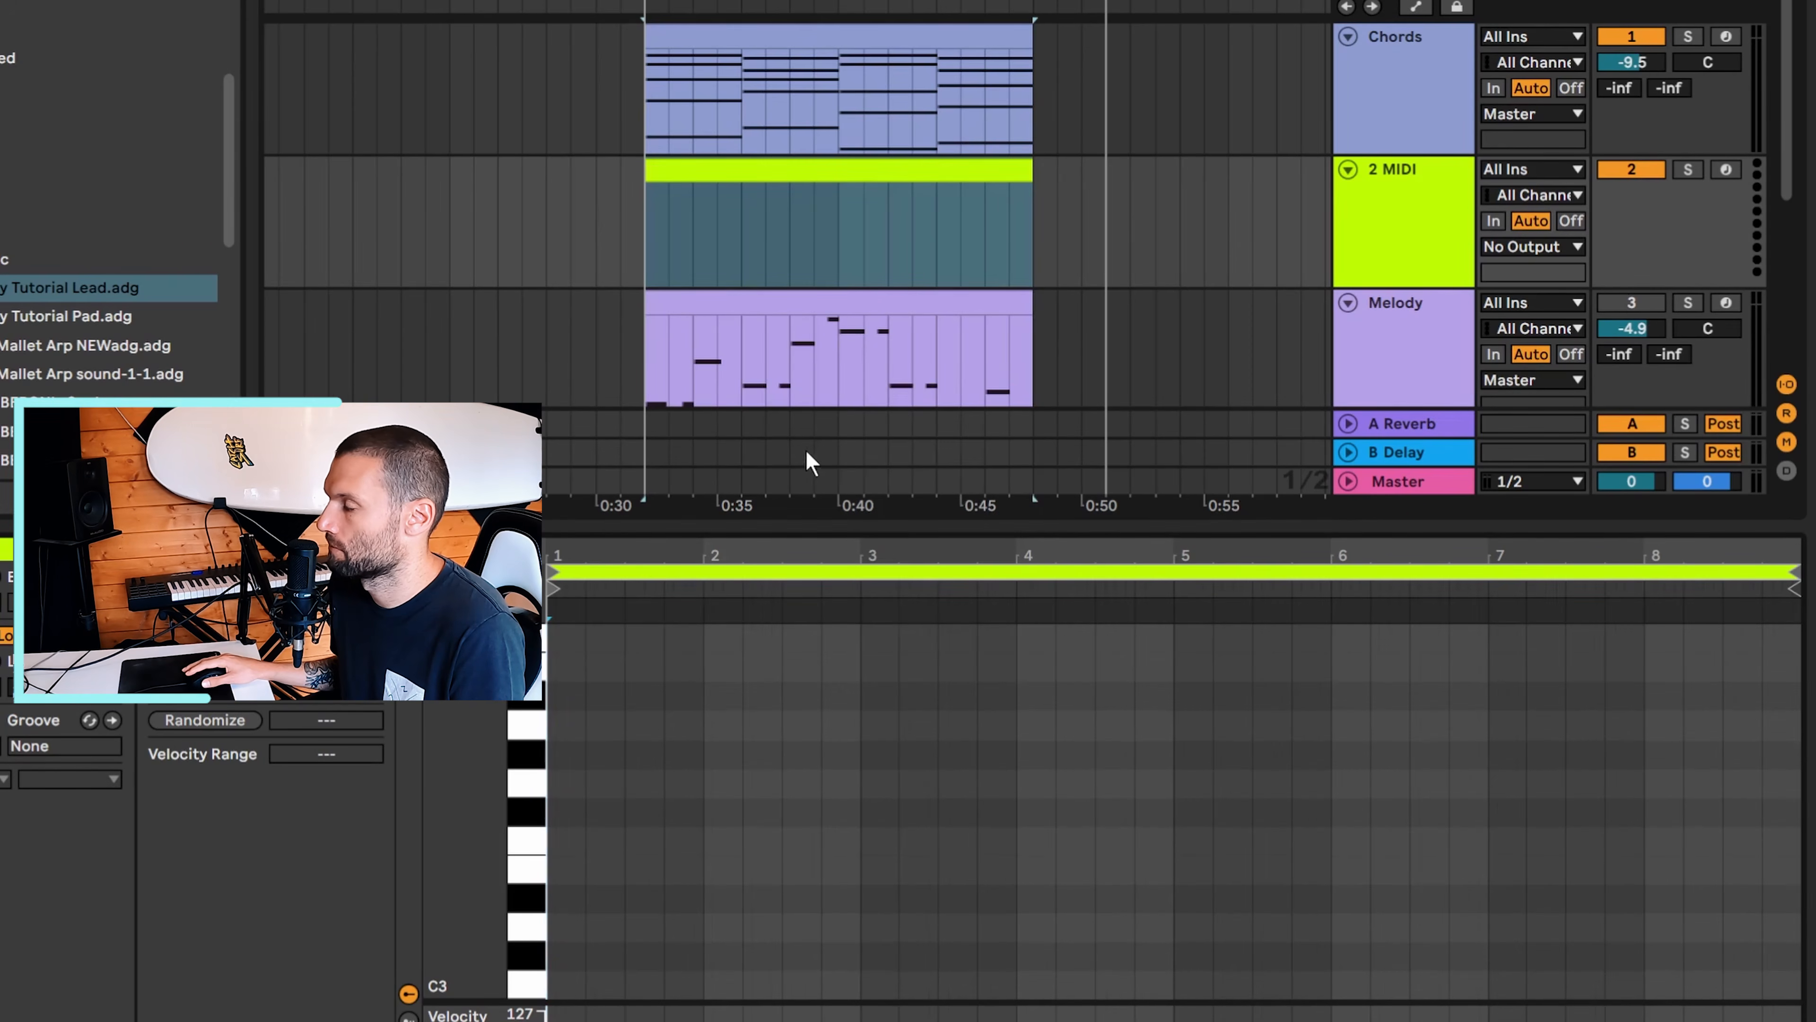
Load the Melody Tutorial Lead preset onto the new MIDI track
{"action": "key", "text": "shift+Tab"}
{"action": "double_click", "coordinate": [61, 288]}
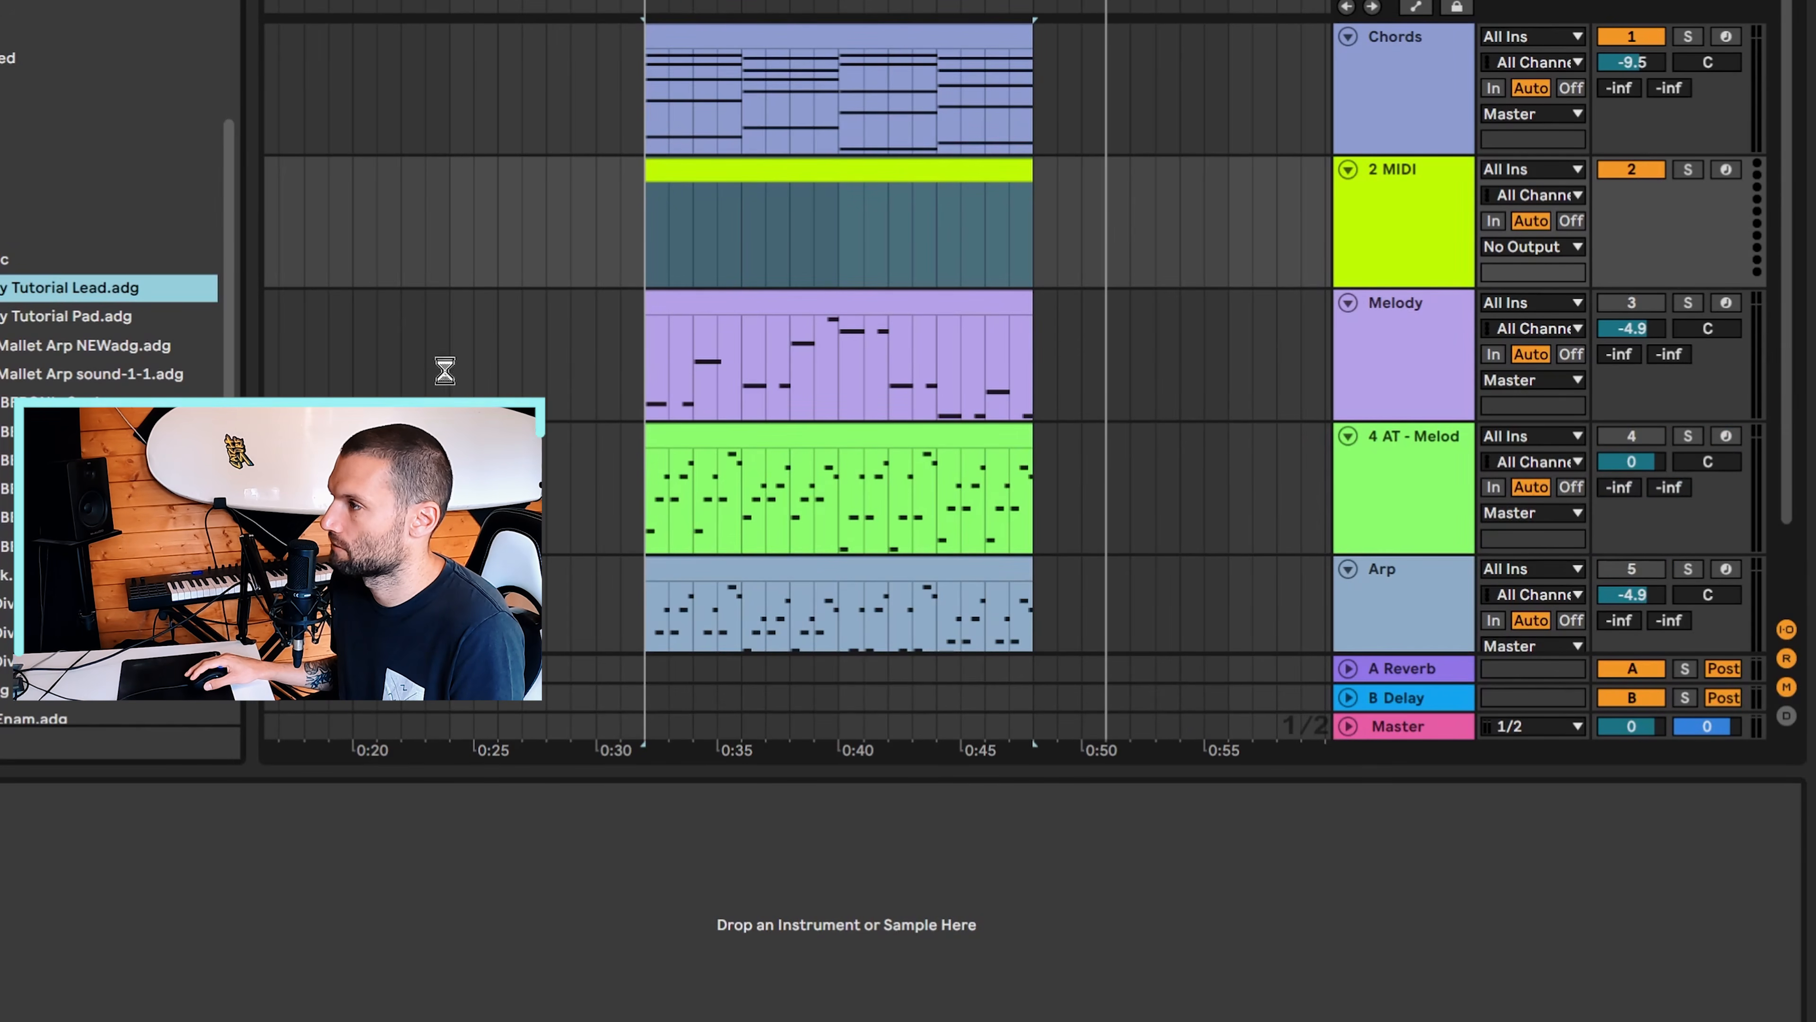
Select the Chords clip and the empty clip on the new lead track together
{"action": "left_click", "coordinate": [810, 43]}
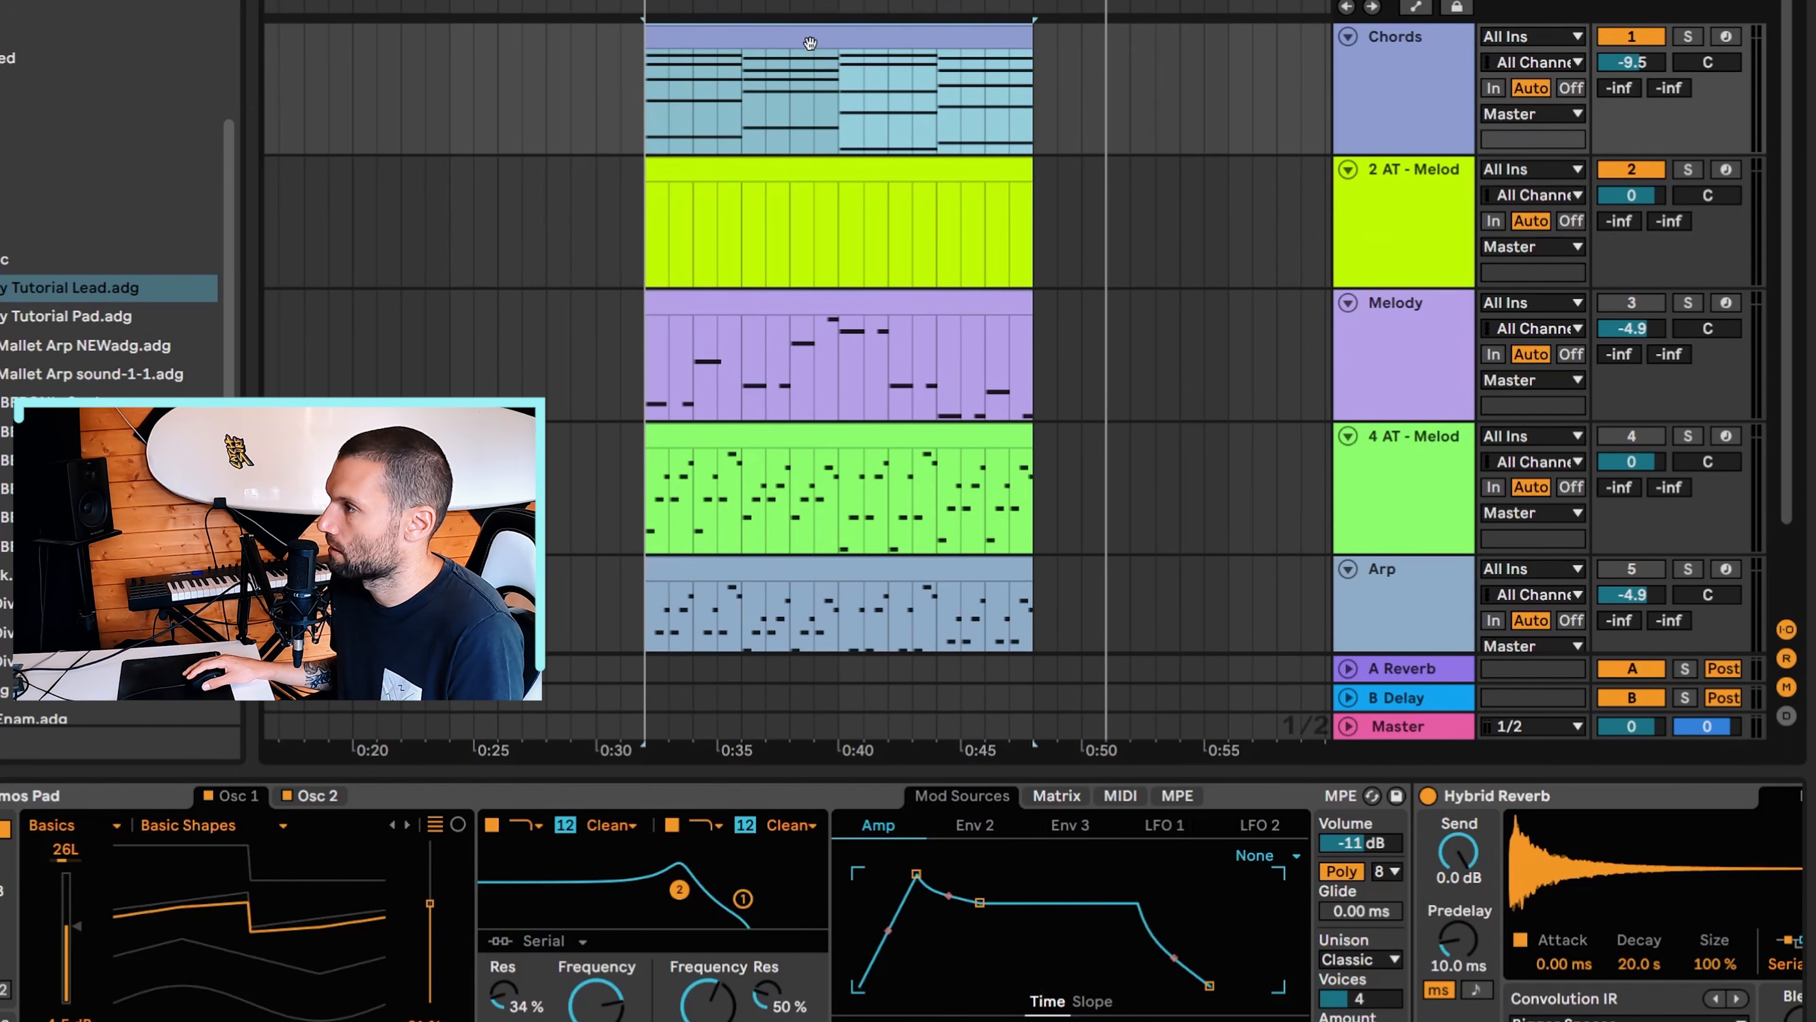
{"action": "left_click", "coordinate": [864, 173]}
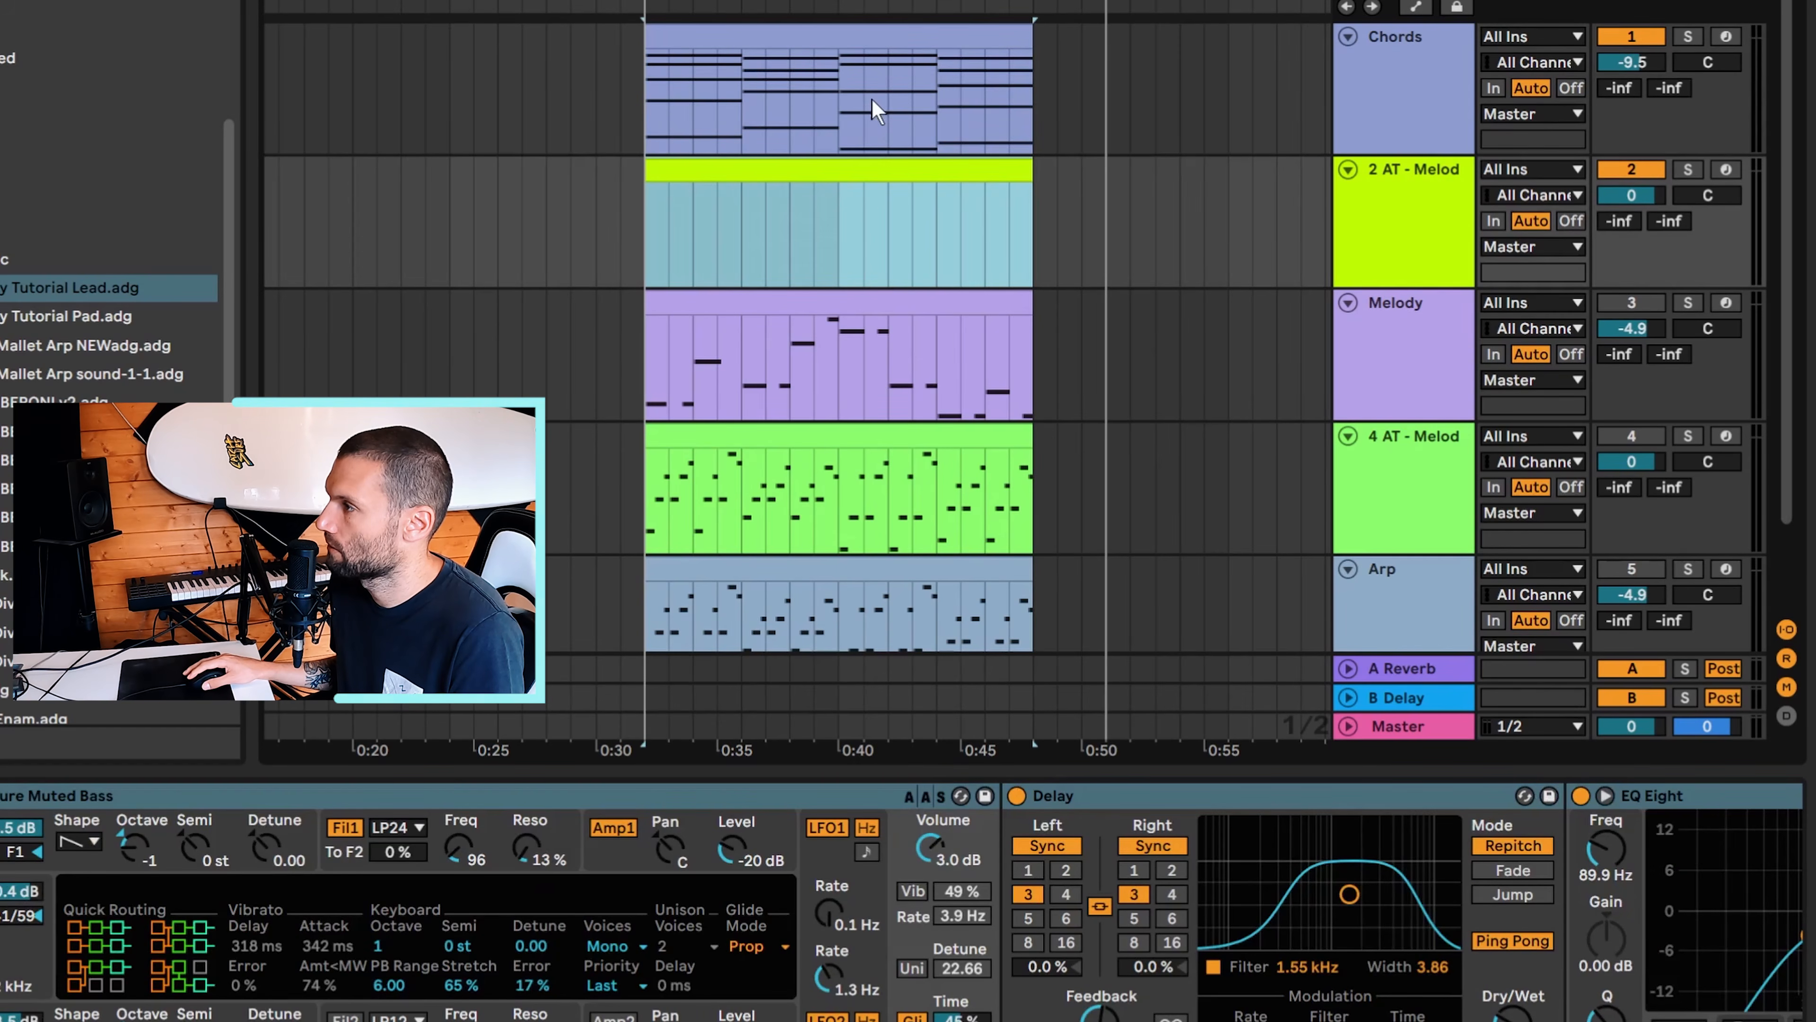
{"action": "left_click", "coordinate": [870, 98]}
{"action": "left_click", "coordinate": [874, 165]}
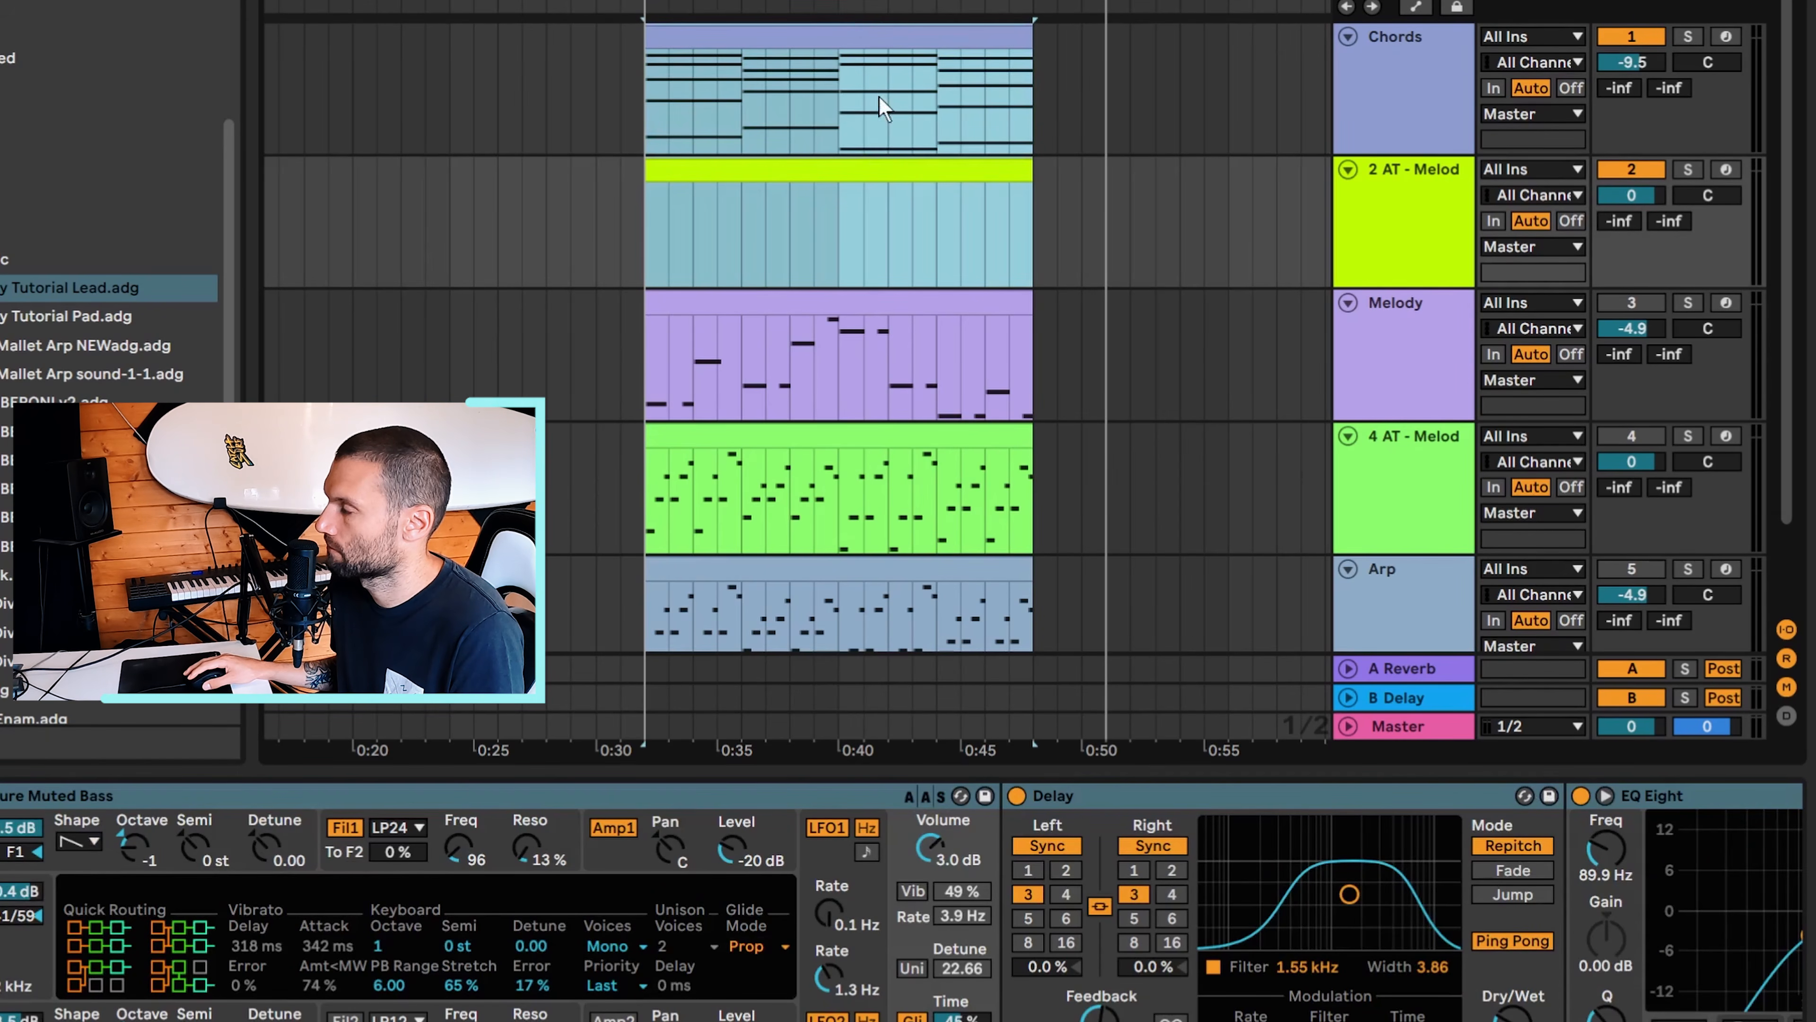
{"action": "left_click", "coordinate": [878, 38]}
{"action": "left_click", "coordinate": [876, 177]}
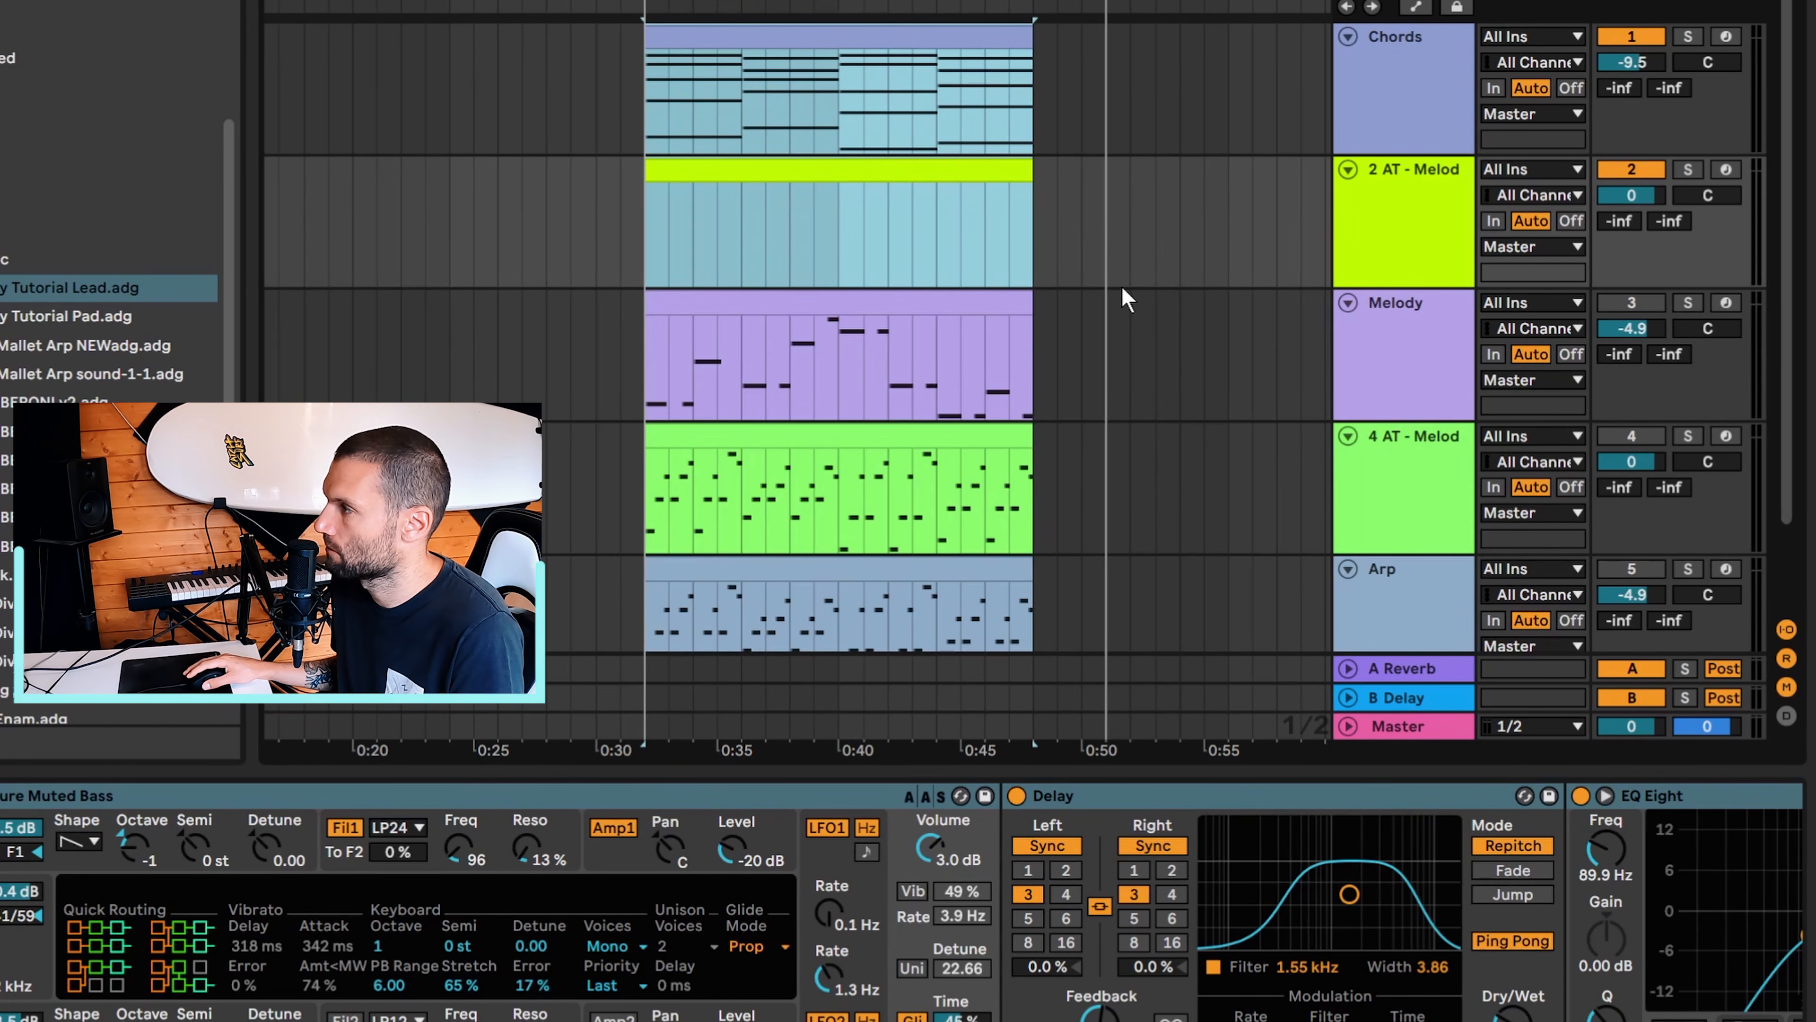
Open the Chords clip and the new lead clip together in the note editor and make the lead clip the active one
{"action": "left_click", "coordinate": [911, 38]}
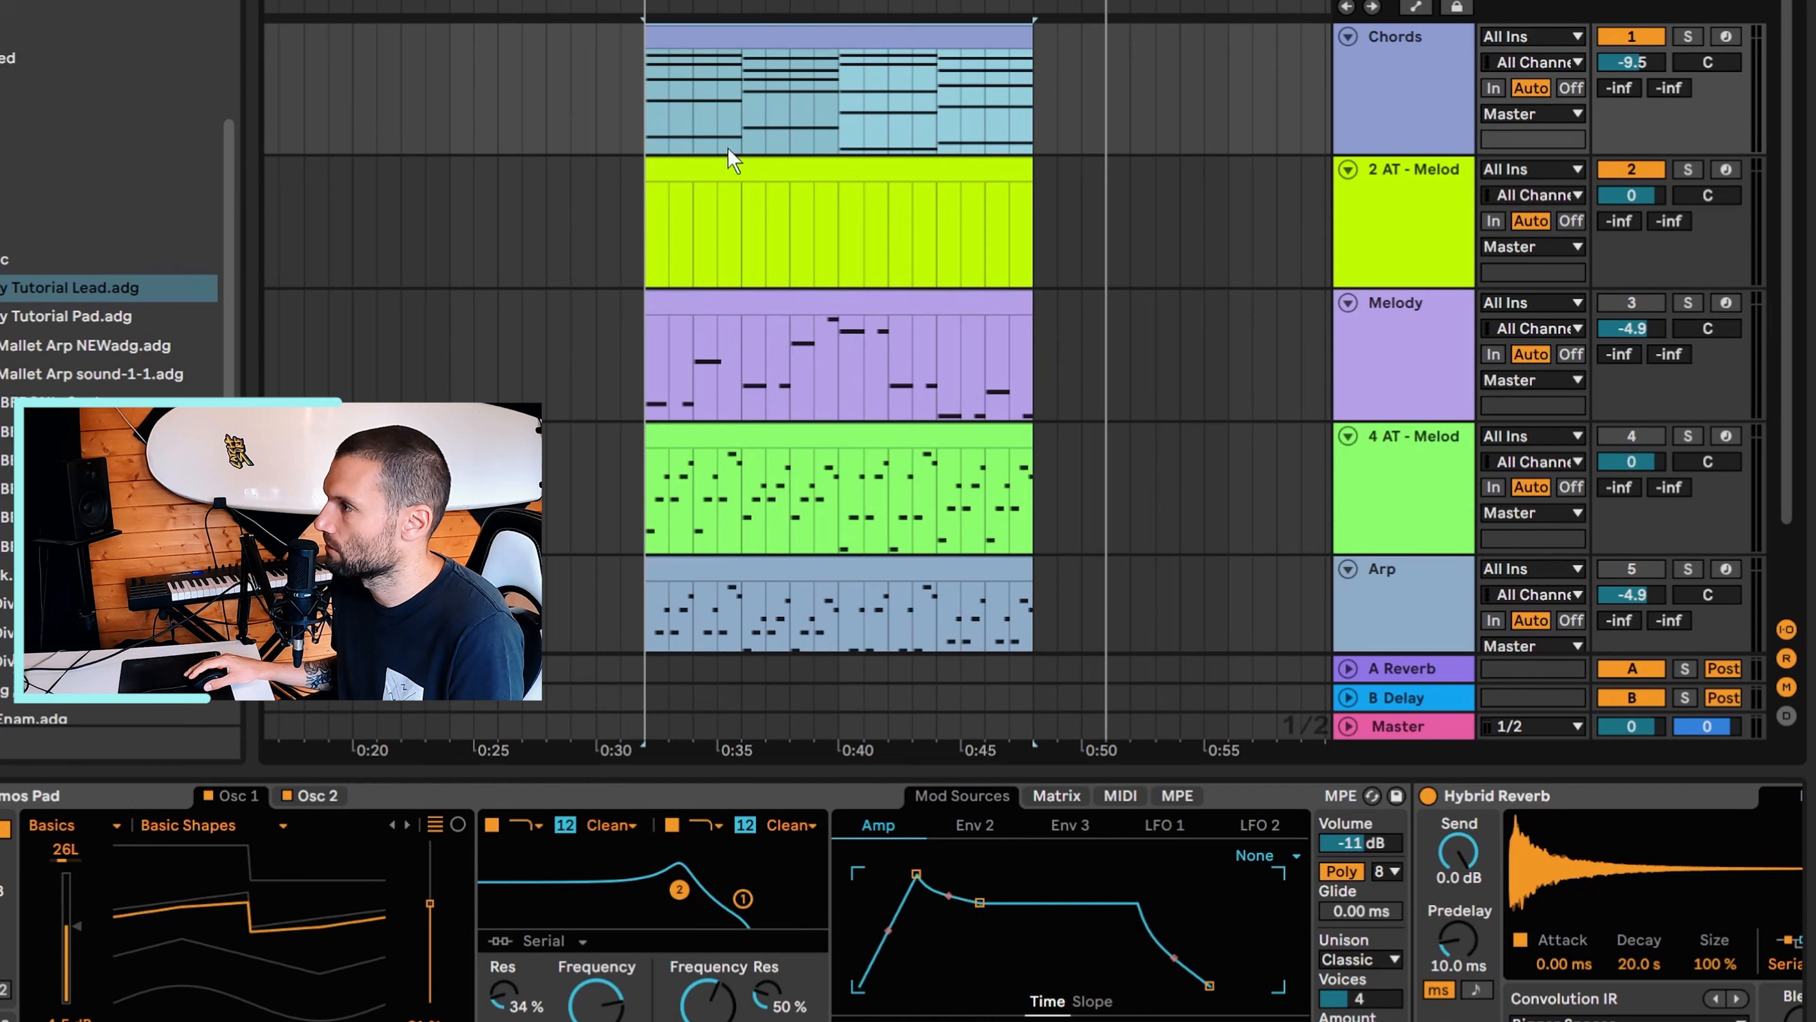
{"action": "double_click", "coordinate": [799, 35]}
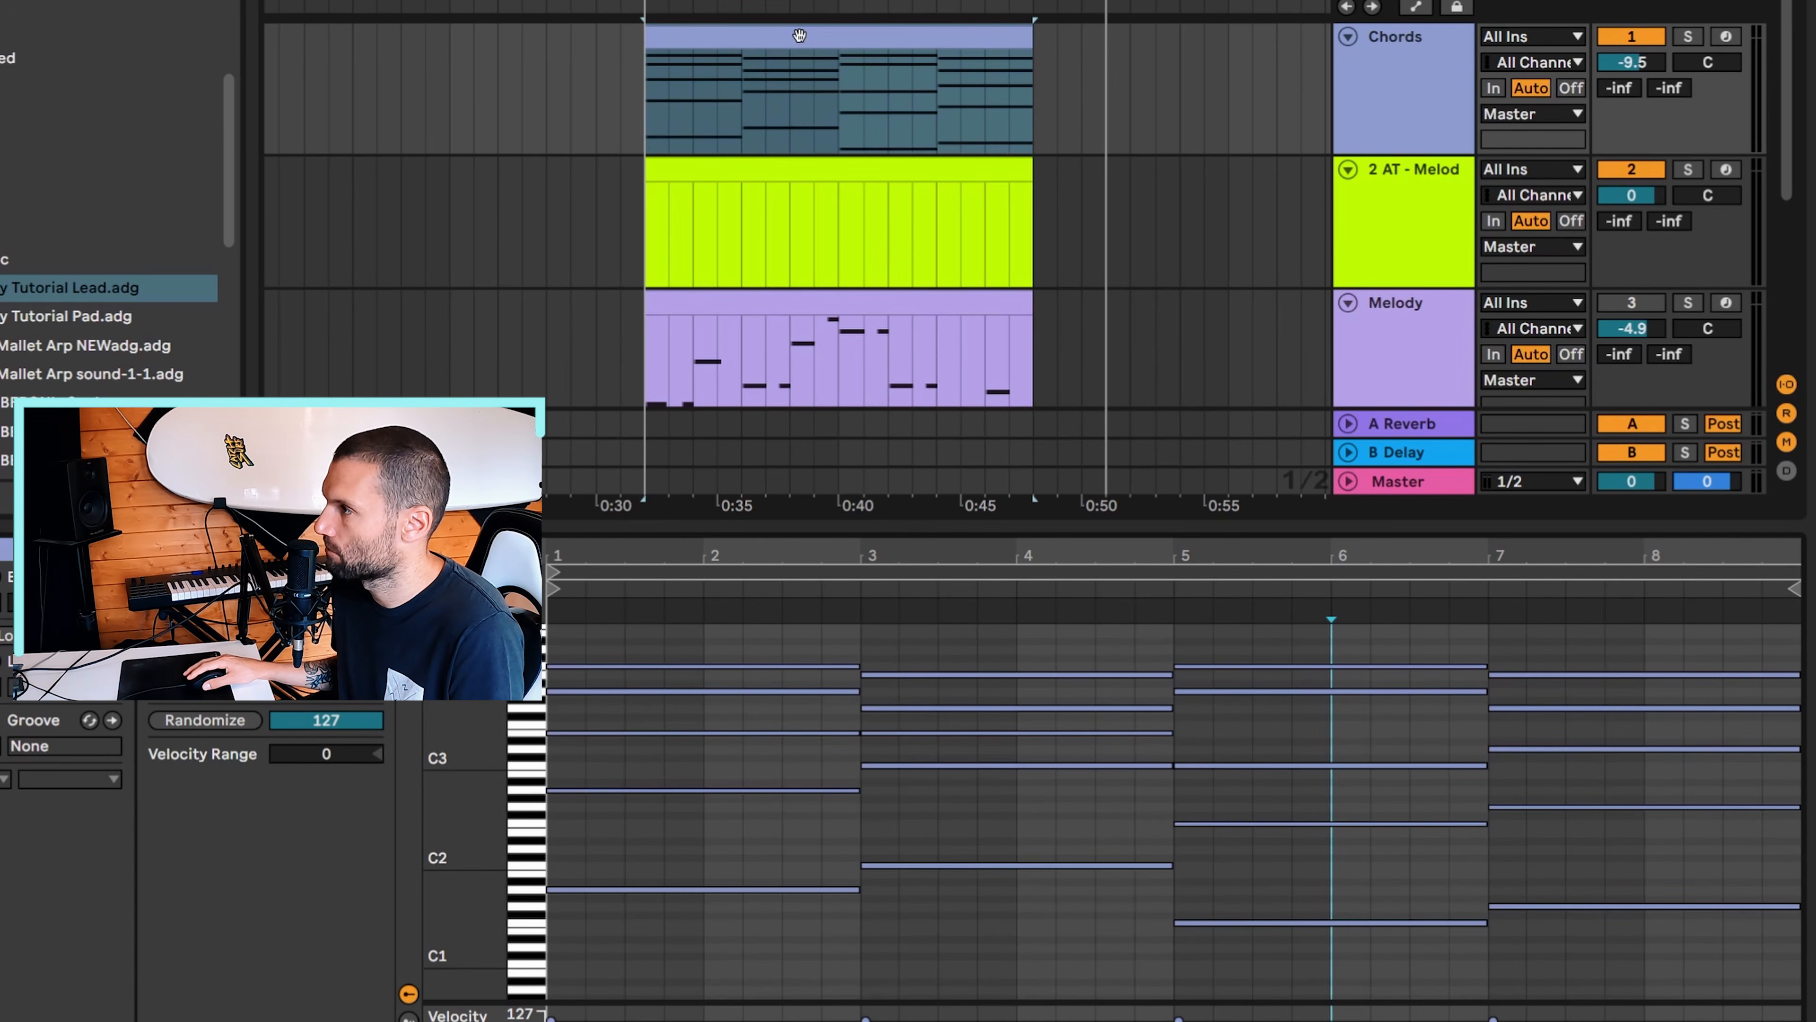
{"action": "left_click", "coordinate": [813, 166], "text": "shift"}
{"action": "left_click", "coordinate": [767, 579]}
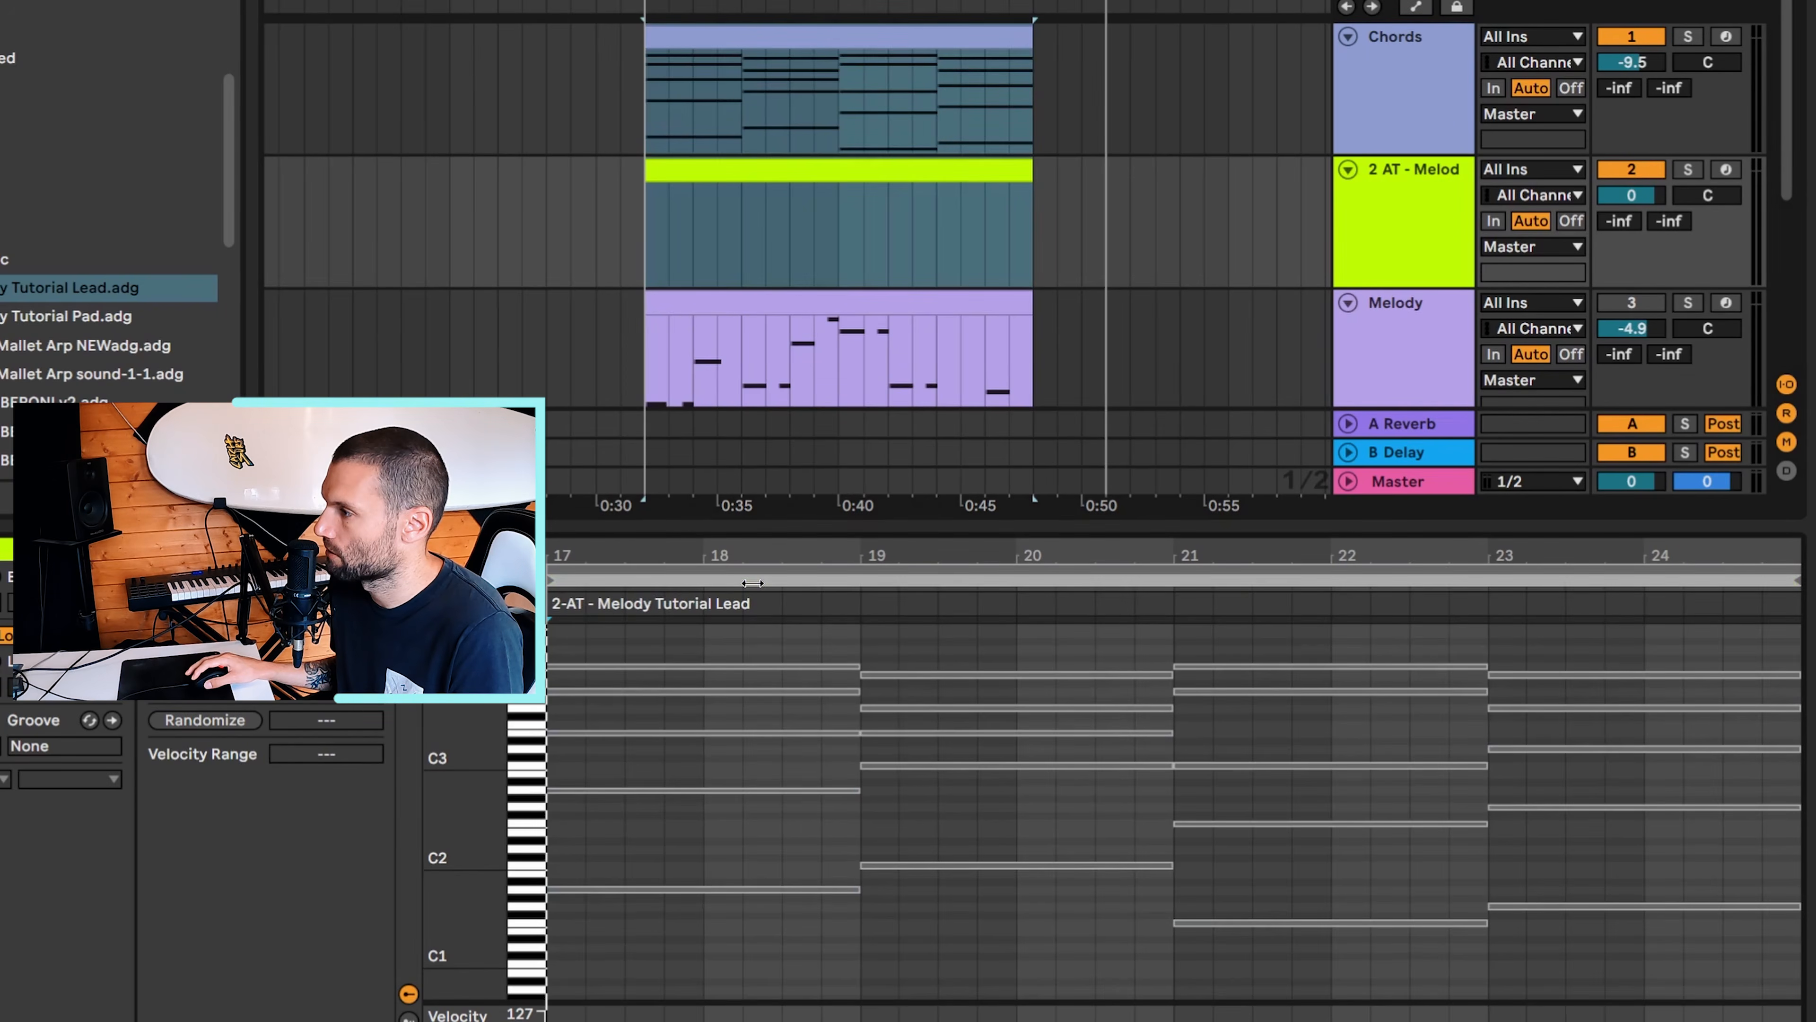
{"action": "left_click", "coordinate": [781, 570]}
{"action": "left_click", "coordinate": [844, 580]}
{"action": "left_click", "coordinate": [812, 584]}
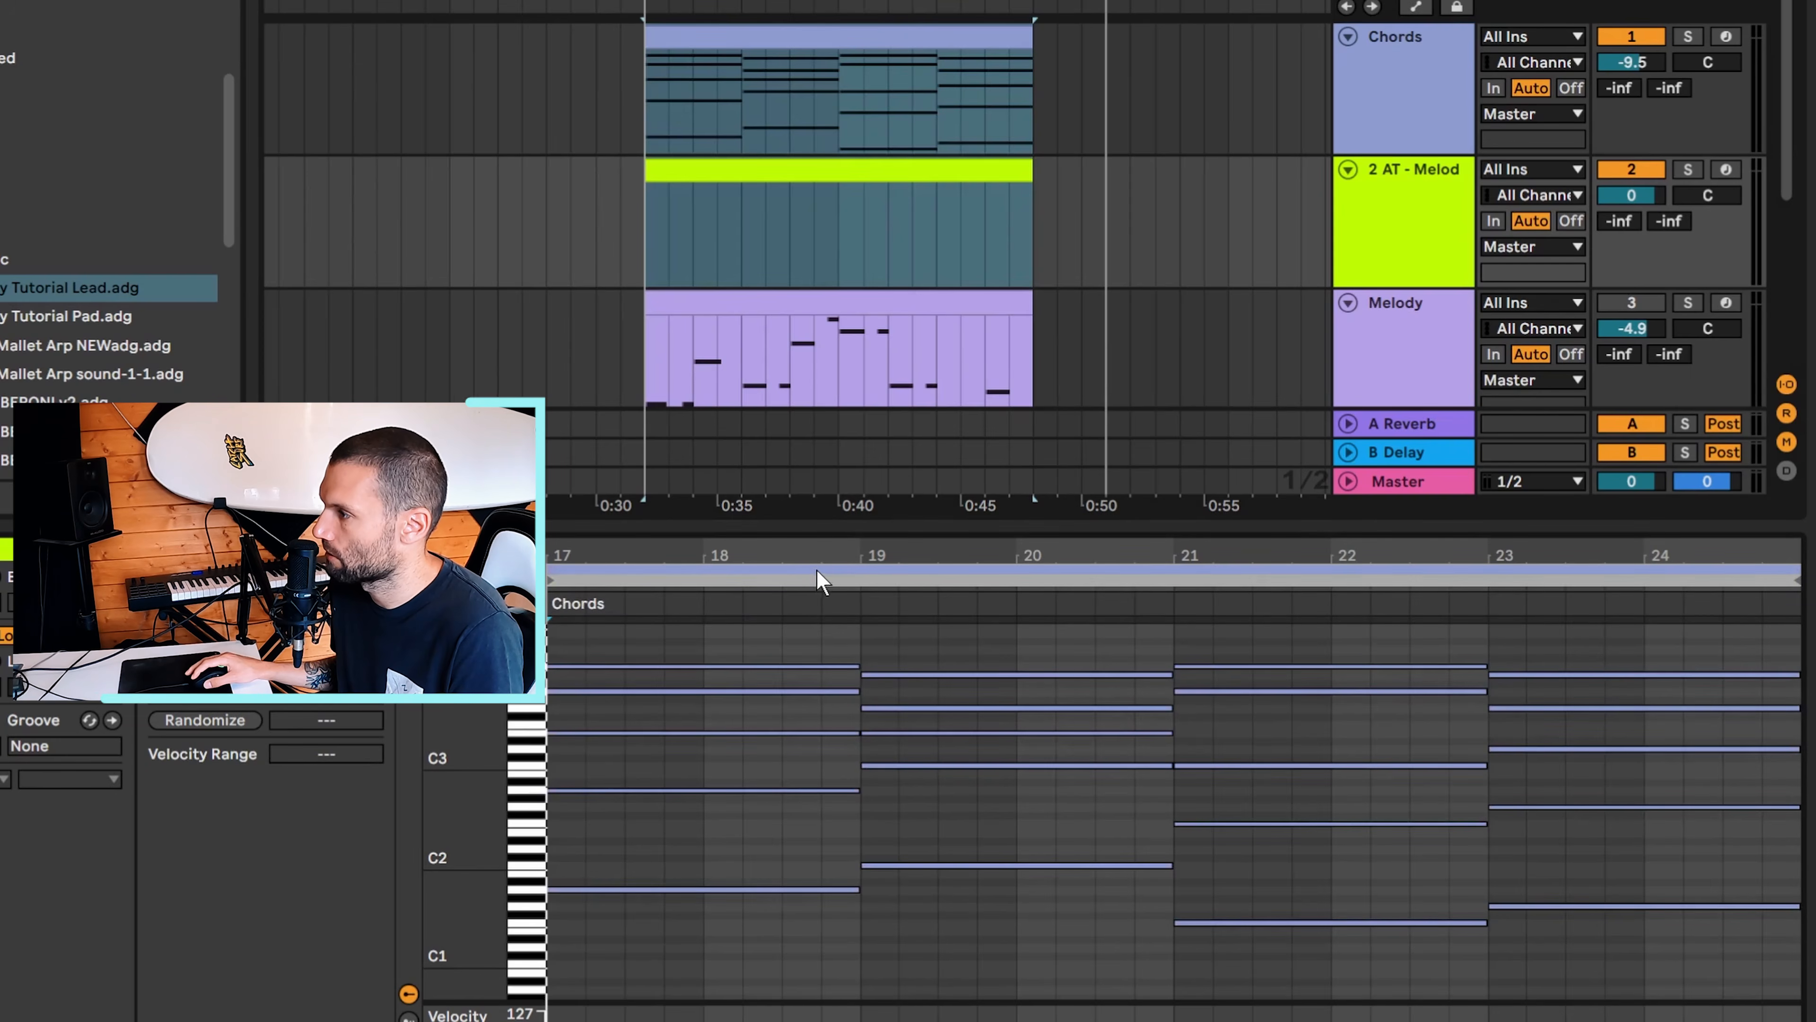
{"action": "left_click", "coordinate": [820, 581]}
{"action": "left_click", "coordinate": [831, 569]}
{"action": "left_click", "coordinate": [830, 579]}
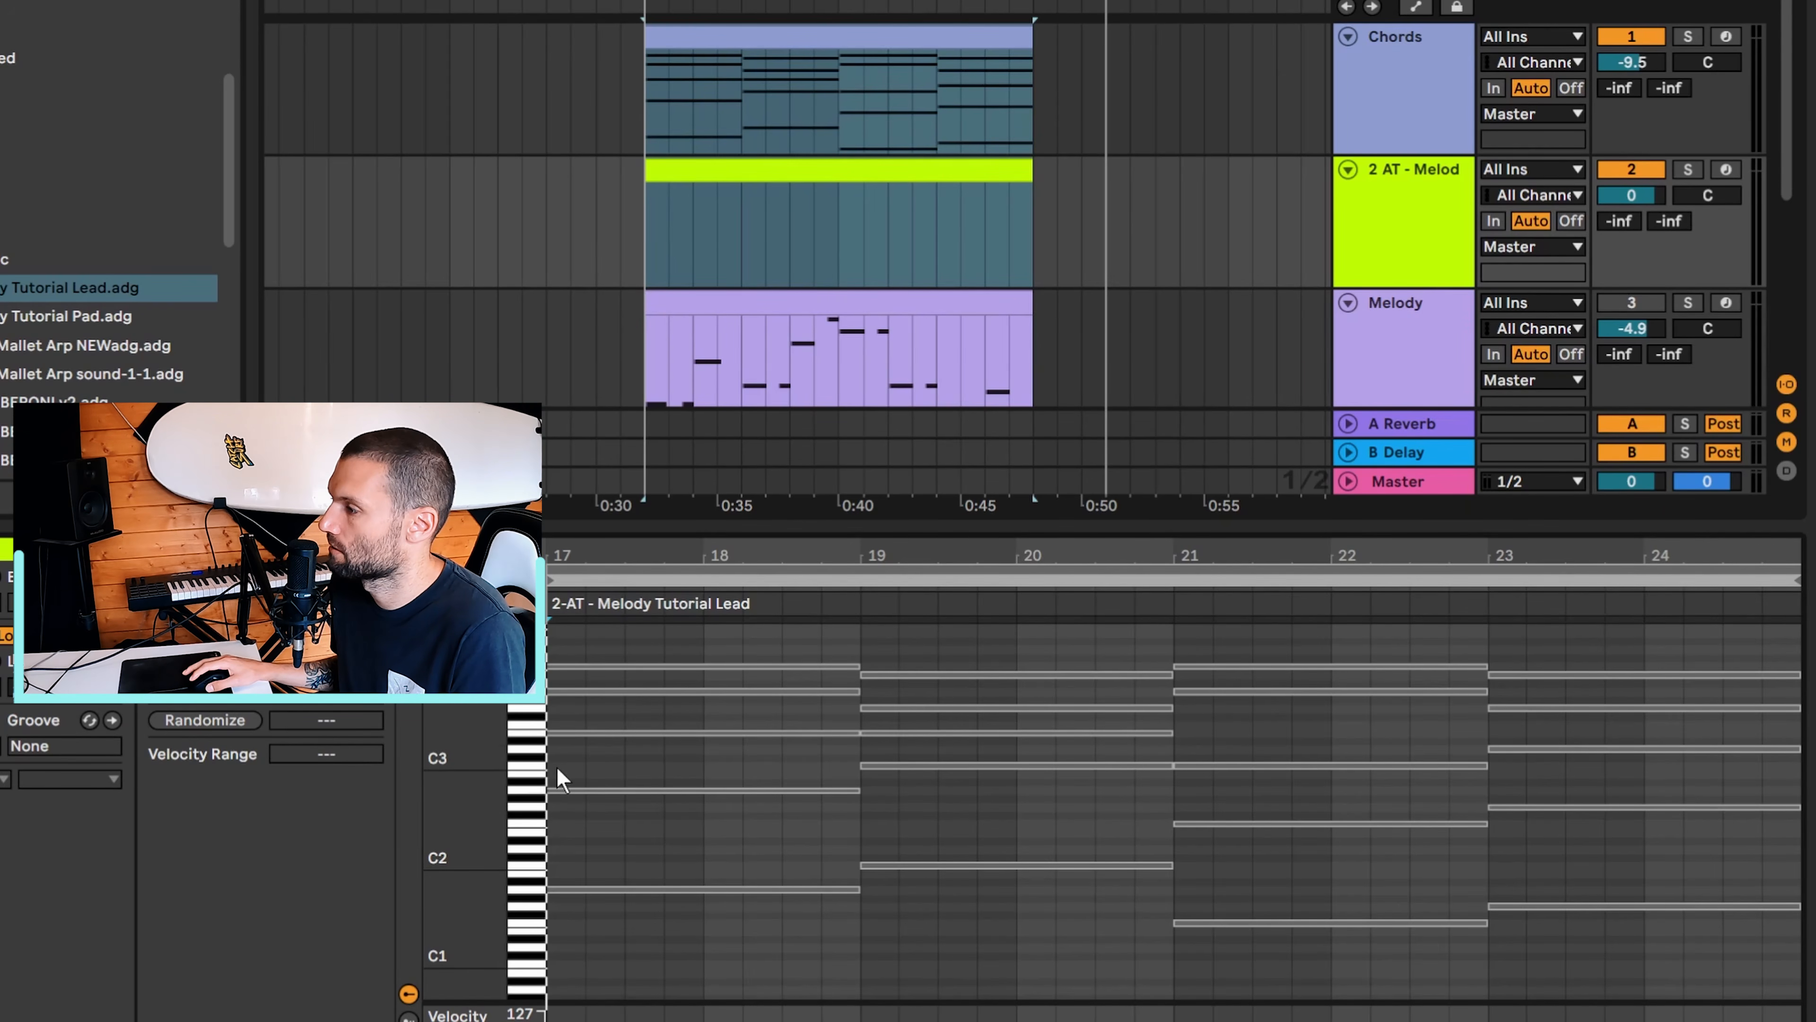
Add a half-bar A2 note at the start of bar 17 and a one-beat A2 note on its last beat, auditioning them
{"action": "double_click", "coordinate": [572, 792]}
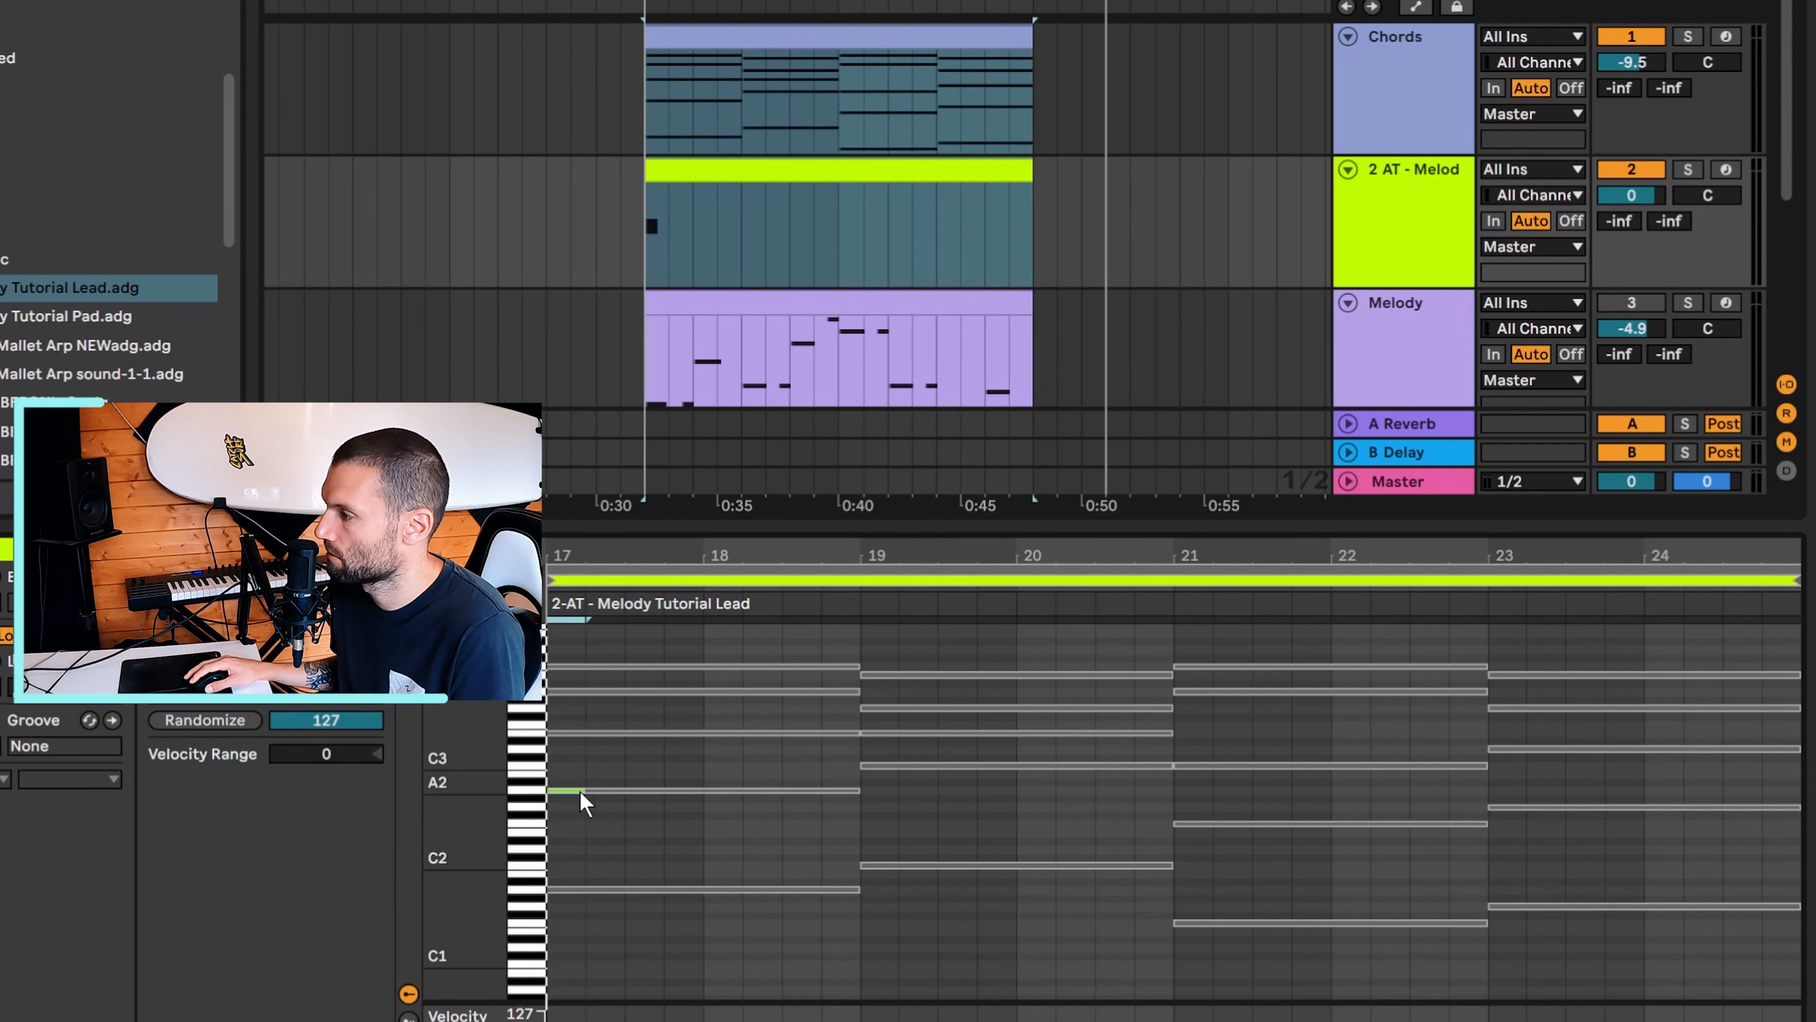
{"action": "left_click_drag", "start_coordinate": [589, 790], "coordinate": [624, 790]}
{"action": "key", "text": "space"}
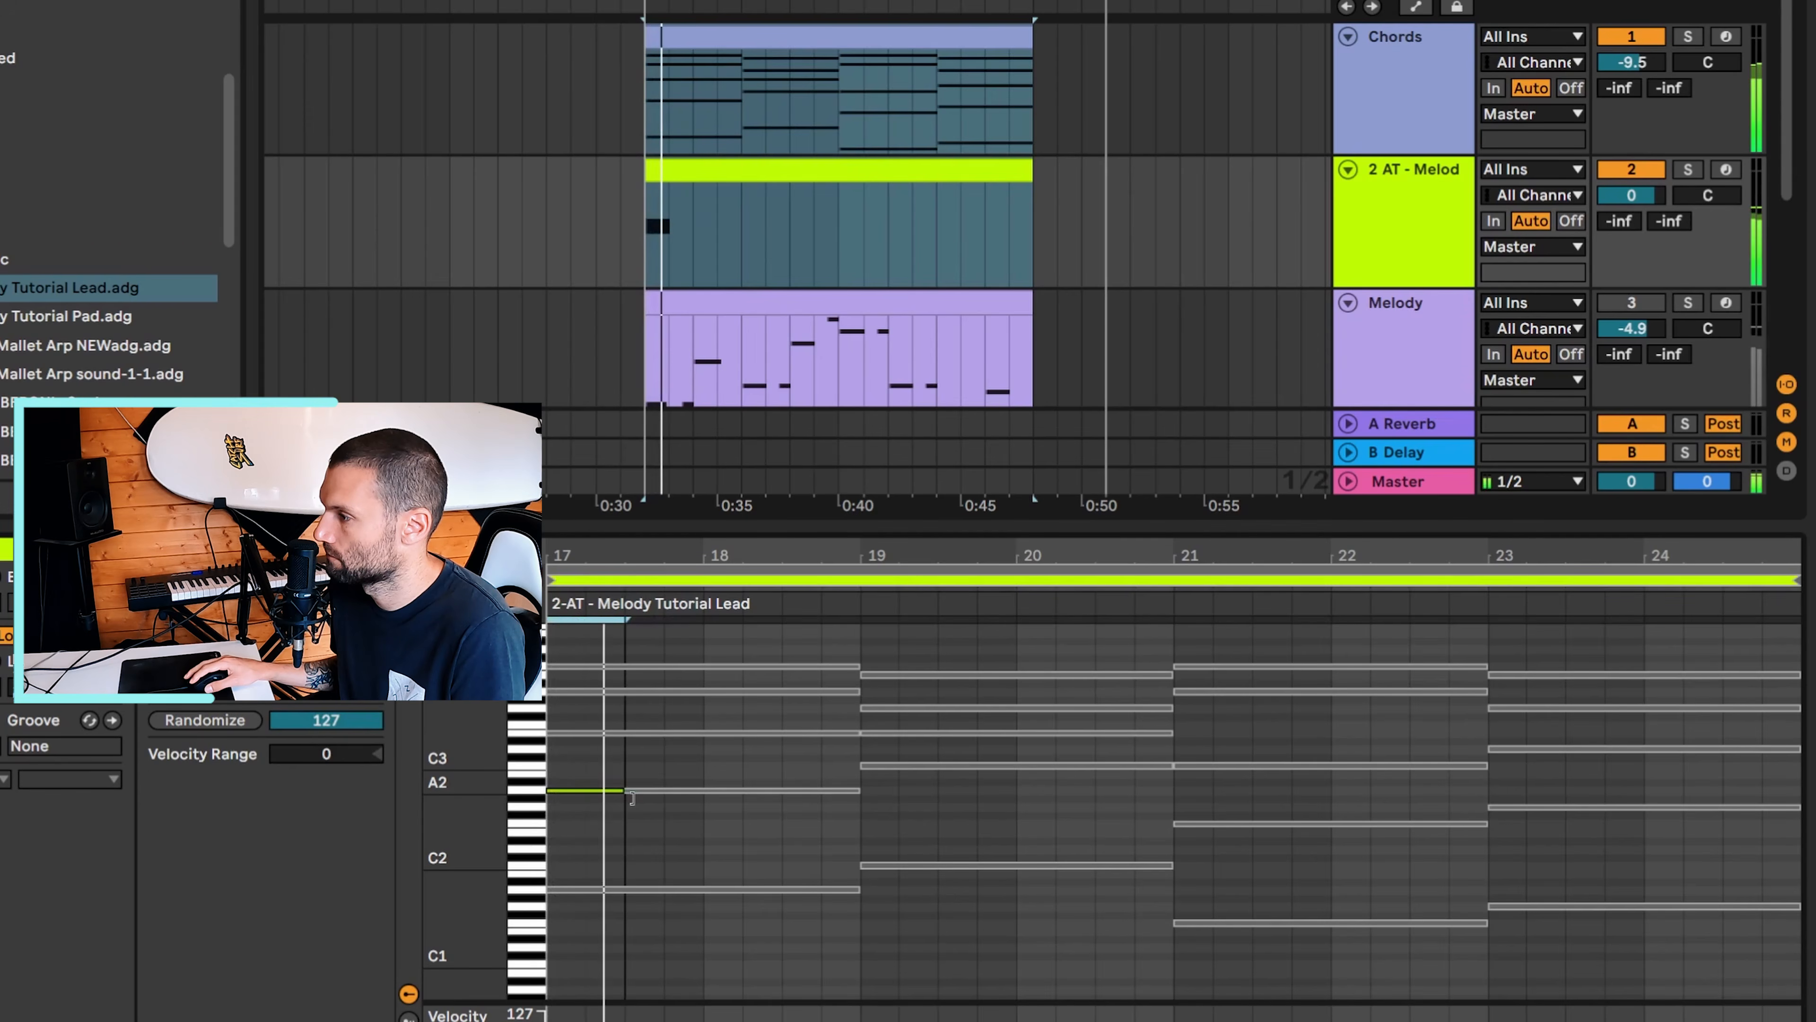
{"action": "double_click", "coordinate": [688, 790]}
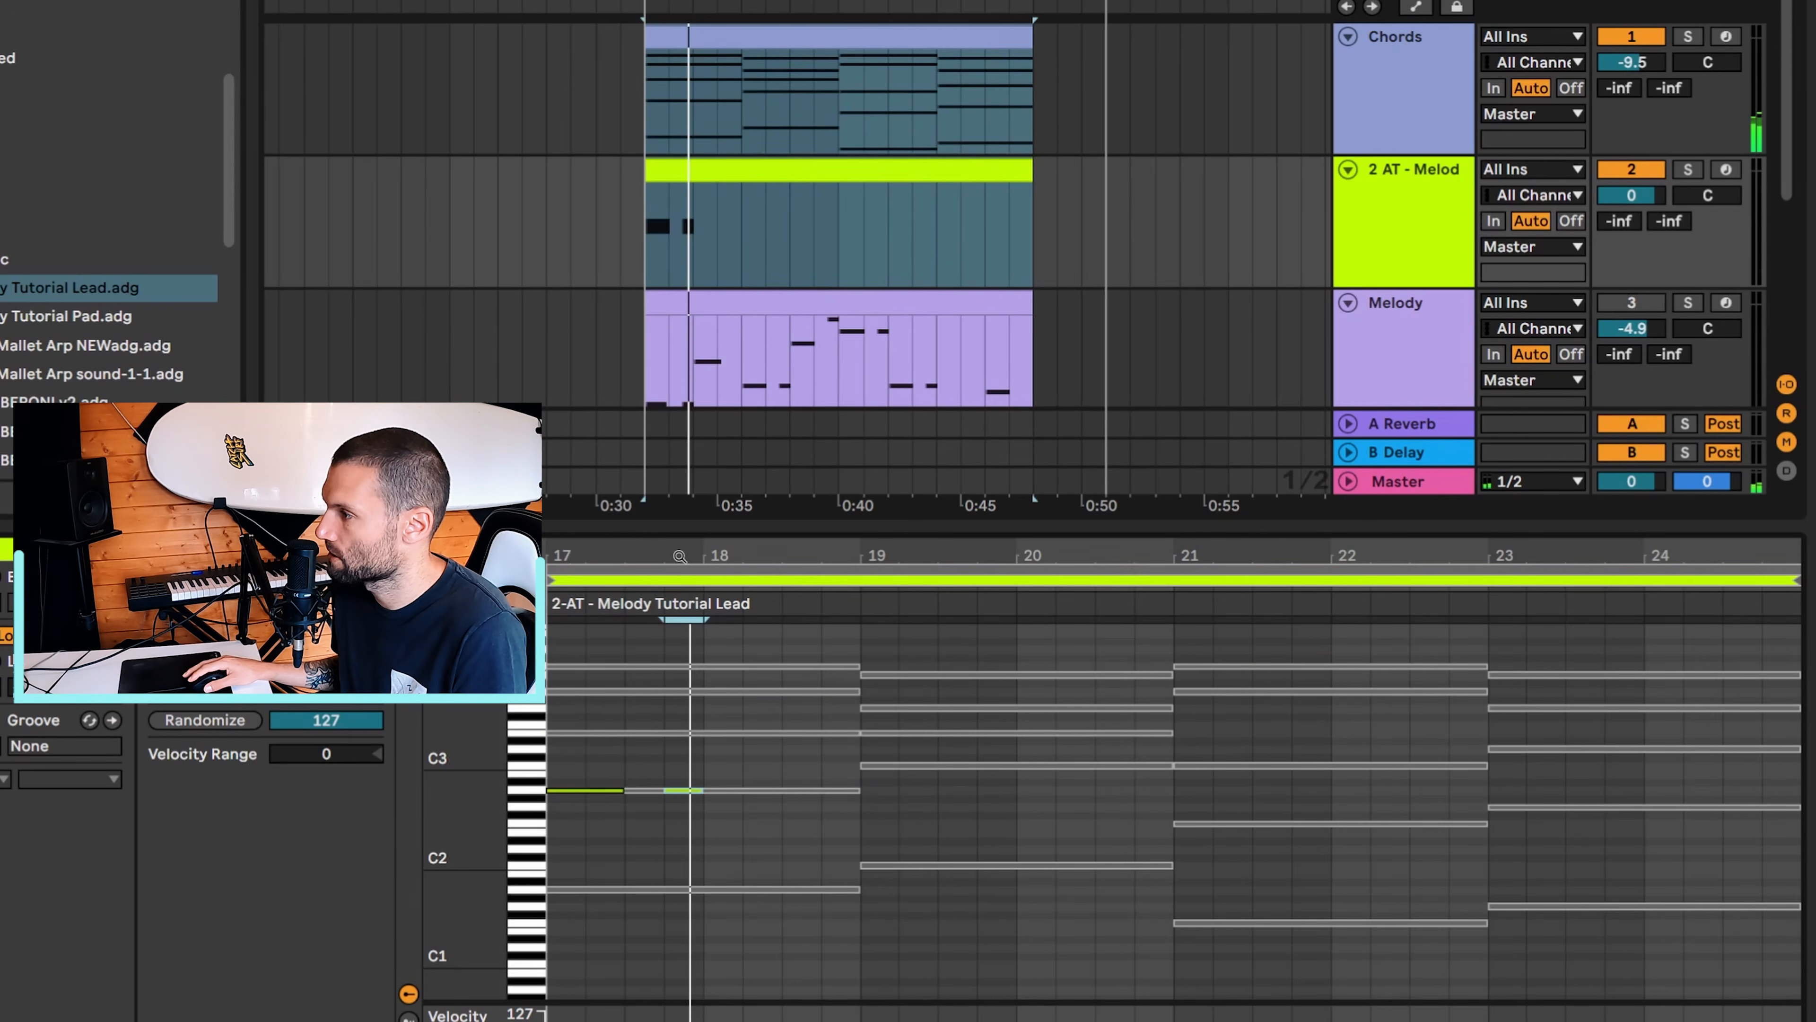
{"action": "left_click", "coordinate": [614, 790]}
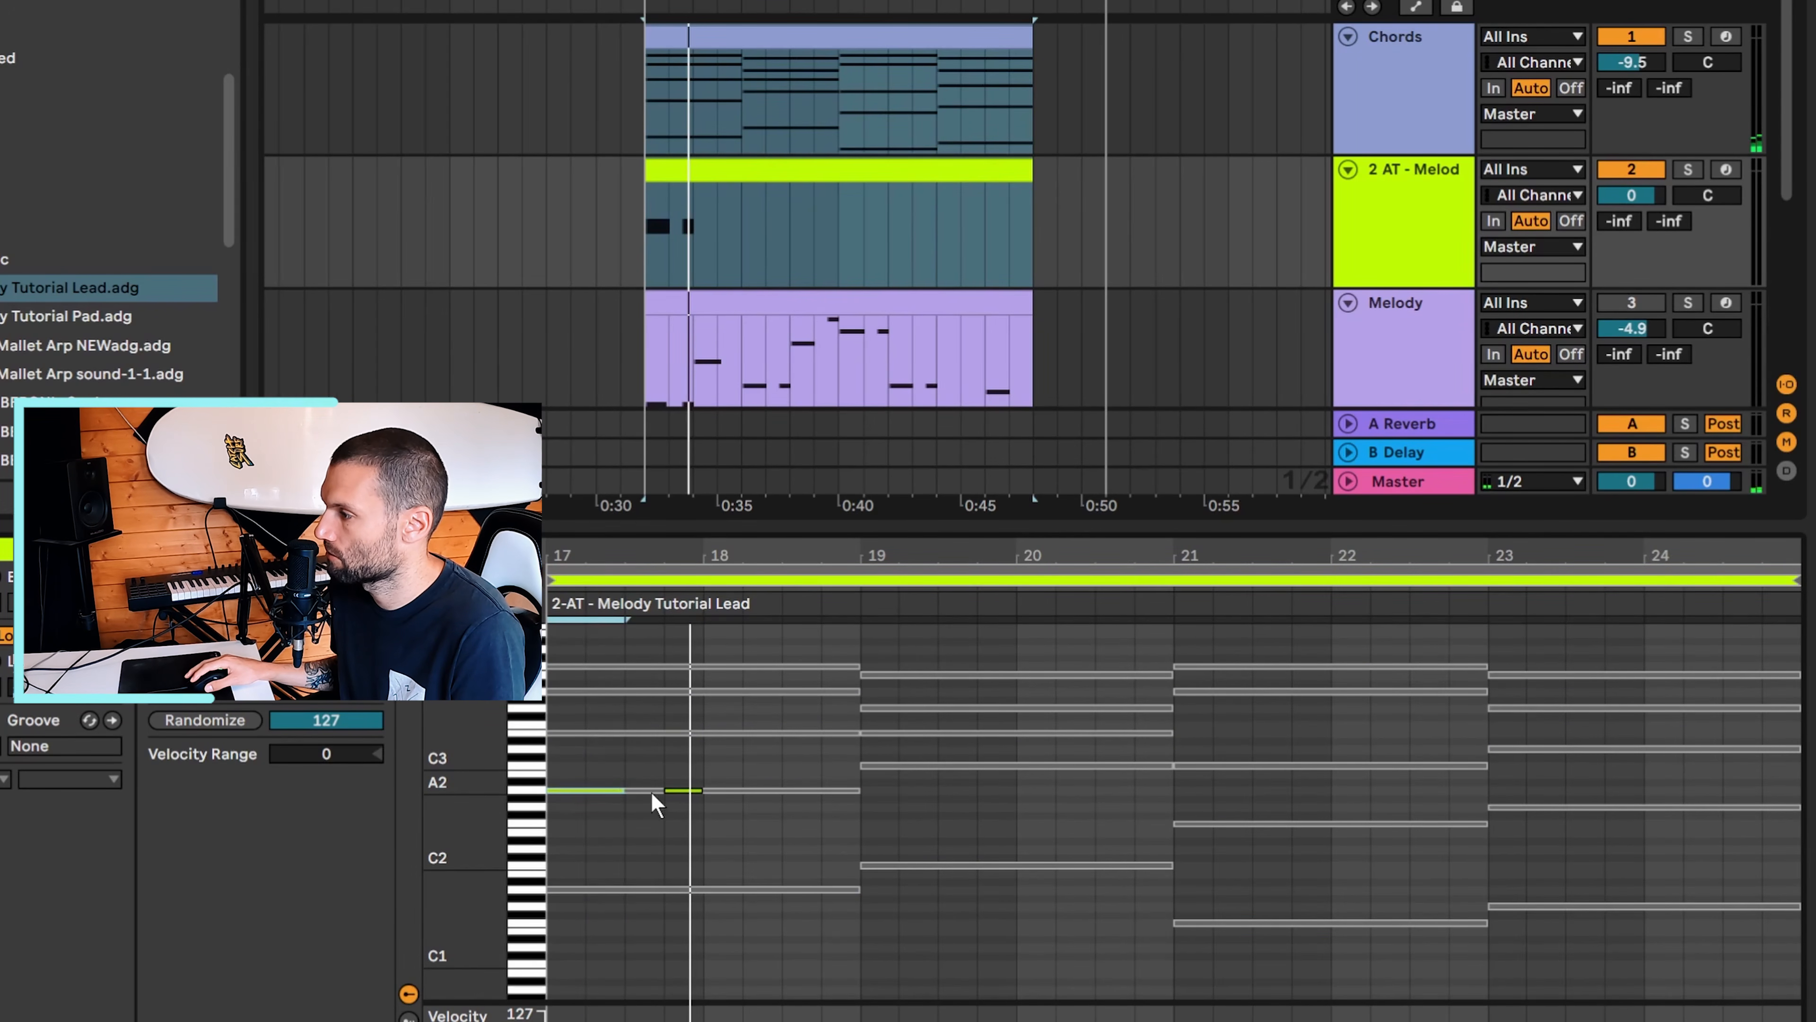
{"action": "left_click", "coordinate": [690, 791]}
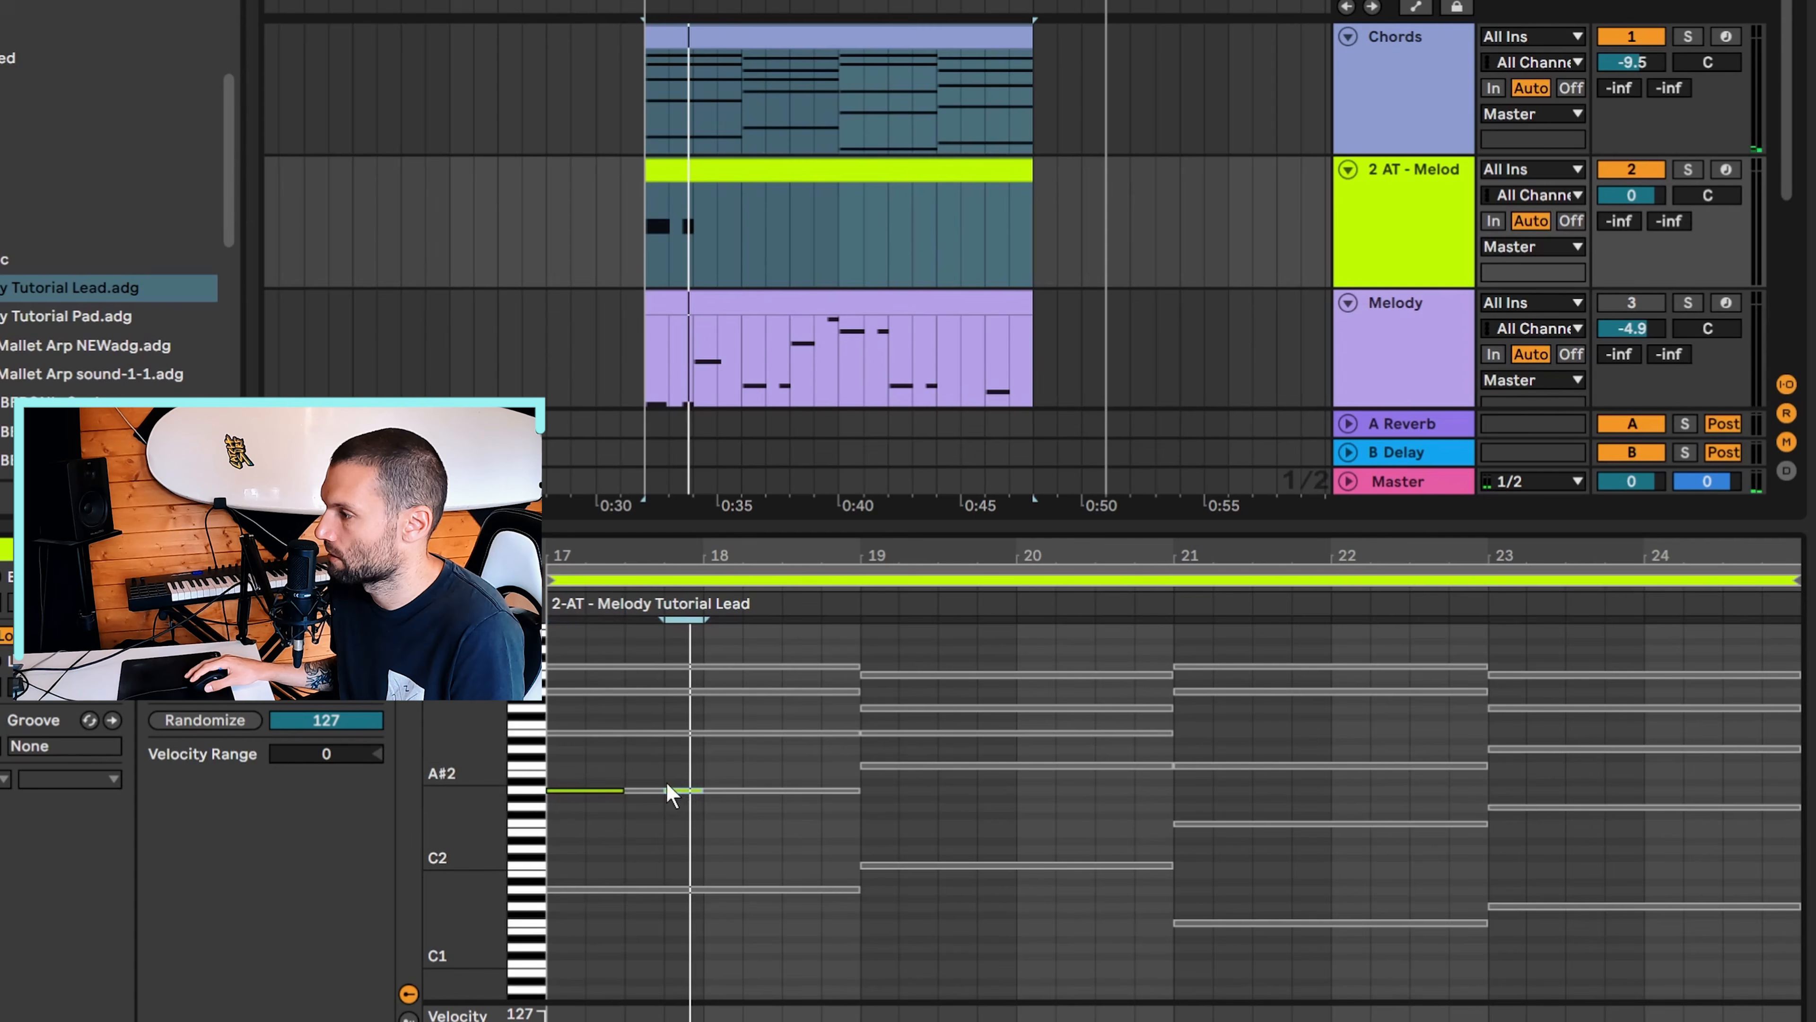
Duplicate bar 17's two A2 notes into bar 18
{"action": "left_click_drag", "start_coordinate": [580, 769], "coordinate": [691, 839]}
{"action": "key", "text": "ctrl+d"}
{"action": "key", "text": "space"}
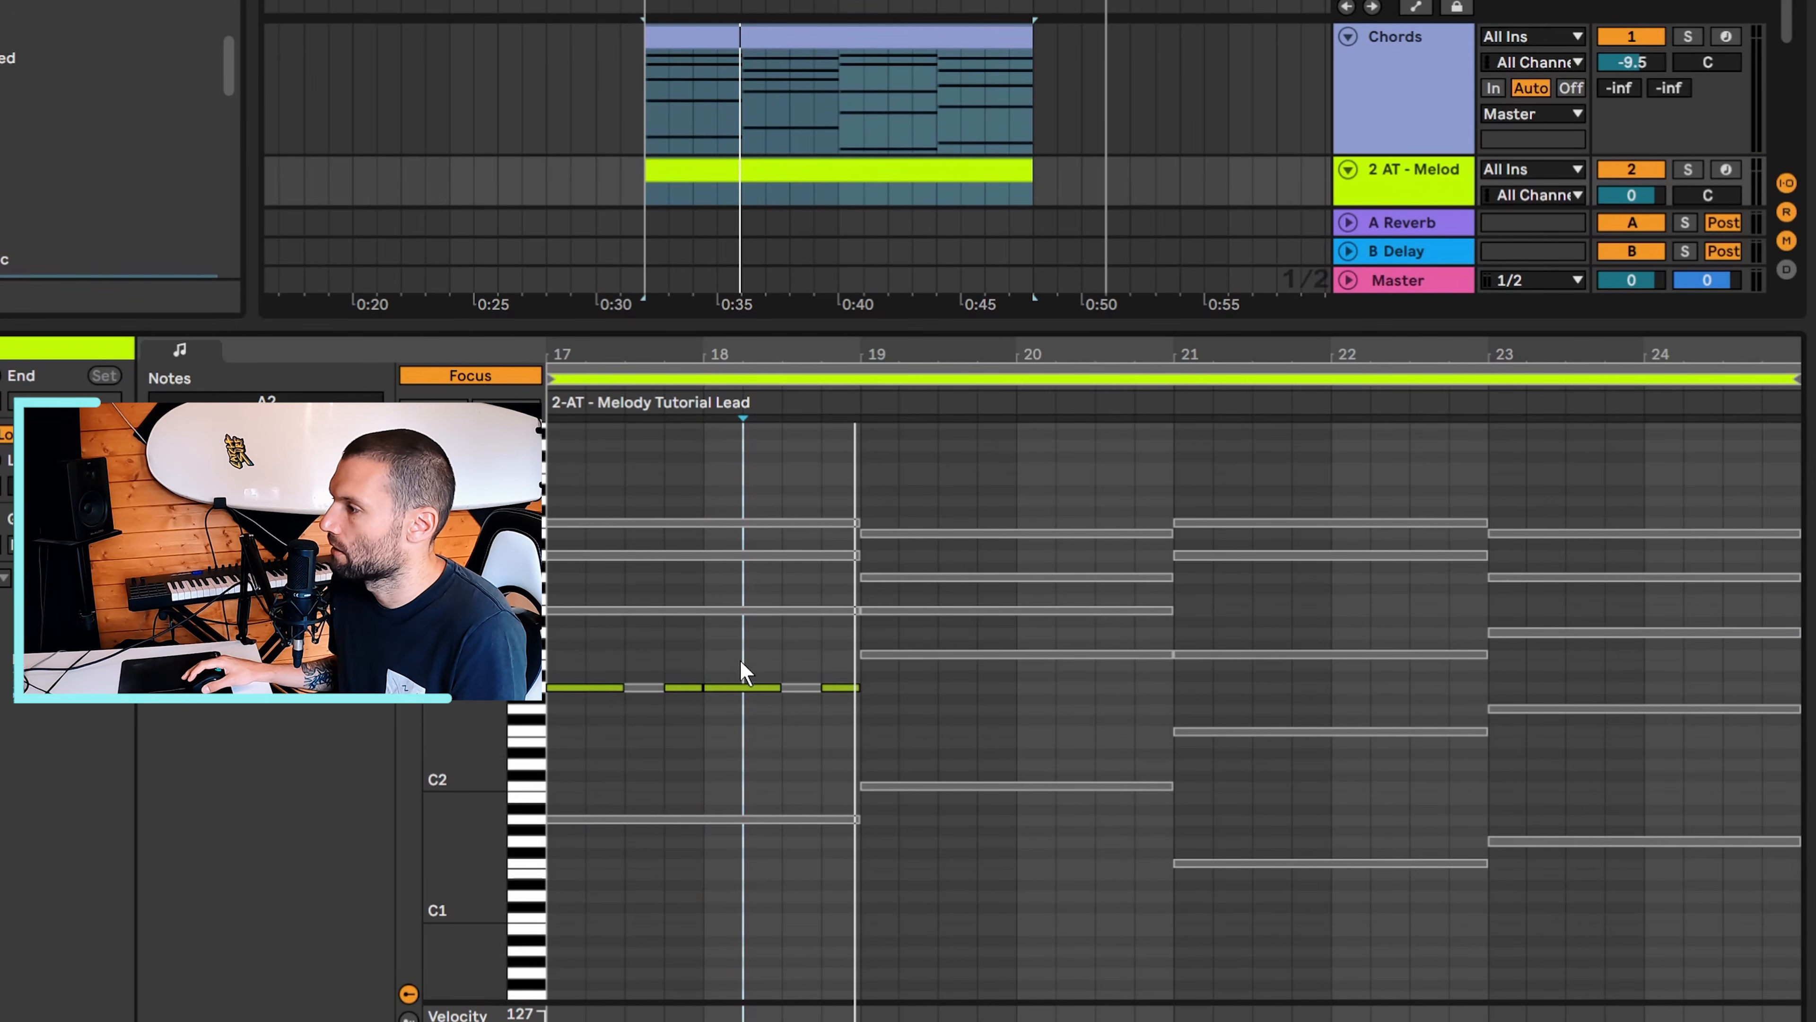
Transpose the two bar 18 notes up seven semitones to E3 and play the phrase over the chords
{"action": "left_click_drag", "start_coordinate": [730, 642], "coordinate": [851, 728]}
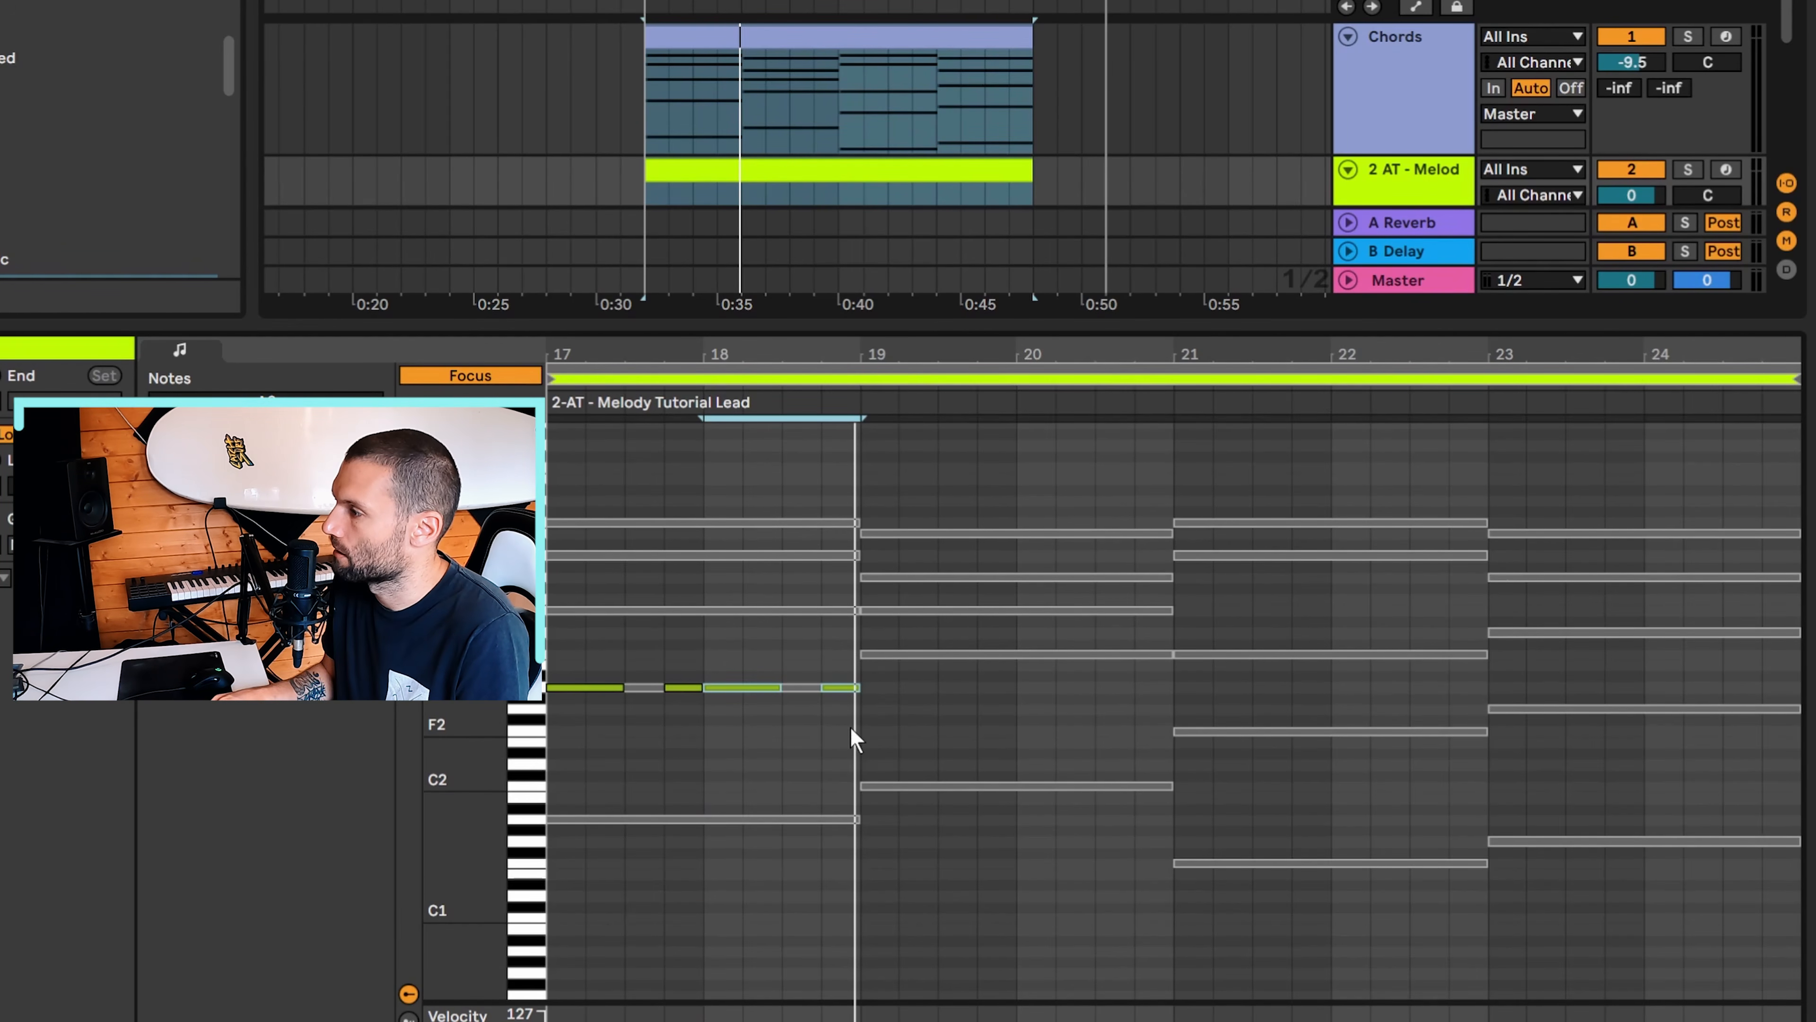
{"action": "key", "text": "Up"}
{"action": "key", "text": "Up"}
{"action": "key", "text": "Up"}
{"action": "key", "text": "Up"}
{"action": "key", "text": "Up"}
{"action": "key", "text": "Up"}
{"action": "key", "text": "Up"}
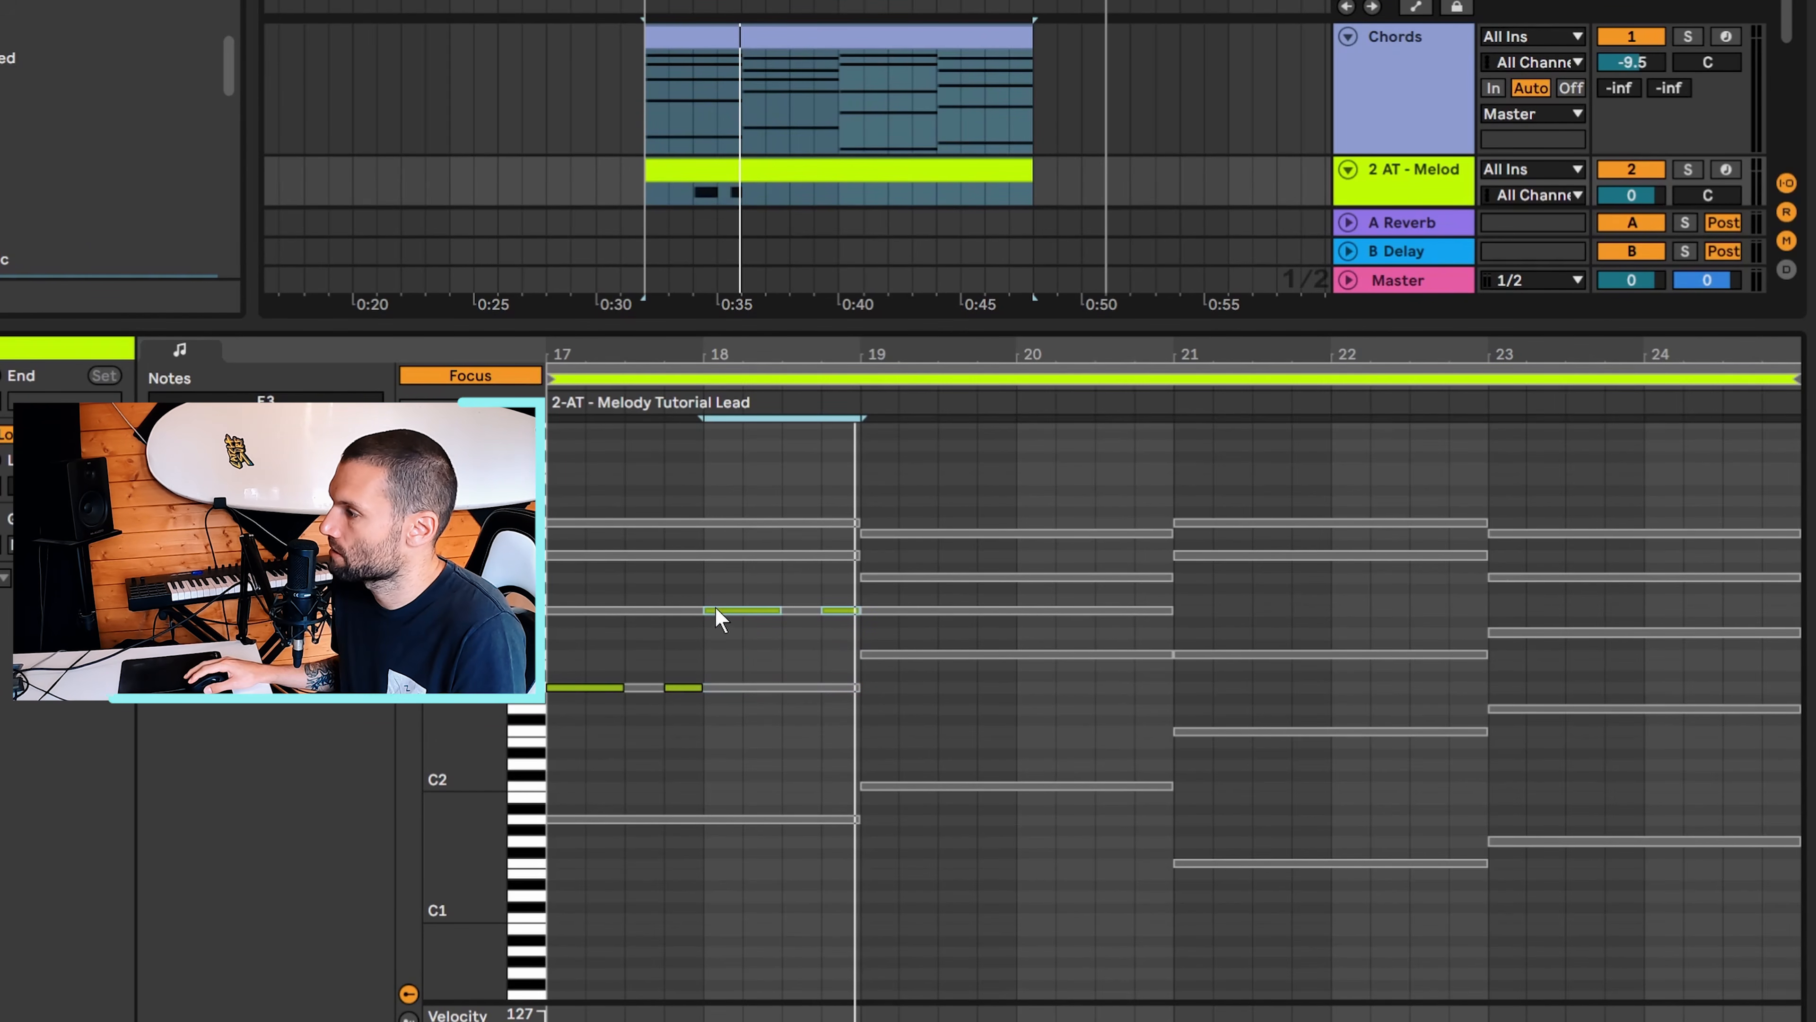
{"action": "key", "text": "space"}
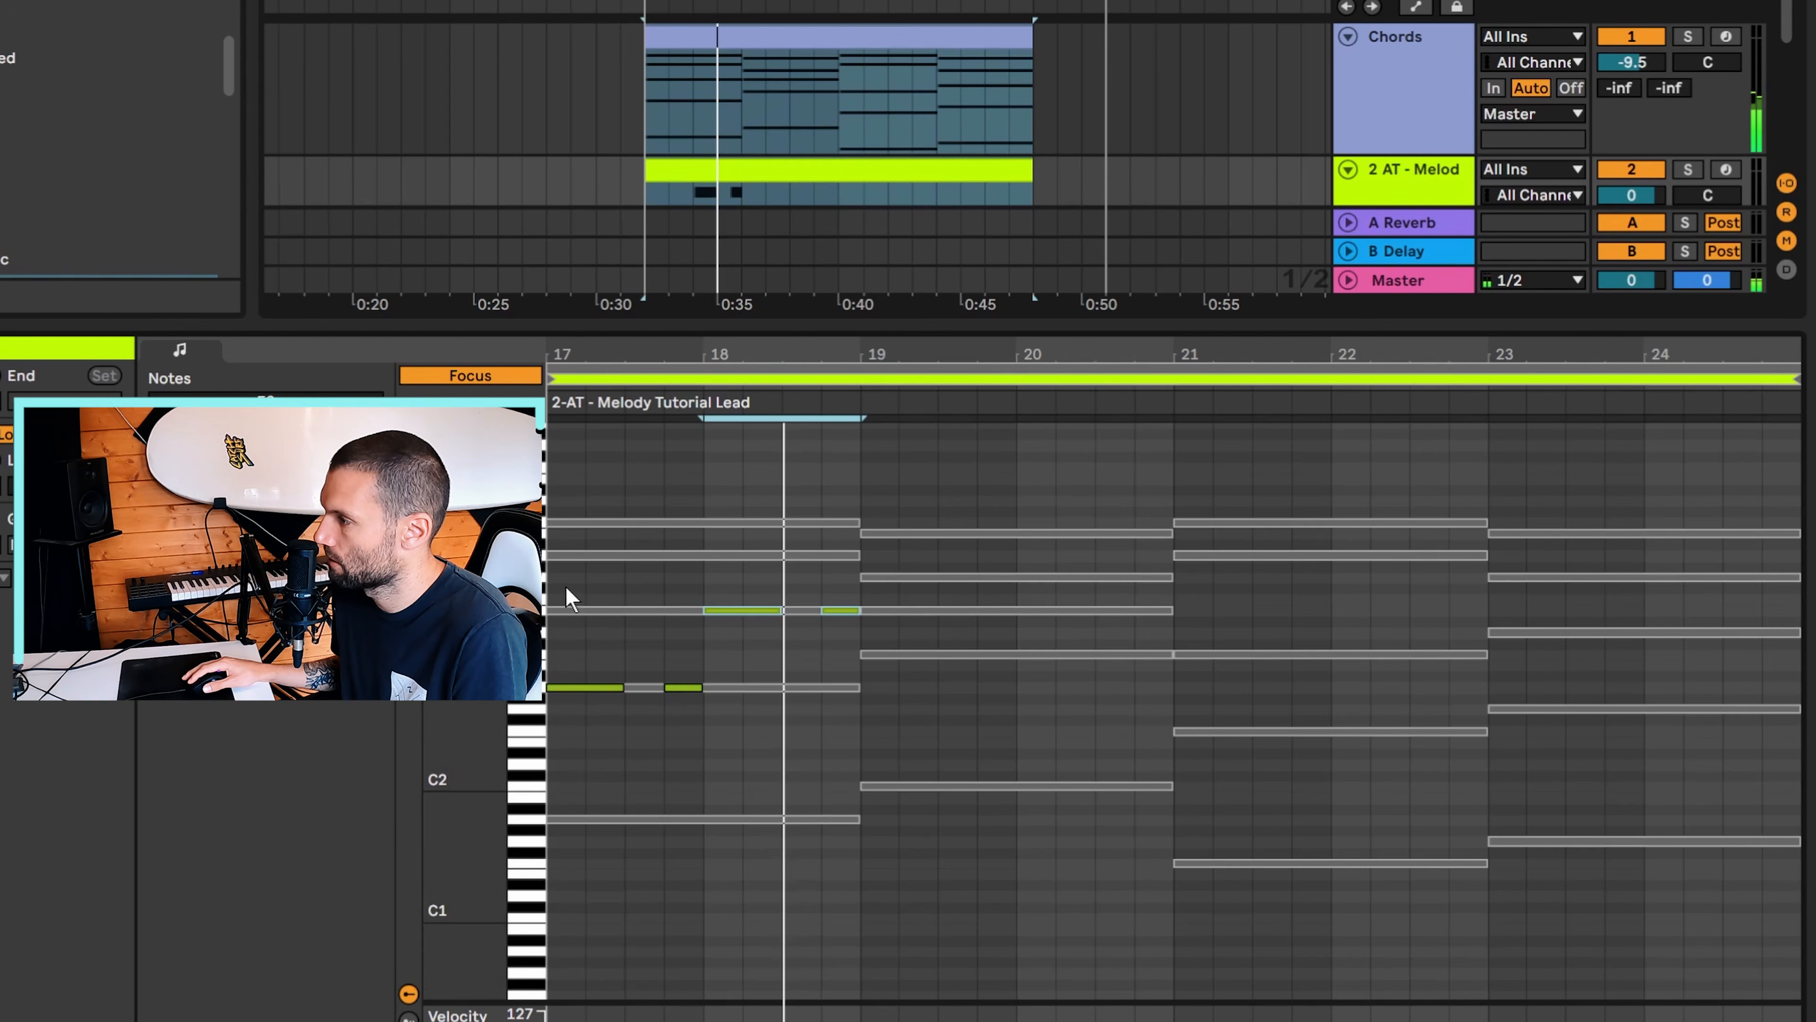
Delete the short E3 note at the end of bar 18 and duplicate the remaining three-note phrase into bars 19–20
{"action": "left_click_drag", "start_coordinate": [565, 587], "coordinate": [843, 771]}
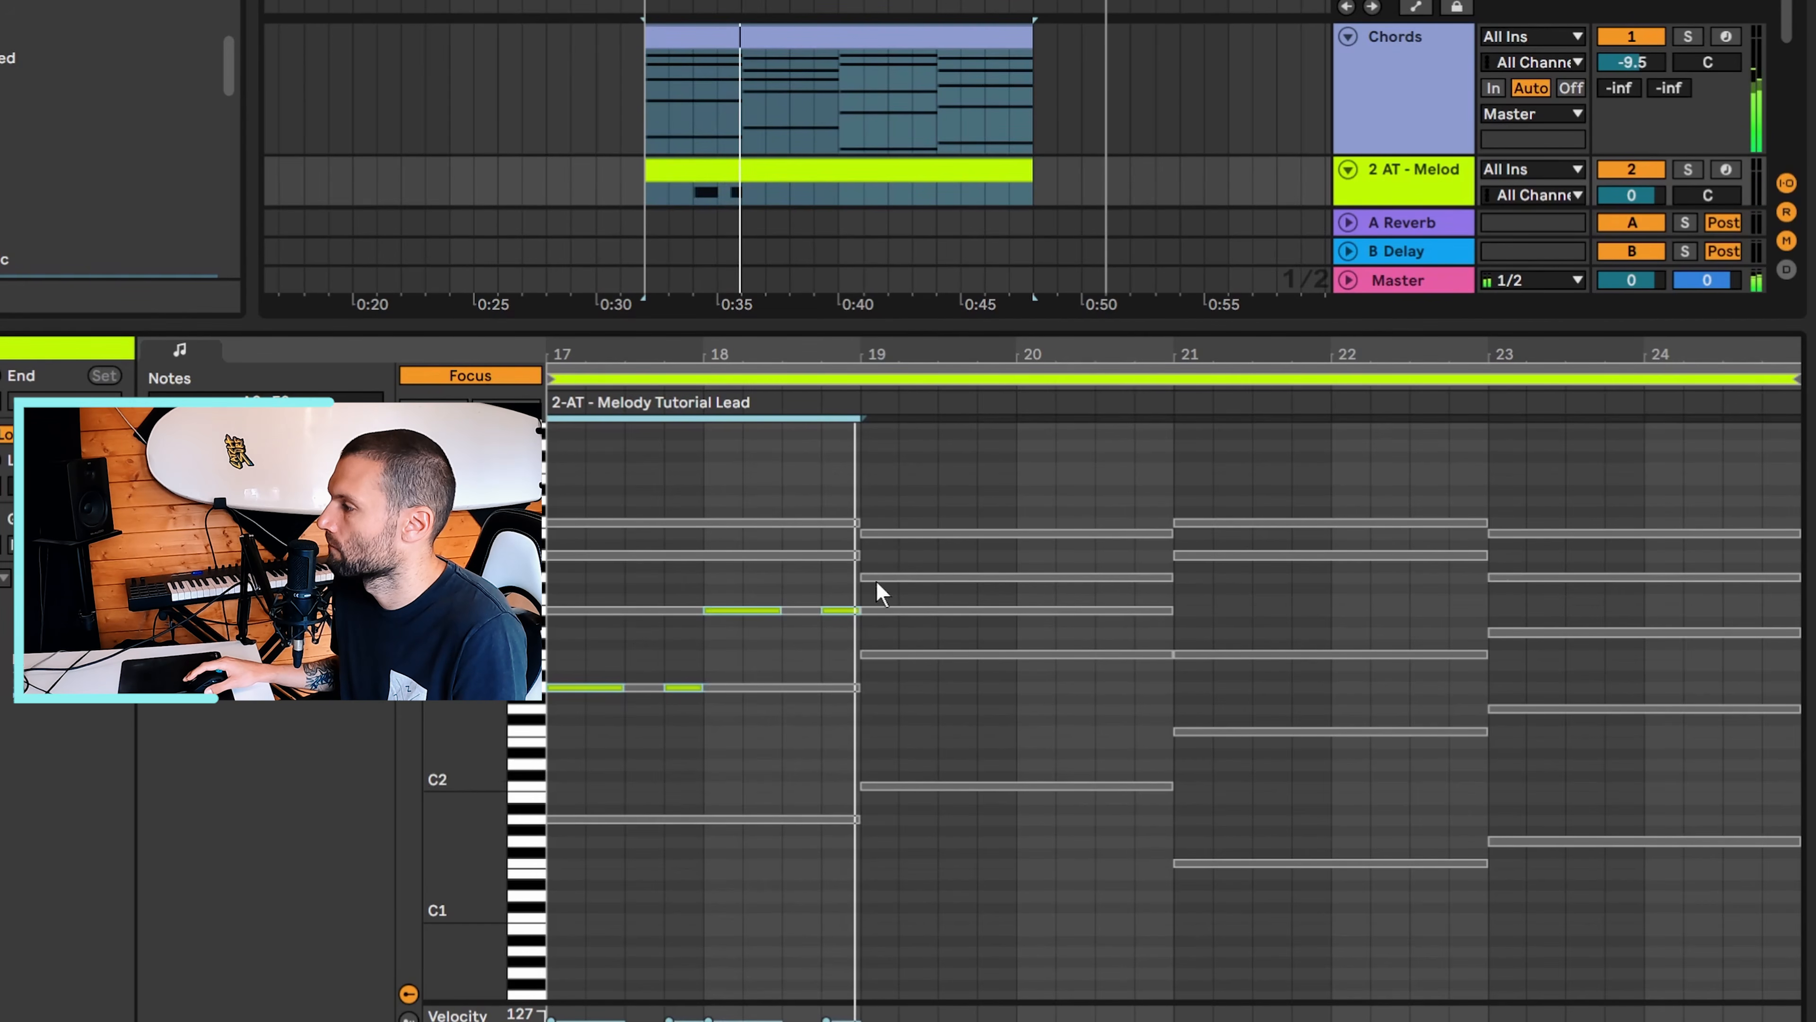
{"action": "scroll", "coordinate": [862, 199], "scroll_direction": "down", "scroll_amount": 3}
{"action": "scroll", "coordinate": [848, 200], "scroll_direction": "down", "scroll_amount": 3}
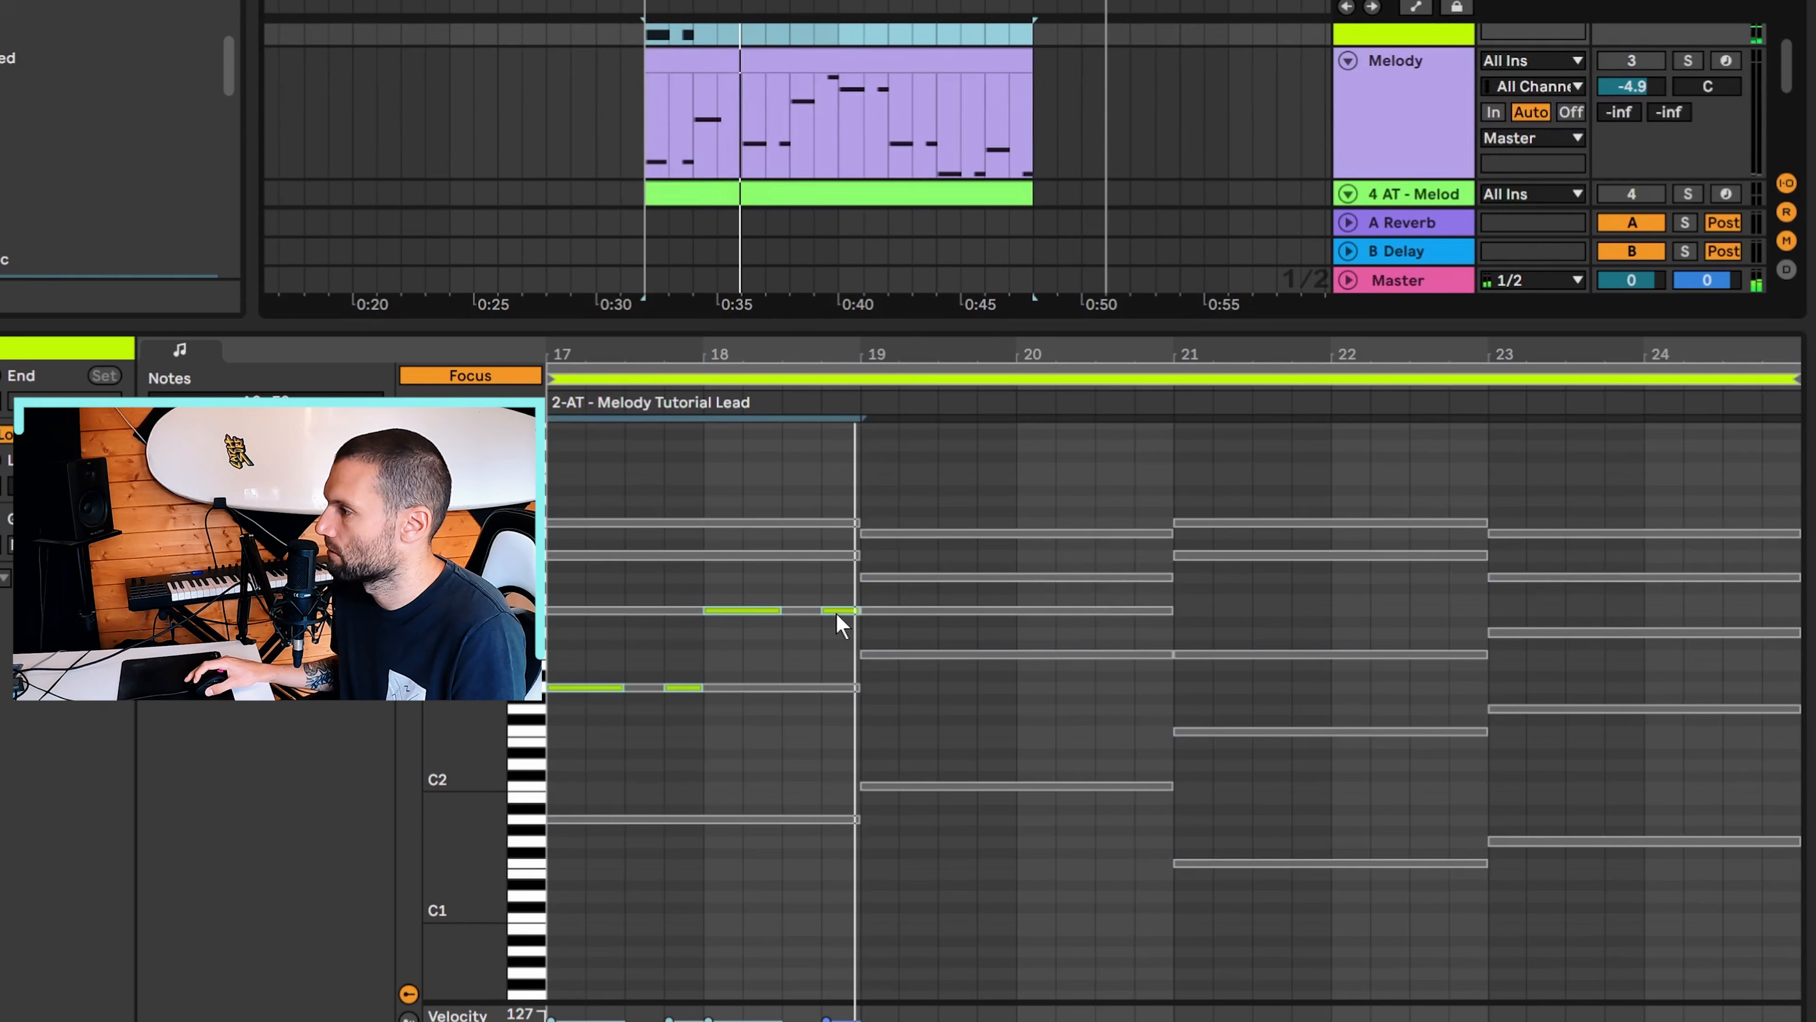
{"action": "scroll", "coordinate": [838, 613], "scroll_direction": "up", "scroll_amount": 2}
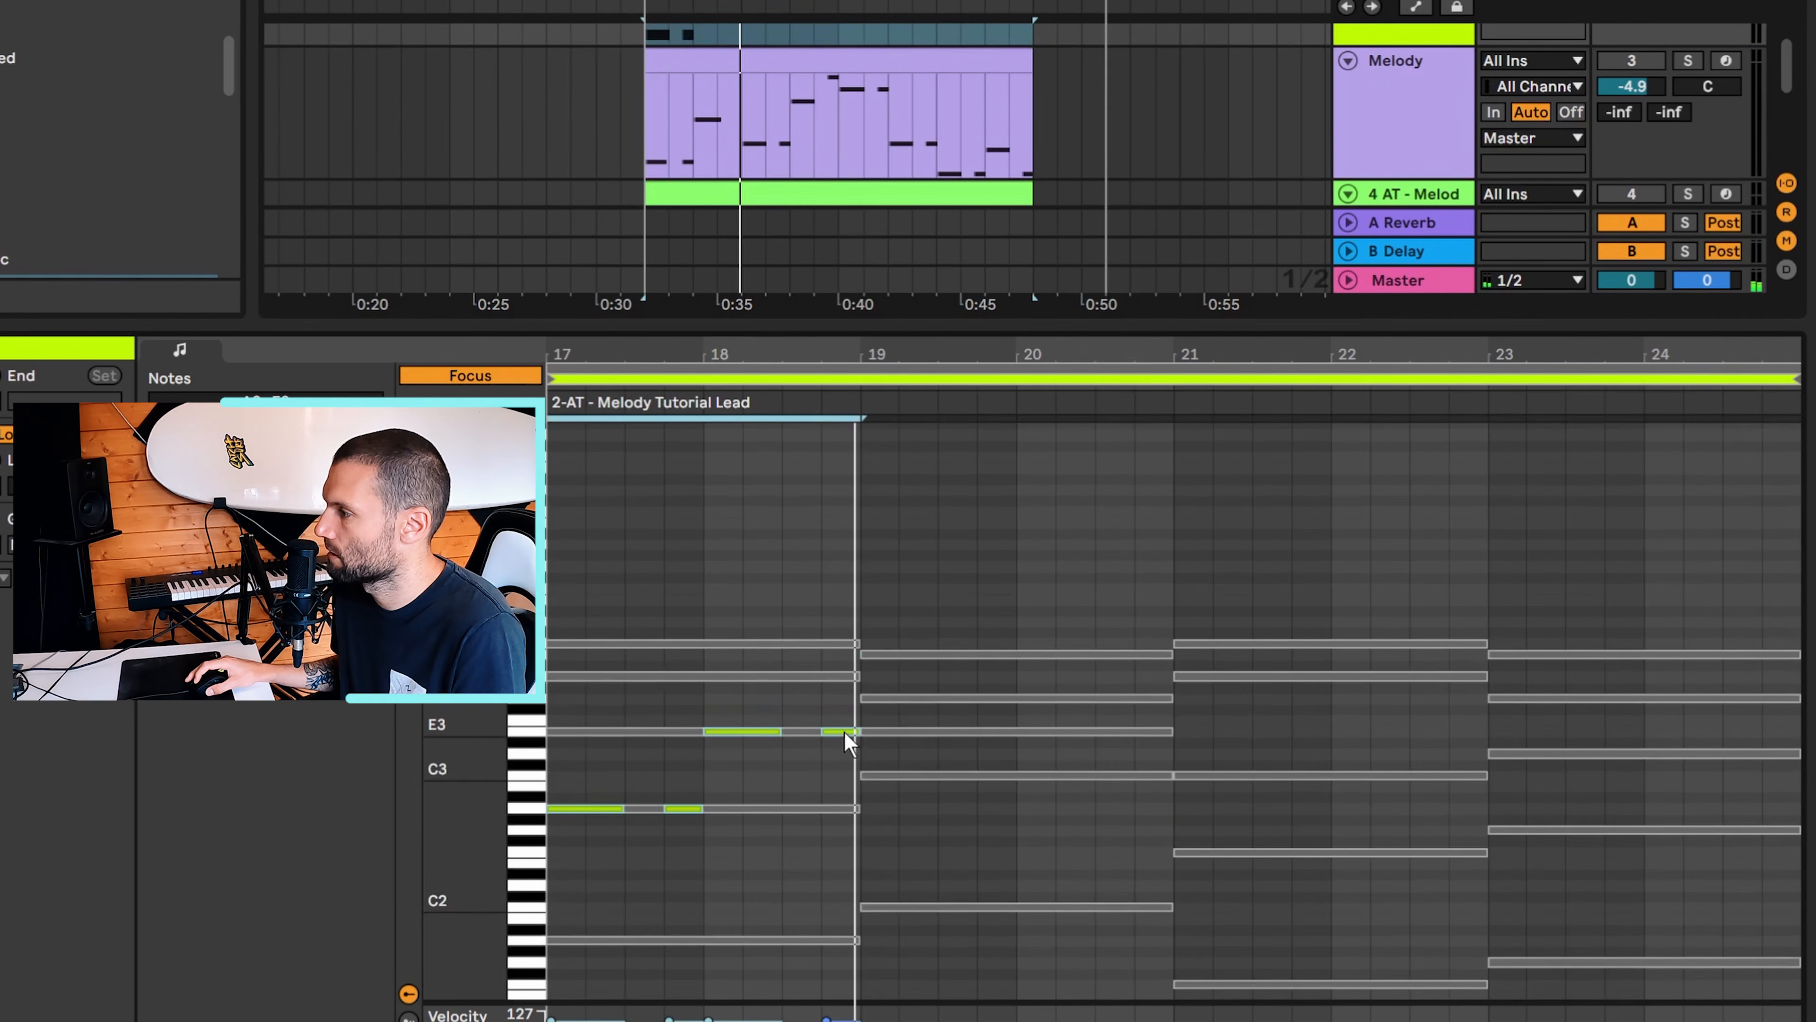
{"action": "double_click", "coordinate": [845, 730]}
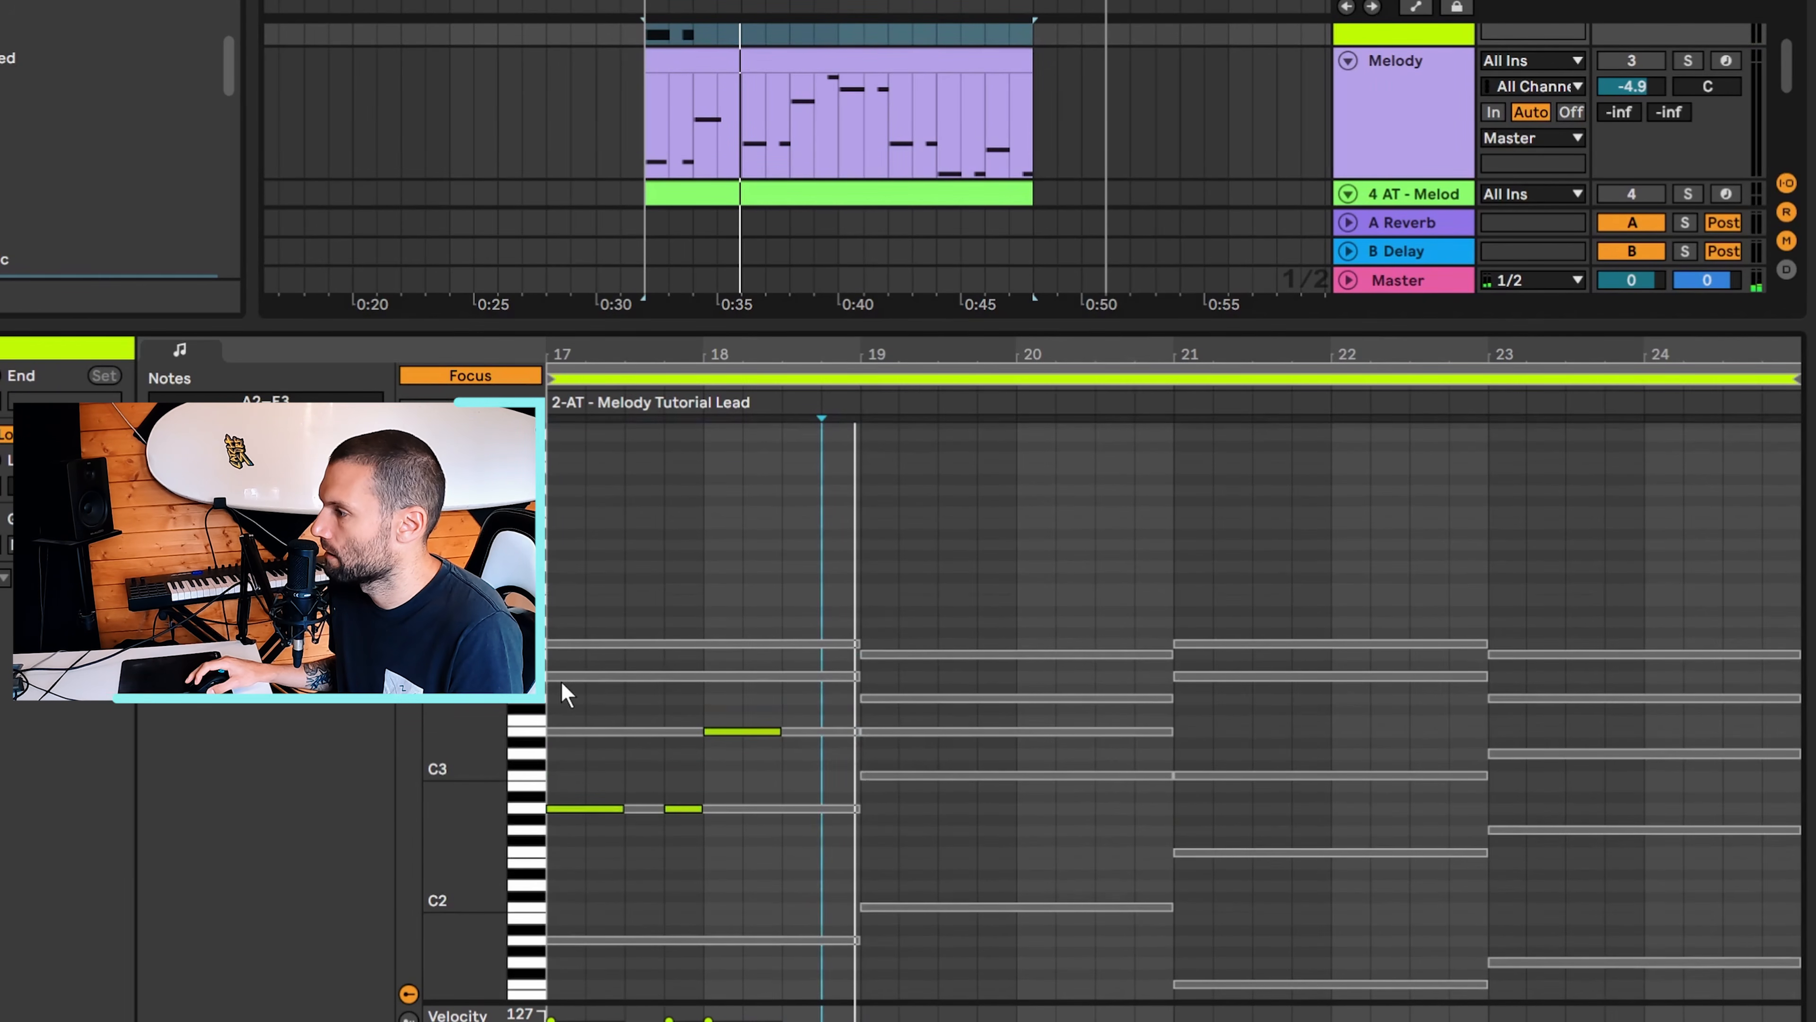
{"action": "mouse_move", "coordinate": [562, 699]}
{"action": "left_mouse_down"}
{"action": "mouse_move", "coordinate": [783, 813]}
{"action": "mouse_move", "coordinate": [856, 895]}
{"action": "left_mouse_up"}
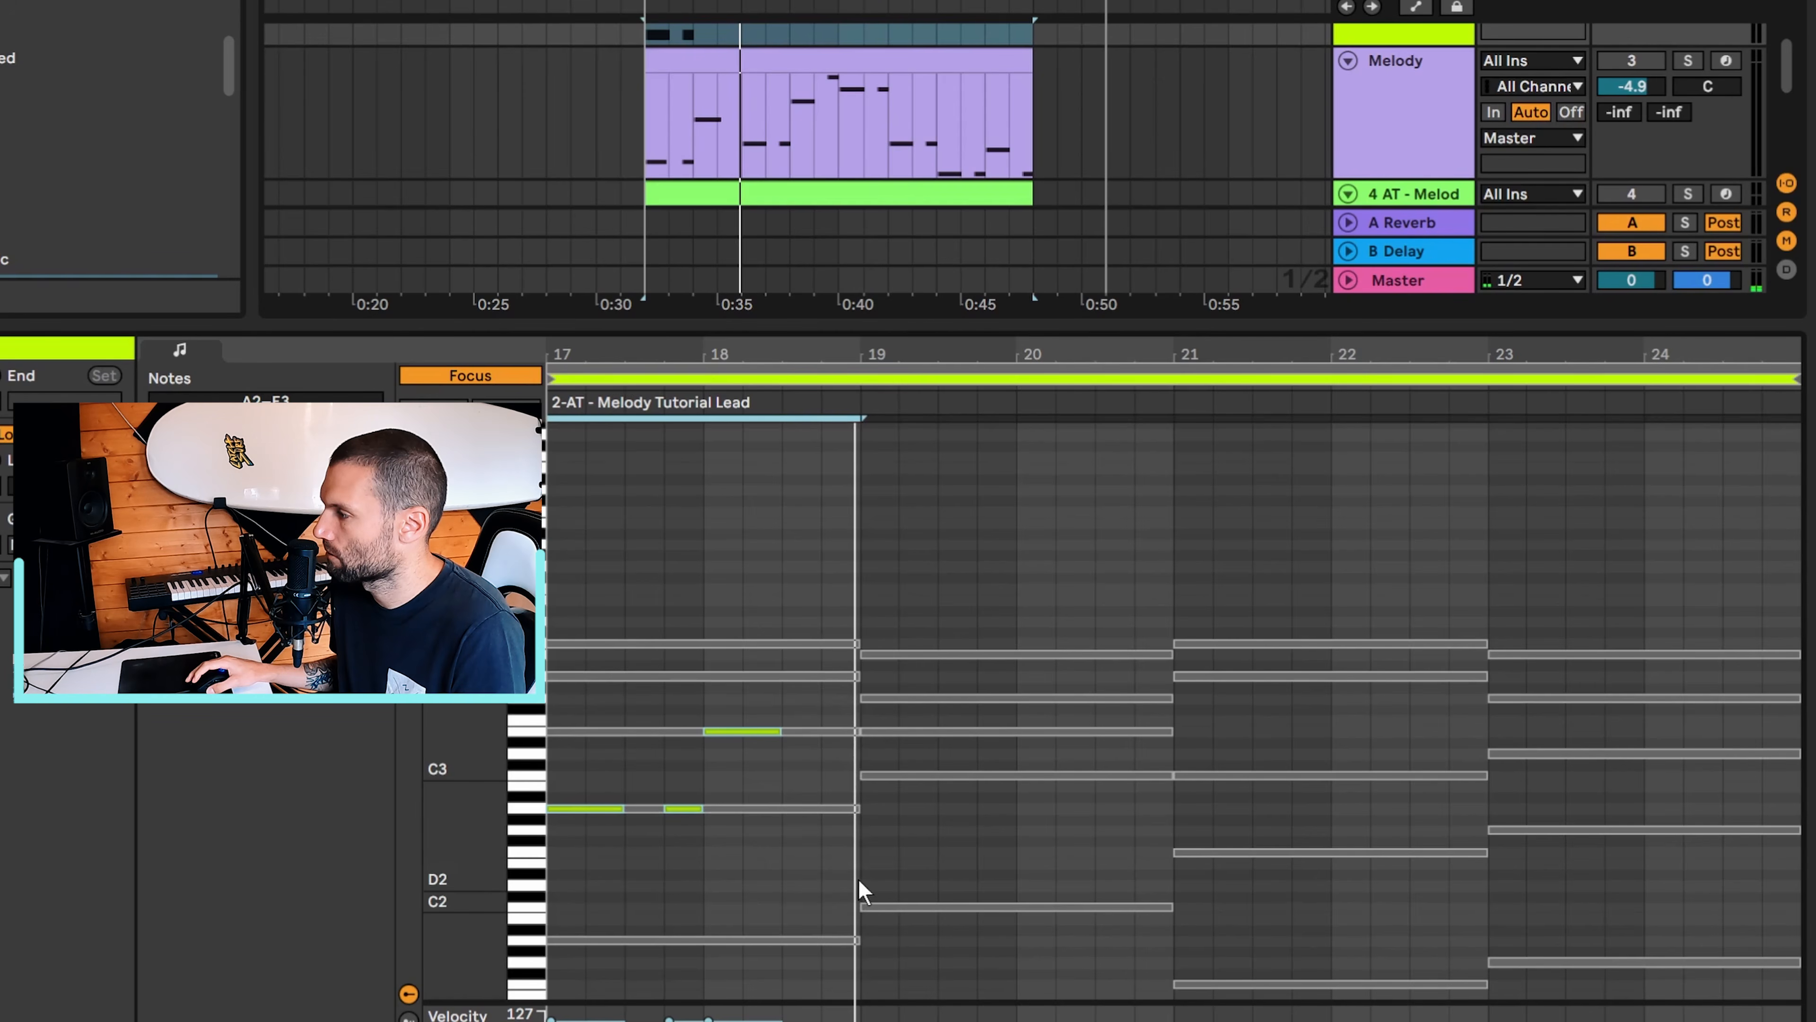
{"action": "key", "text": "ctrl+d"}
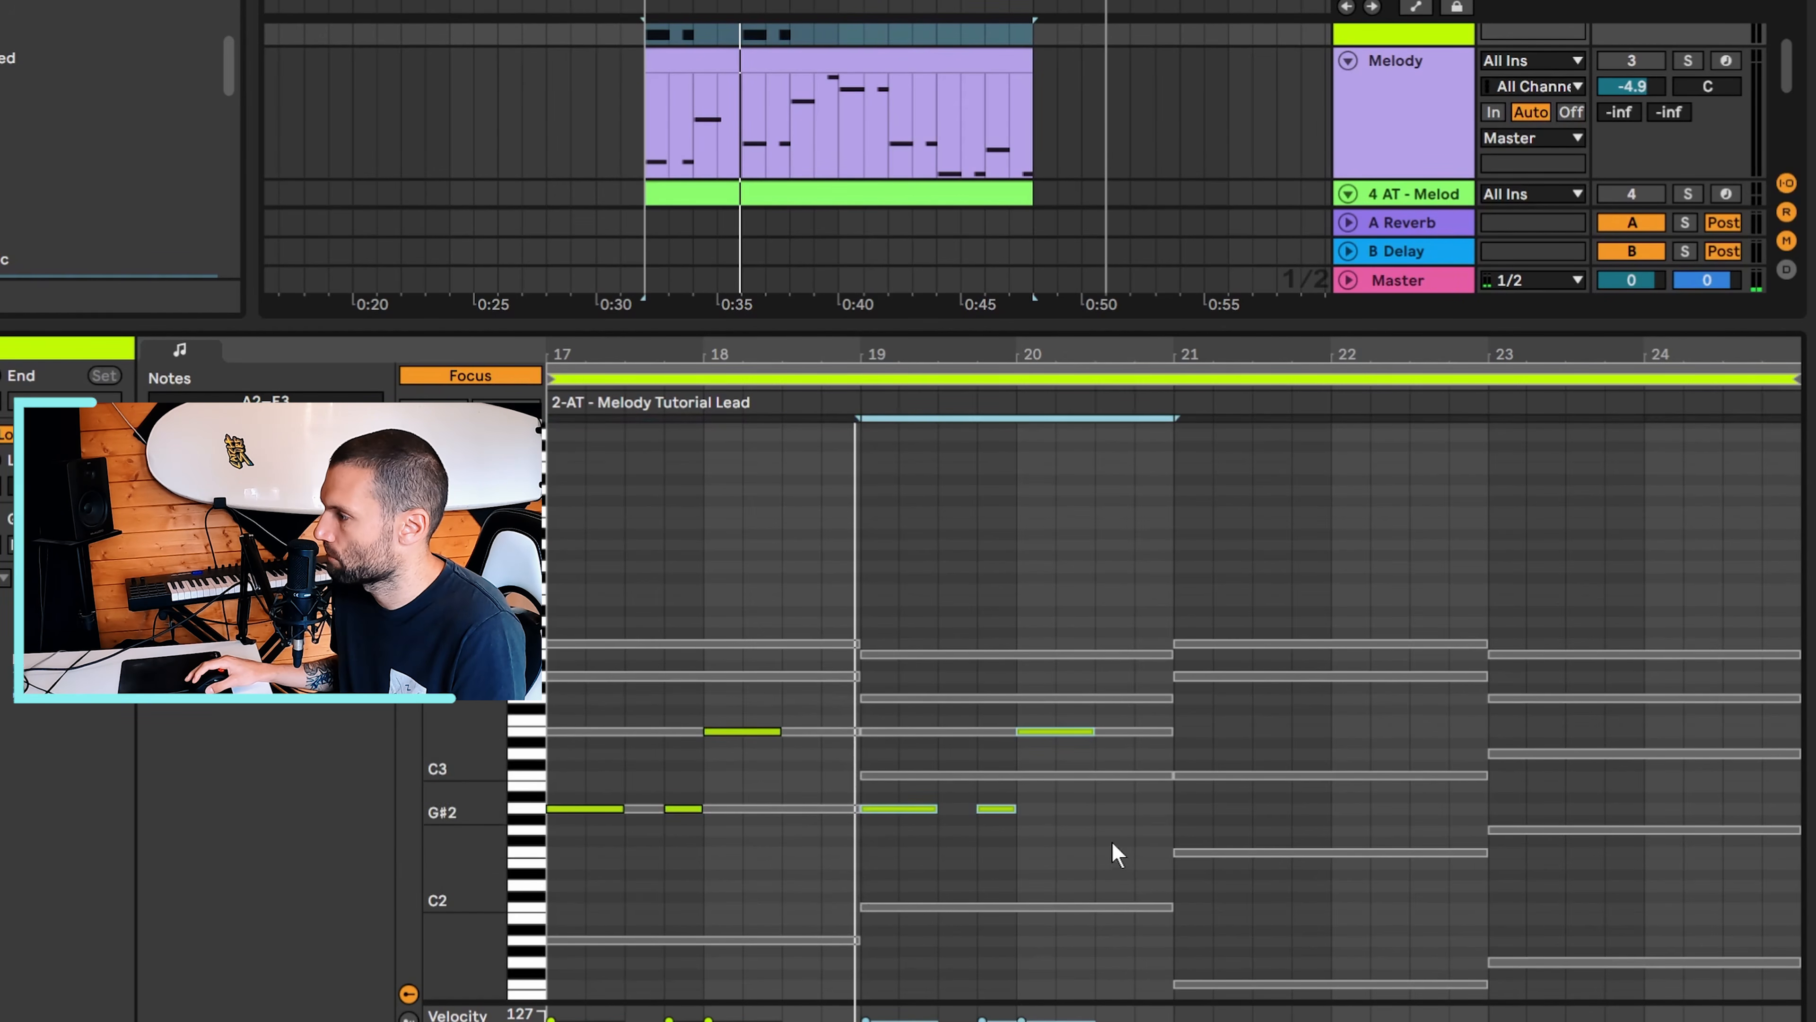
Raise the two bar 19 notes to C3 and the bar 20 note to G3, and play the result
{"action": "left_click_drag", "start_coordinate": [887, 832], "coordinate": [1009, 797]}
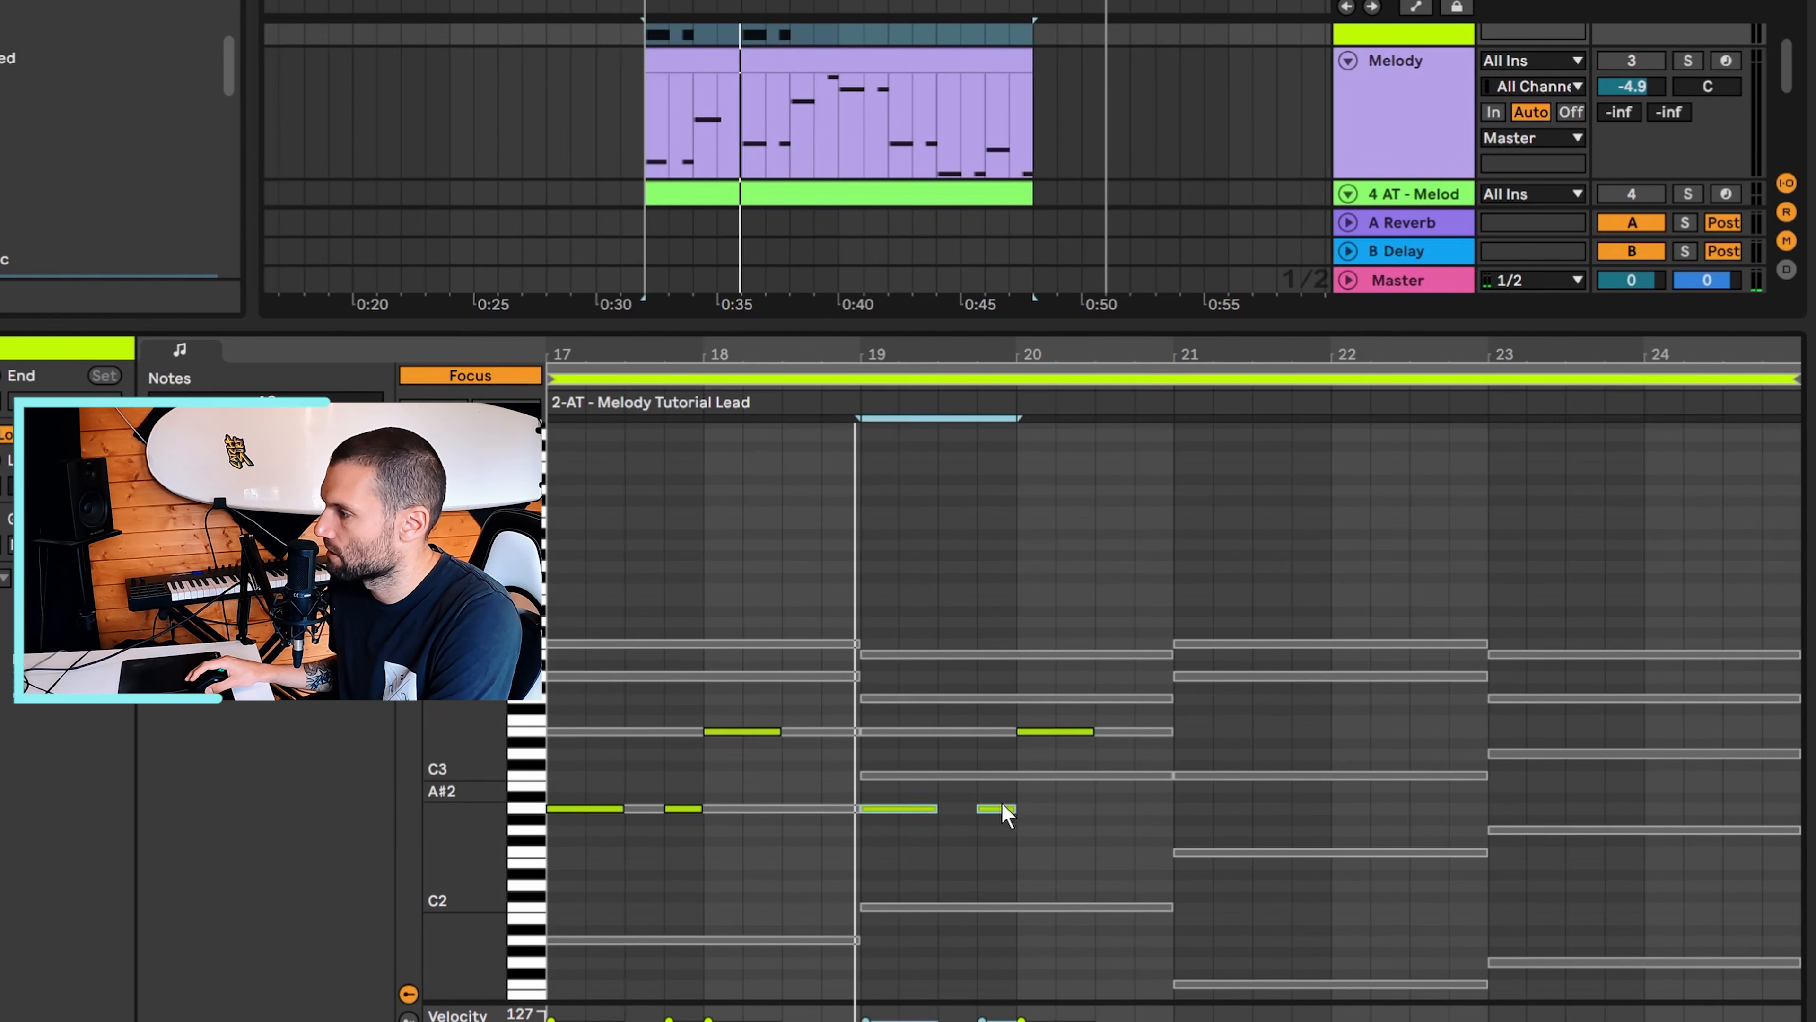
{"action": "key", "text": "Up"}
{"action": "key", "text": "Up"}
{"action": "key", "text": "Up"}
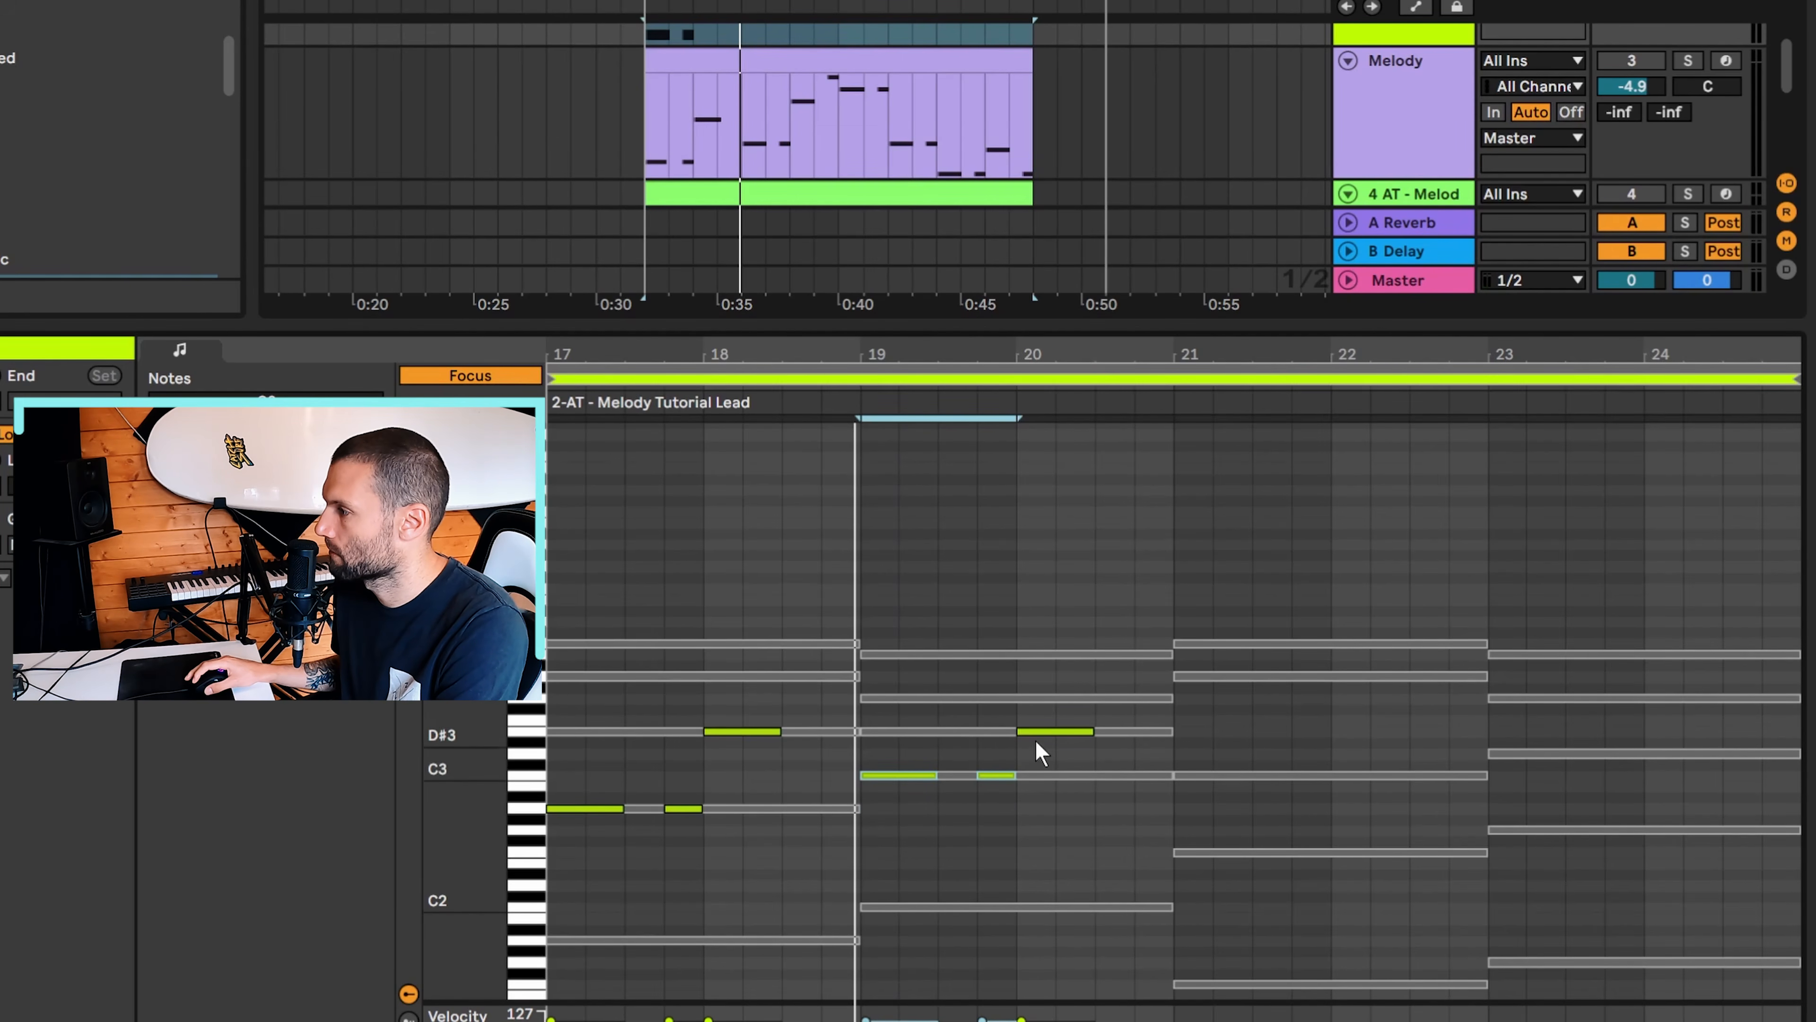
{"action": "left_click", "coordinate": [1051, 737]}
{"action": "key", "text": "Up"}
{"action": "key", "text": "Up"}
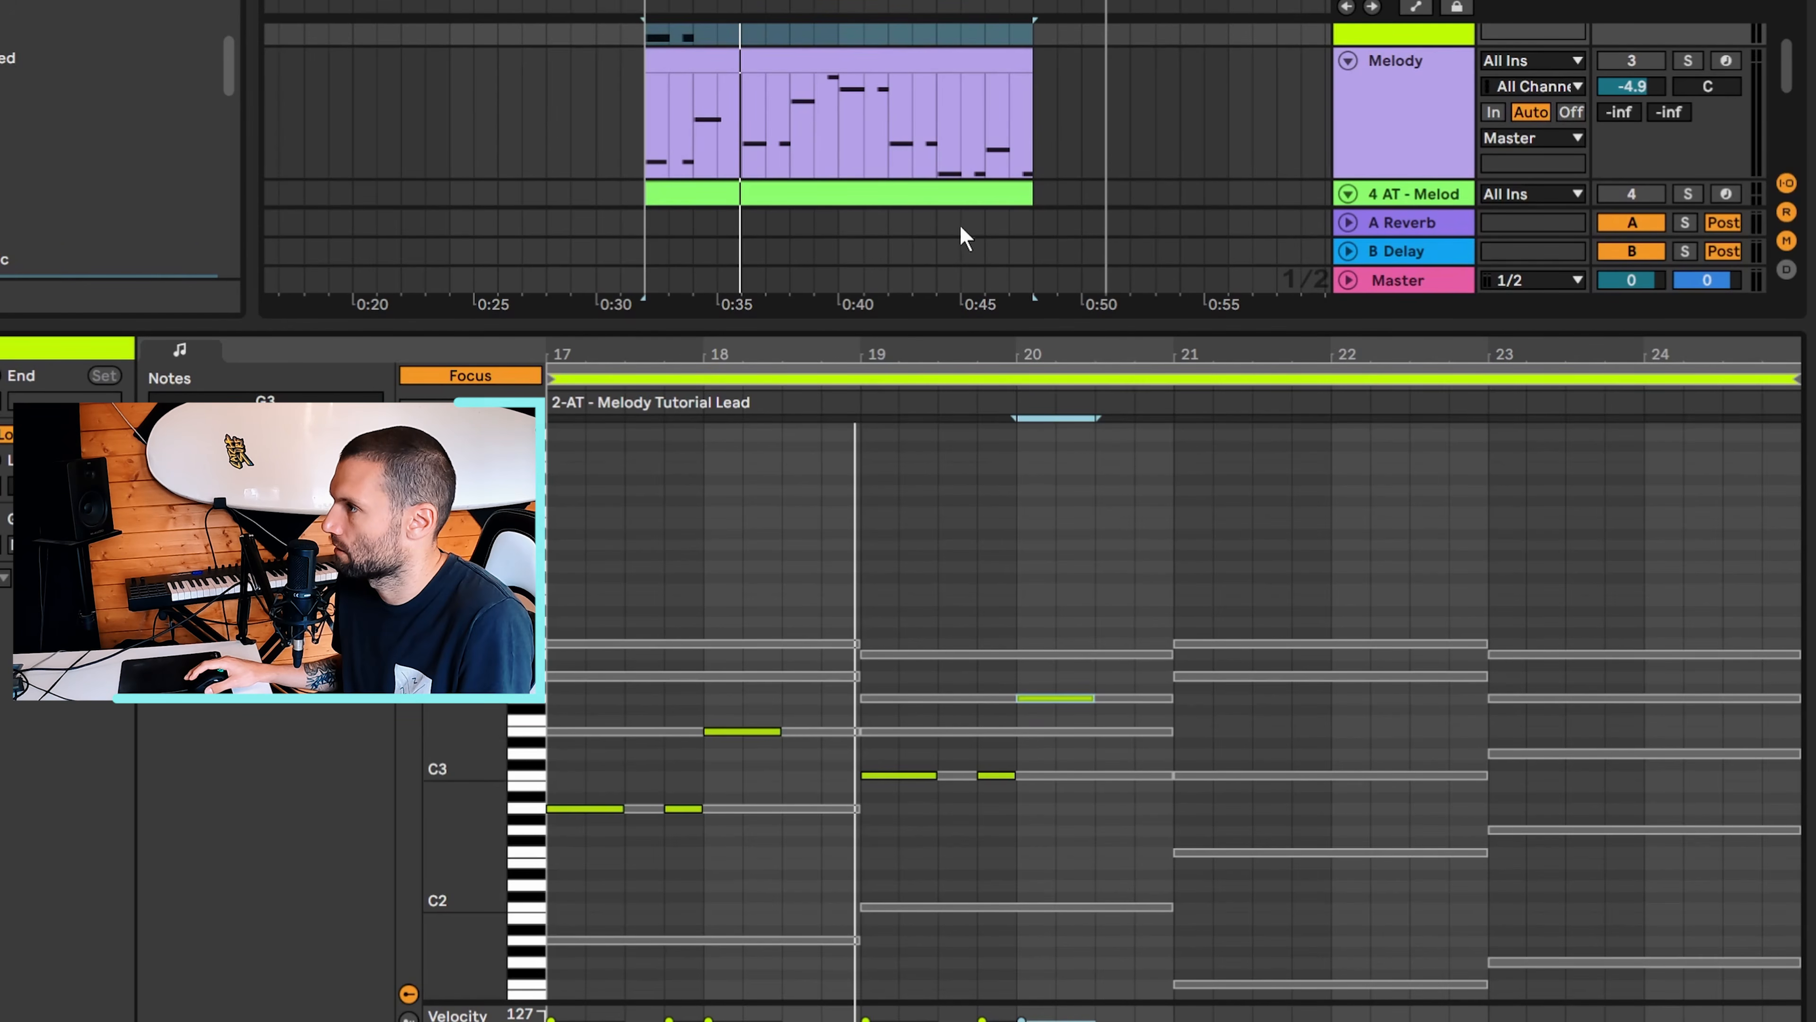
{"action": "scroll", "coordinate": [979, 193], "scroll_direction": "up", "scroll_amount": 2}
{"action": "scroll", "coordinate": [979, 161], "scroll_direction": "up", "scroll_amount": 3}
{"action": "key", "text": "space"}
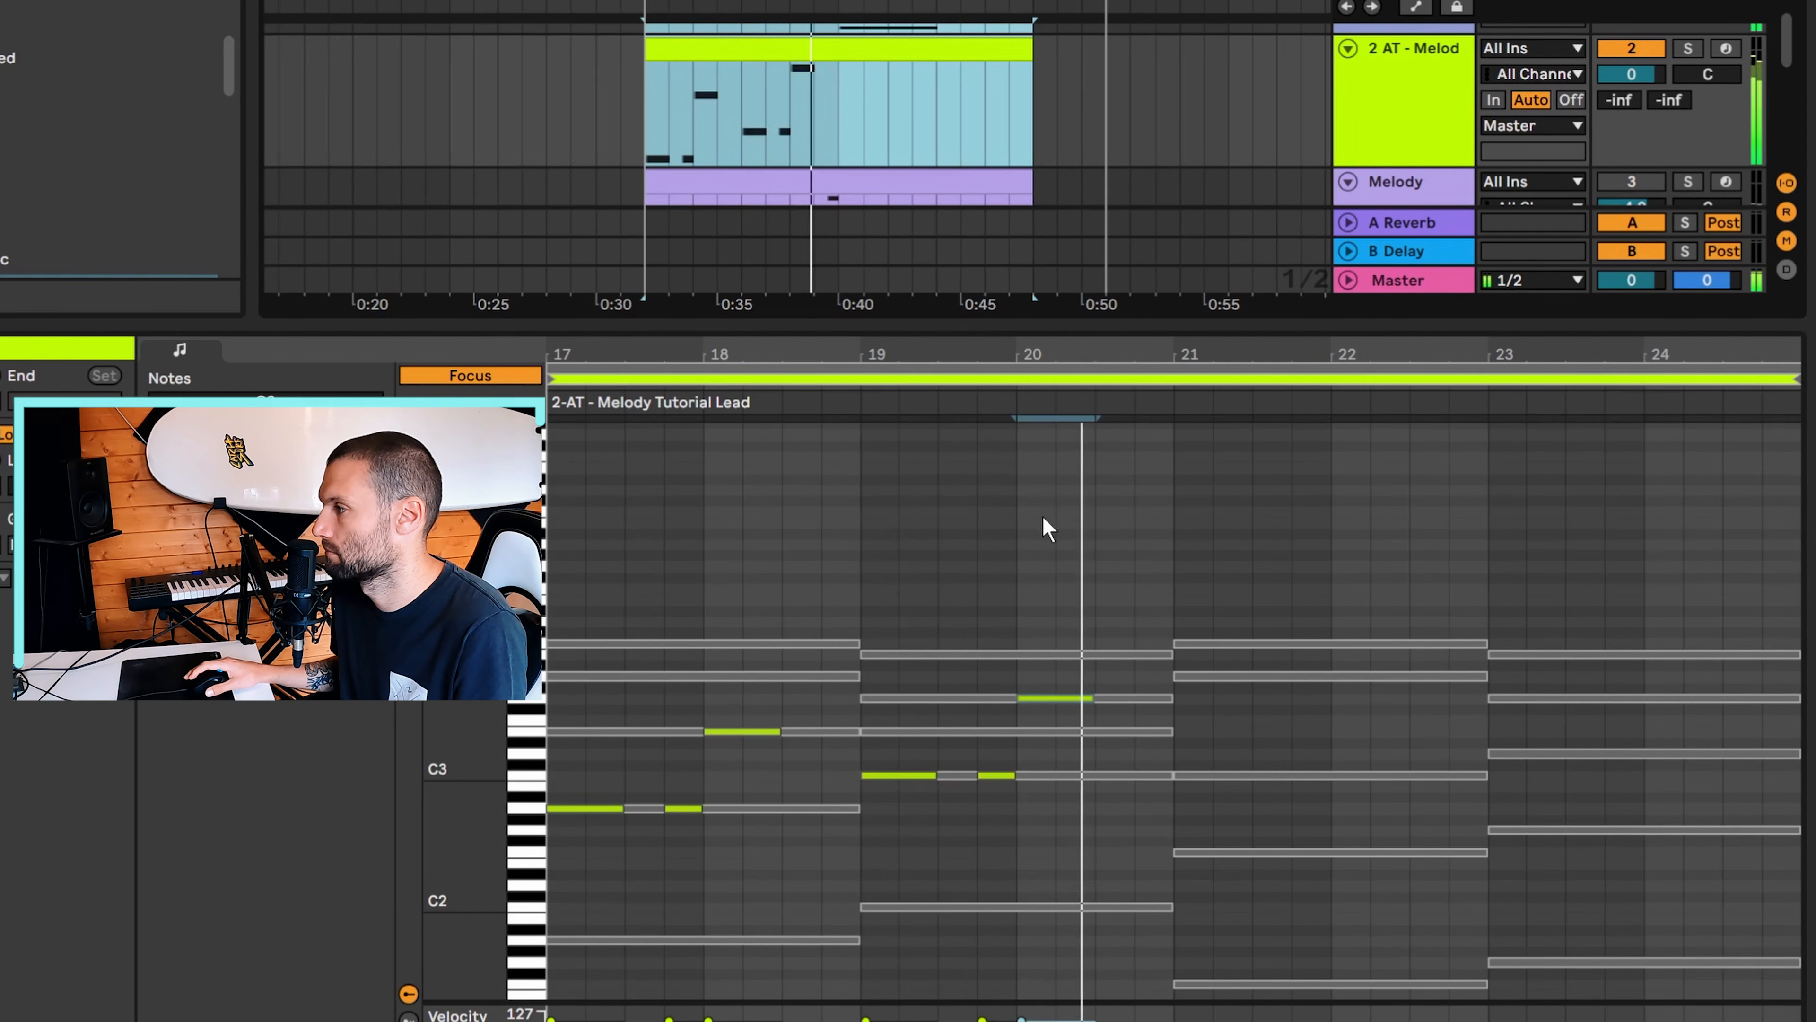
Add a one-beat B3 note at the end of bar 20 and a half-bar A3 note at the start of bar 21, and audition them
{"action": "scroll", "coordinate": [888, 90], "scroll_direction": "up", "scroll_amount": 3}
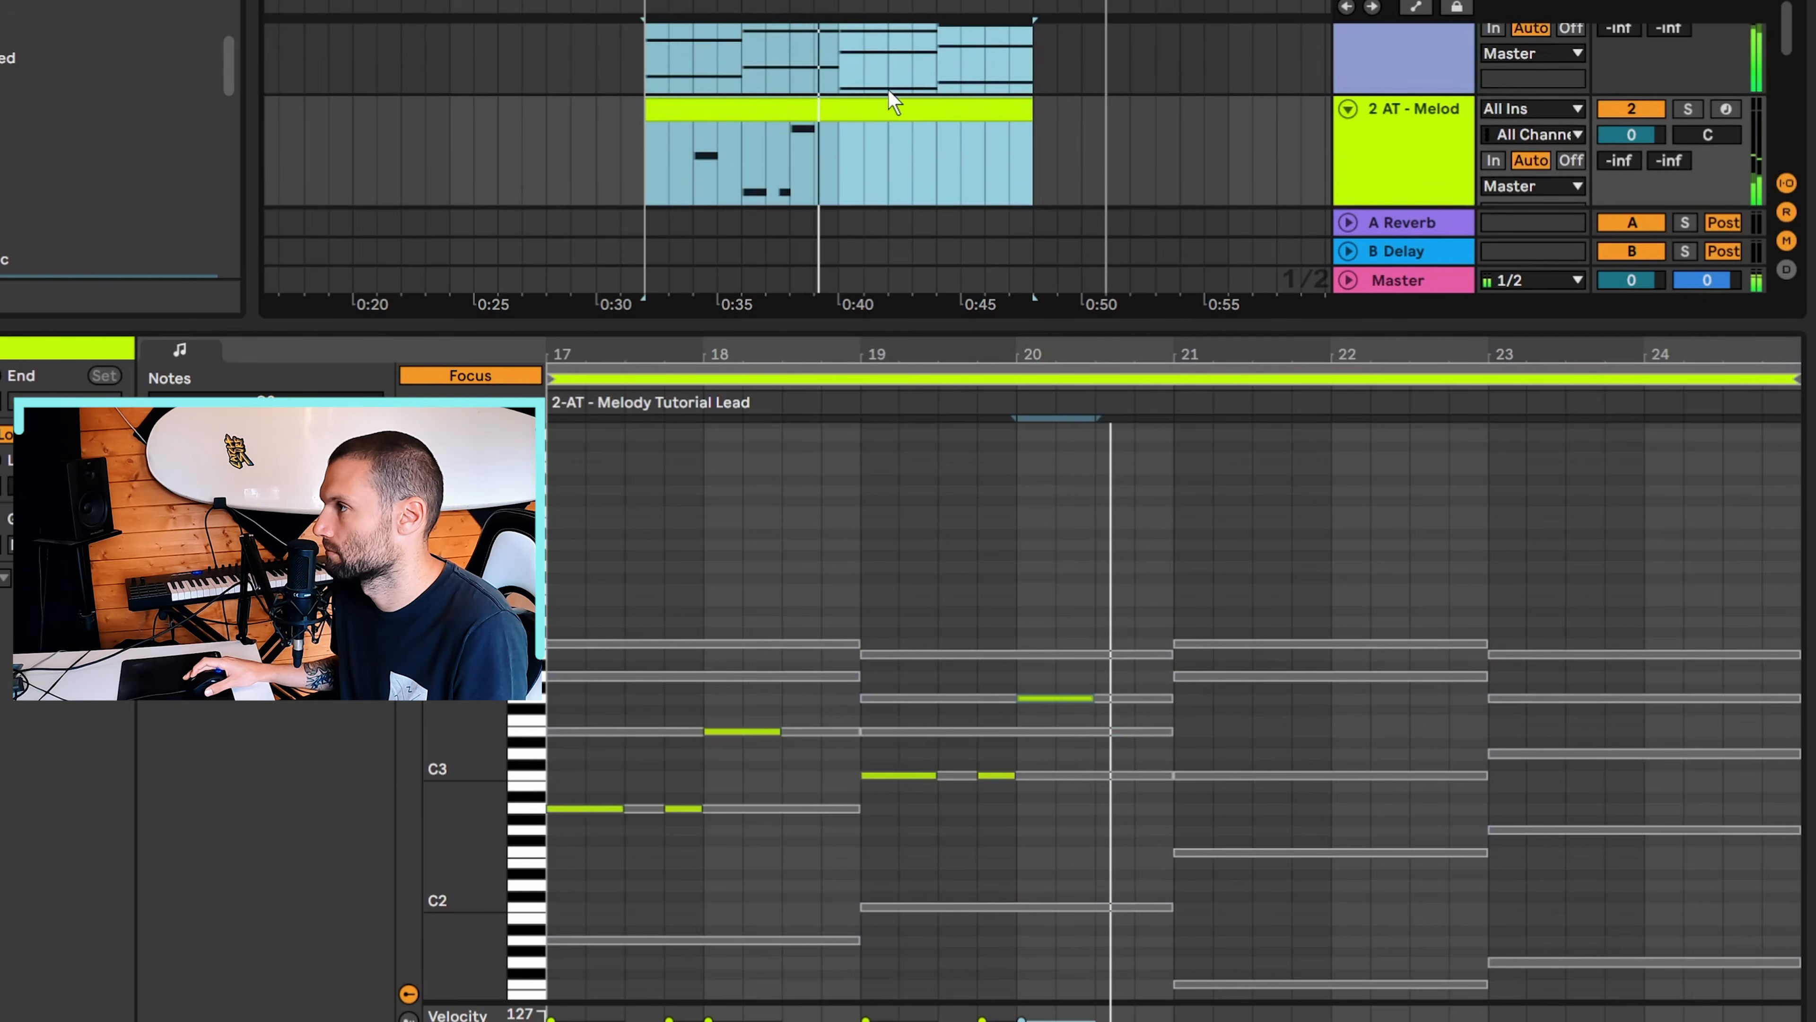
{"action": "scroll", "coordinate": [903, 106], "scroll_direction": "down", "scroll_amount": 4}
{"action": "scroll", "coordinate": [905, 106], "scroll_direction": "up", "scroll_amount": 1}
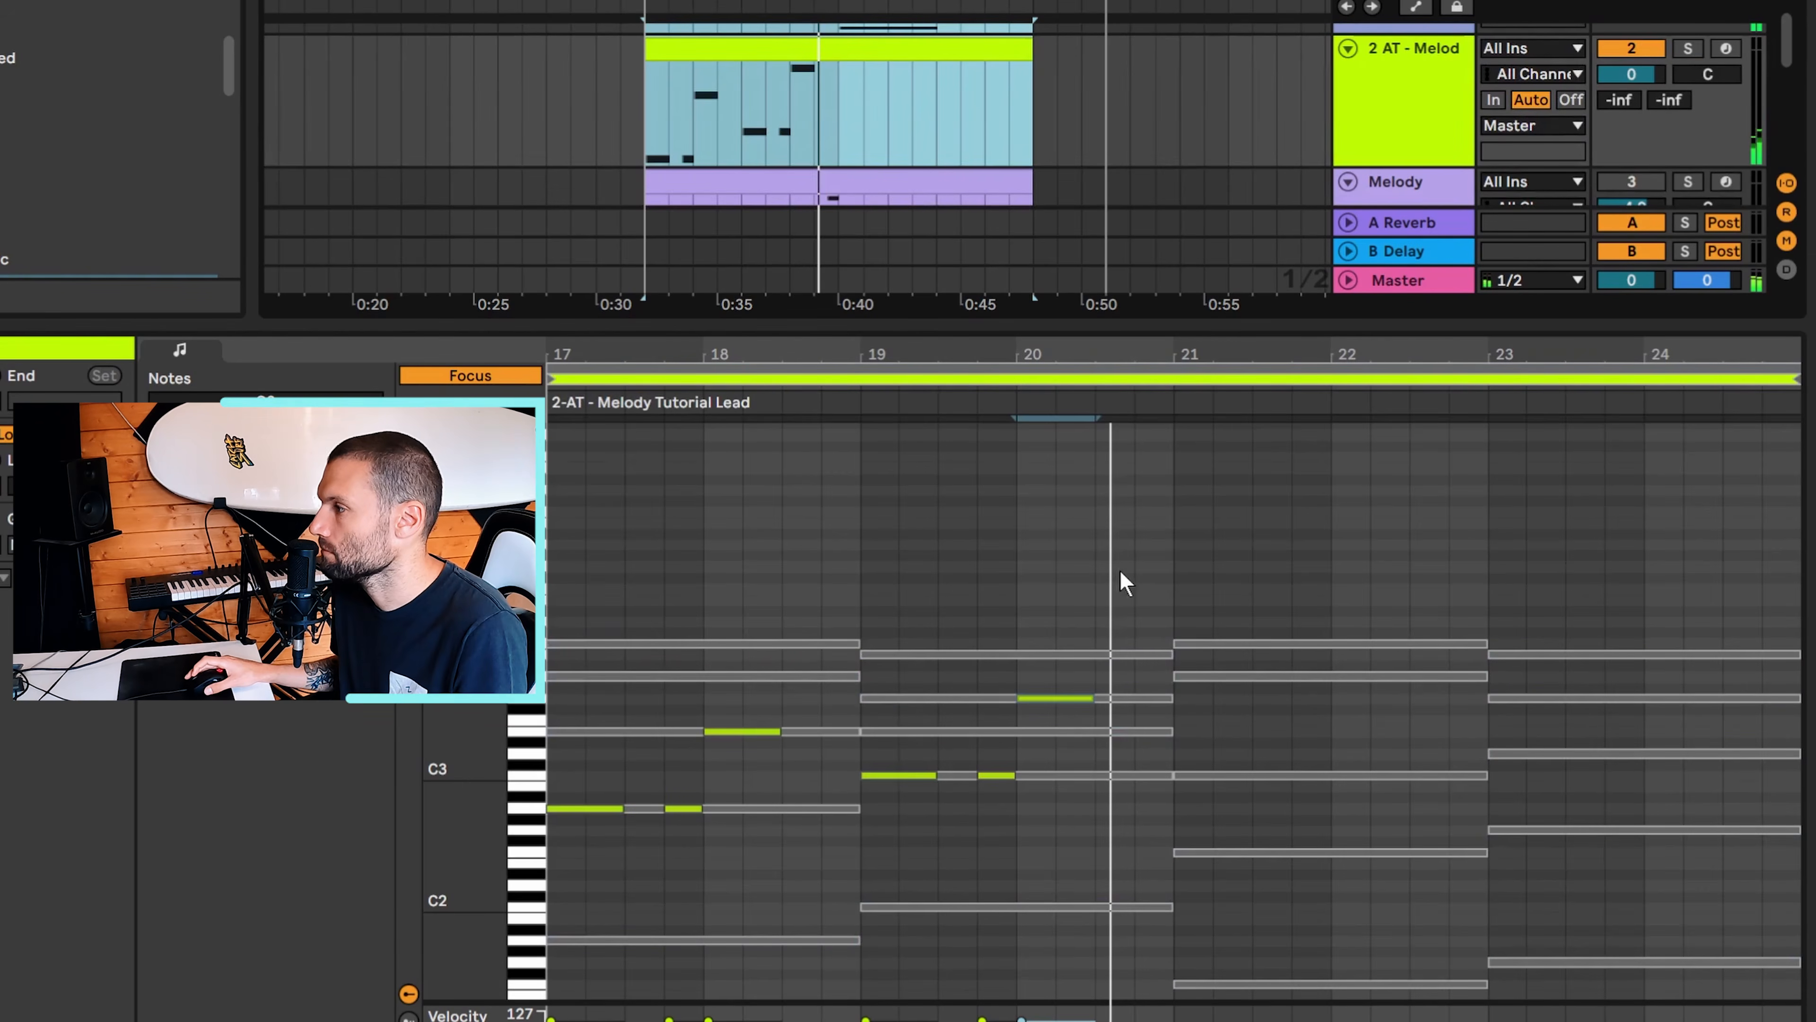
{"action": "double_click", "coordinate": [1145, 656]}
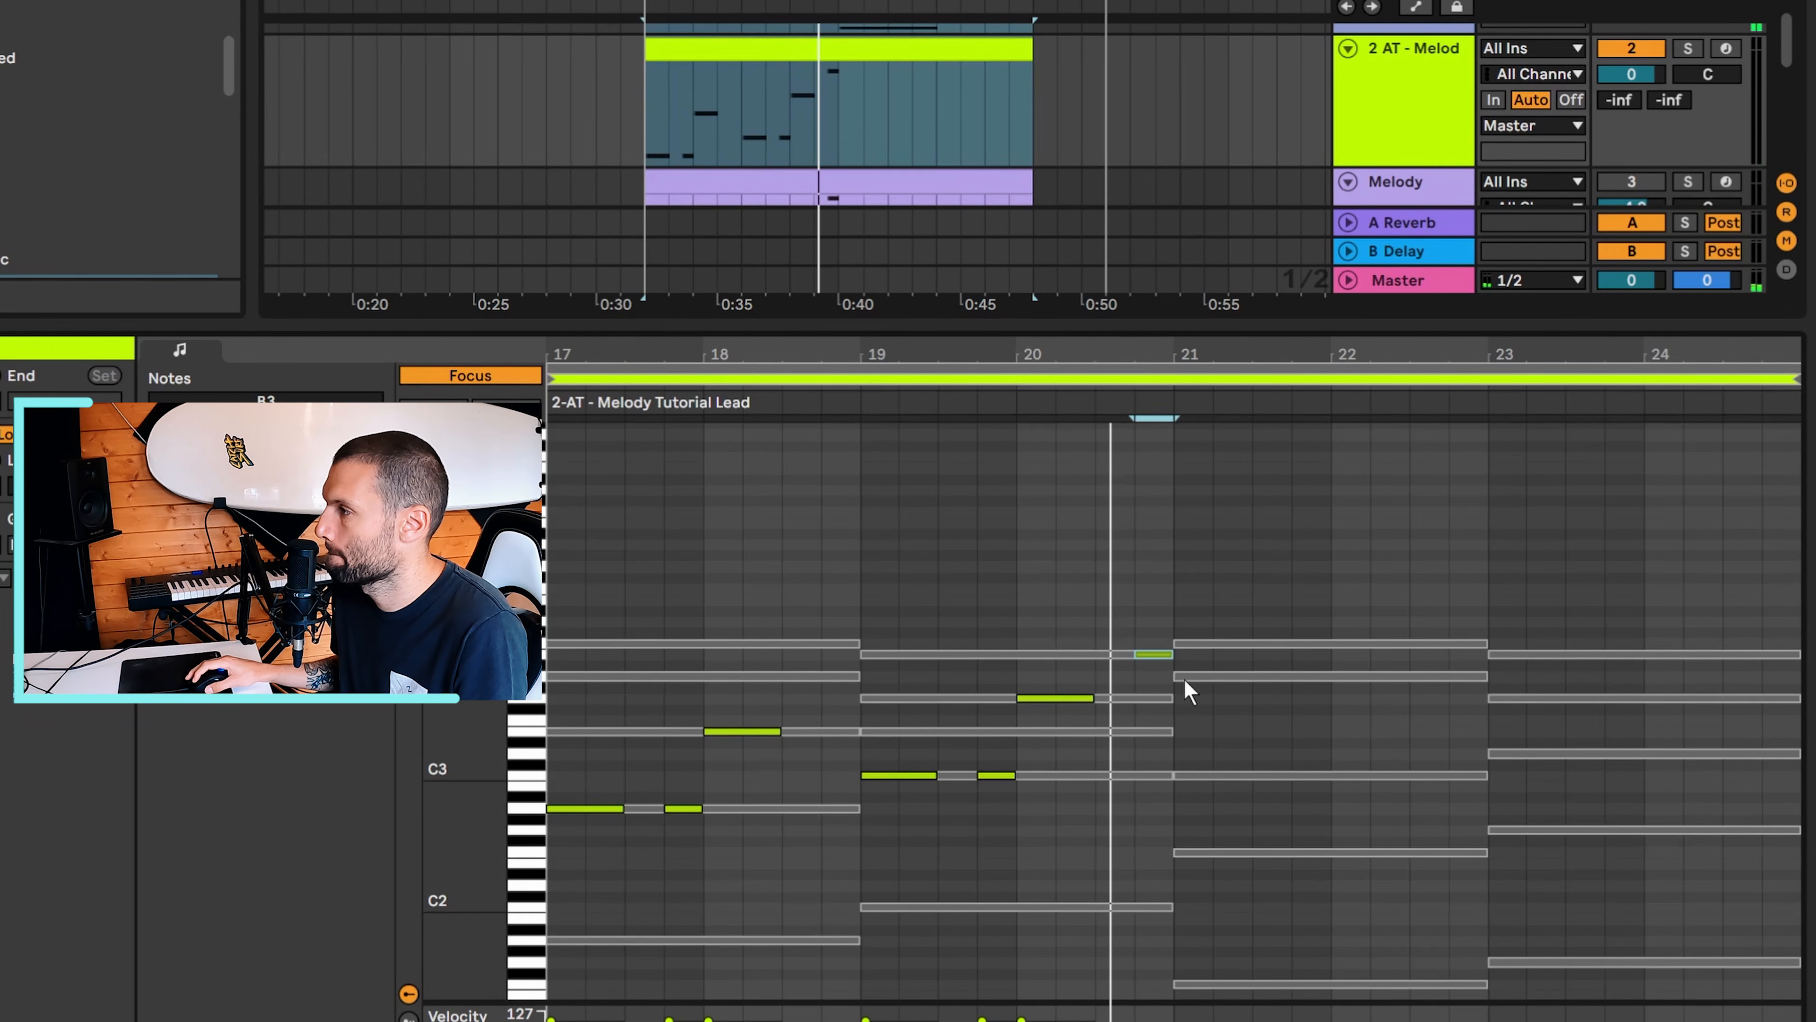
{"action": "scroll", "coordinate": [898, 147], "scroll_direction": "down", "scroll_amount": 2}
{"action": "scroll", "coordinate": [936, 162], "scroll_direction": "up", "scroll_amount": 3}
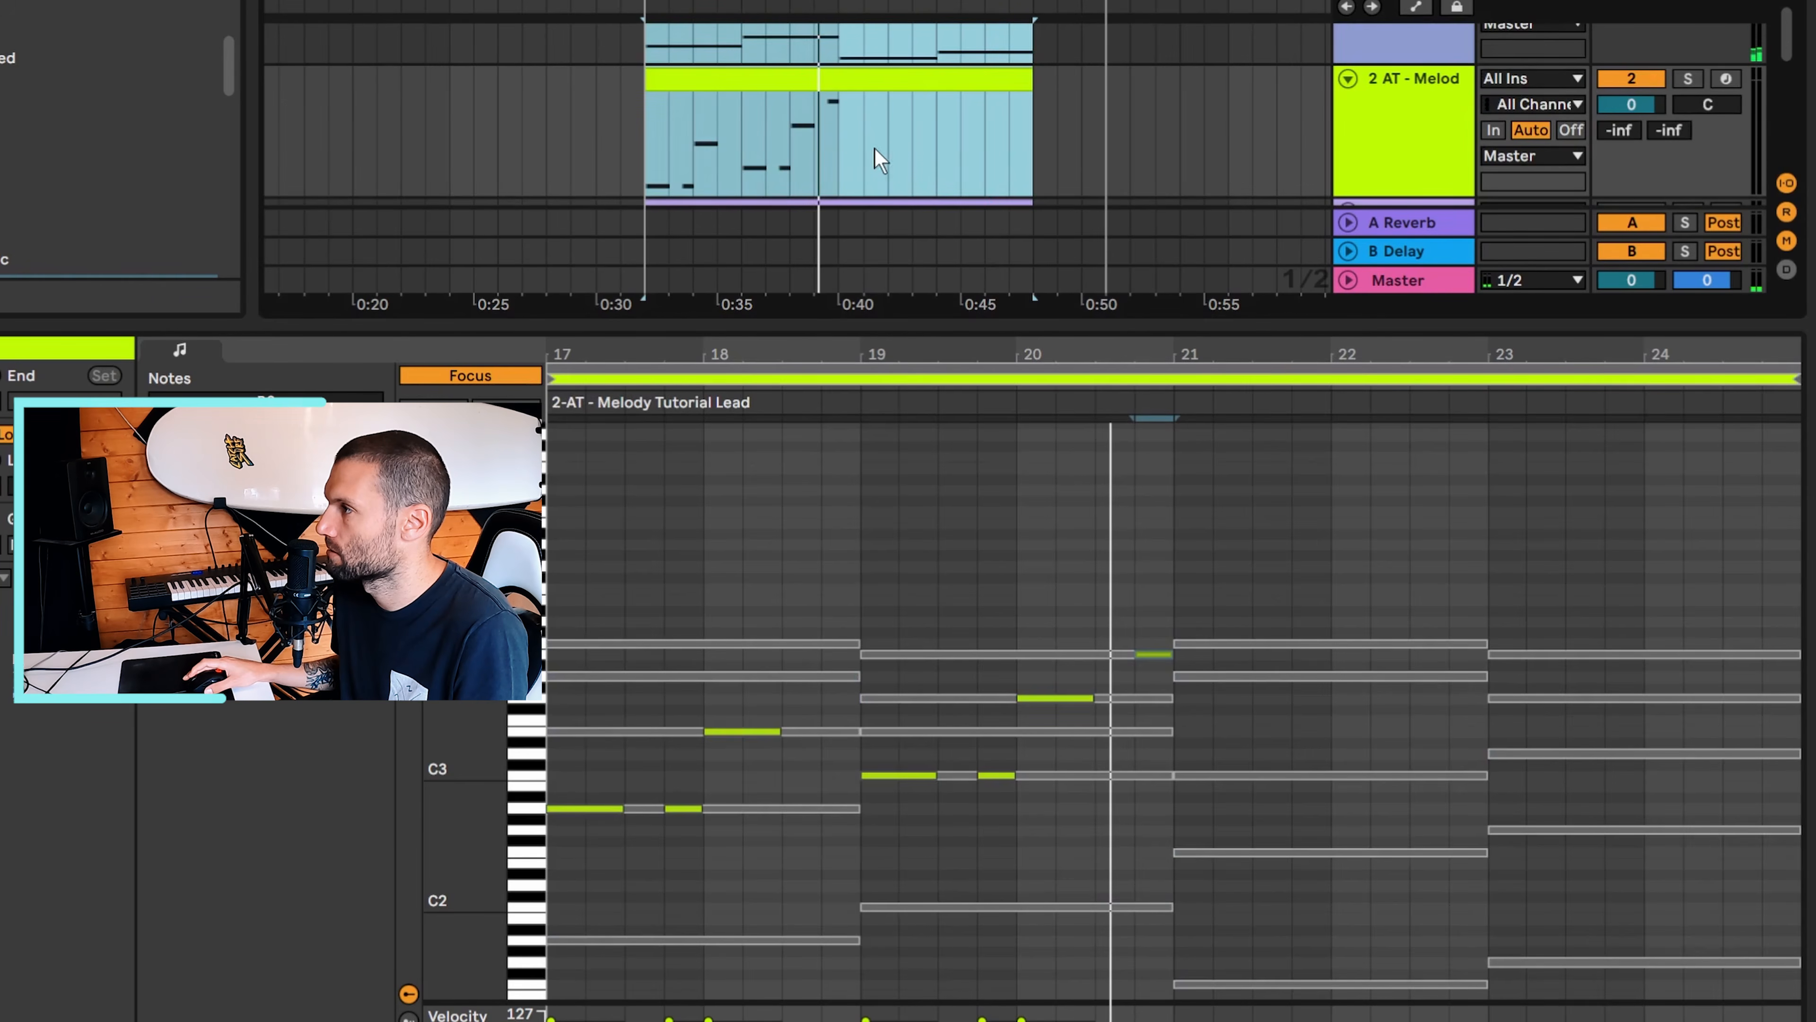
{"action": "double_click", "coordinate": [1183, 676]}
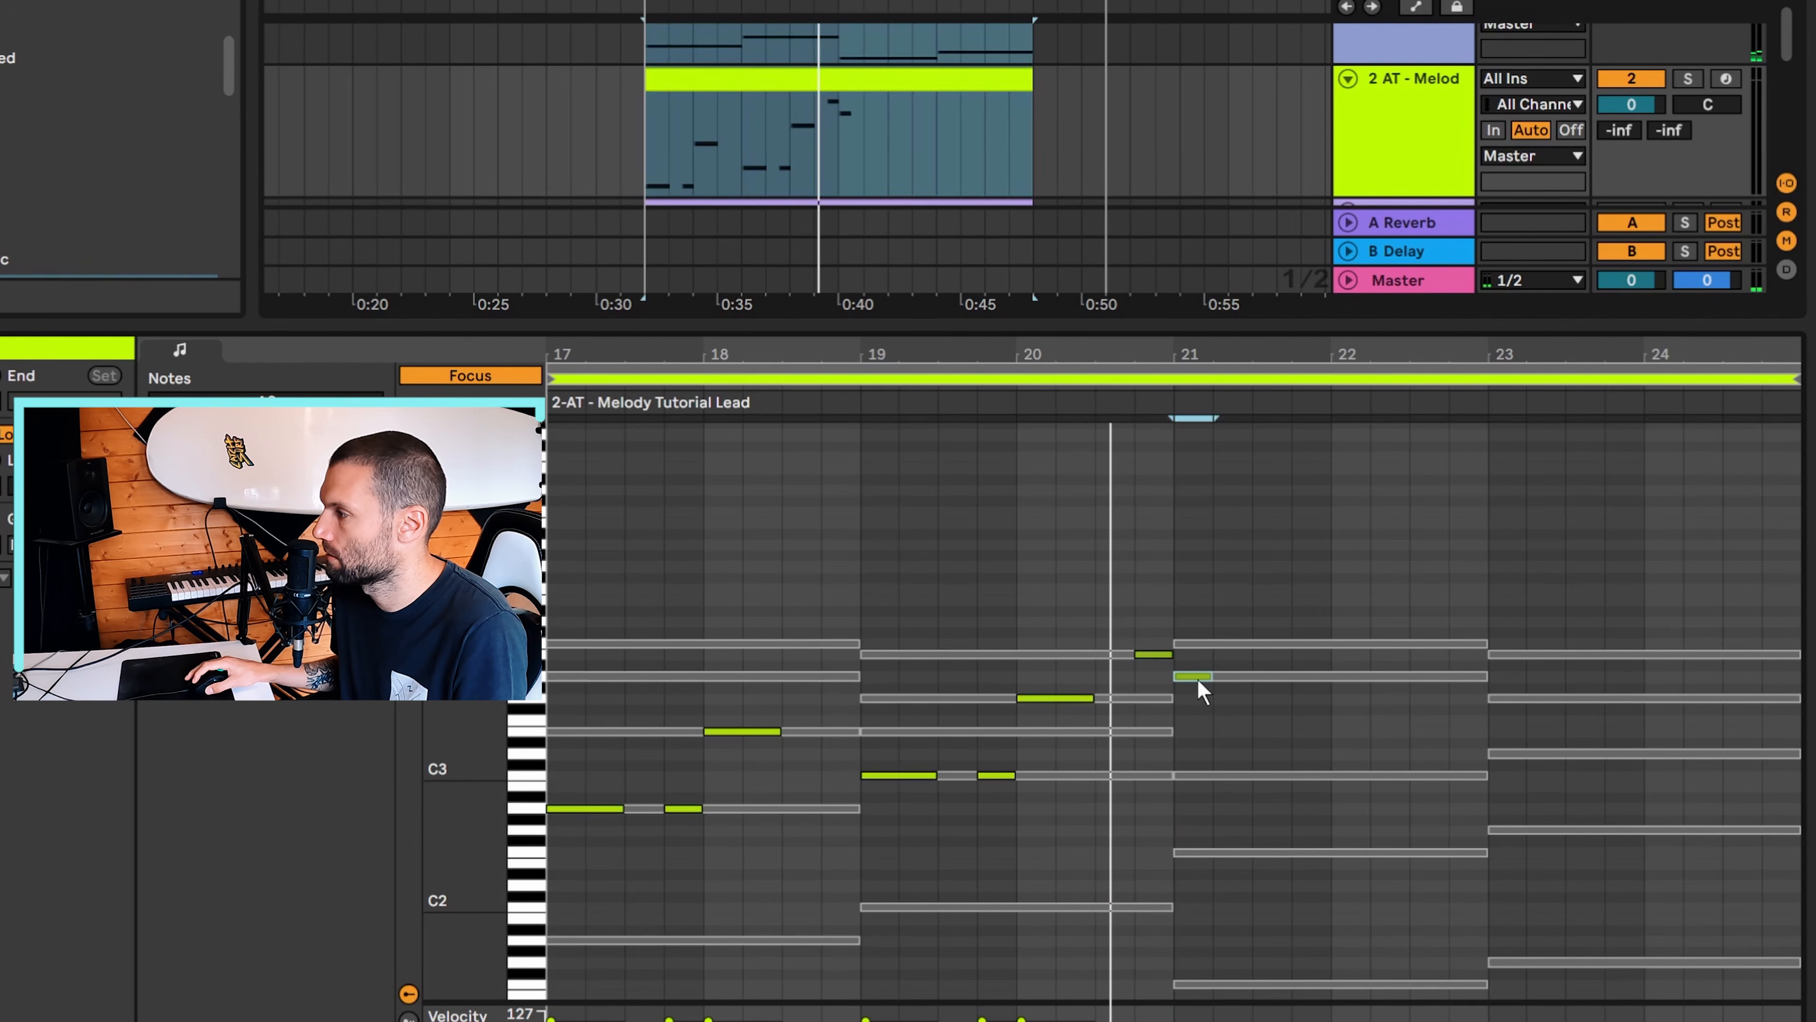
{"action": "left_click_drag", "start_coordinate": [1215, 675], "coordinate": [1252, 676]}
{"action": "key", "text": "space"}
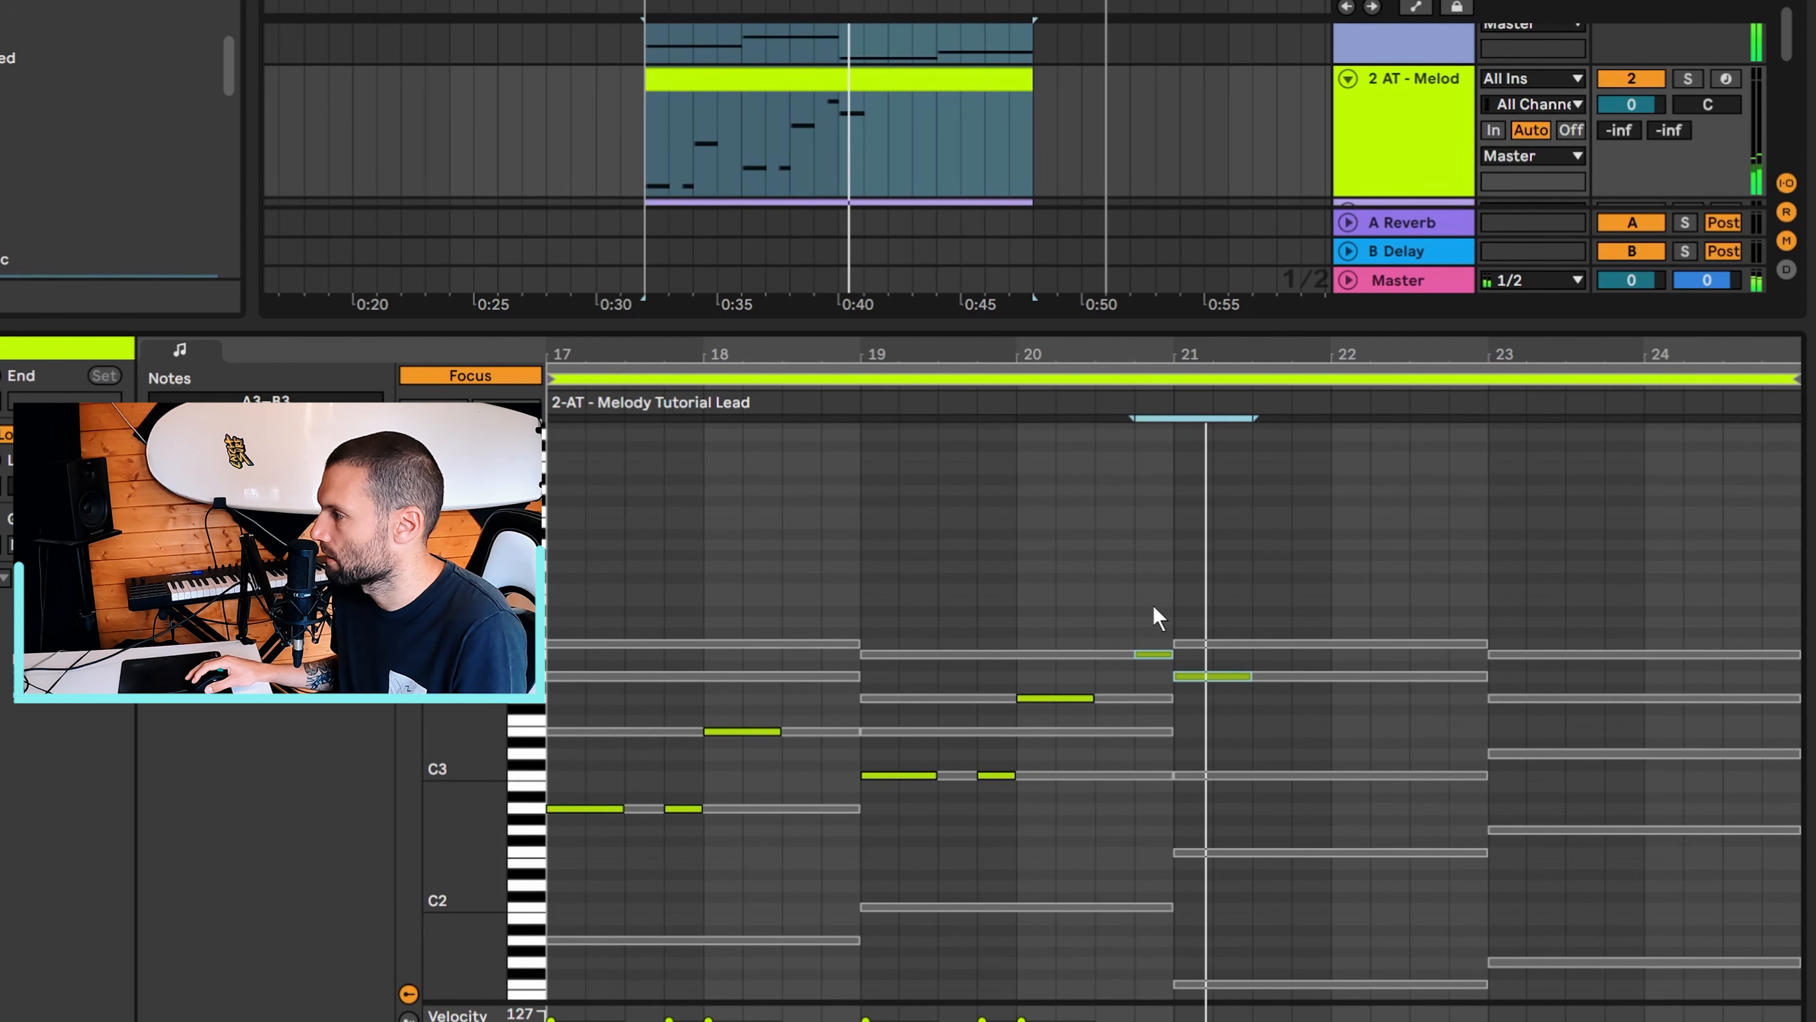
Raise the velocity of the B3 note ending bar 20 and the A3 note opening bar 21 to match the other lead notes
{"action": "left_click_drag", "start_coordinate": [1153, 606], "coordinate": [1221, 703]}
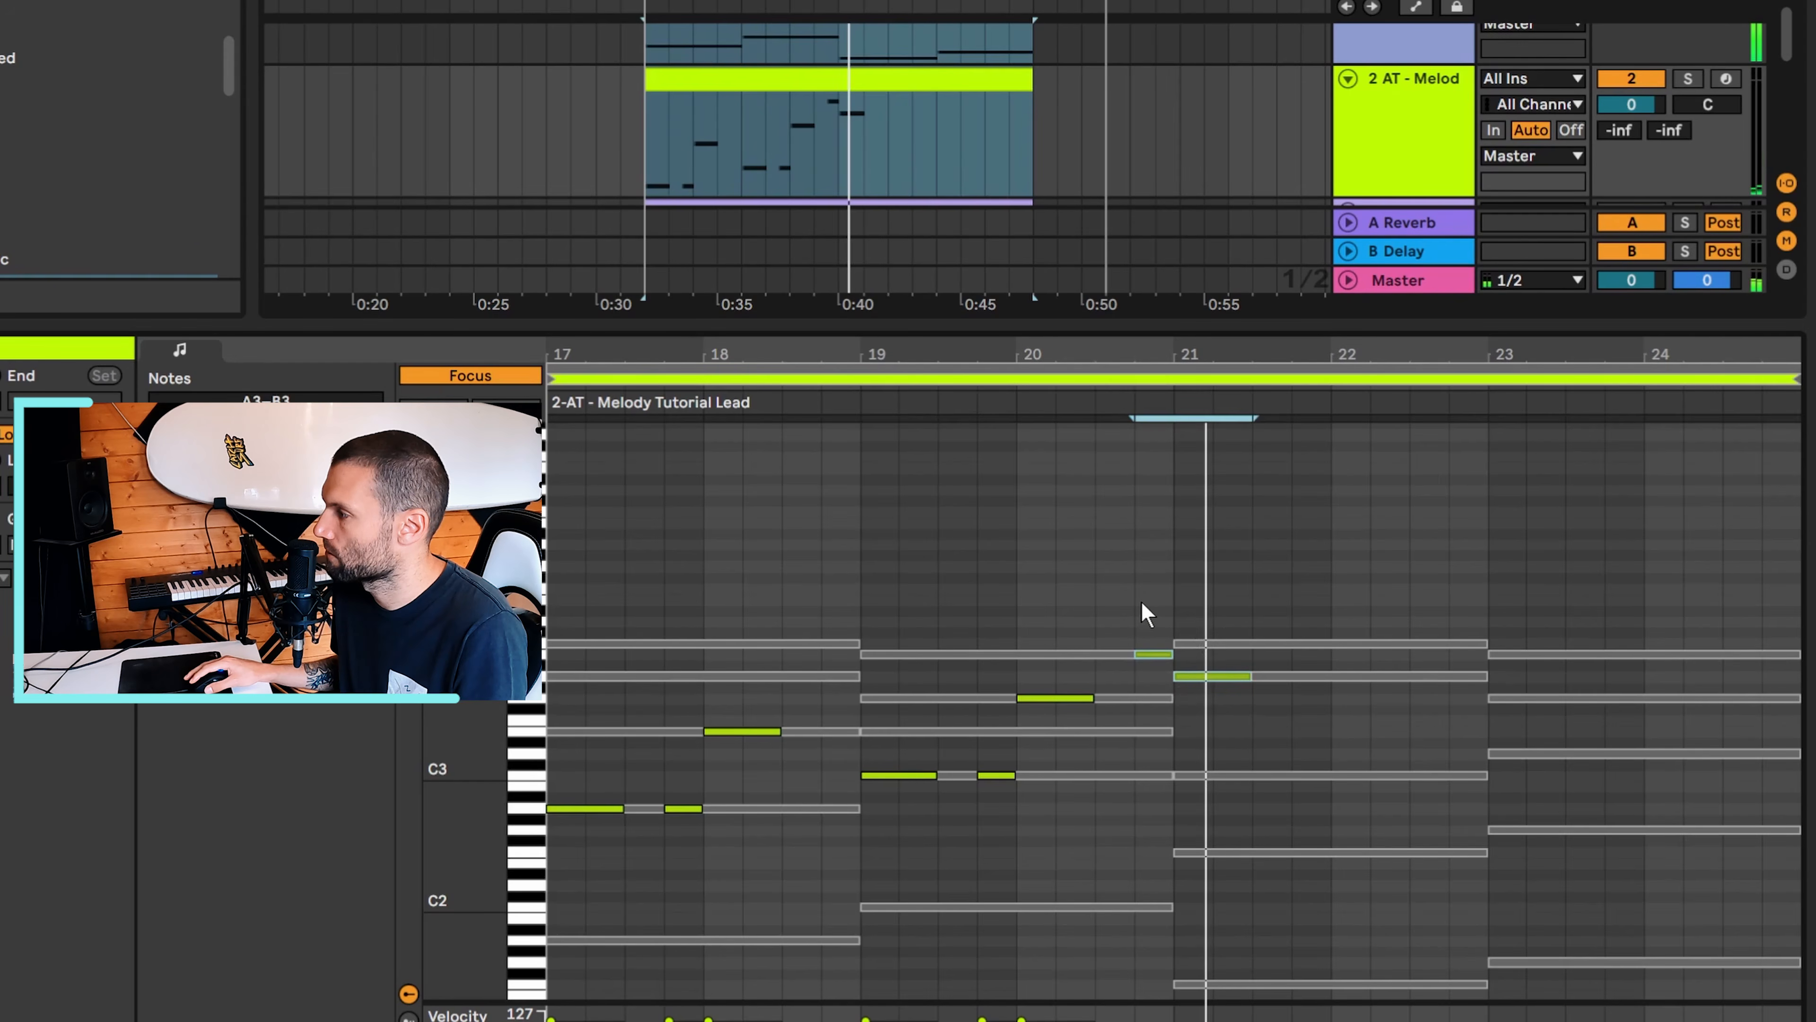
{"action": "left_click_drag", "start_coordinate": [1143, 599], "coordinate": [1203, 684]}
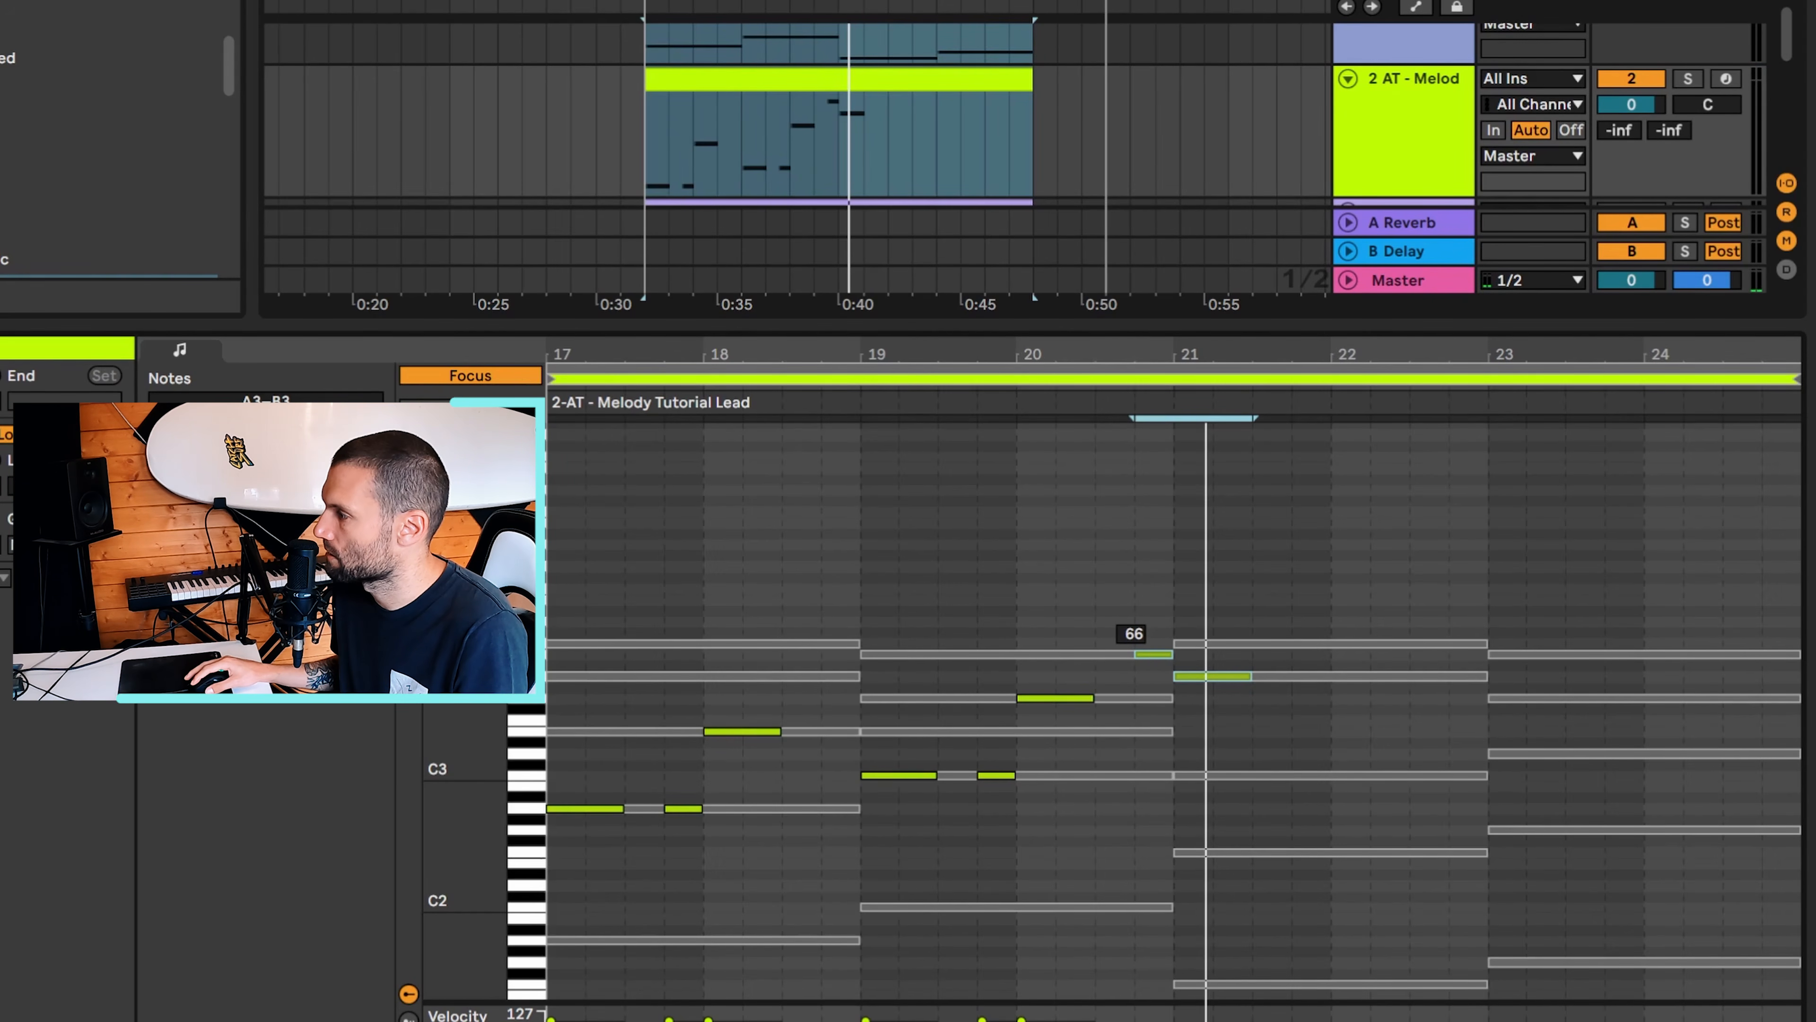
{"action": "left_click_drag", "start_coordinate": [1139, 1018], "coordinate": [1139, 1019]}
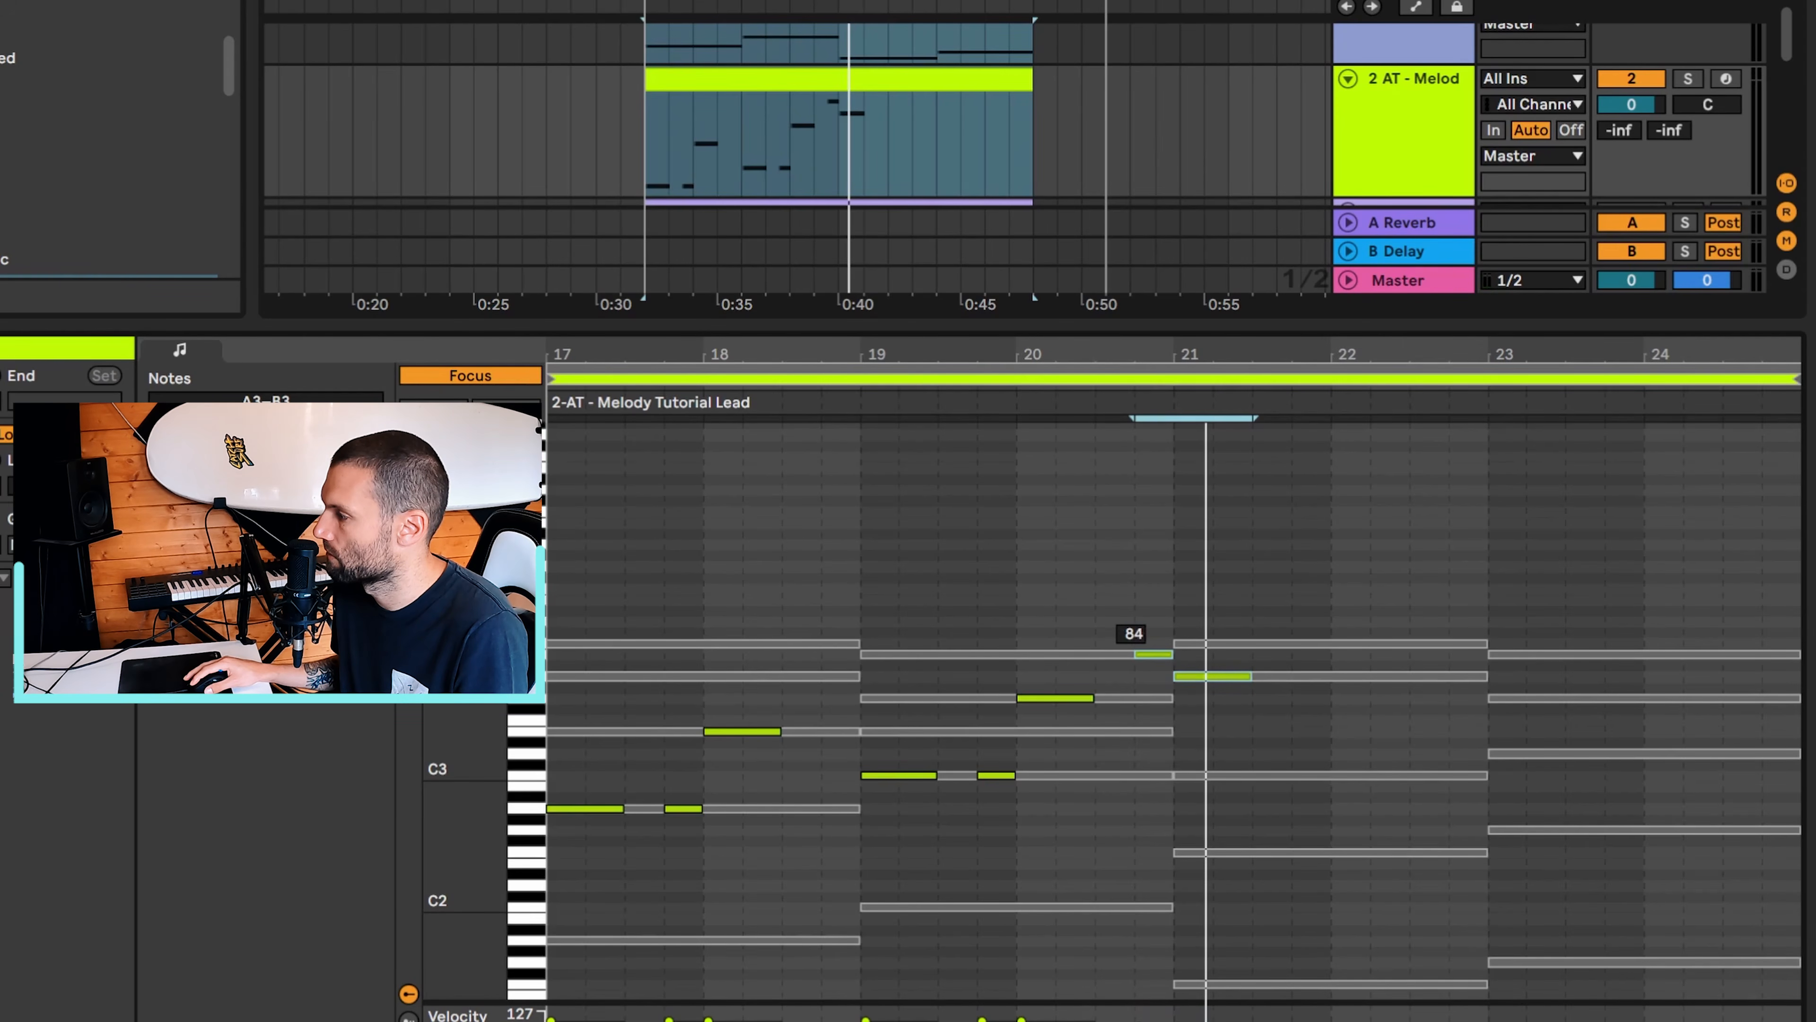
{"action": "left_click_drag", "start_coordinate": [1139, 1019], "coordinate": [1139, 1021]}
{"action": "left_click", "coordinate": [1078, 409]}
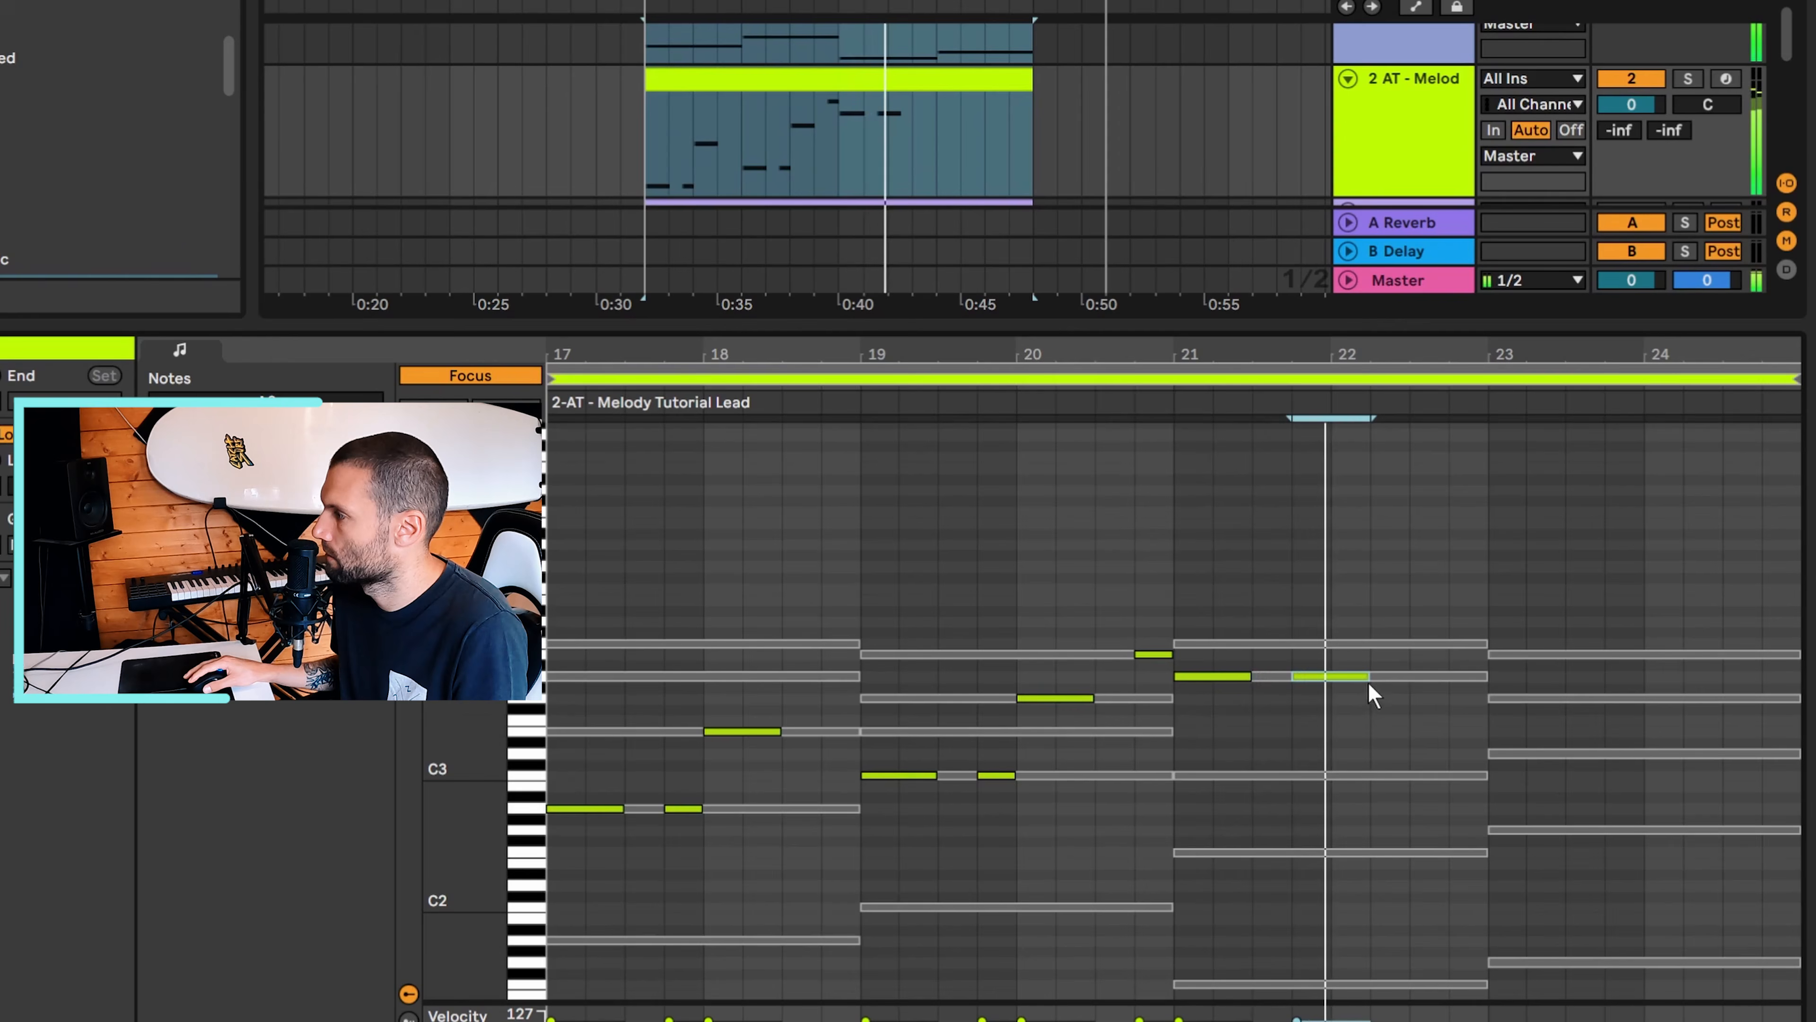
Place a one-beat A3 note at the end of bar 21 and a half-bar C3 note at the start of bar 22, then play them
{"action": "left_click_drag", "start_coordinate": [1366, 678], "coordinate": [1408, 776]}
{"action": "key", "text": "ctrl+d"}
{"action": "key", "text": "space"}
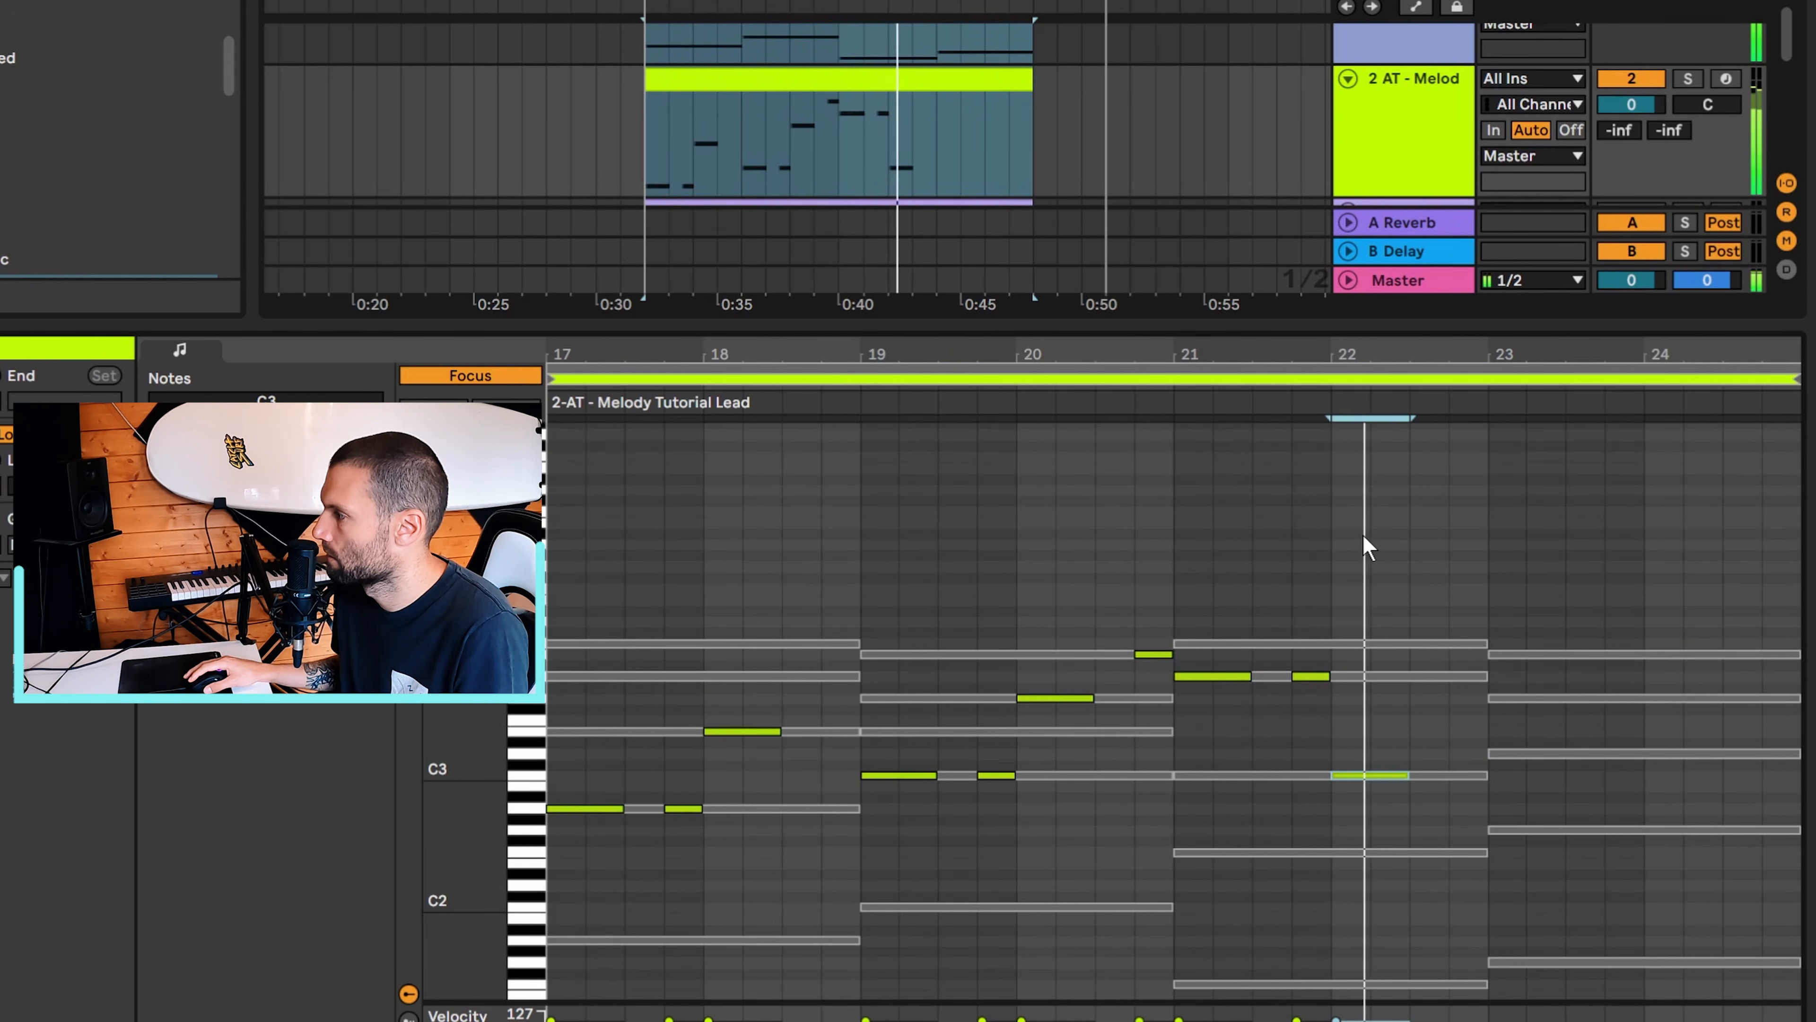
Add a one-beat C3 ending bar 22, a half-bar G2 opening bar 23, a one-beat G2 ending bar 23, and a half-bar D3 opening bar 24
{"action": "double_click", "coordinate": [1466, 776]}
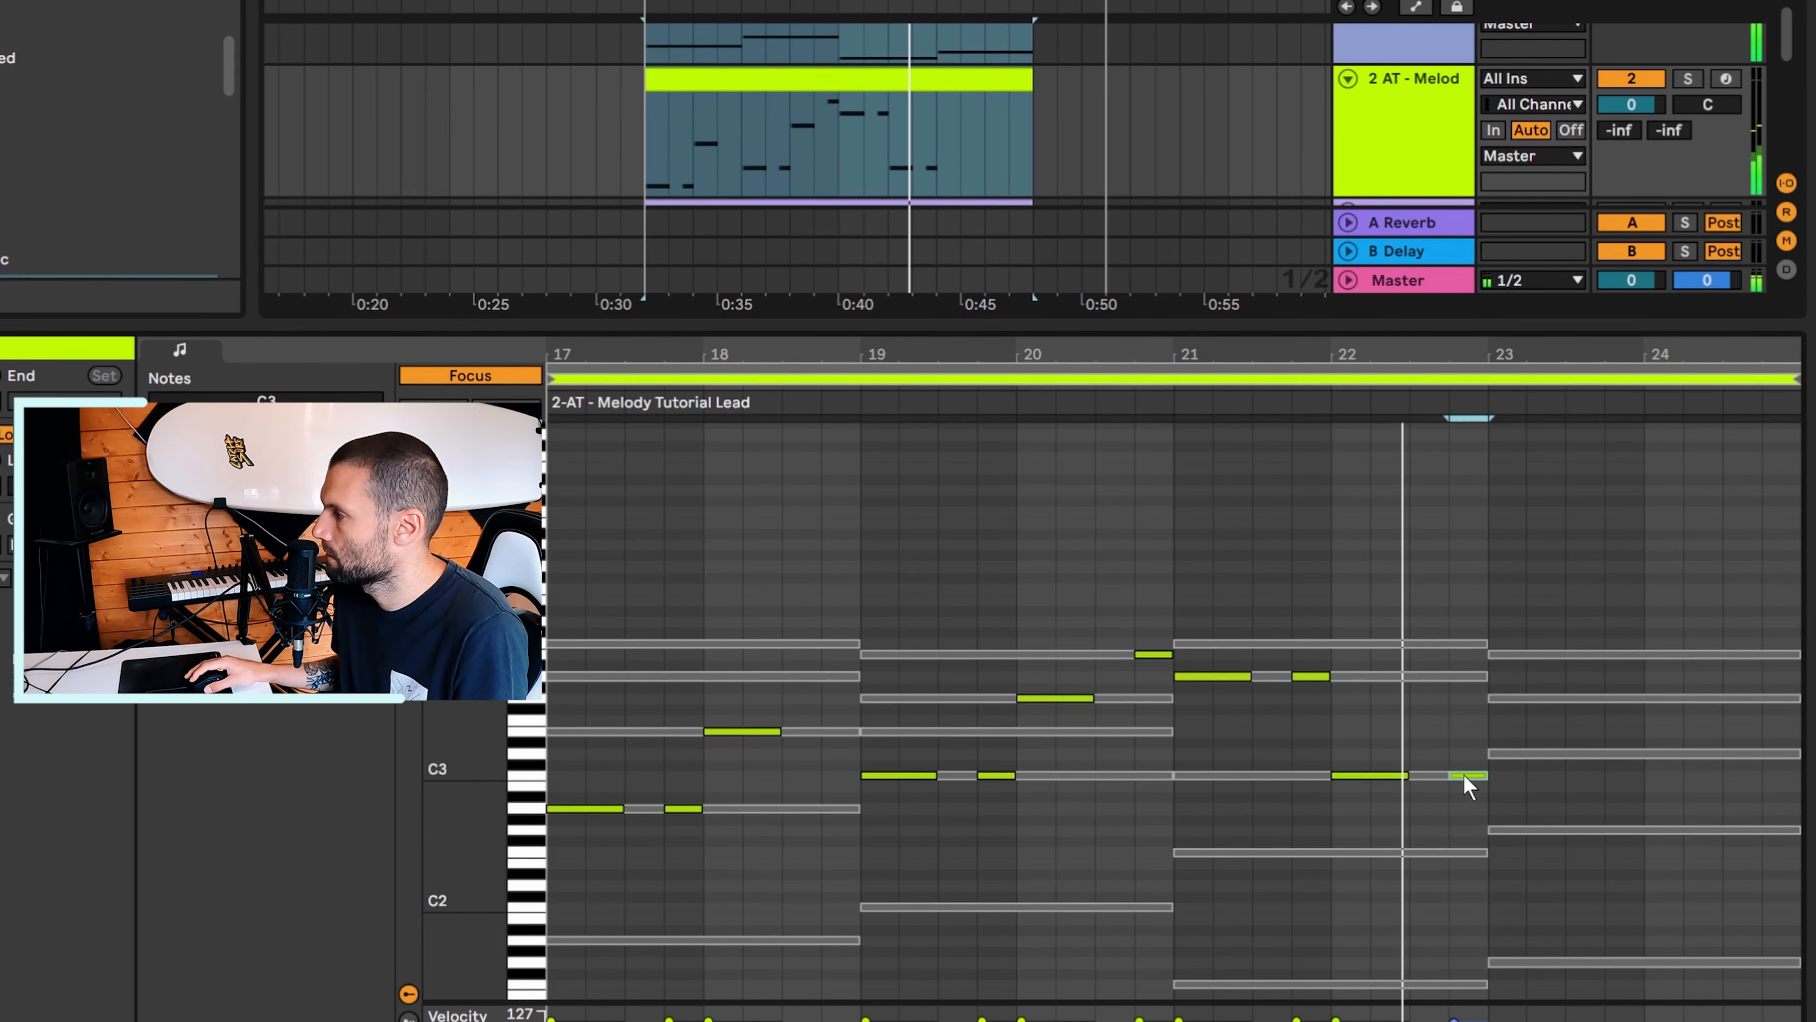
{"action": "double_click", "coordinate": [1509, 830]}
{"action": "double_click", "coordinate": [1624, 830]}
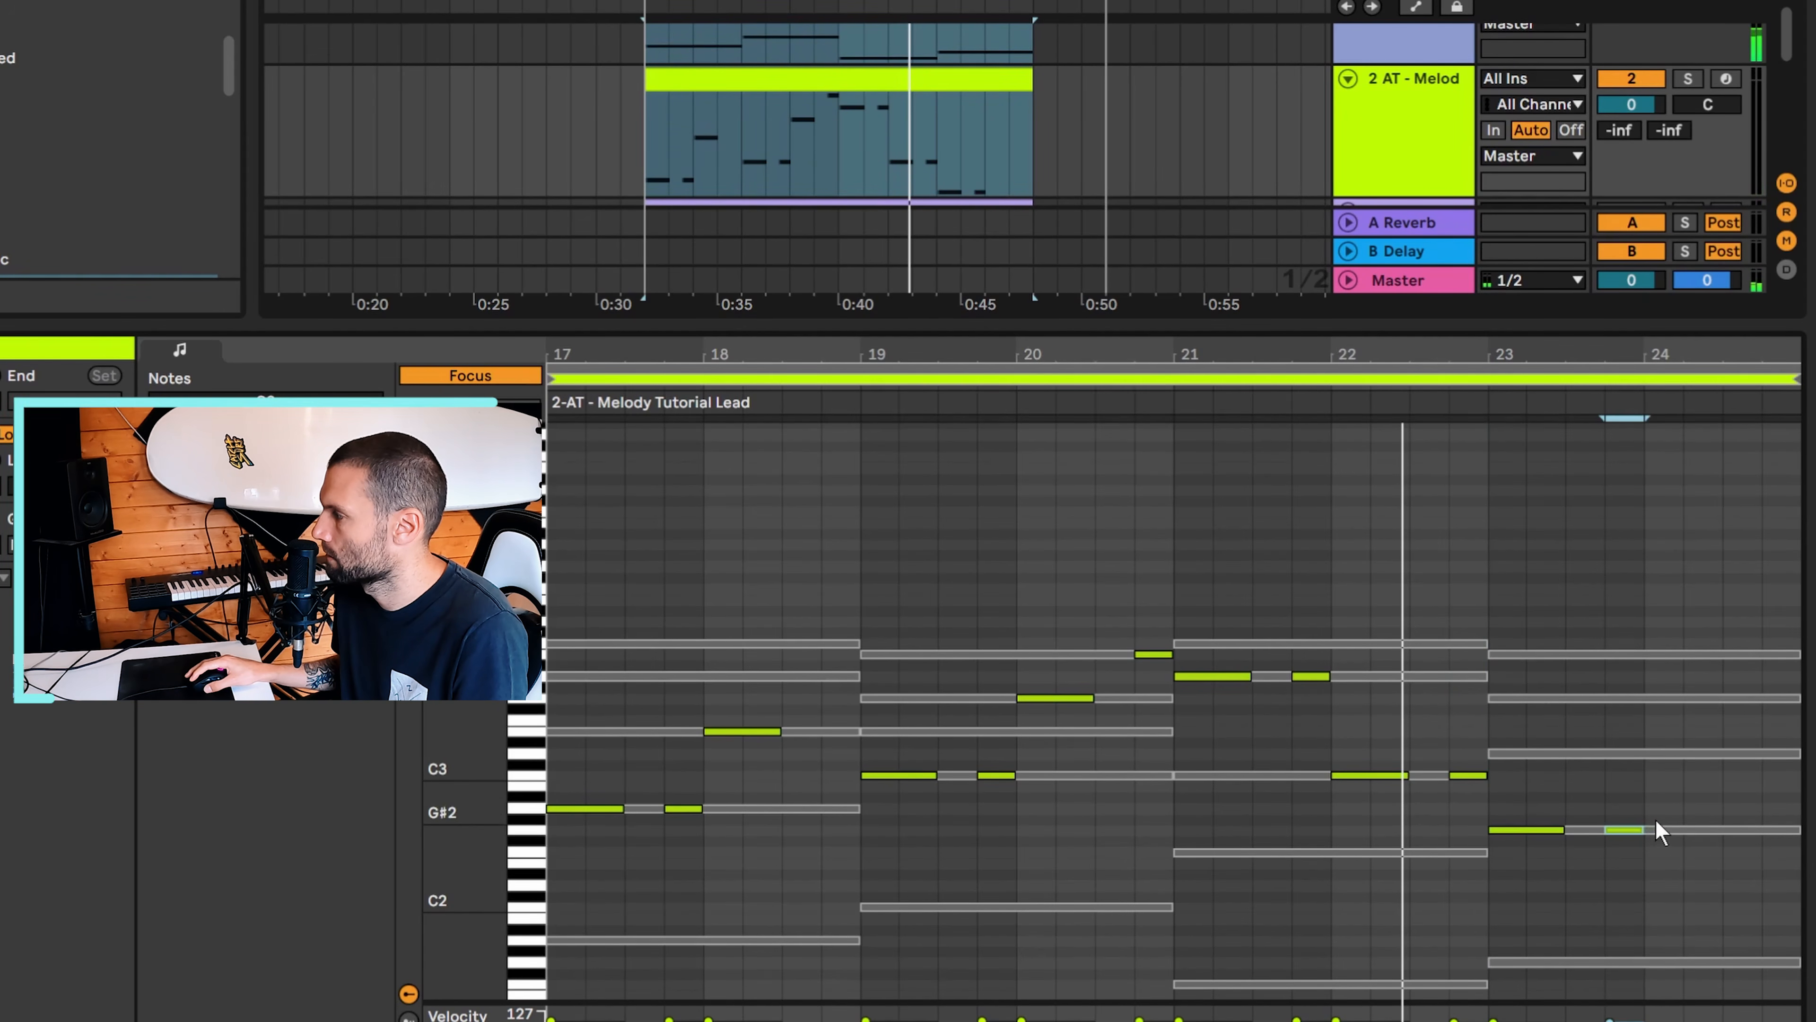
{"action": "double_click", "coordinate": [1663, 754]}
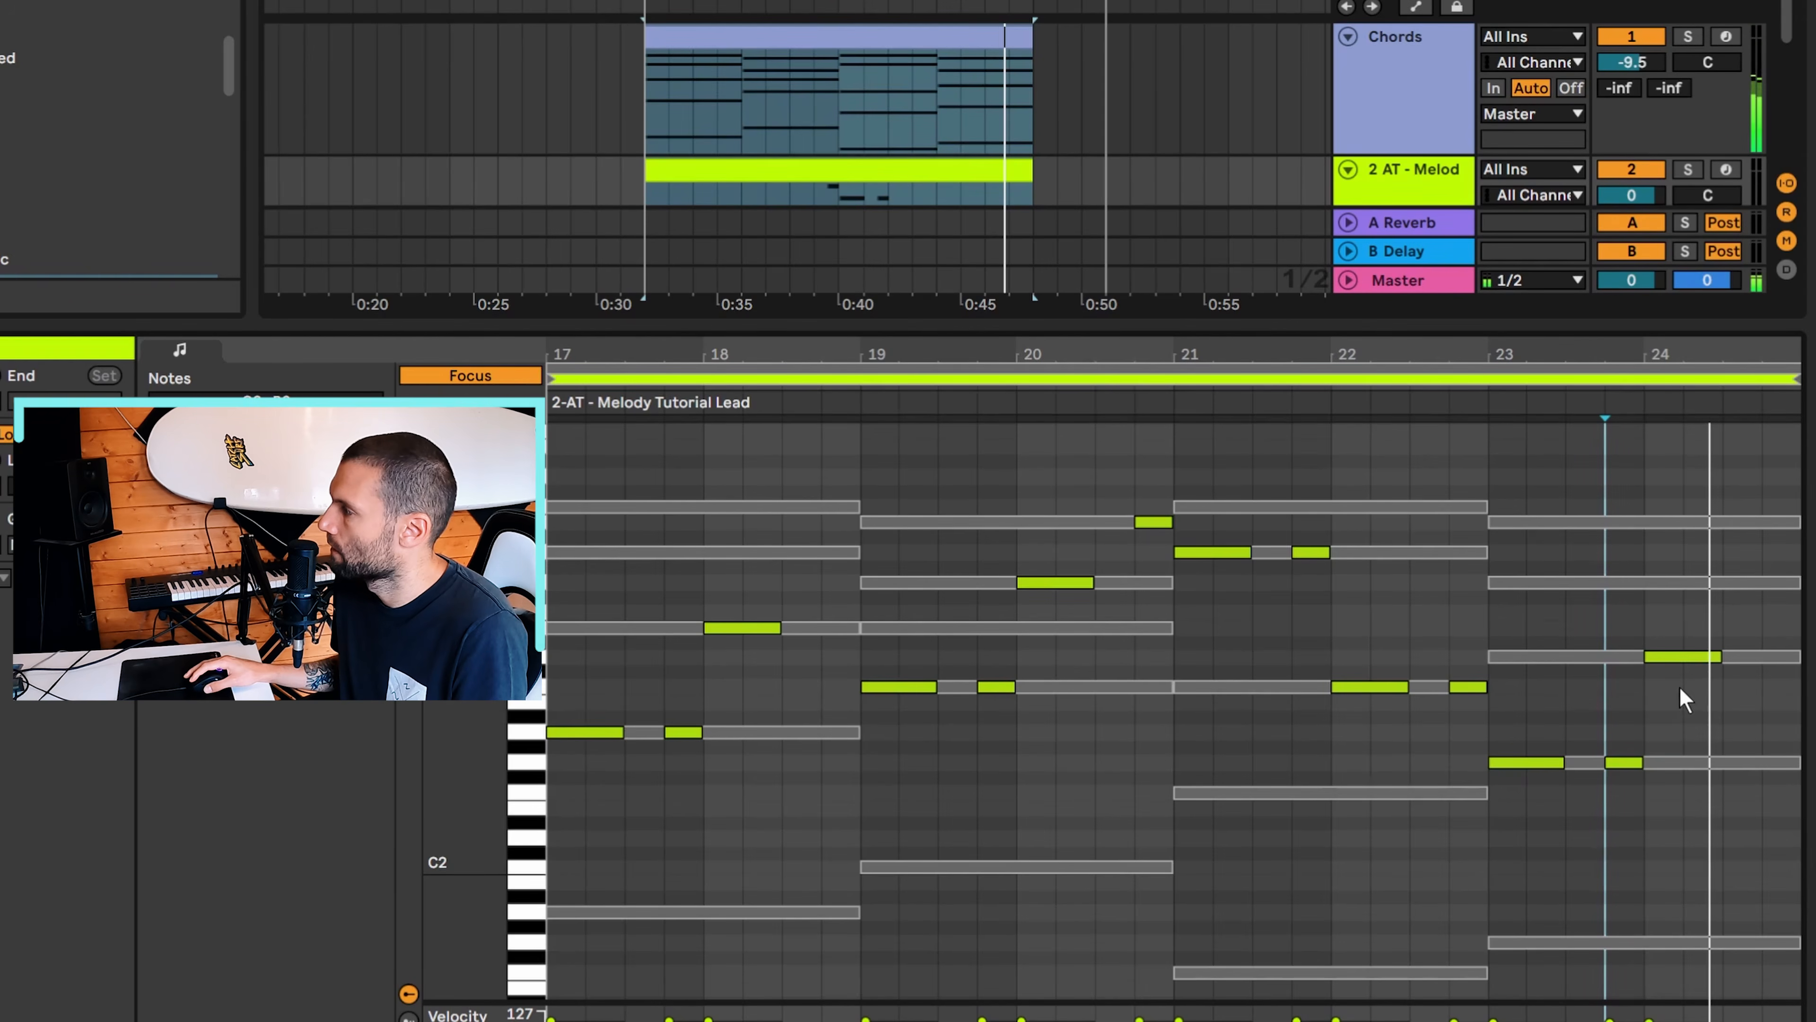
Lower the note opening bar 24 to B2 and compare it with the B3 chord tone an octave above
{"action": "left_click", "coordinate": [1678, 656]}
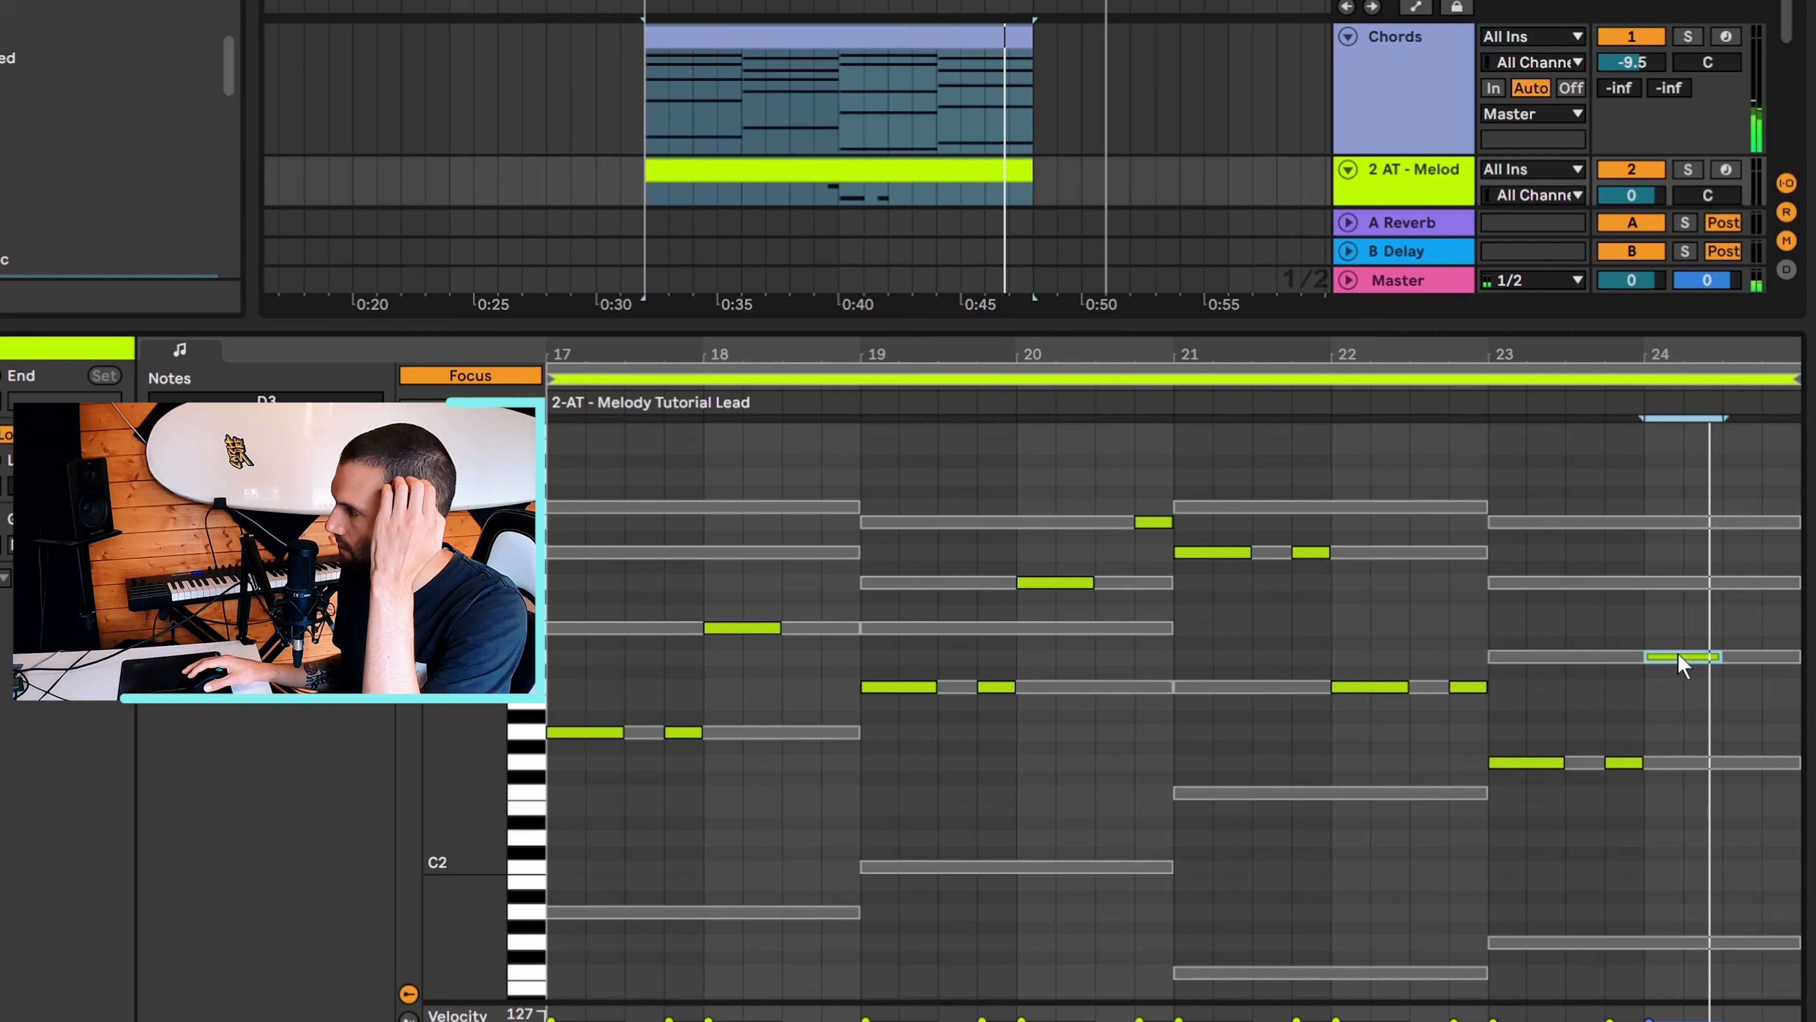
{"action": "left_click_drag", "start_coordinate": [1680, 654], "coordinate": [1681, 701]}
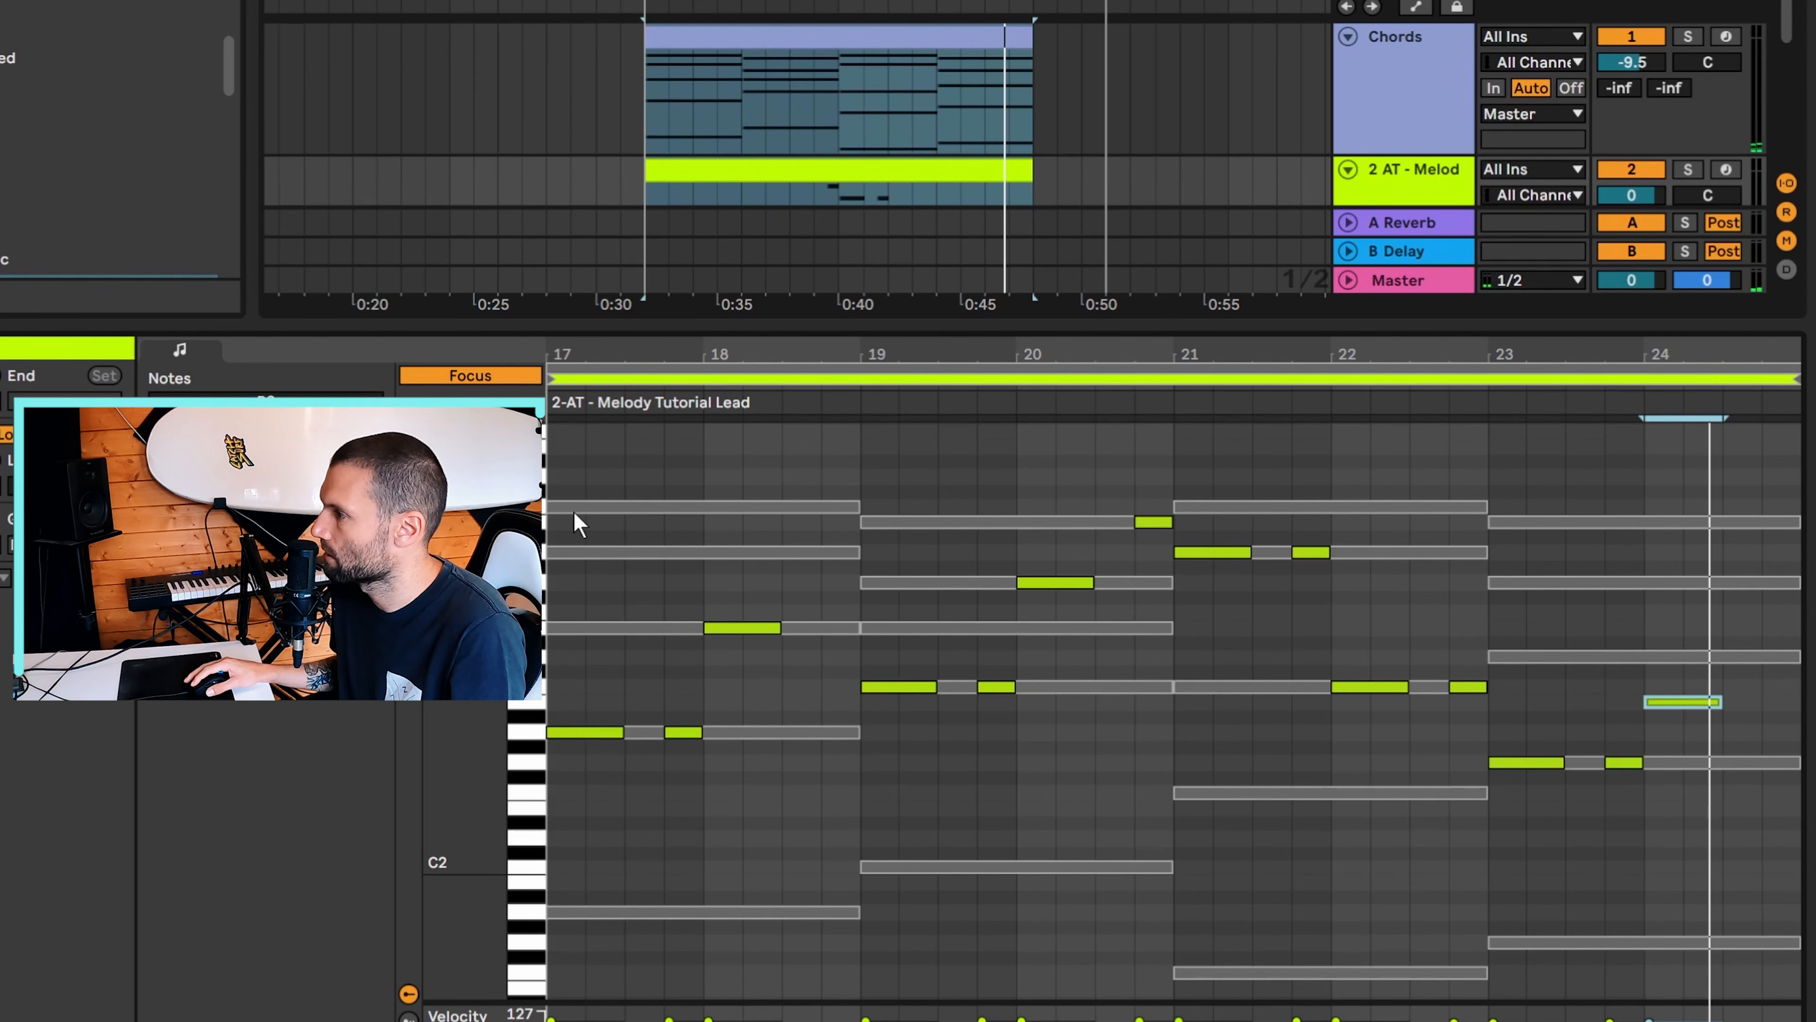
{"action": "double_click", "coordinate": [1660, 527]}
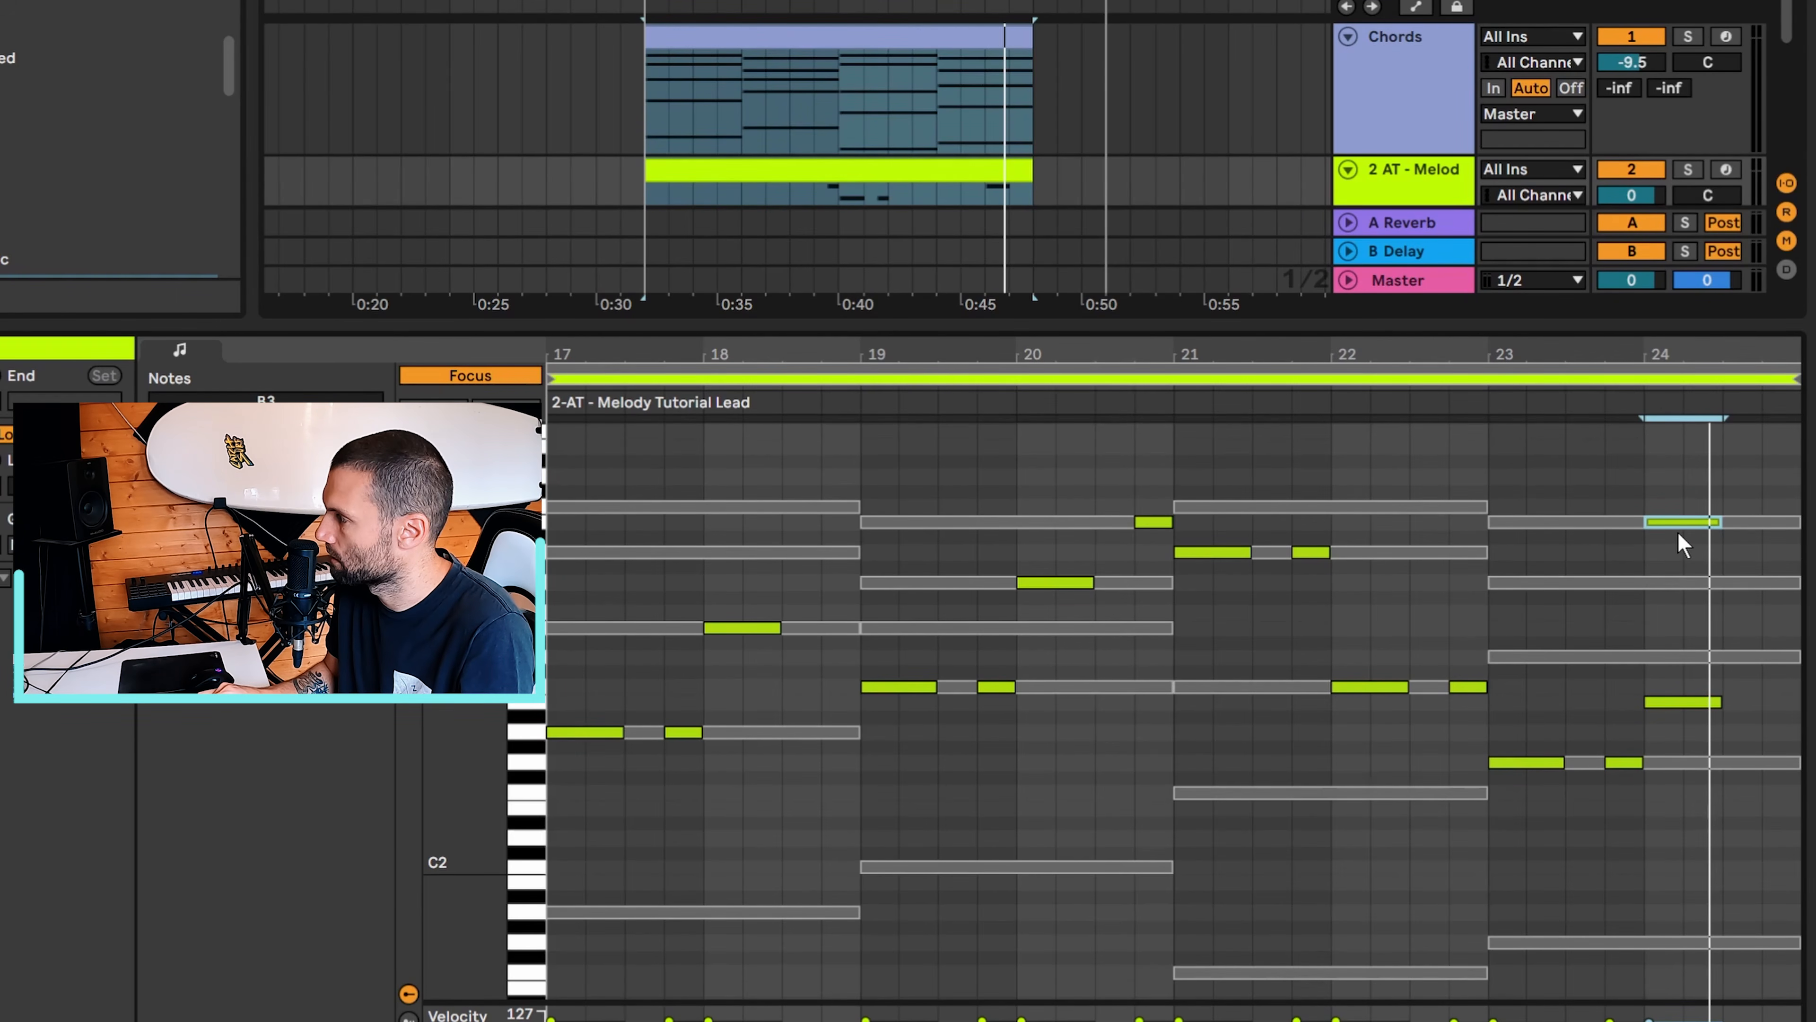
{"action": "key", "text": "shift+Down"}
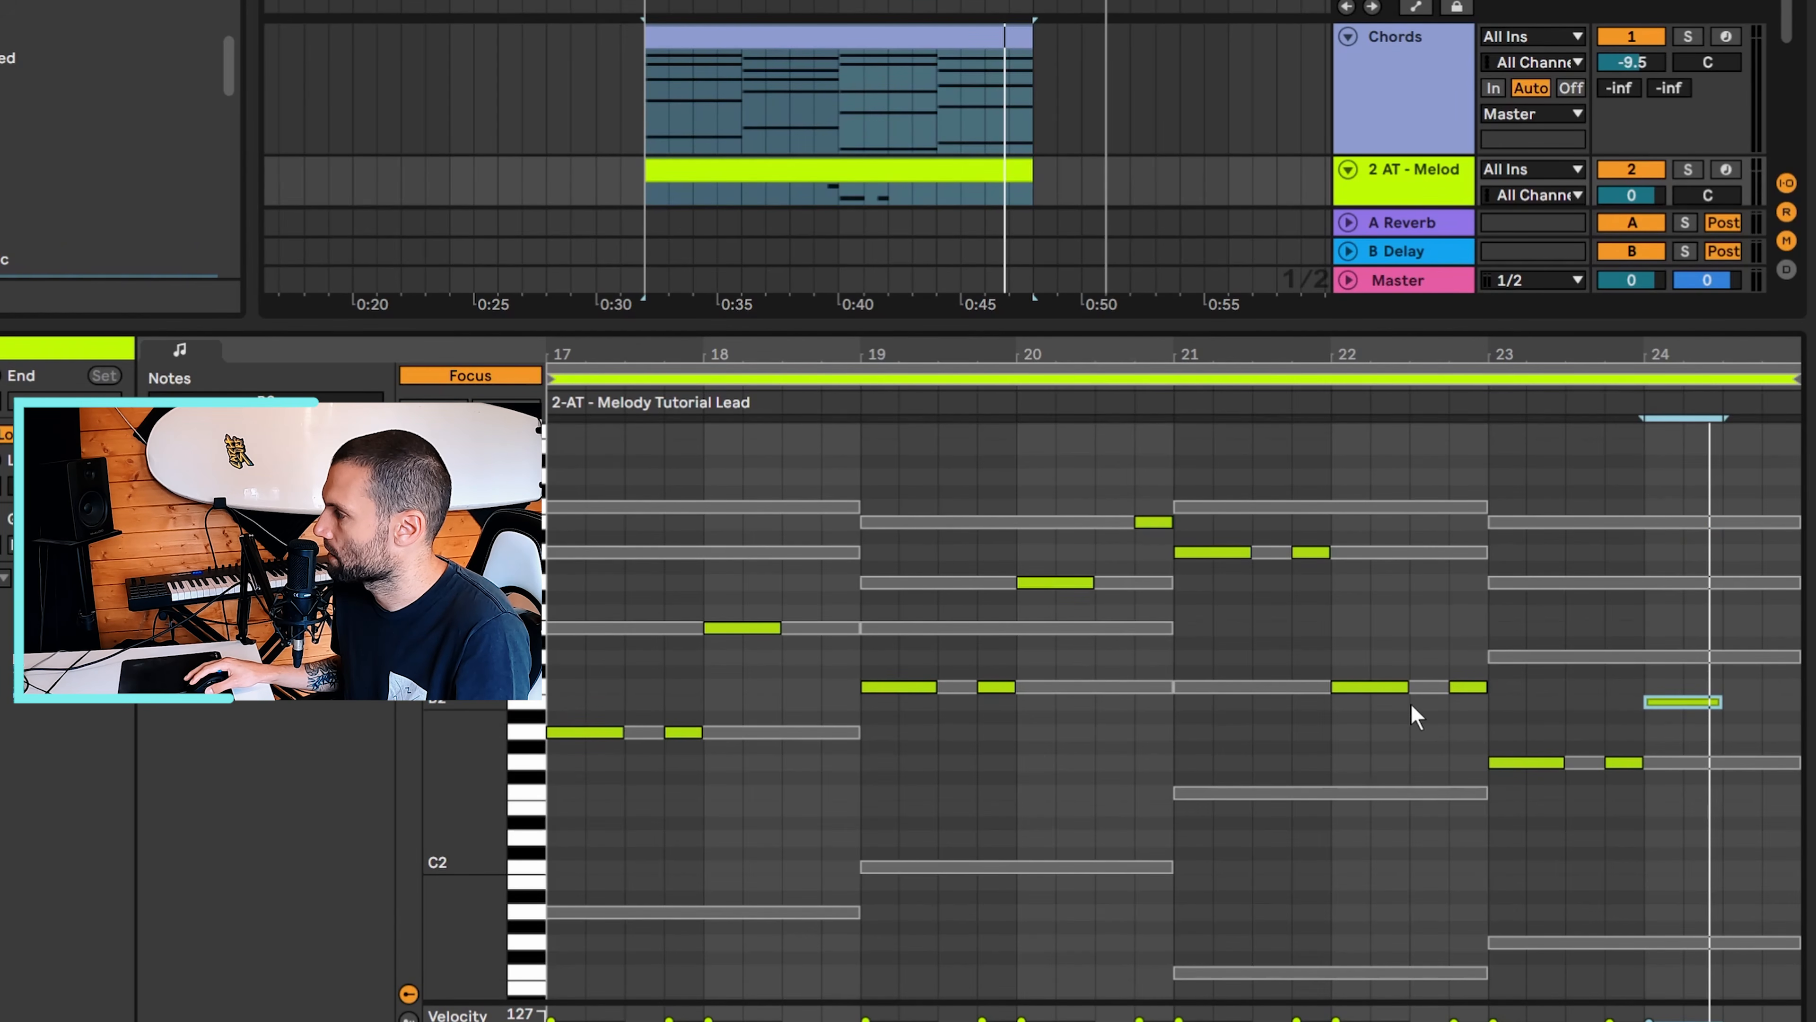
Examine how the C3 notes of bar 22, the G2 notes of bar 23 and the B2 note of bar 24 relate
{"action": "left_click", "coordinate": [1363, 688]}
{"action": "left_click", "coordinate": [1465, 688]}
{"action": "left_click_drag", "start_coordinate": [1340, 659], "coordinate": [1628, 807]}
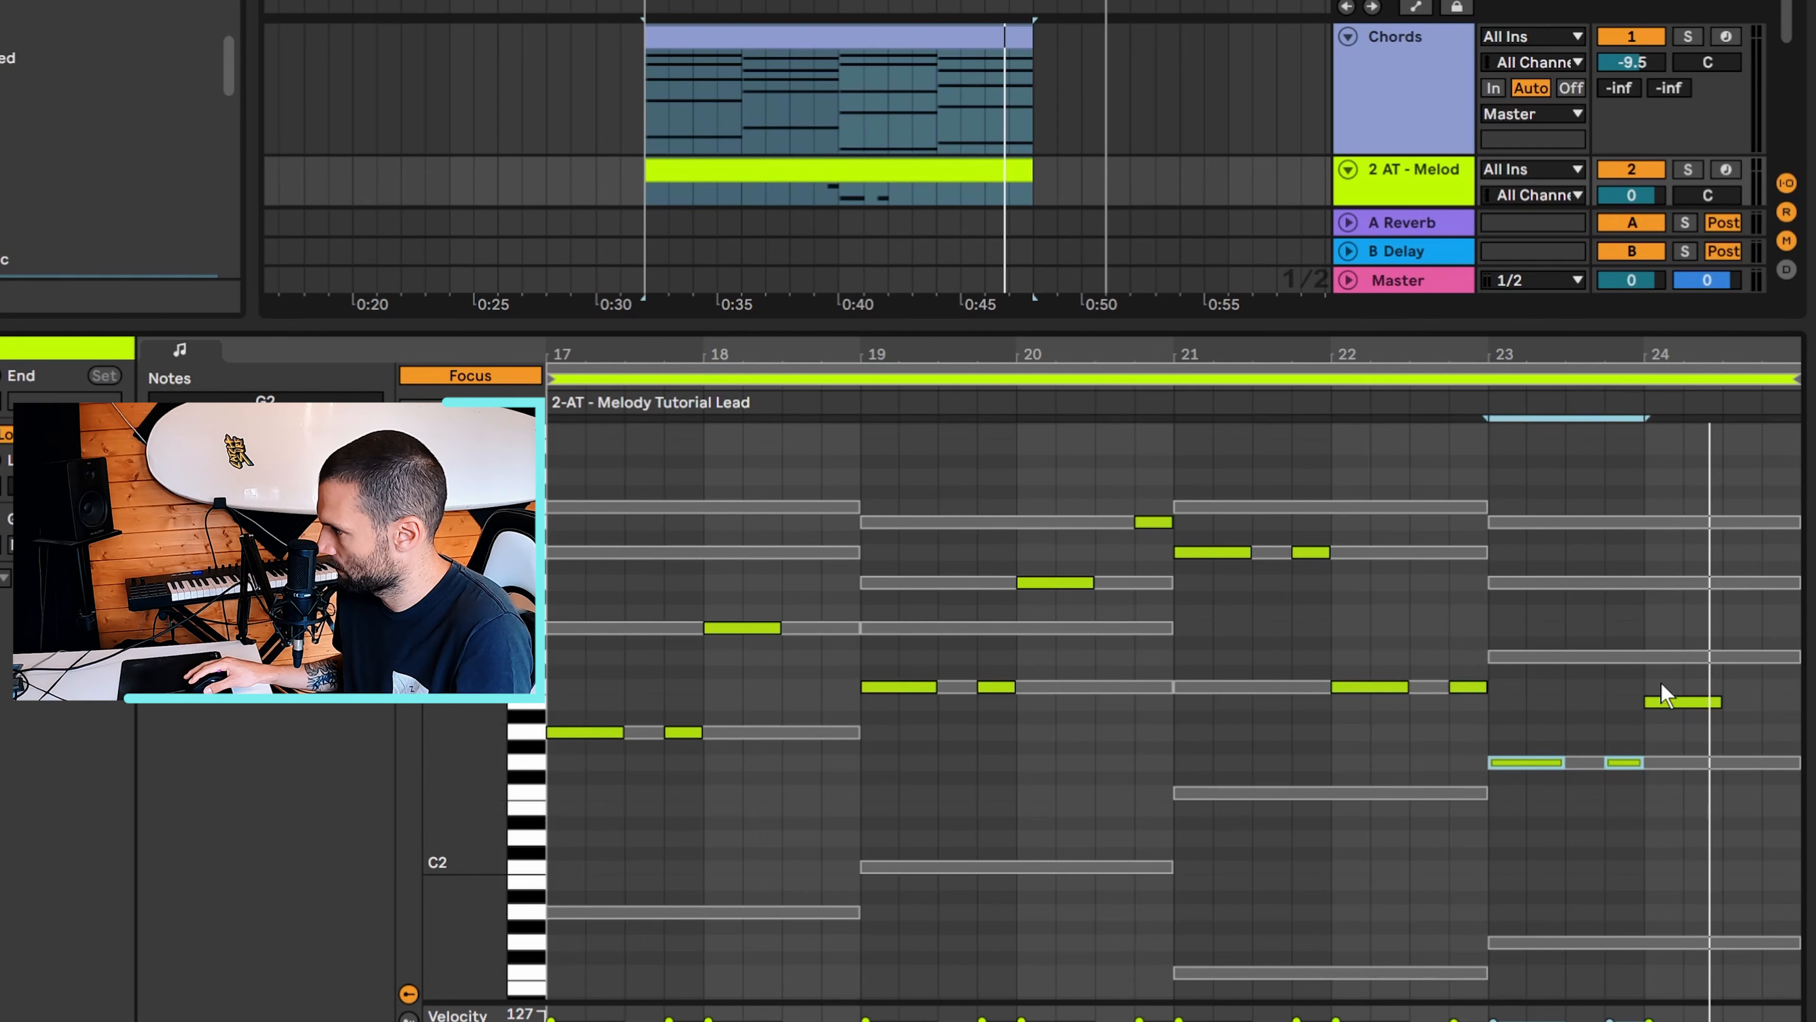
{"action": "left_click", "coordinate": [1663, 698]}
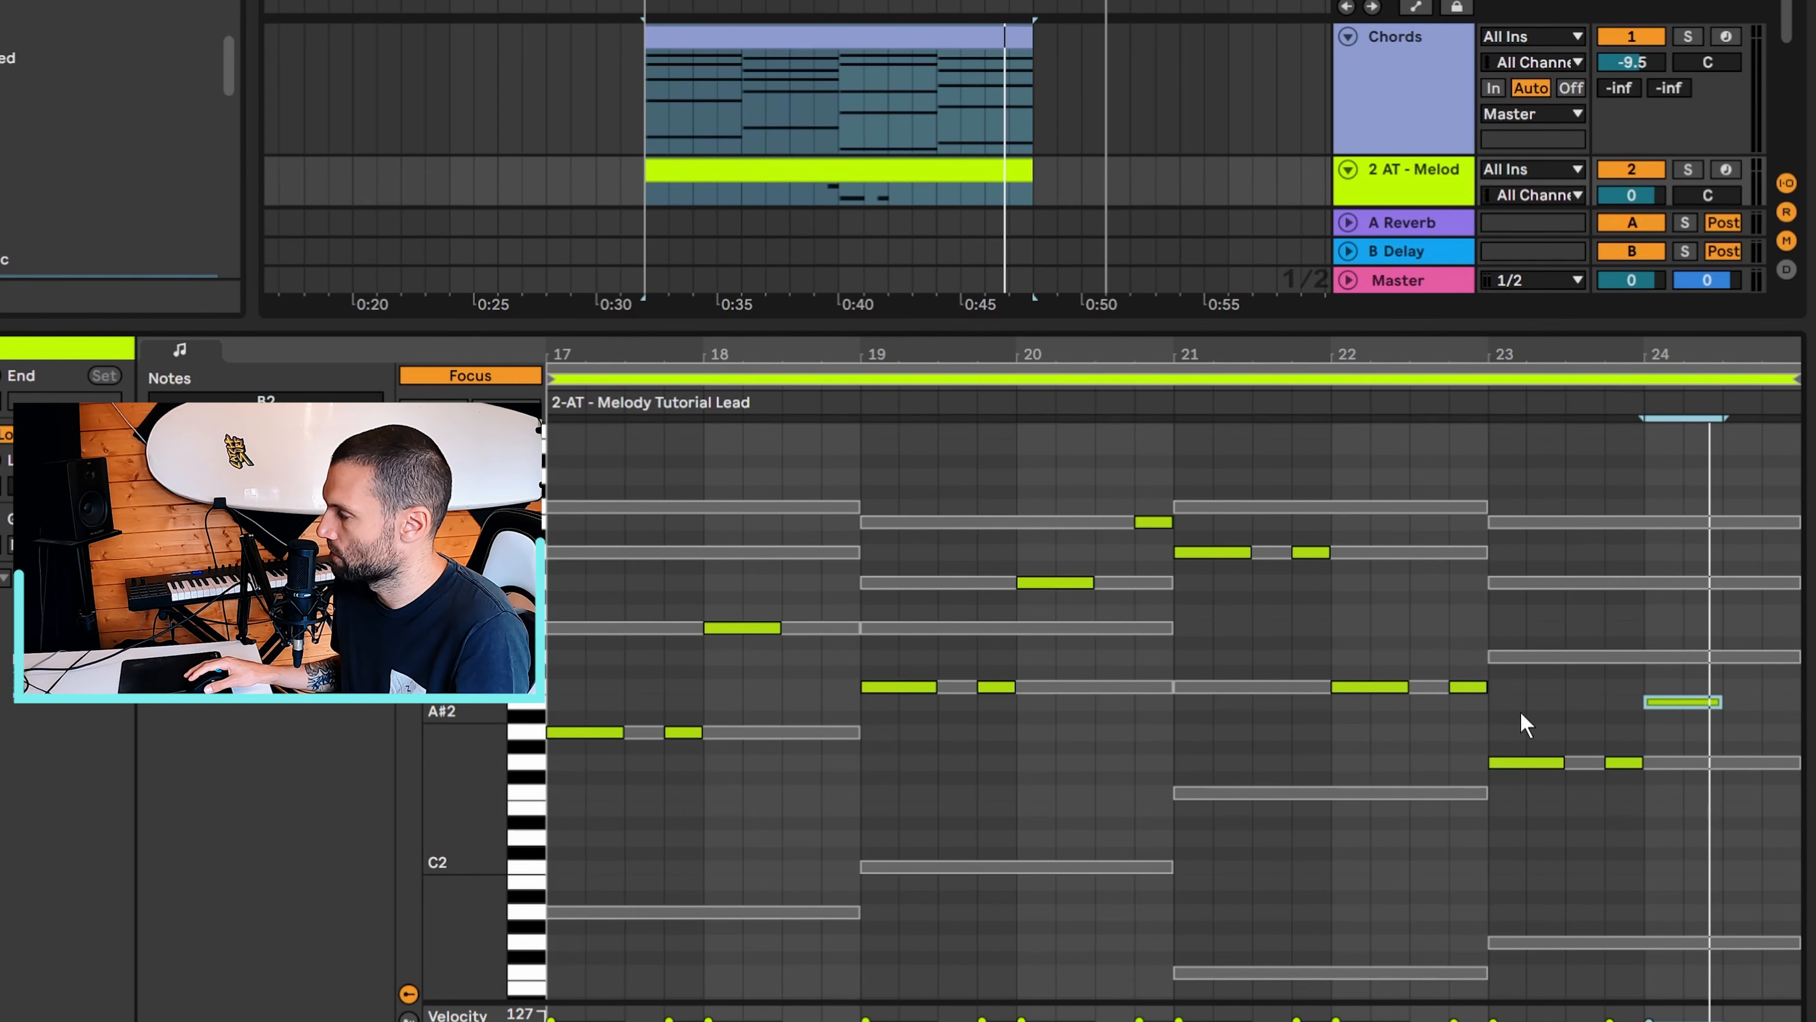
{"action": "left_click_drag", "start_coordinate": [1411, 648], "coordinate": [1684, 813]}
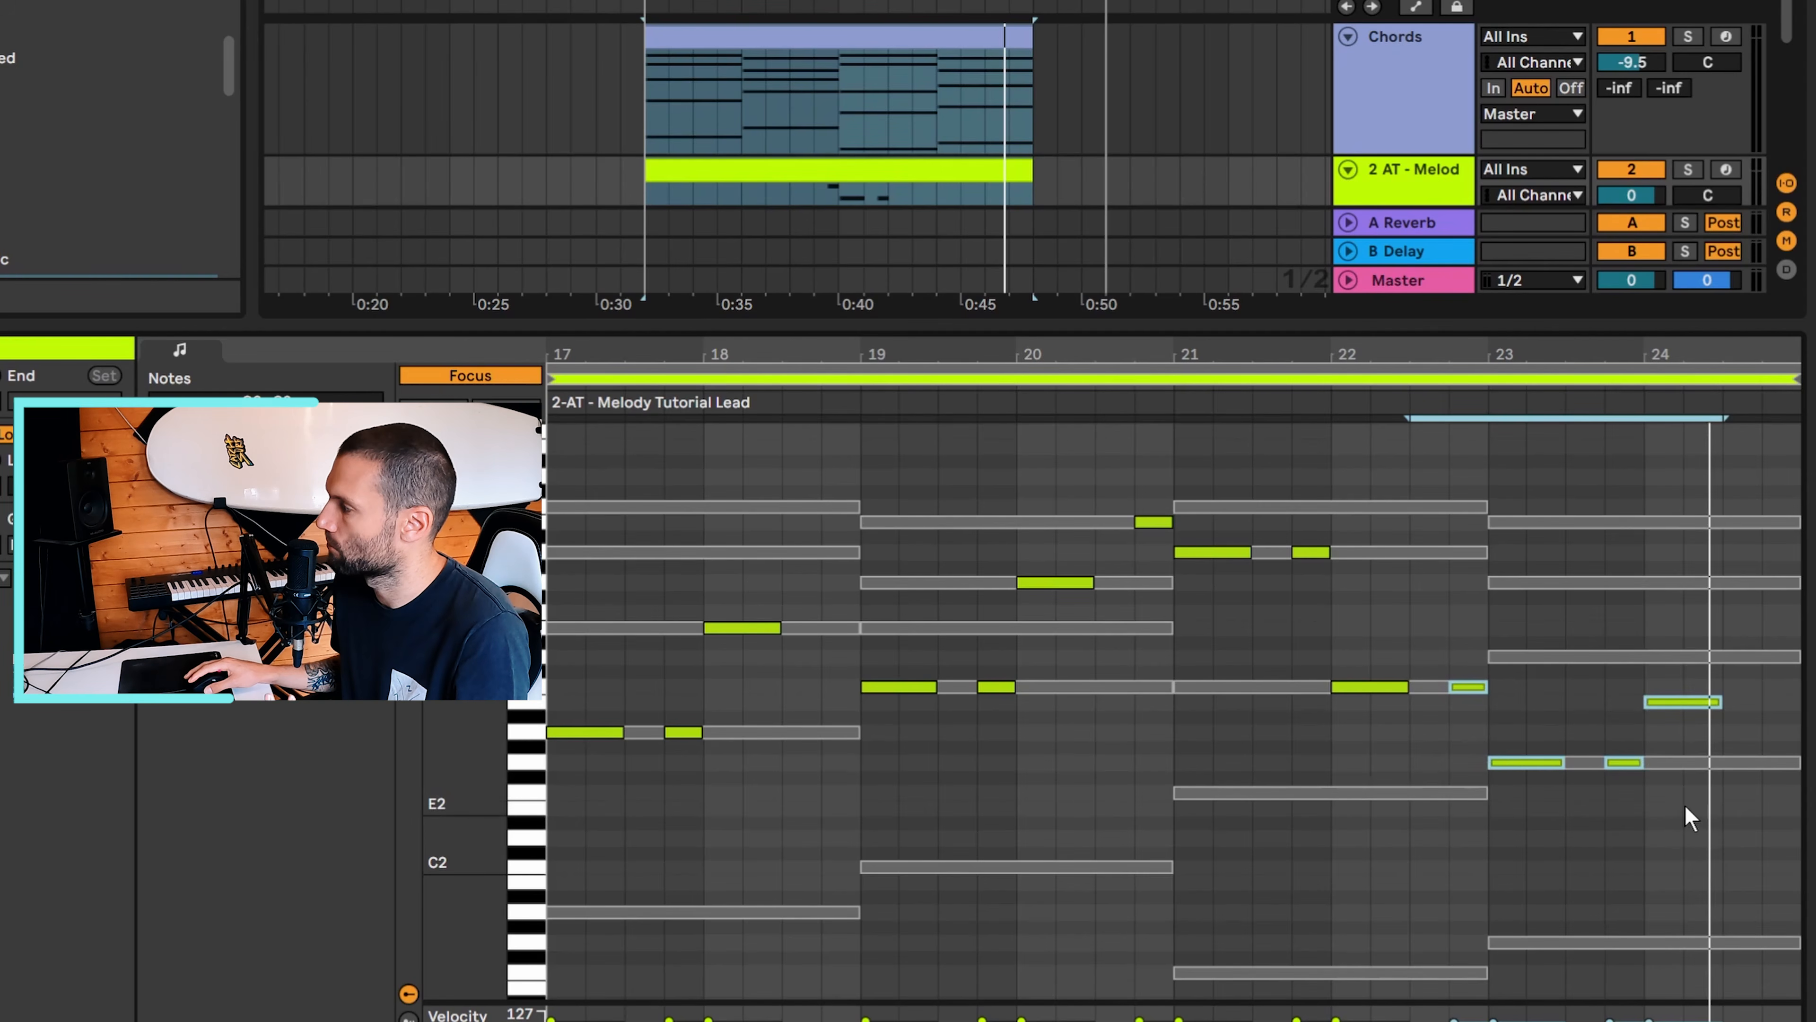
{"action": "left_click", "coordinate": [1604, 716]}
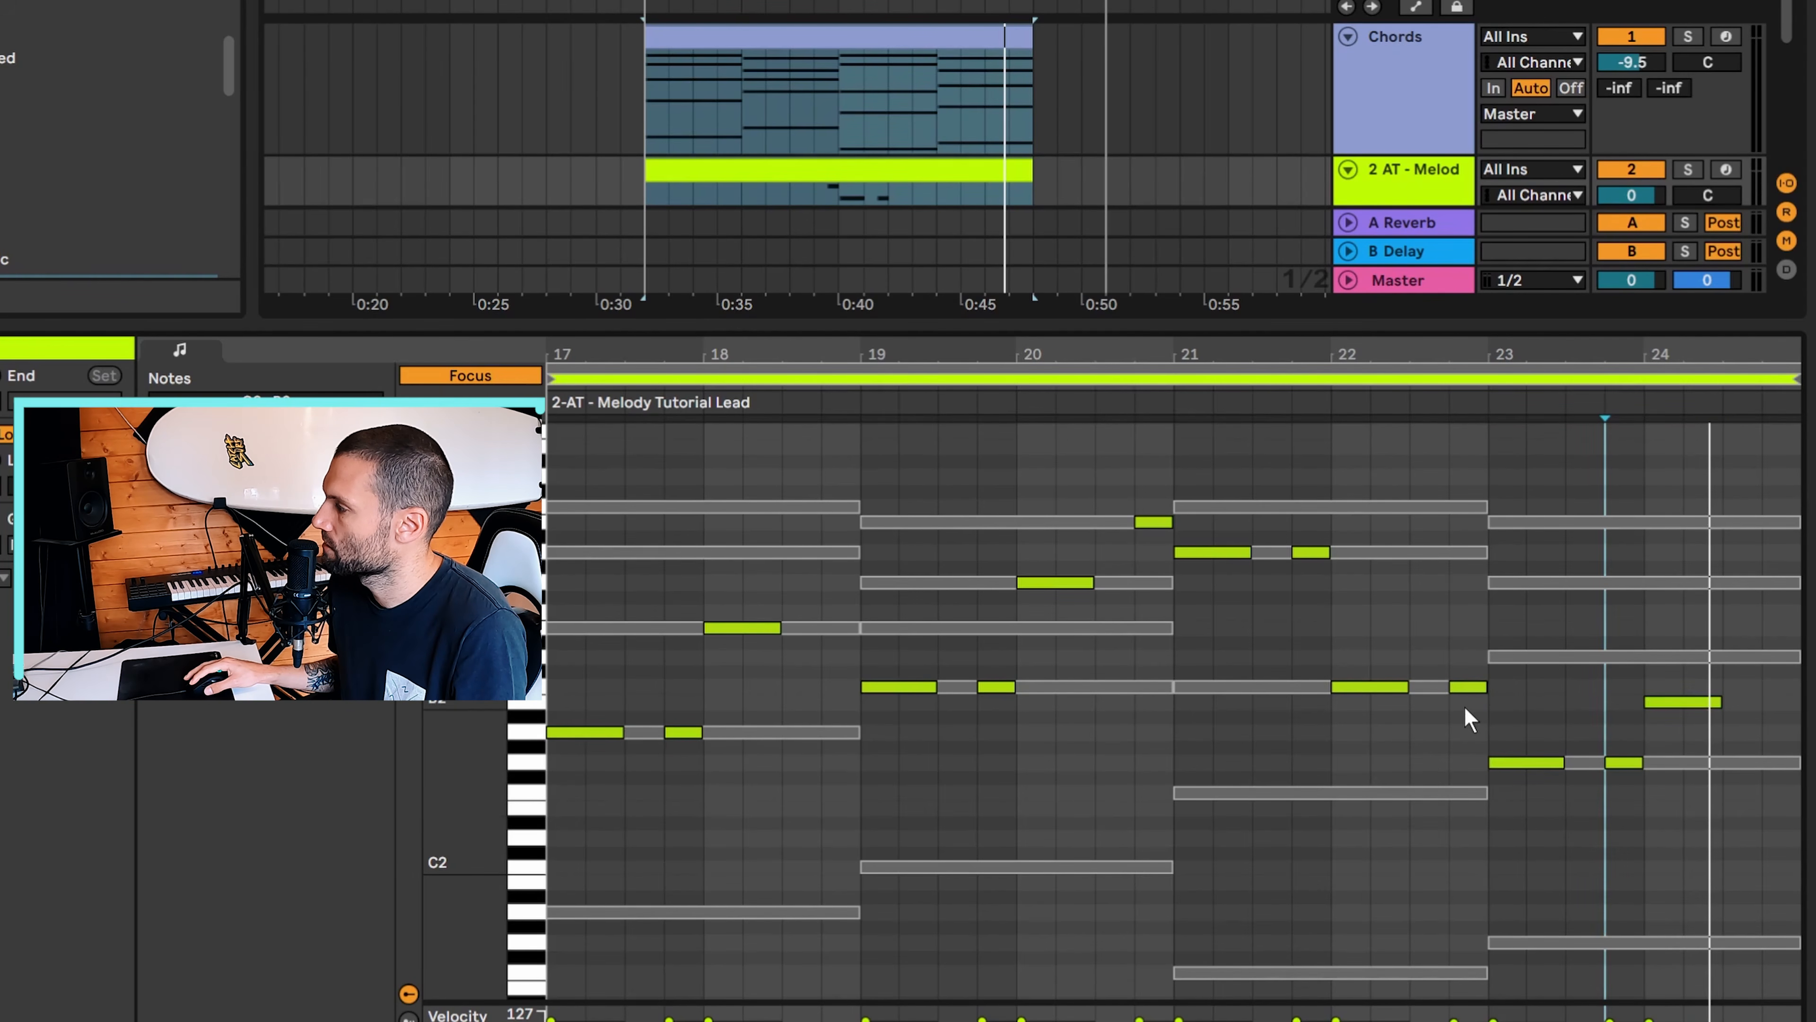
{"action": "left_click_drag", "start_coordinate": [1372, 651], "coordinate": [1493, 705]}
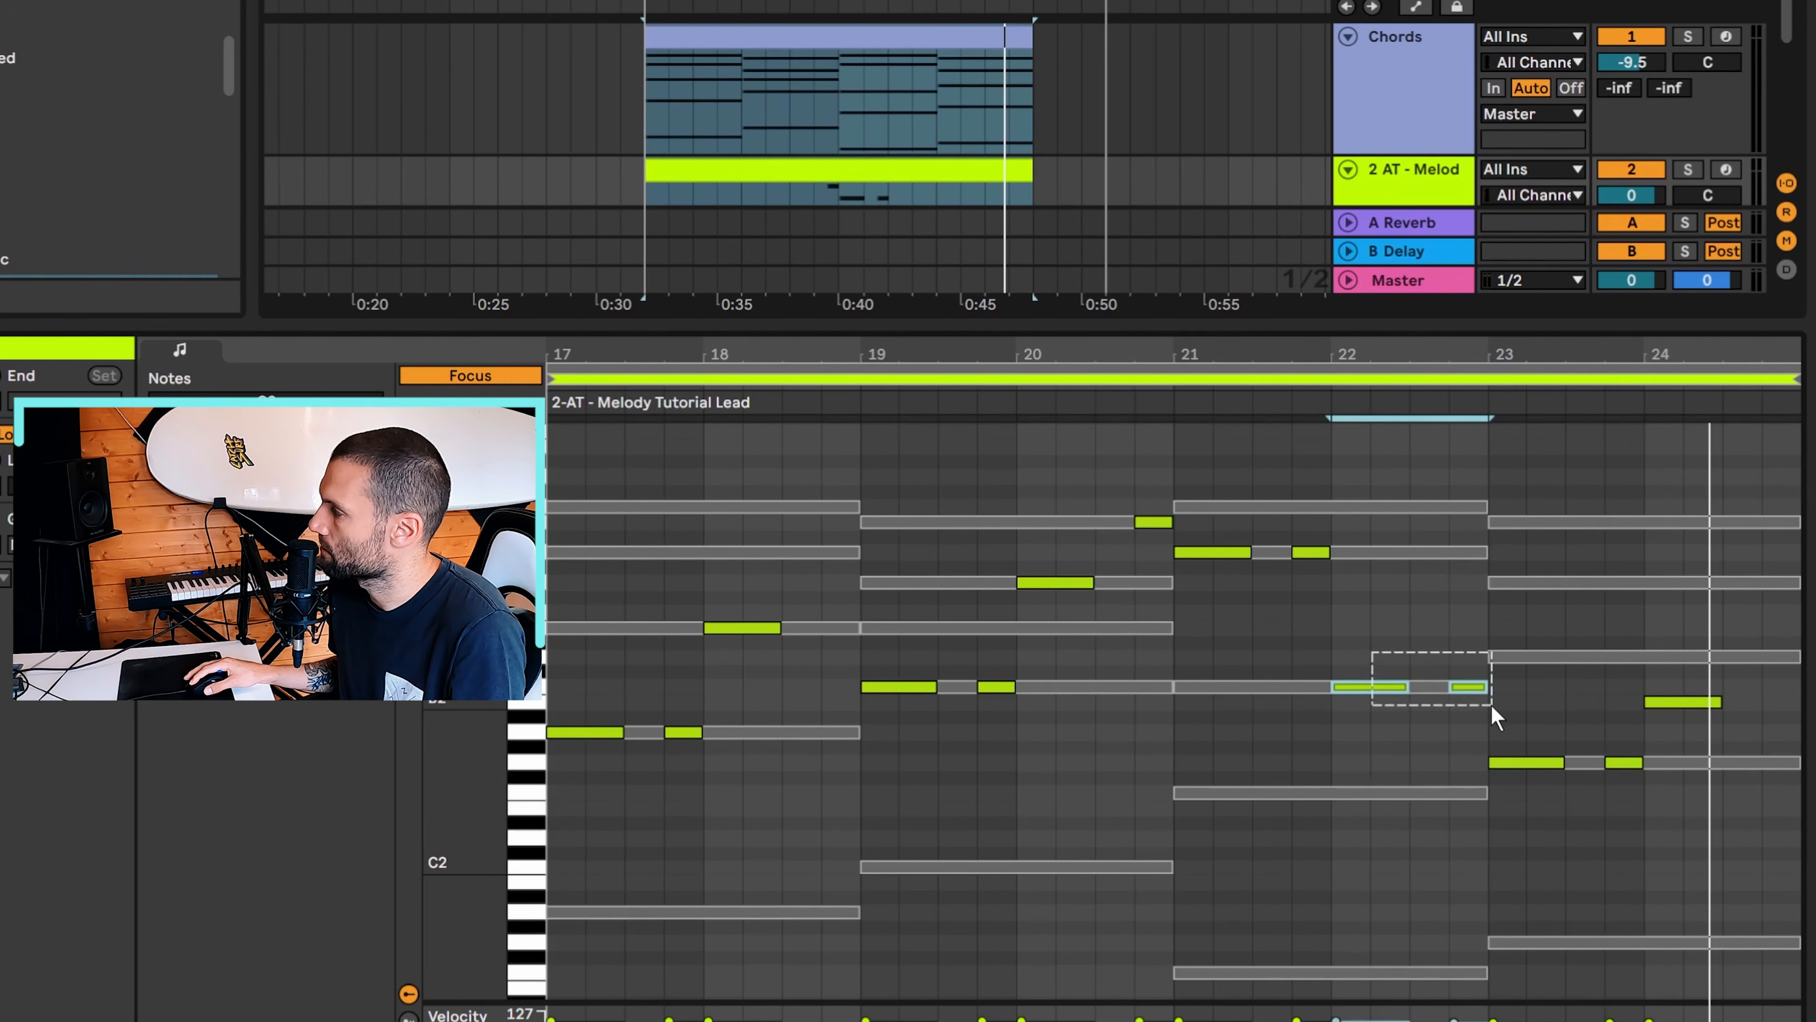
{"action": "left_click_drag", "start_coordinate": [1628, 675], "coordinate": [1701, 716]}
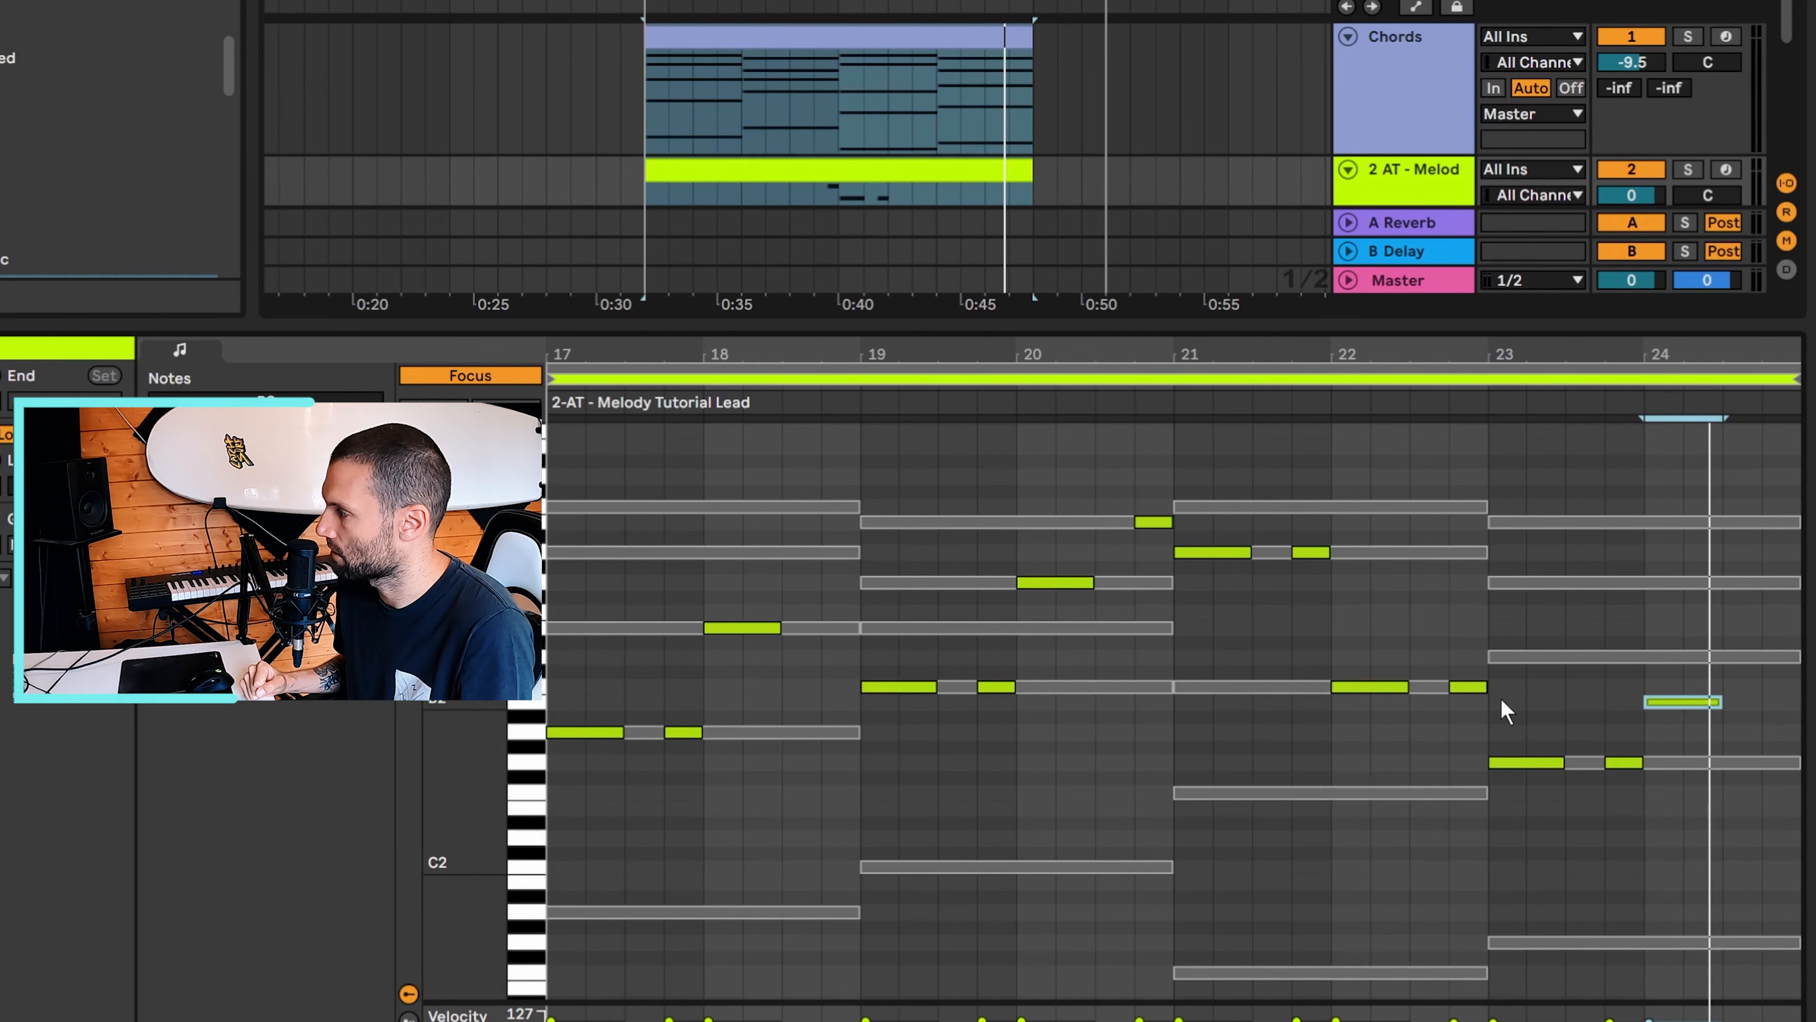
{"action": "left_click_drag", "start_coordinate": [1423, 648], "coordinate": [1683, 716]}
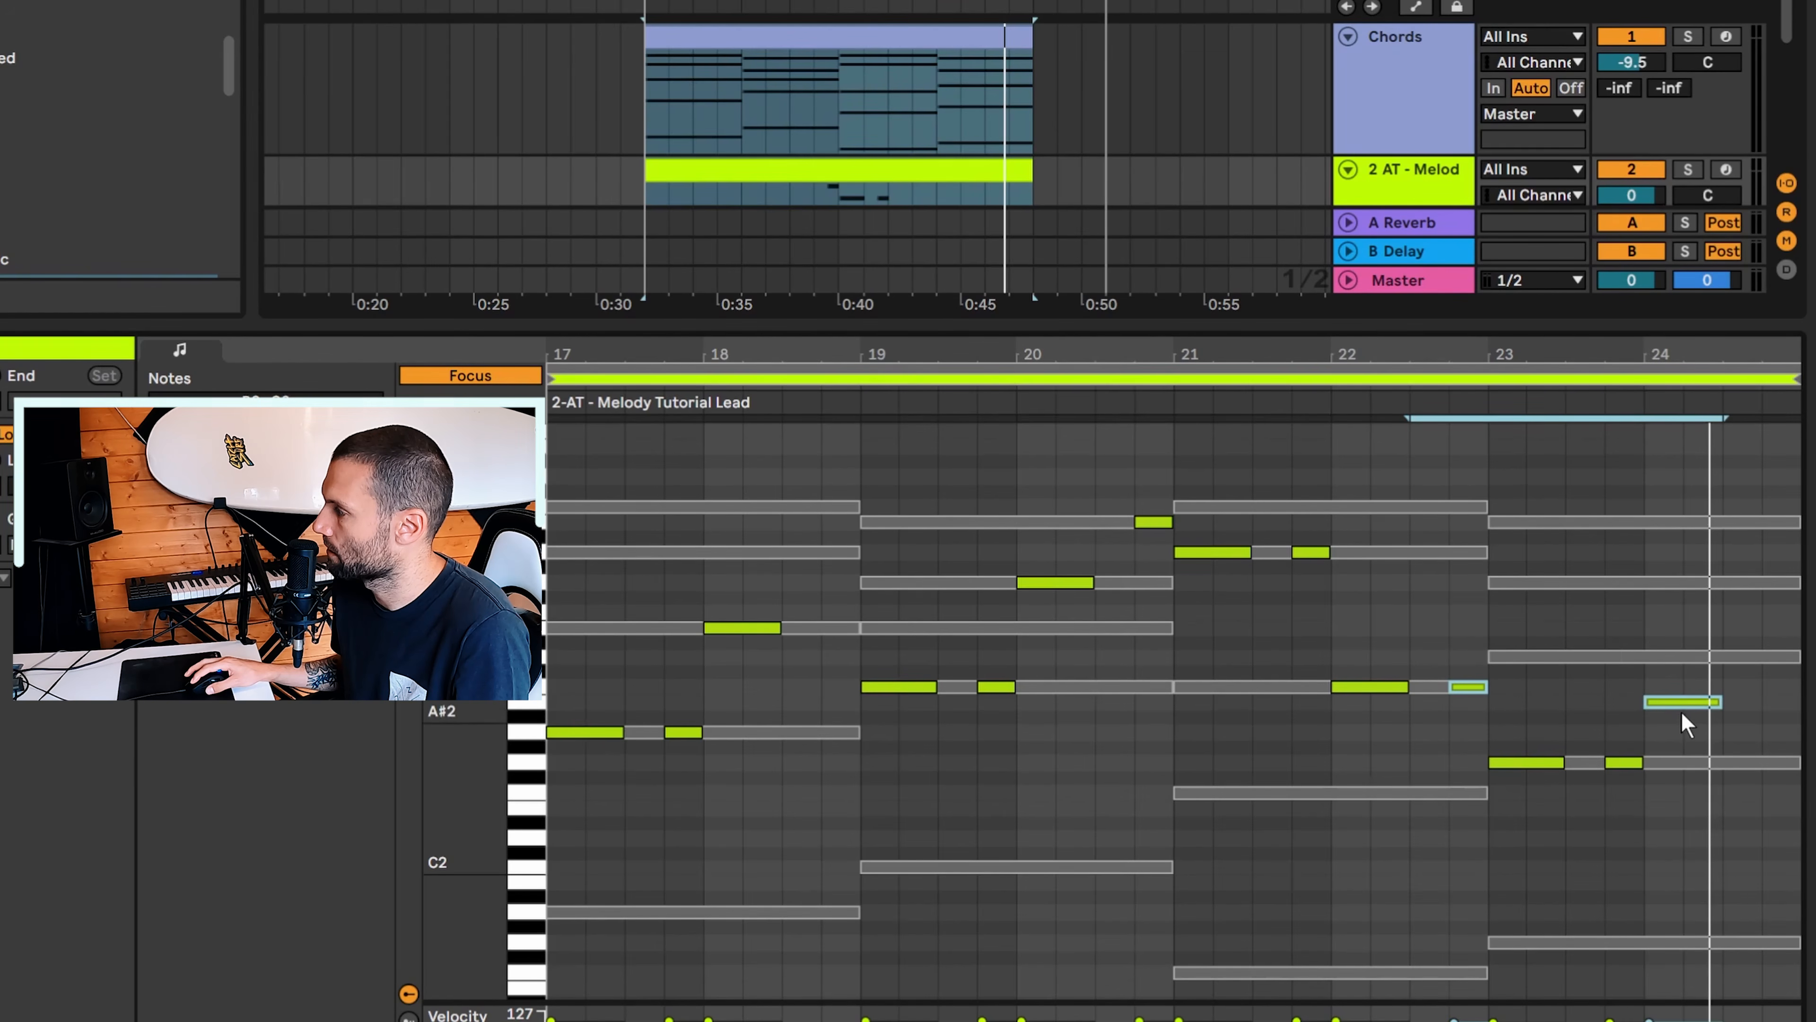
{"action": "left_click", "coordinate": [1526, 763]}
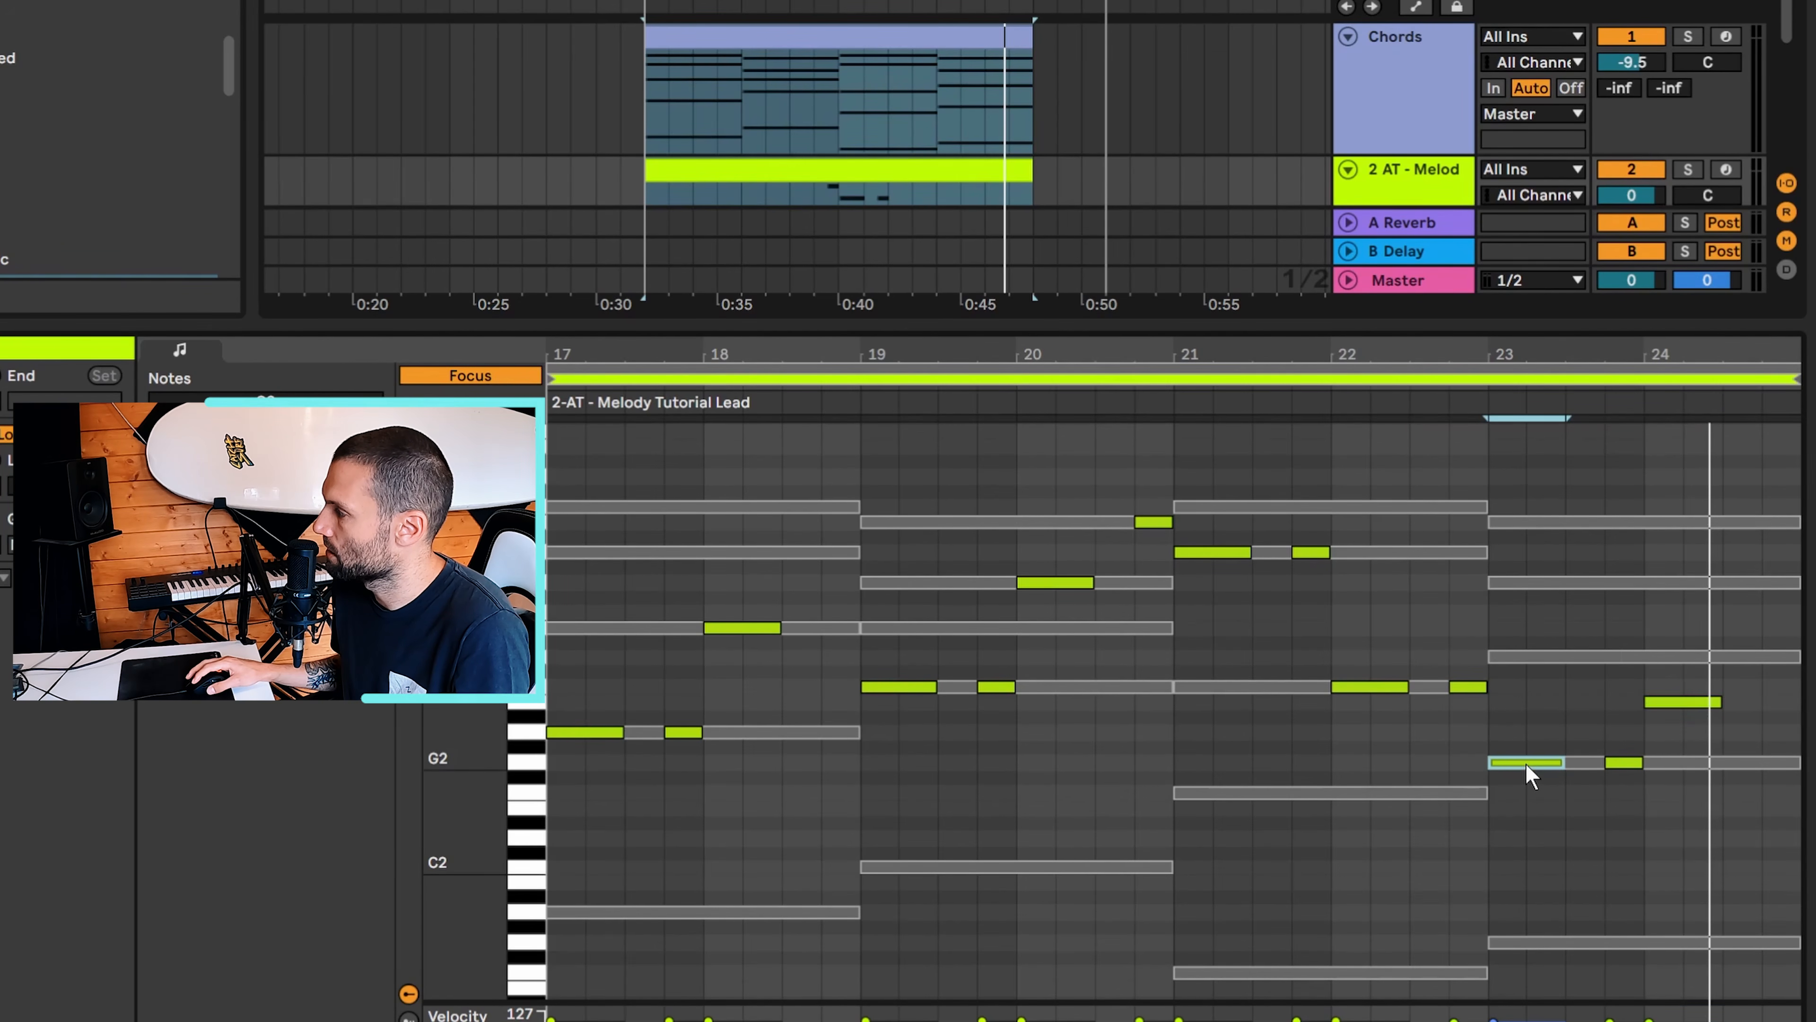
{"action": "left_click_drag", "start_coordinate": [1619, 769], "coordinate": [1631, 782]}
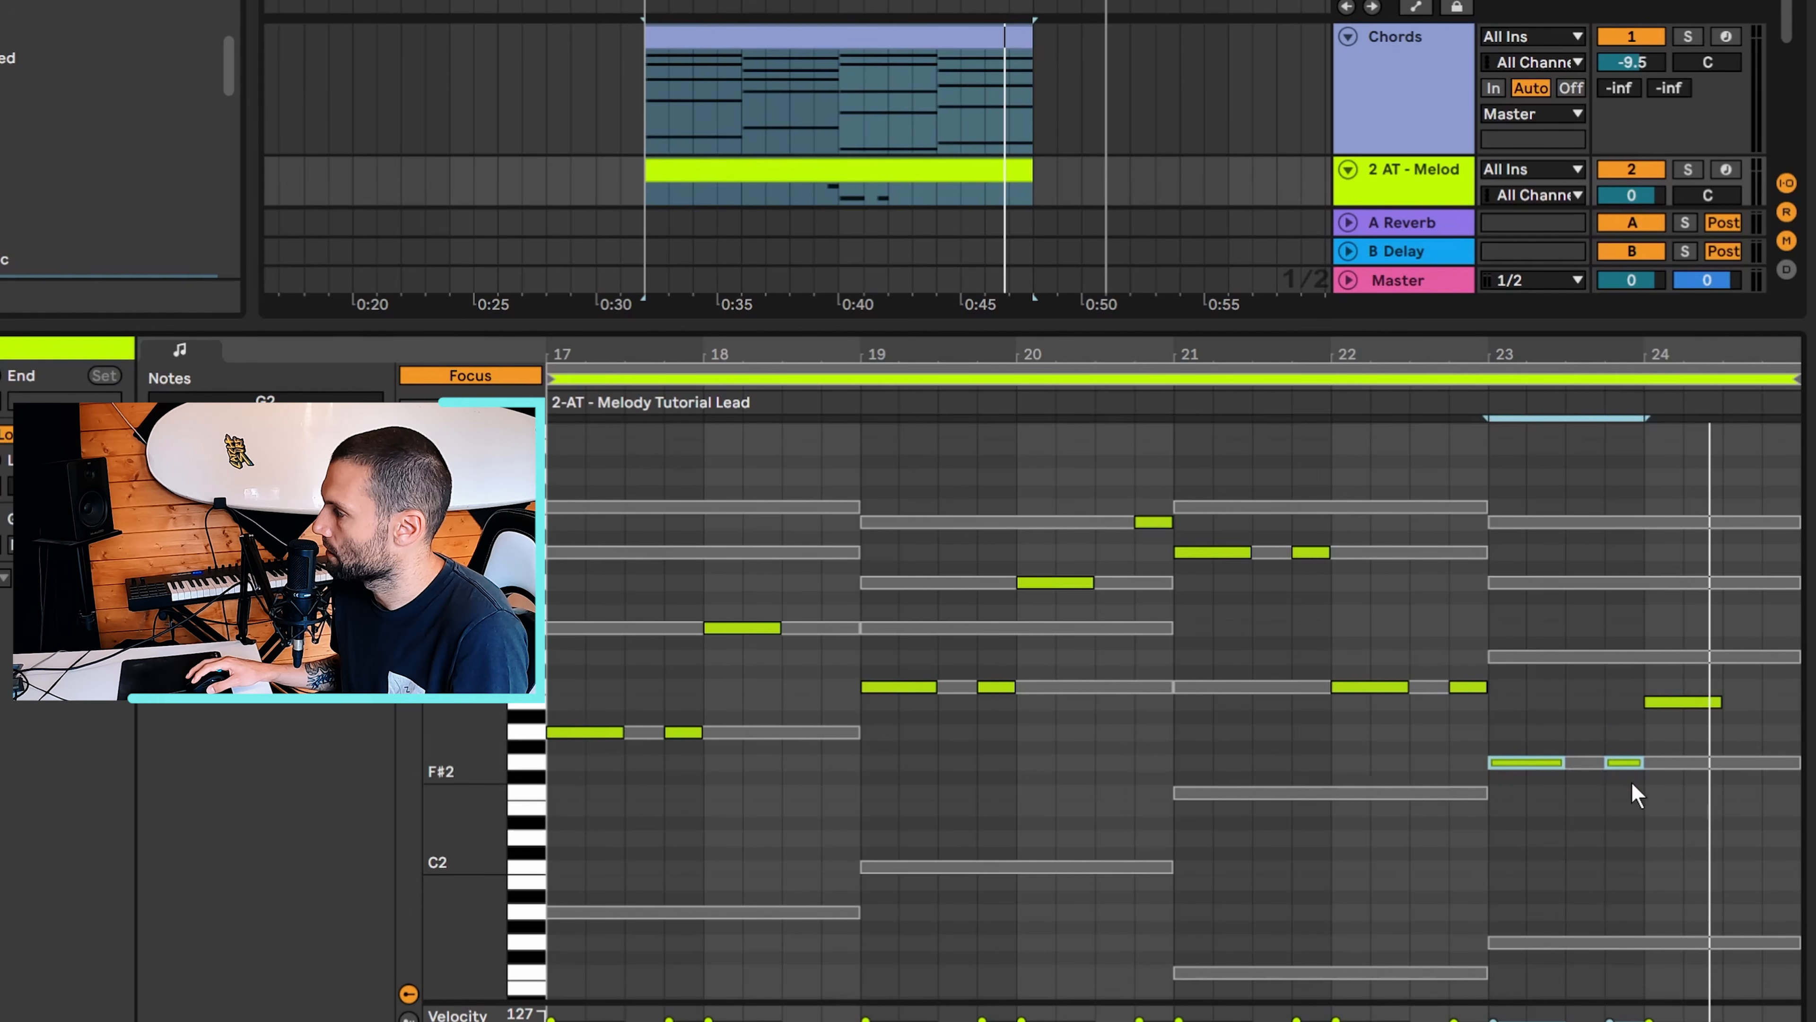
{"action": "left_click_drag", "start_coordinate": [1517, 737], "coordinate": [1636, 798]}
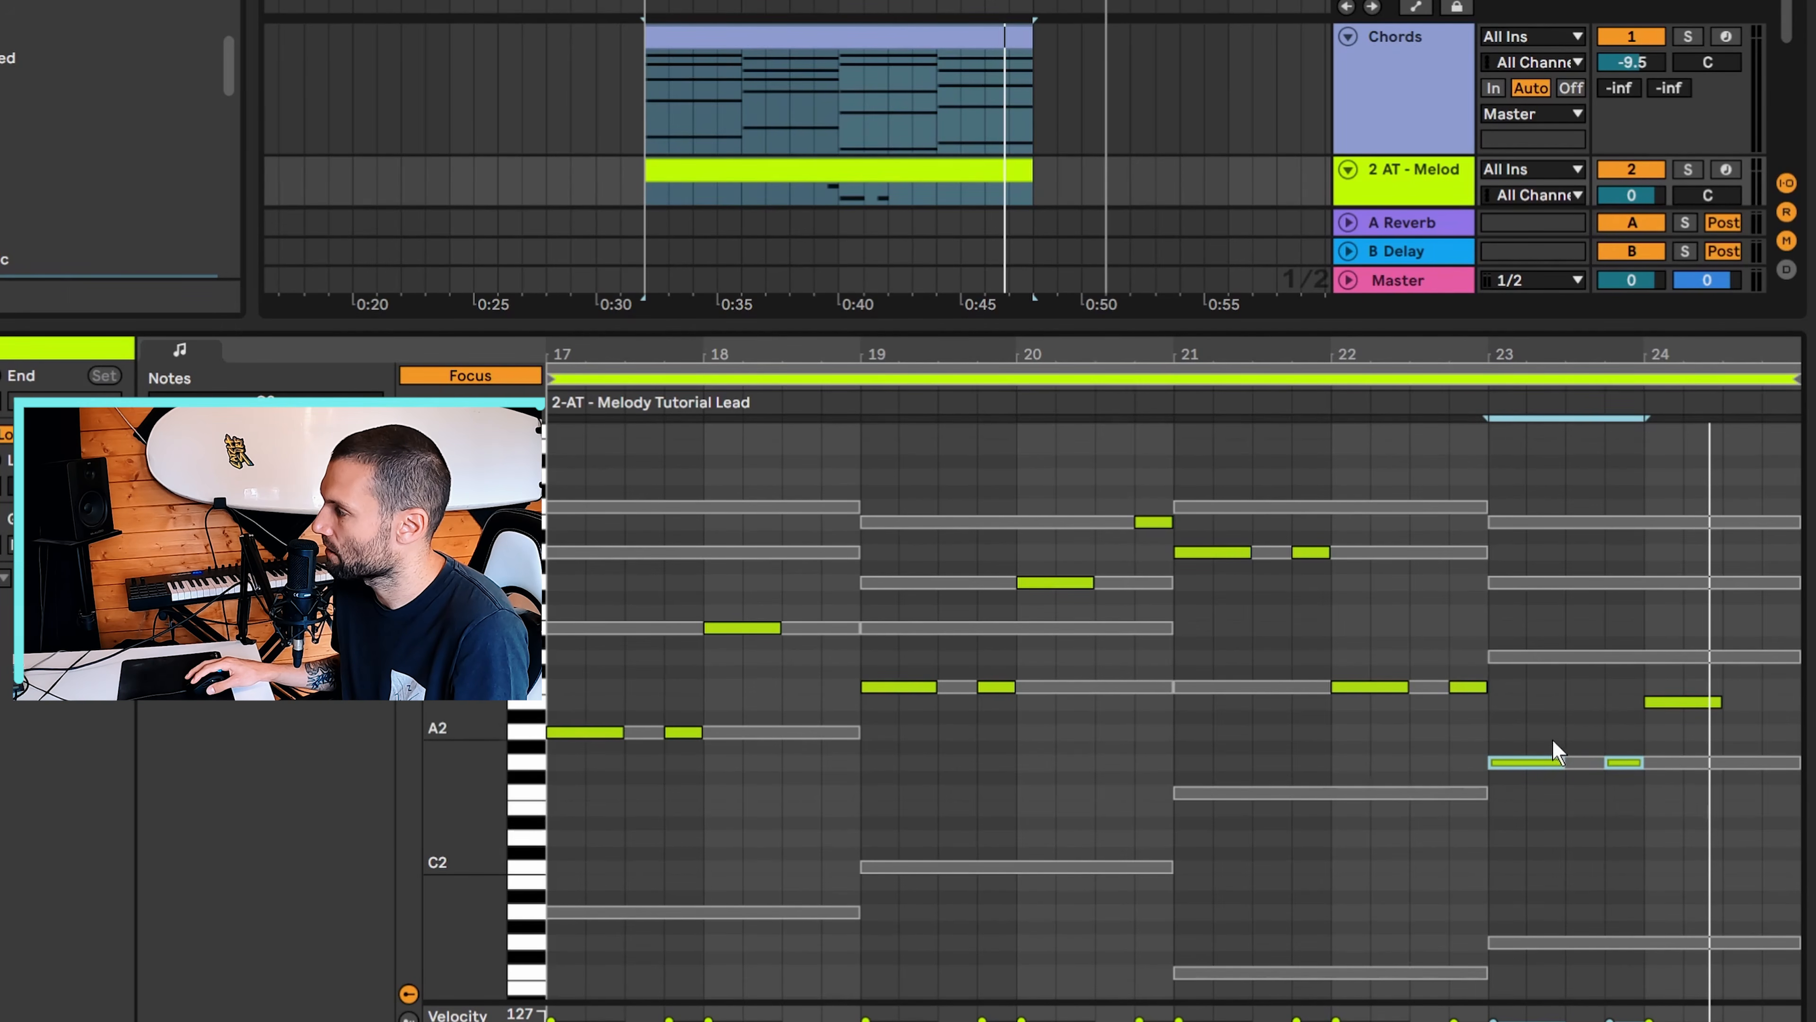
{"action": "left_click", "coordinate": [1669, 702]}
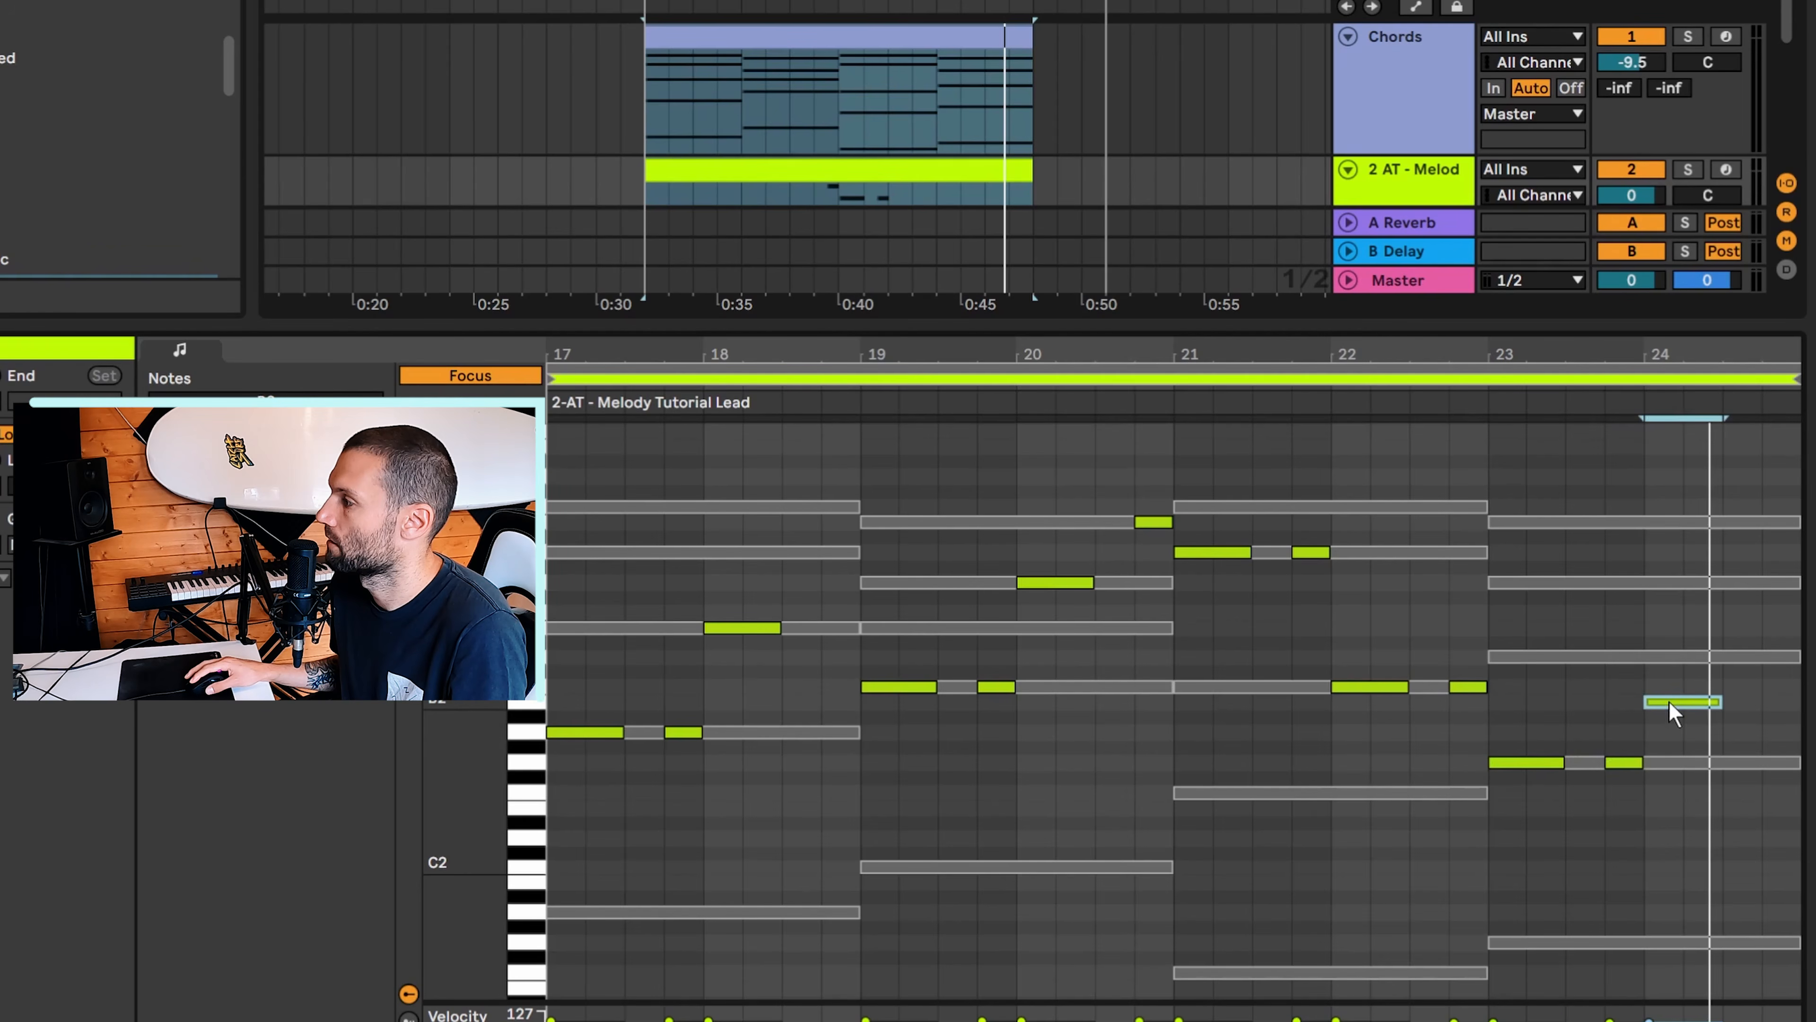
Copy the G2 note opening bar 23 onto B2 and D3 to build the triad, and delete both copies
{"action": "left_click", "coordinate": [1535, 763]}
{"action": "left_click_drag", "start_coordinate": [1534, 759], "coordinate": [1541, 658]}
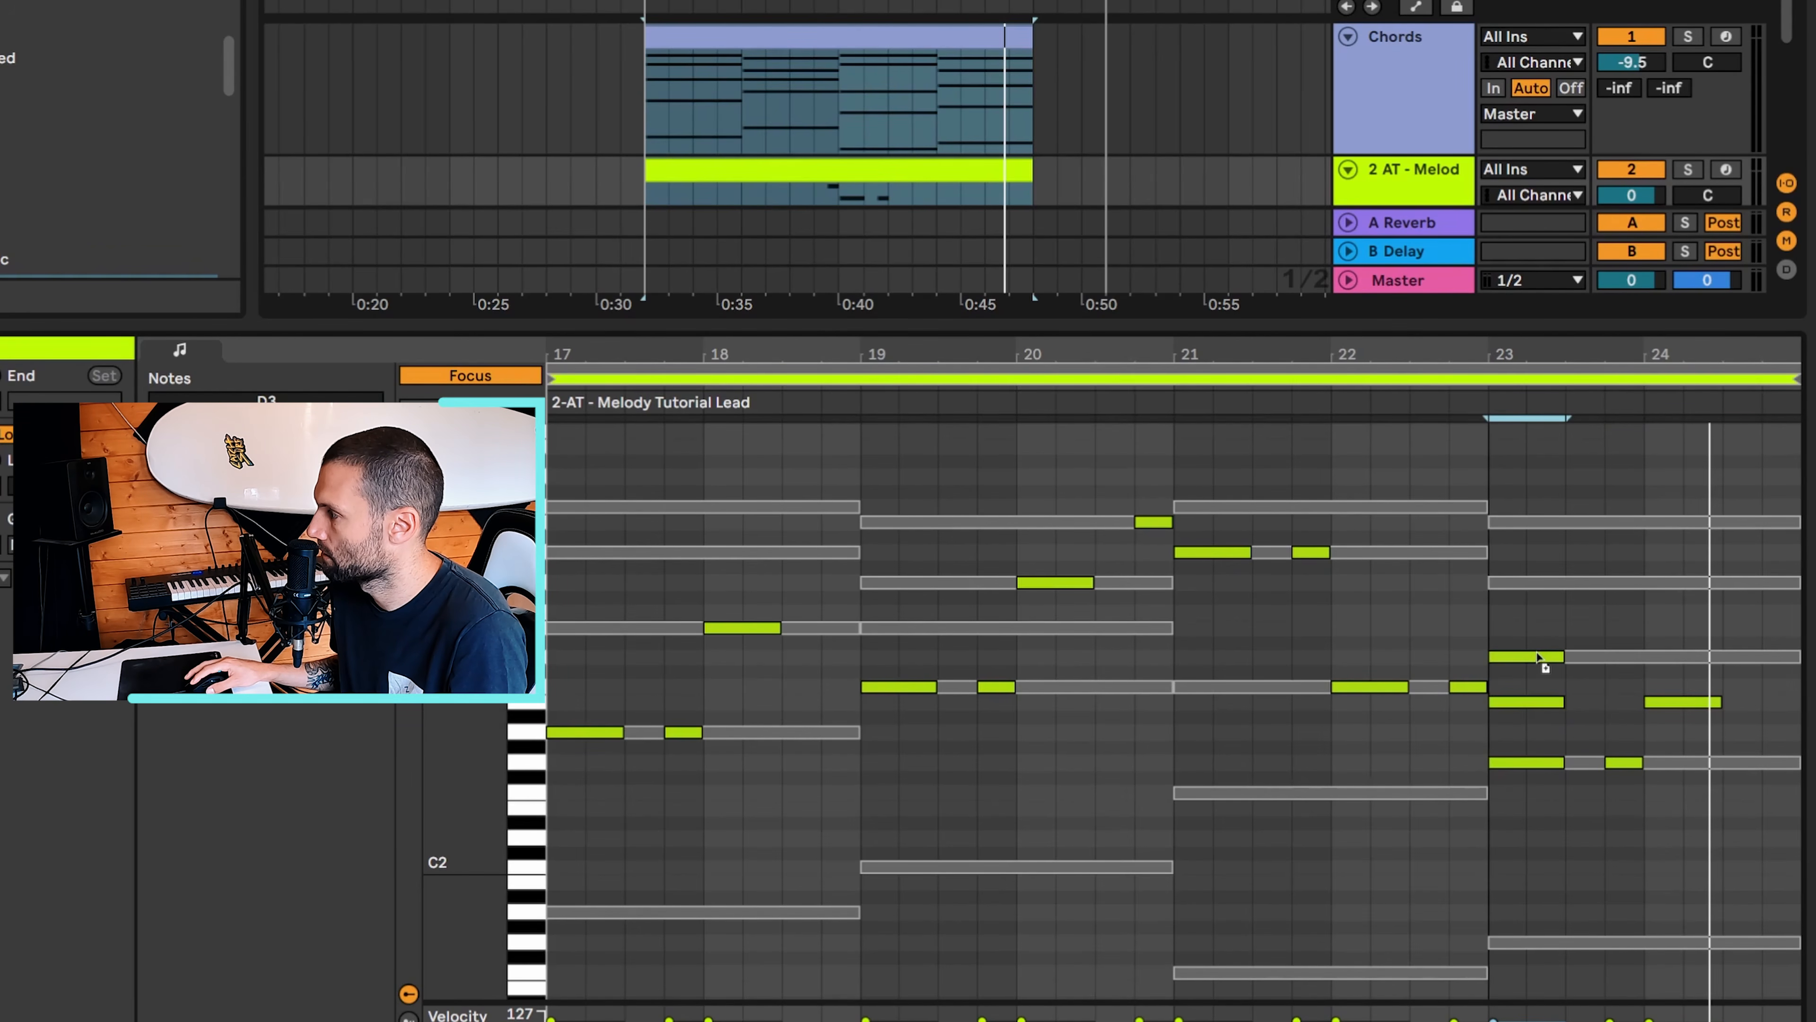
{"action": "left_click", "coordinate": [1677, 701]}
{"action": "double_click", "coordinate": [1540, 704]}
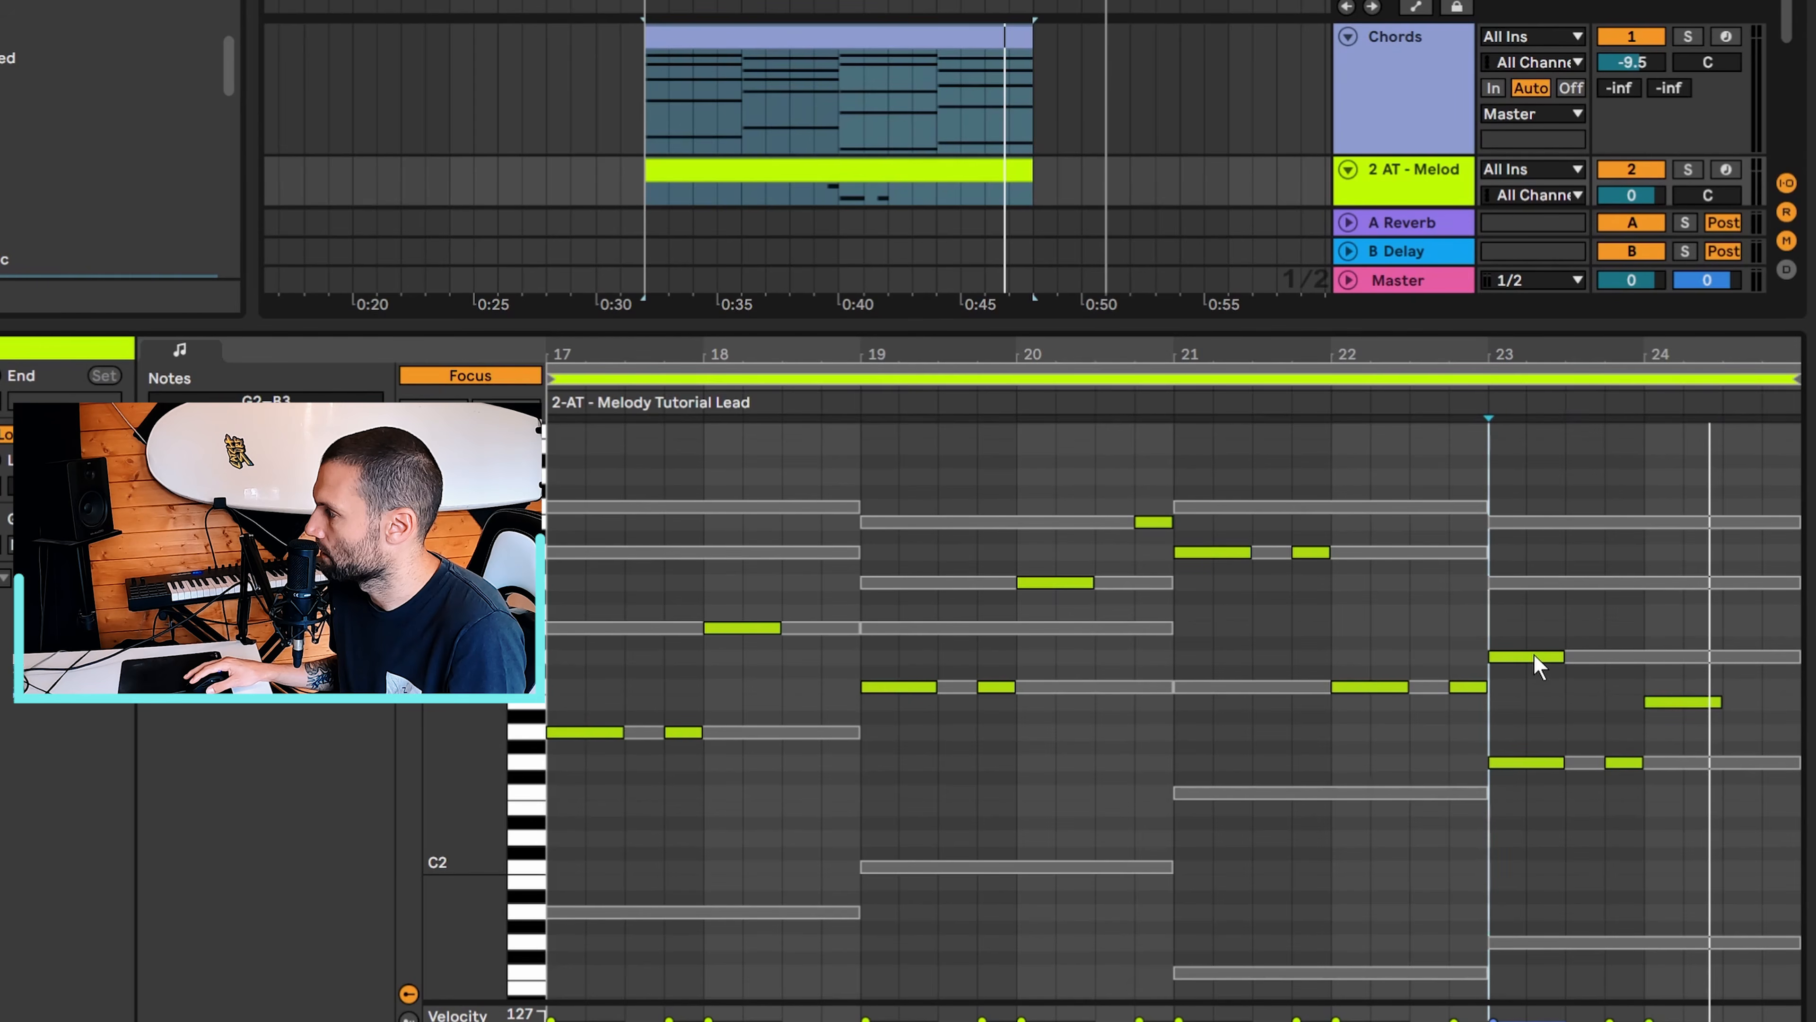
{"action": "double_click", "coordinate": [1540, 658]}
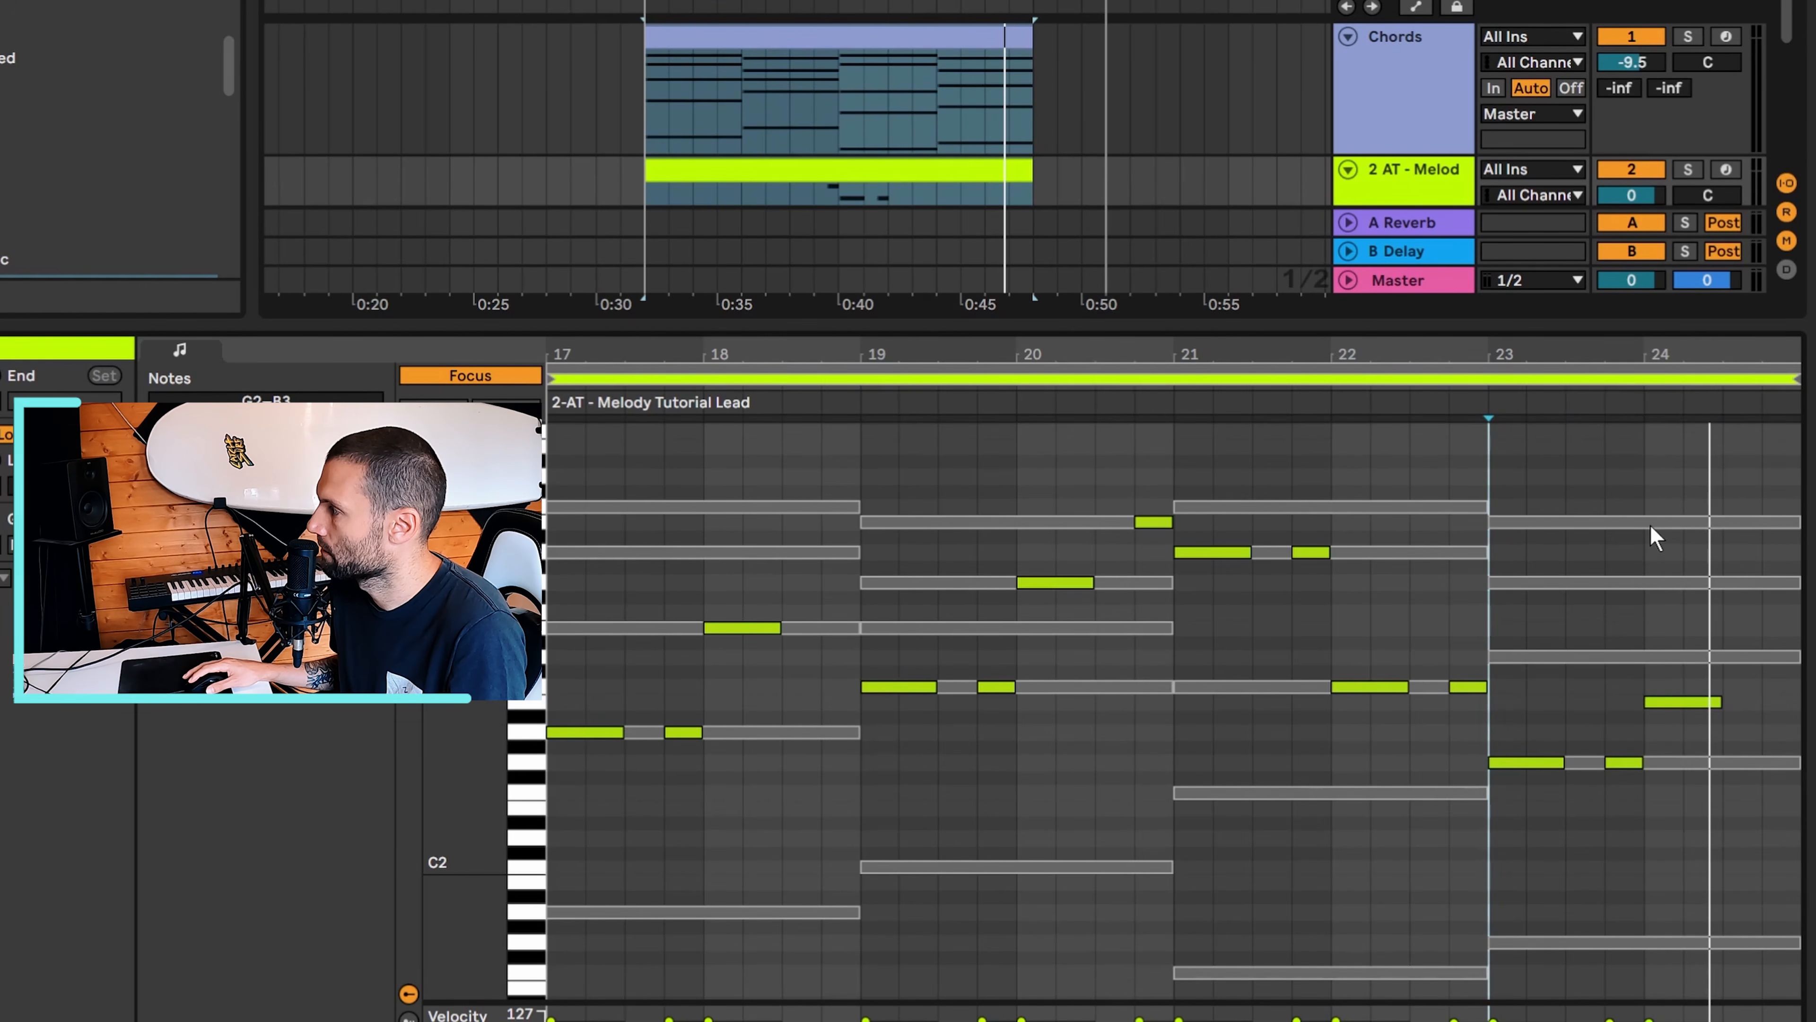
Add a half-bar B3 note at the start of bar 24 and delete it again
{"action": "left_click", "coordinate": [1654, 533]}
{"action": "double_click", "coordinate": [1651, 526]}
{"action": "left_click_drag", "start_coordinate": [1681, 522], "coordinate": [1720, 523]}
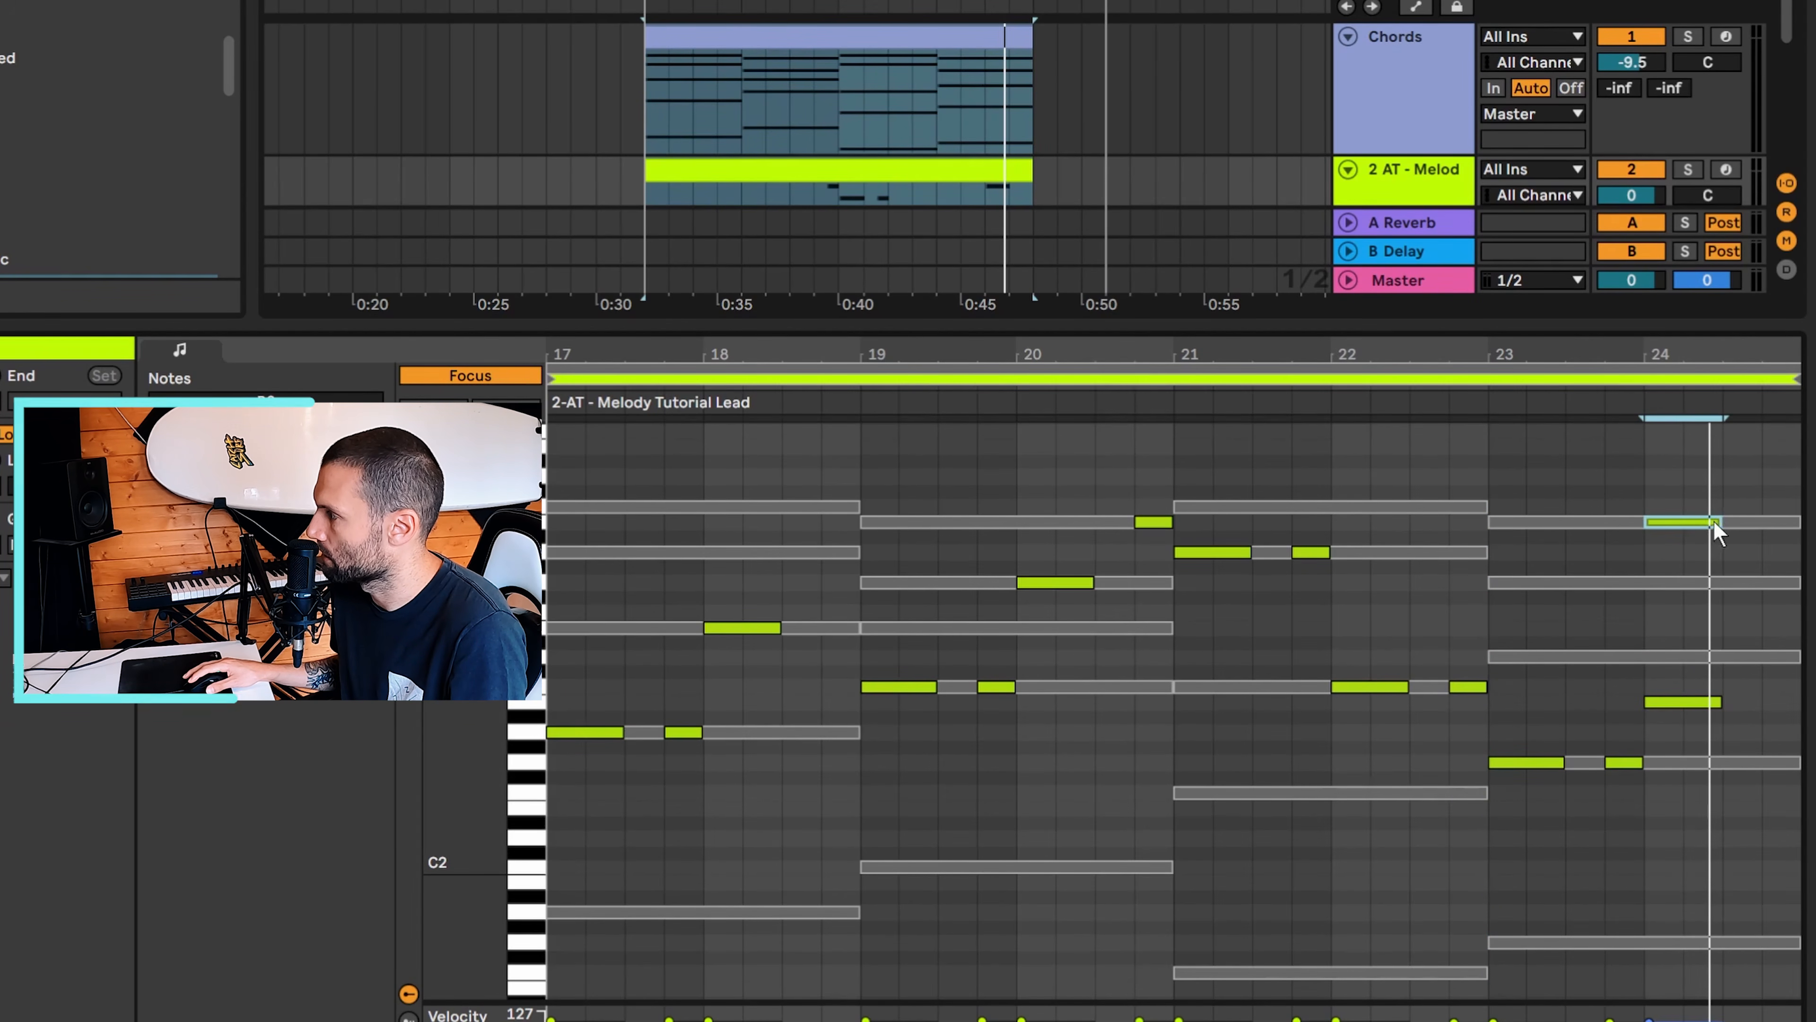
{"action": "double_click", "coordinate": [1709, 521]}
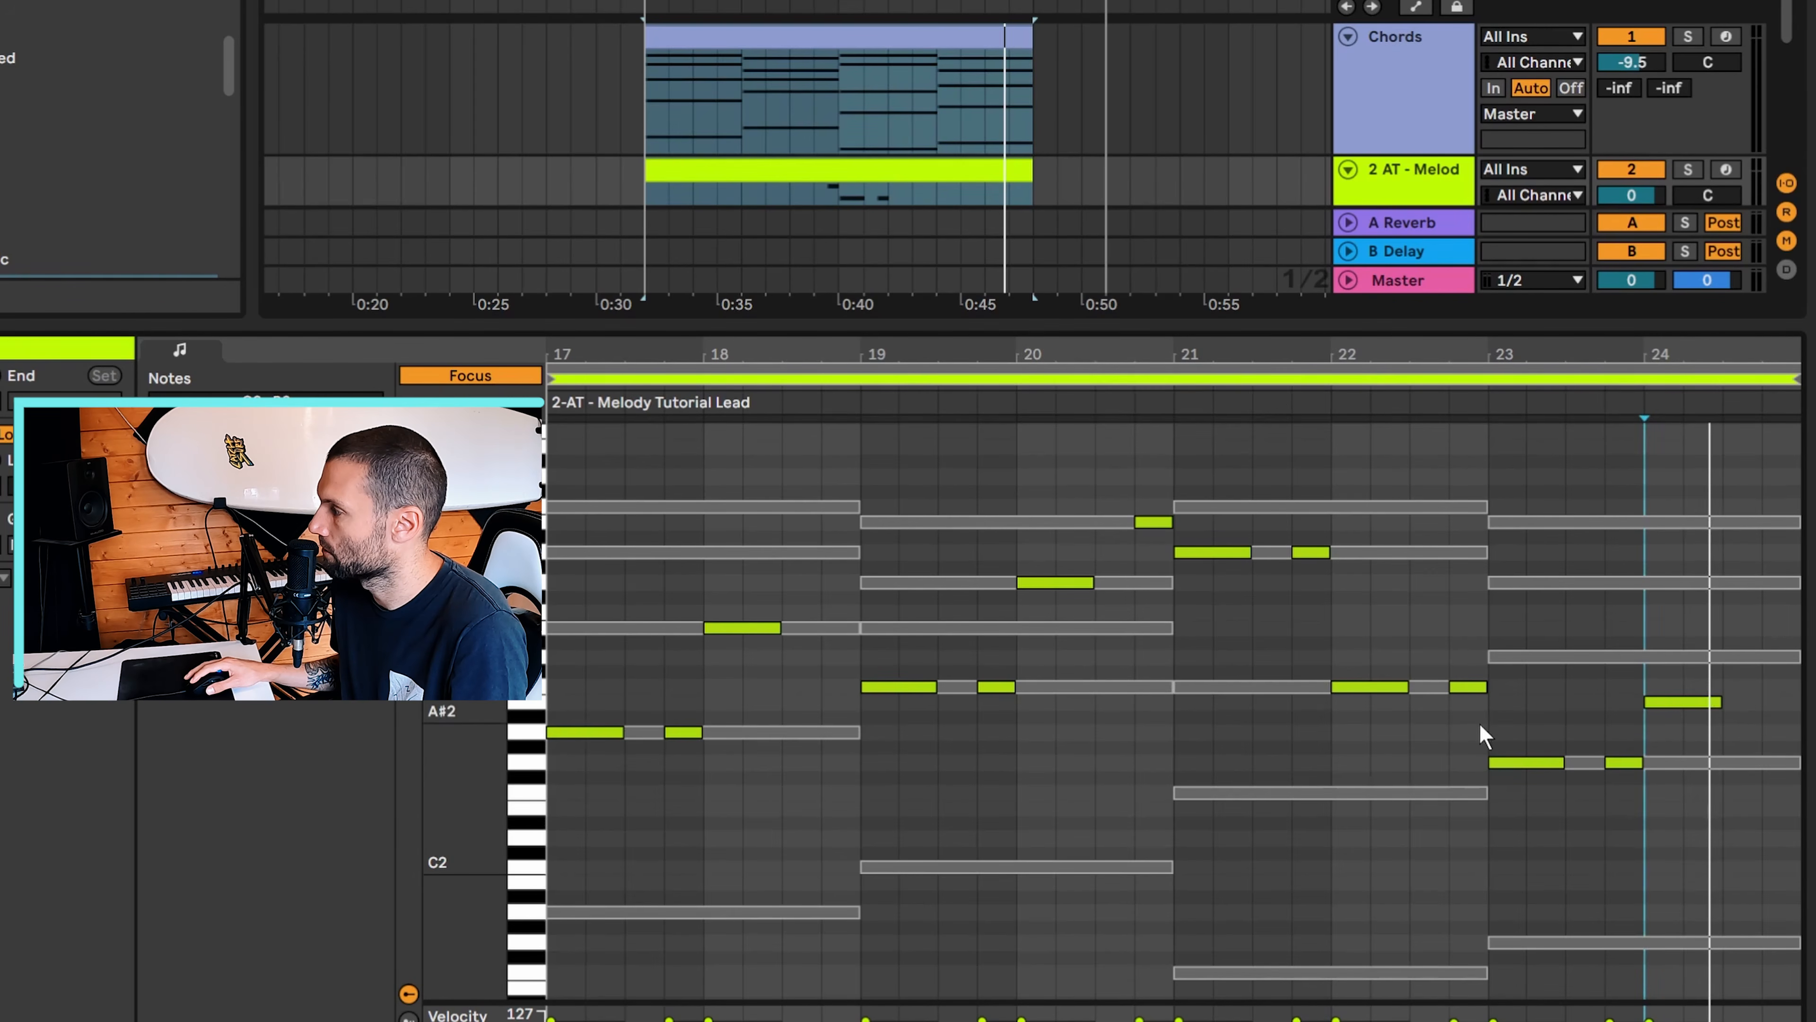
Add a one-beat G2 note at the end of bar 24 and compare it with the A2 note opening bar 17
{"action": "left_click", "coordinate": [1775, 761]}
{"action": "double_click", "coordinate": [1775, 761]}
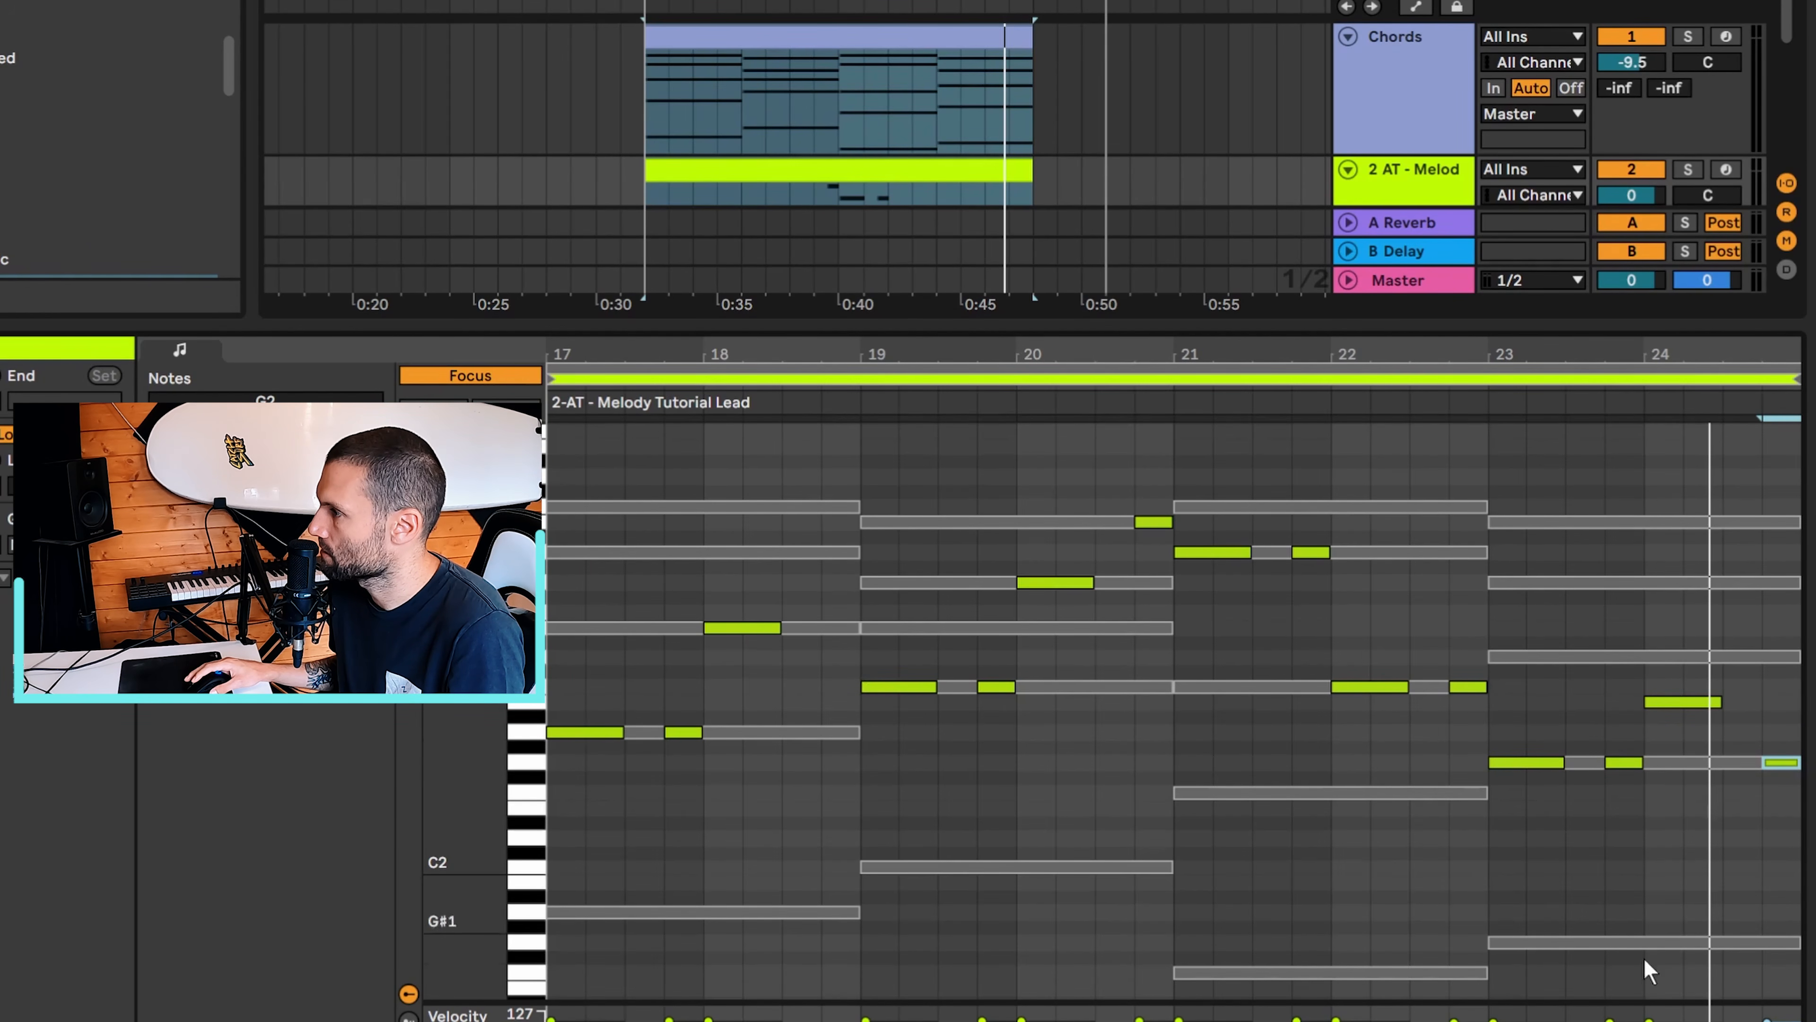
{"action": "left_click", "coordinate": [588, 732]}
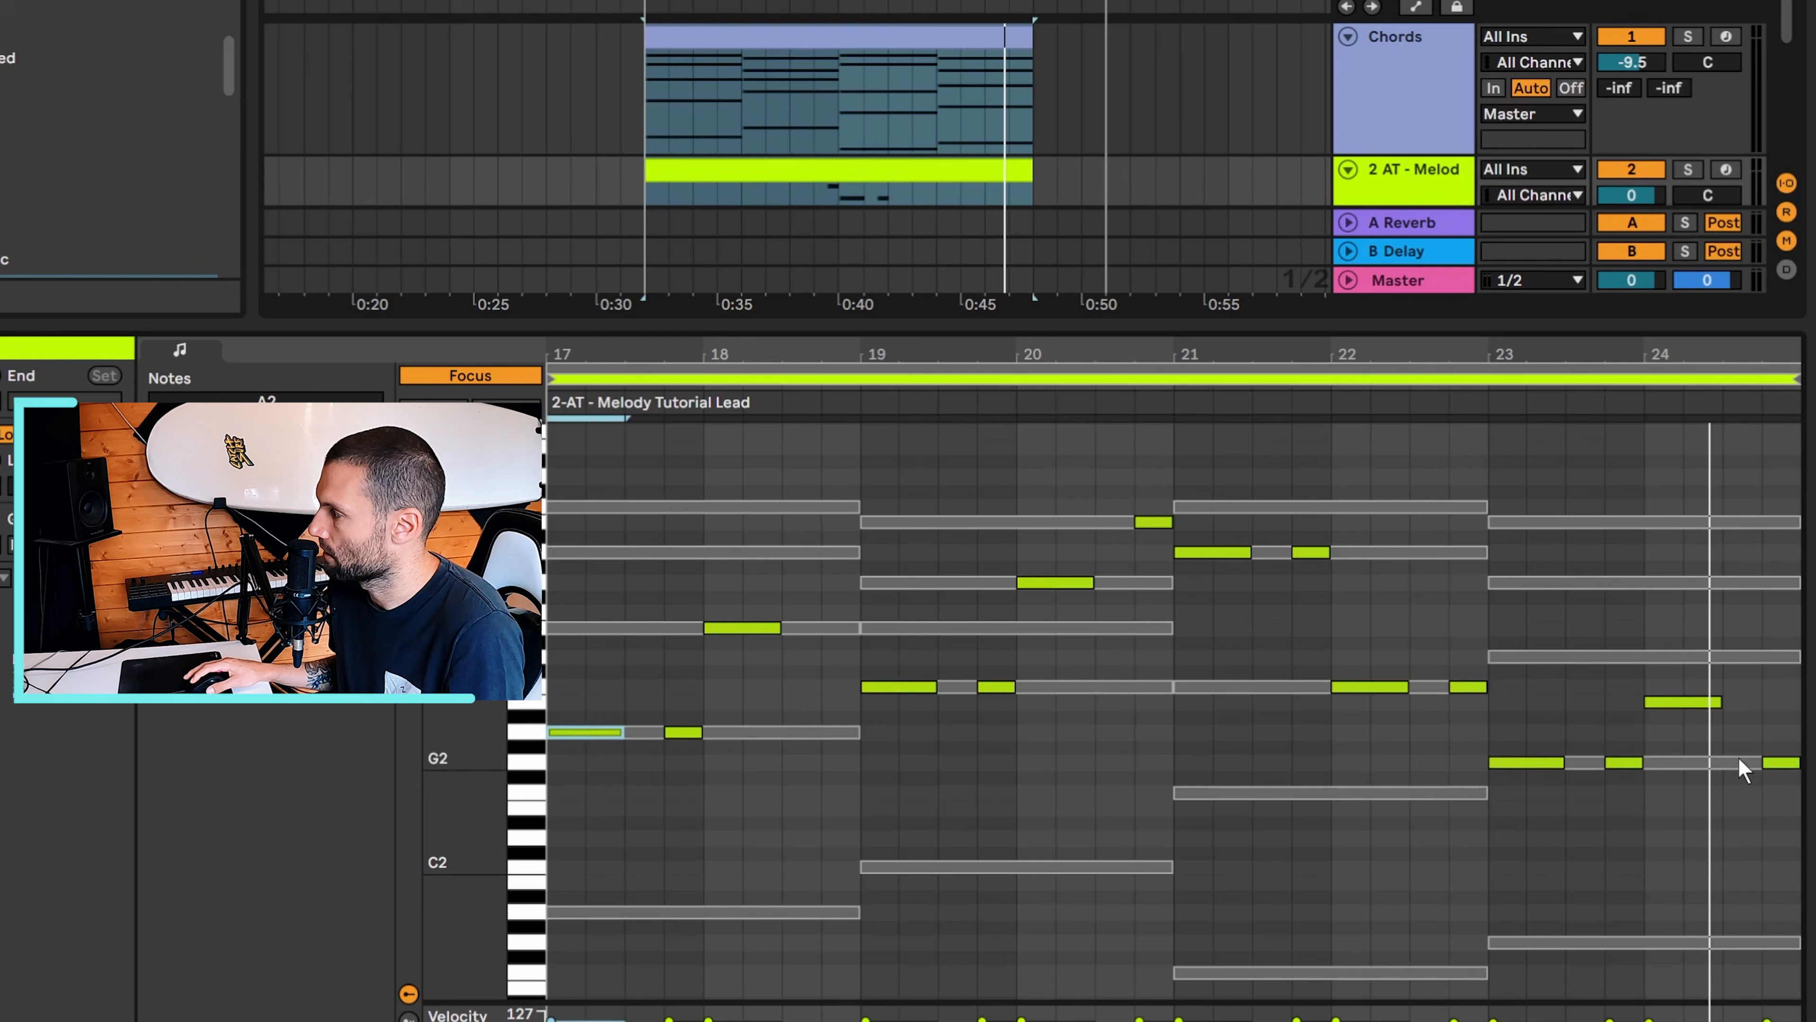
{"action": "left_click", "coordinate": [1778, 763]}
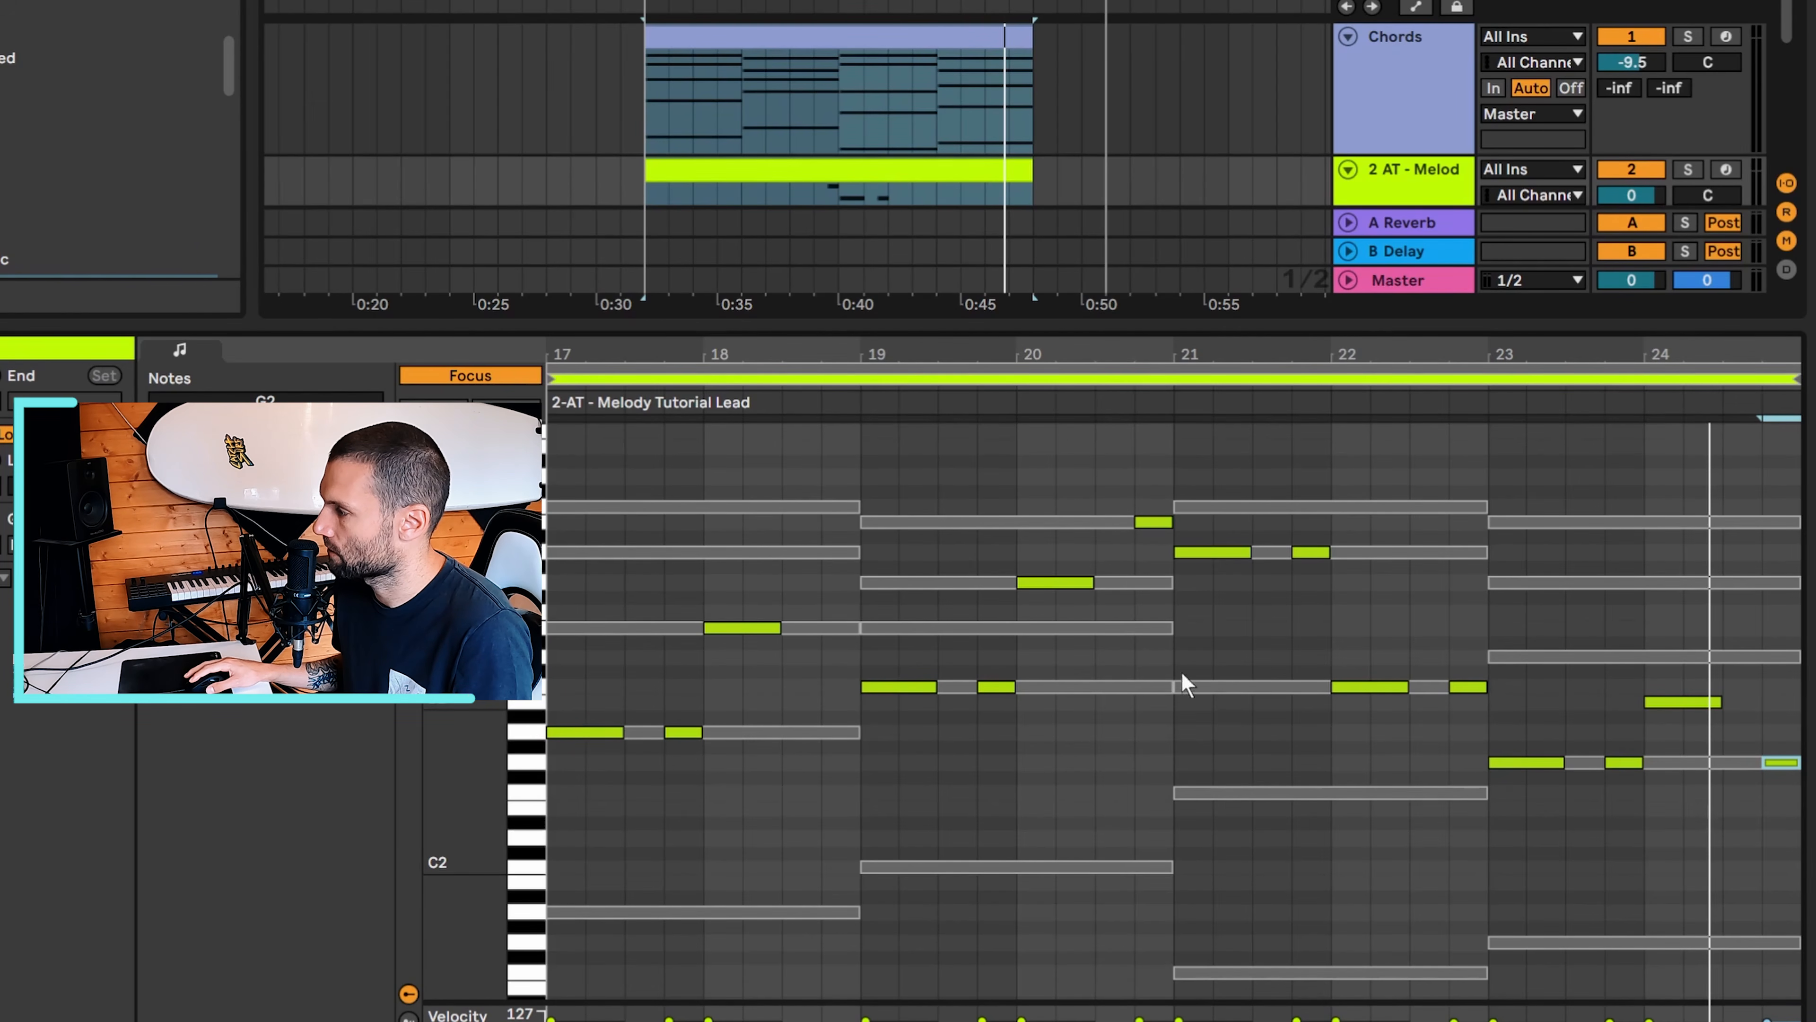
Show the lead clip on its own in the note editor and play the finished melody from its start
{"action": "left_click", "coordinate": [930, 171]}
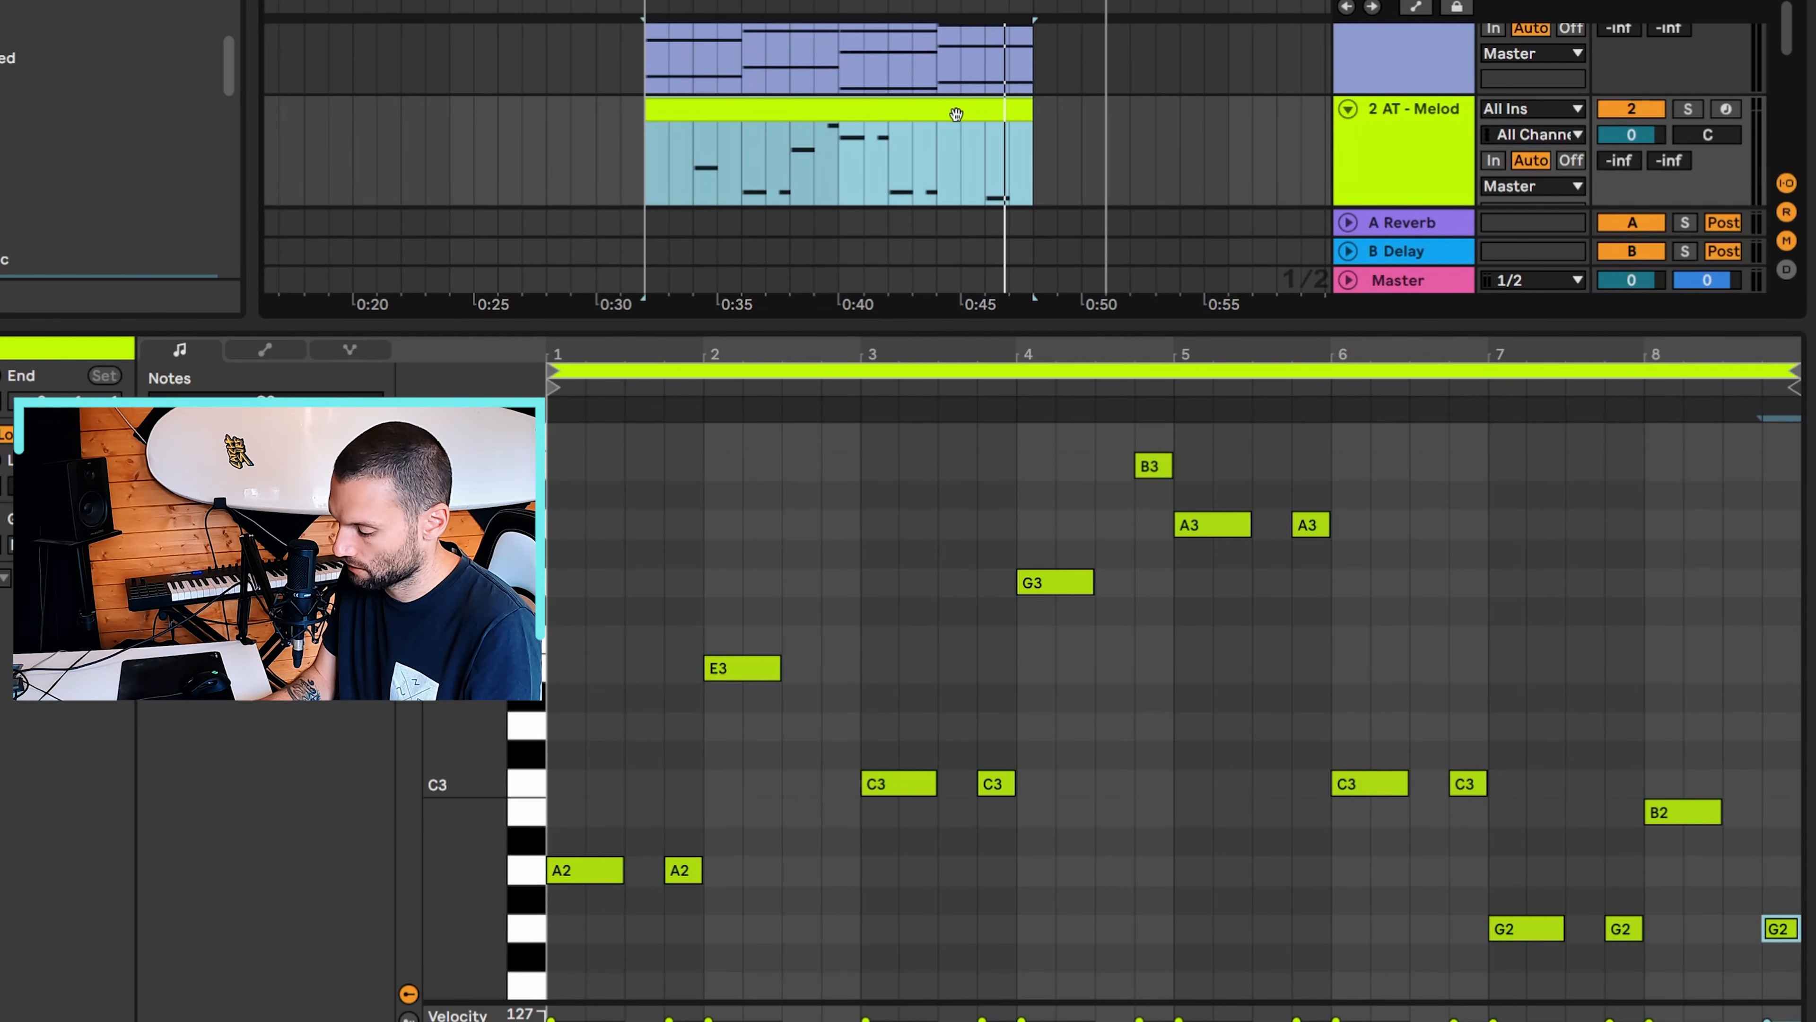
{"action": "scroll", "coordinate": [976, 136], "scroll_direction": "down", "scroll_amount": 2}
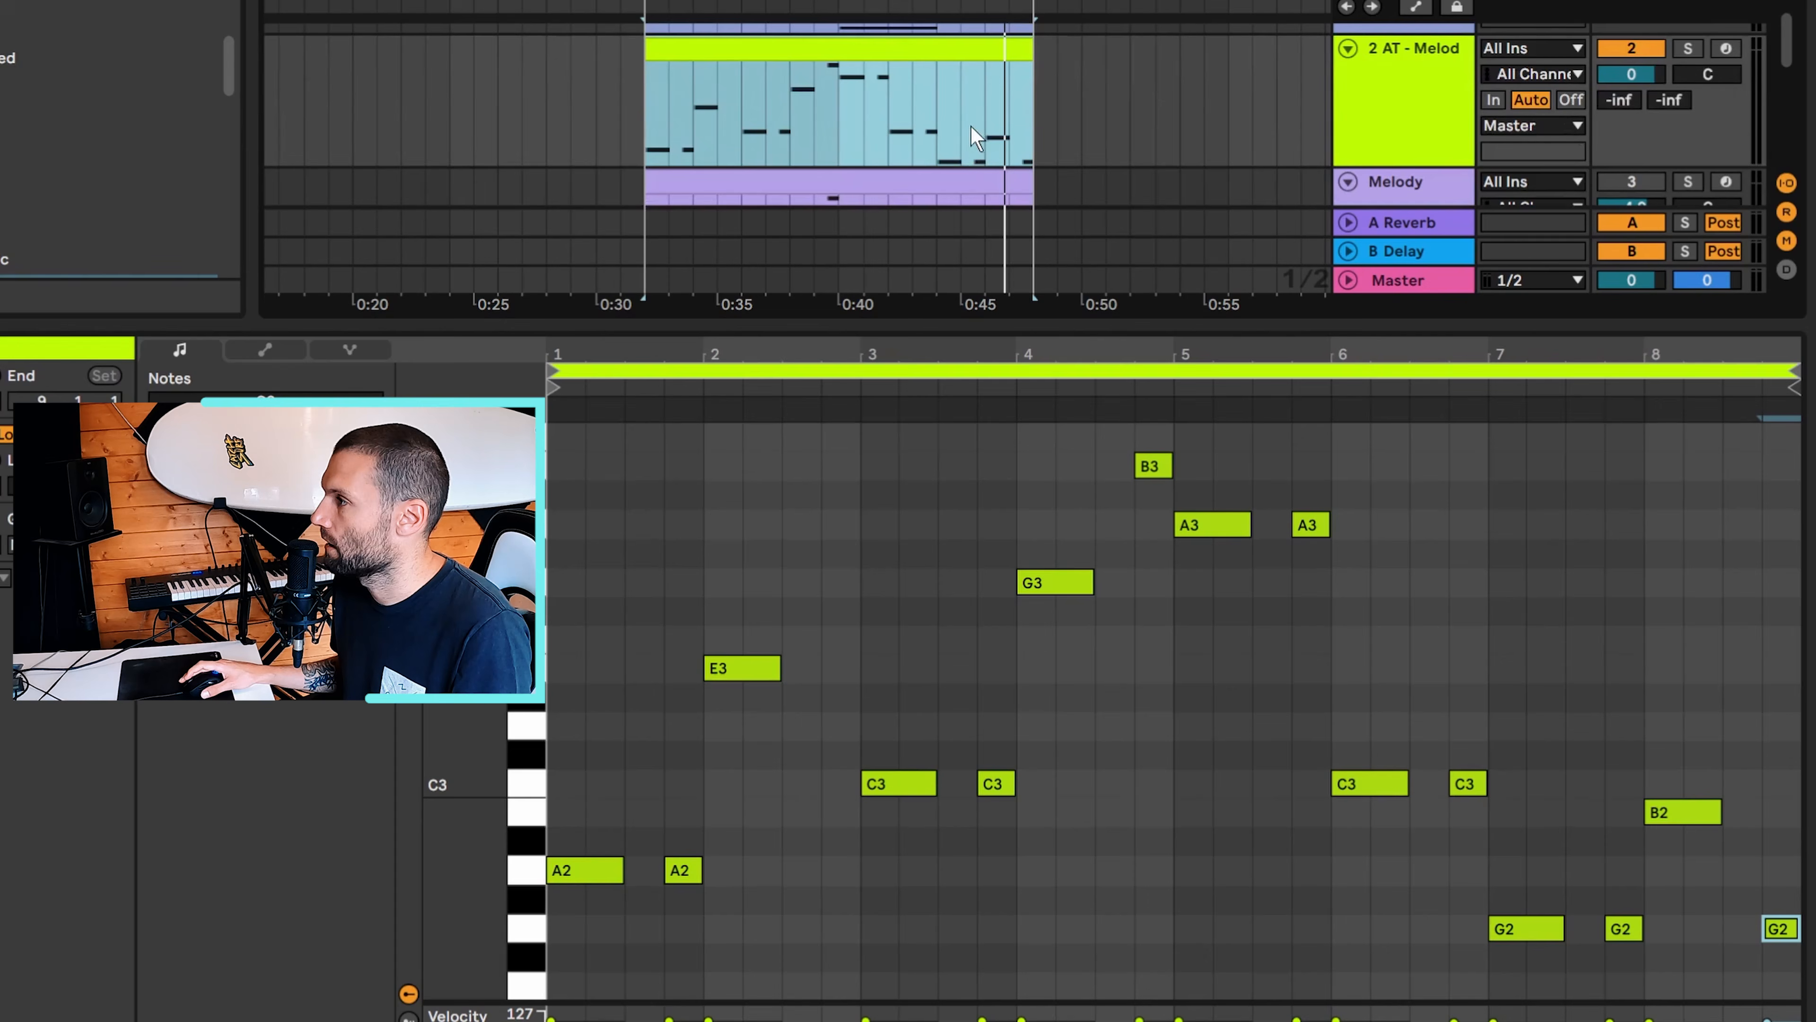
{"action": "left_click", "coordinate": [966, 98]}
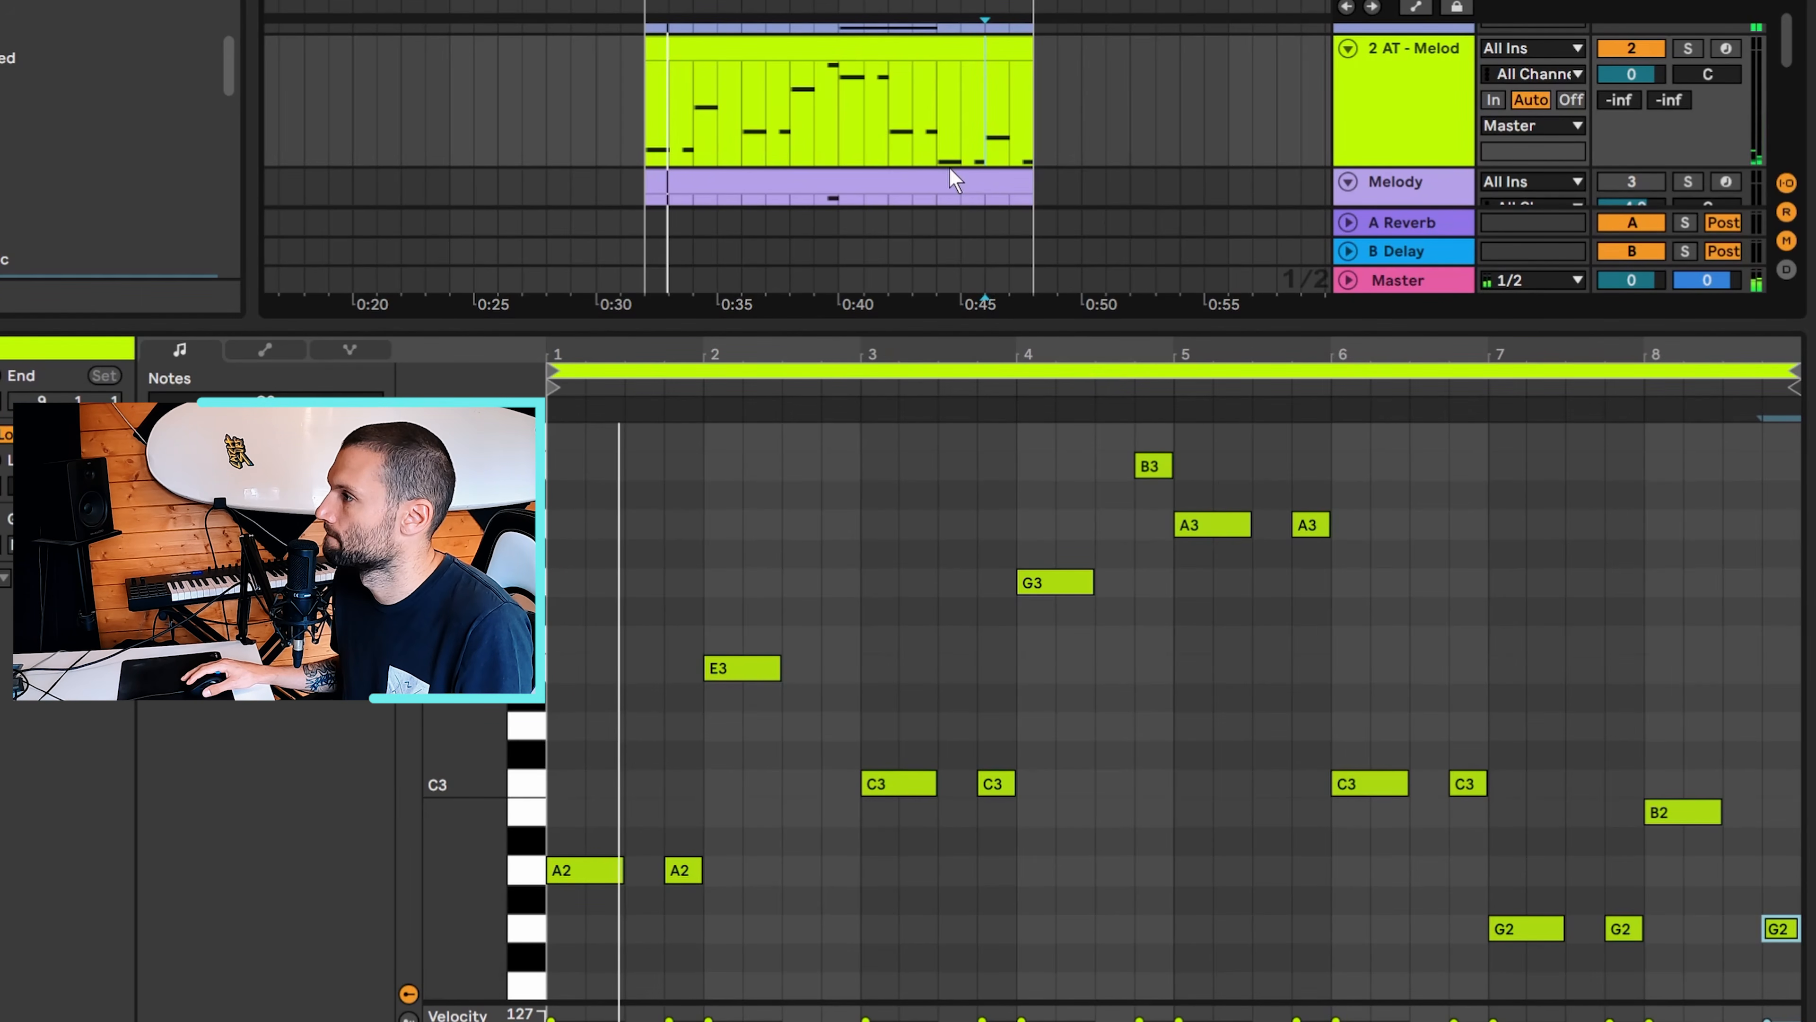
{"action": "left_click", "coordinate": [651, 120]}
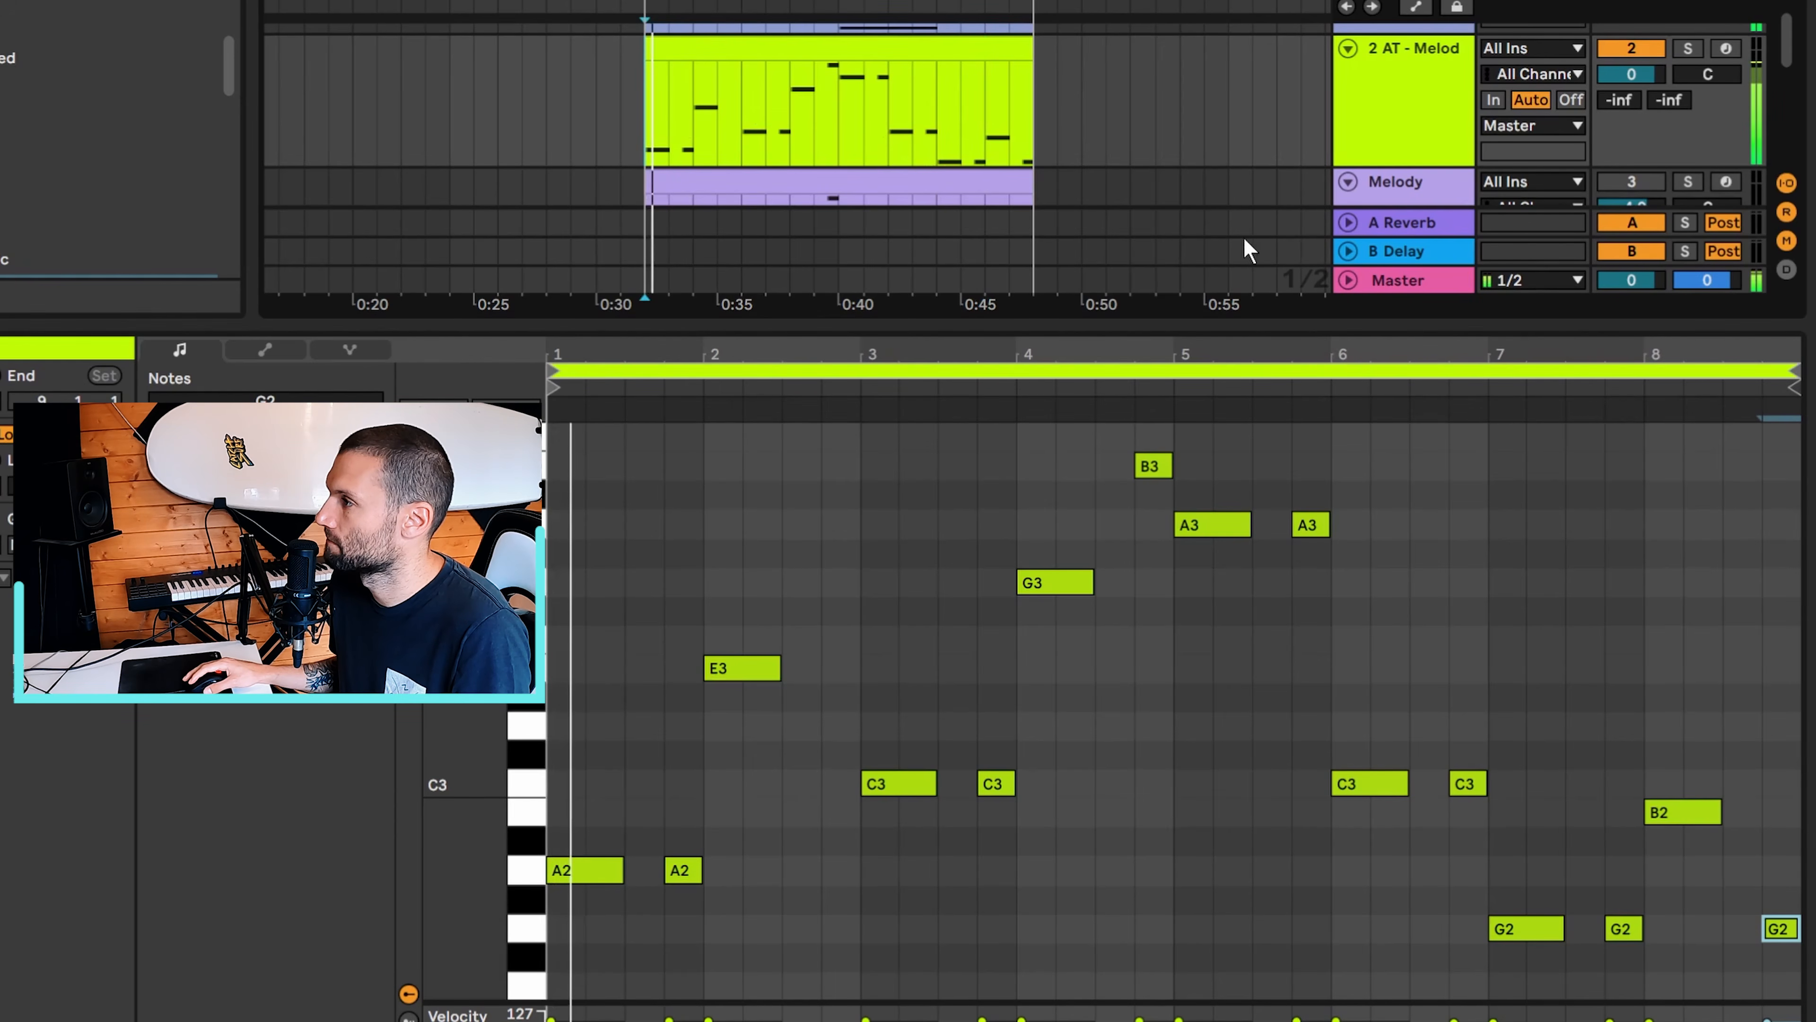